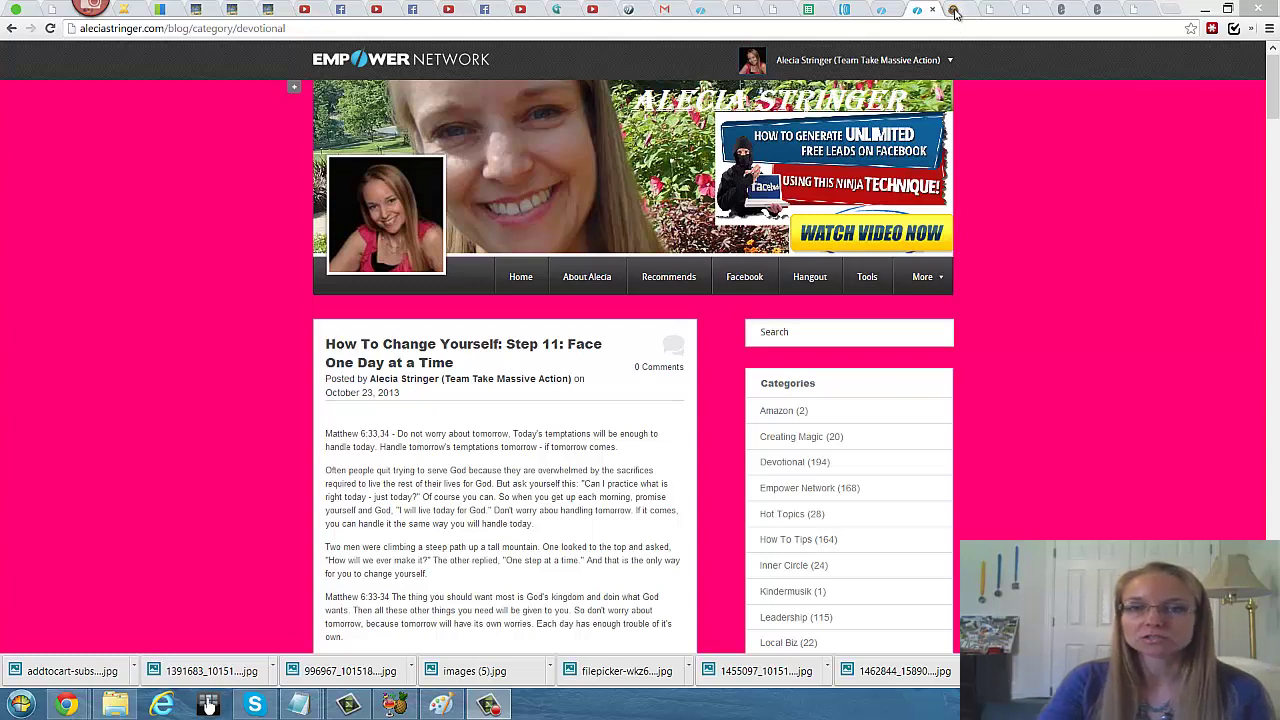
Step: Copy the 'Your link to promote' affiliate URL from the Empower Network My Business page
{"action": "left_click", "coordinate": [953, 10]}
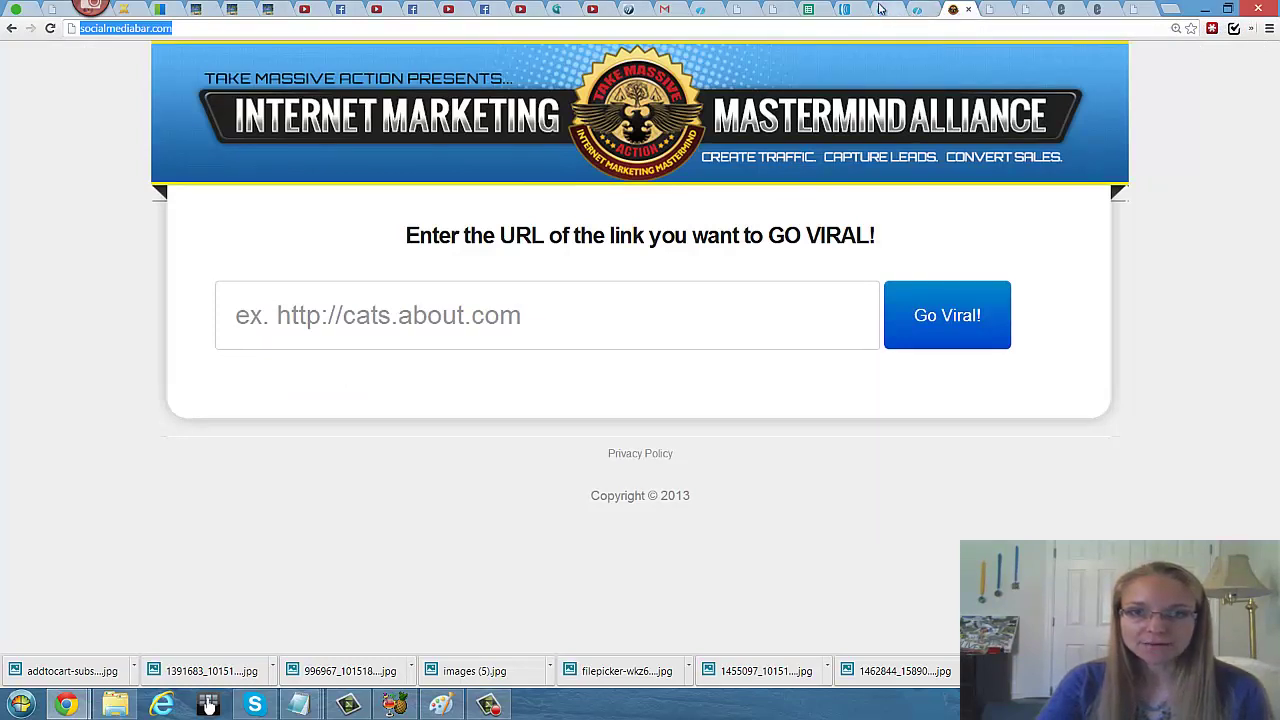
{"action": "left_click", "coordinate": [884, 10]}
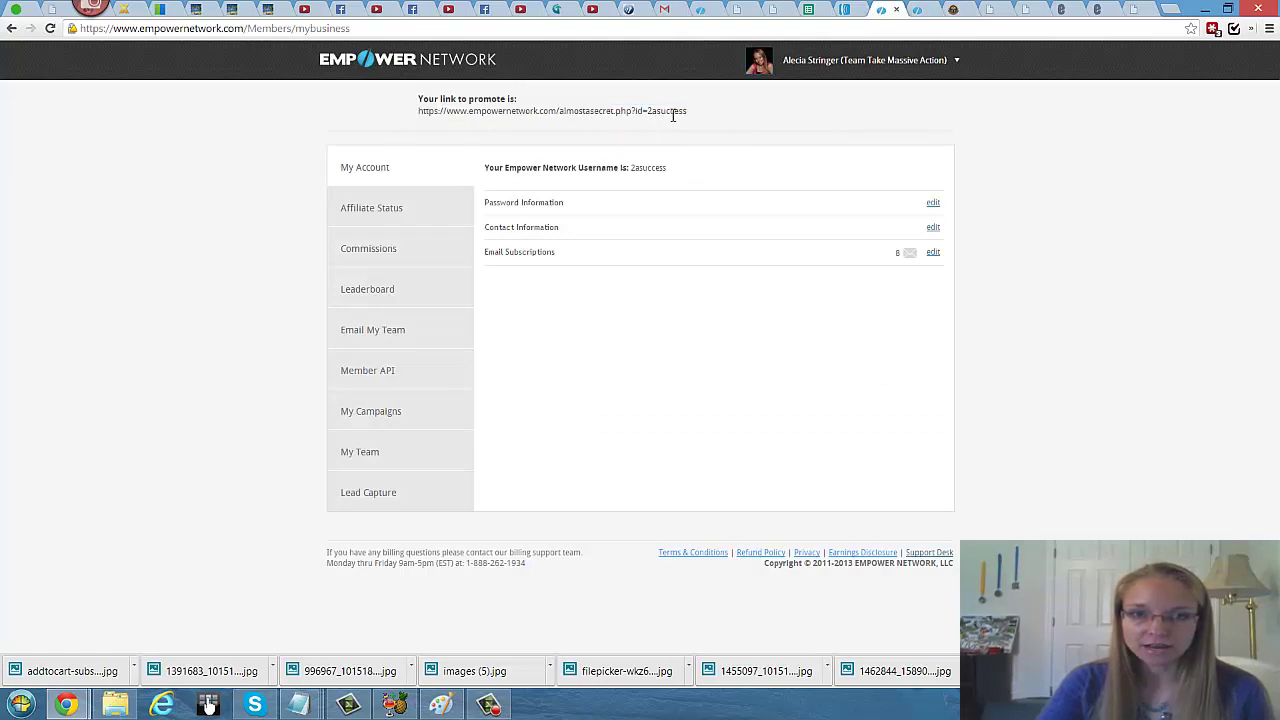
{"action": "left_click_drag", "start_coordinate": [684, 111], "coordinate": [607, 113]}
{"action": "left_click_drag", "start_coordinate": [686, 111], "coordinate": [418, 112]}
{"action": "right_click", "coordinate": [577, 114]}
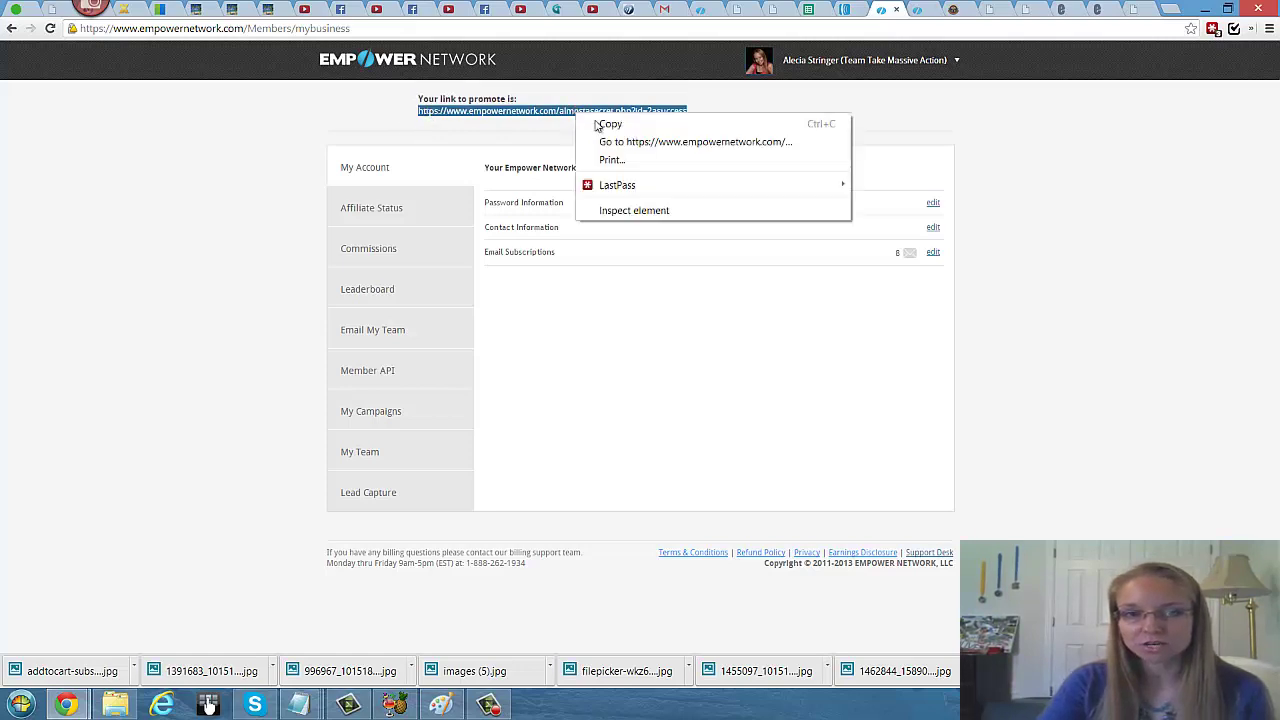
{"action": "left_click", "coordinate": [620, 126]}
Step: Paste the Empower Network link into Social Media Bar's URL box and submit it with Go Viral!
{"action": "mouse_move", "coordinate": [869, 77]}
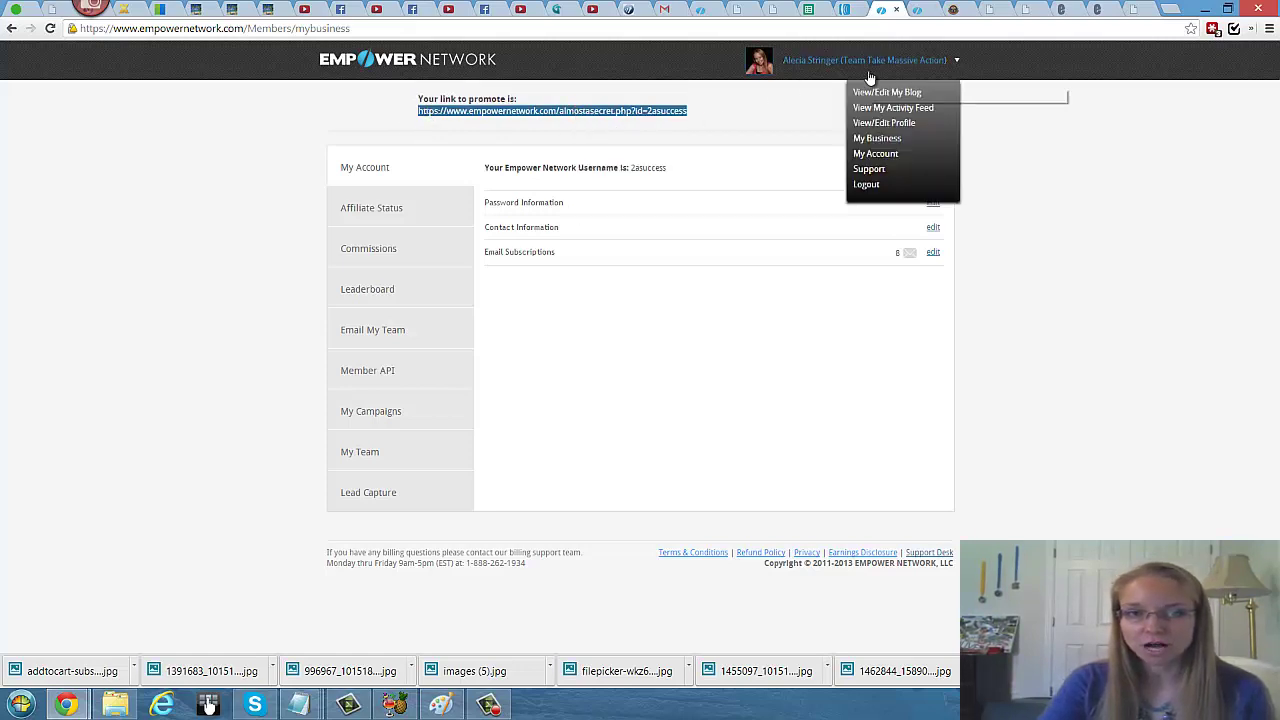
{"action": "left_click", "coordinate": [953, 9]}
{"action": "left_click", "coordinate": [345, 297]}
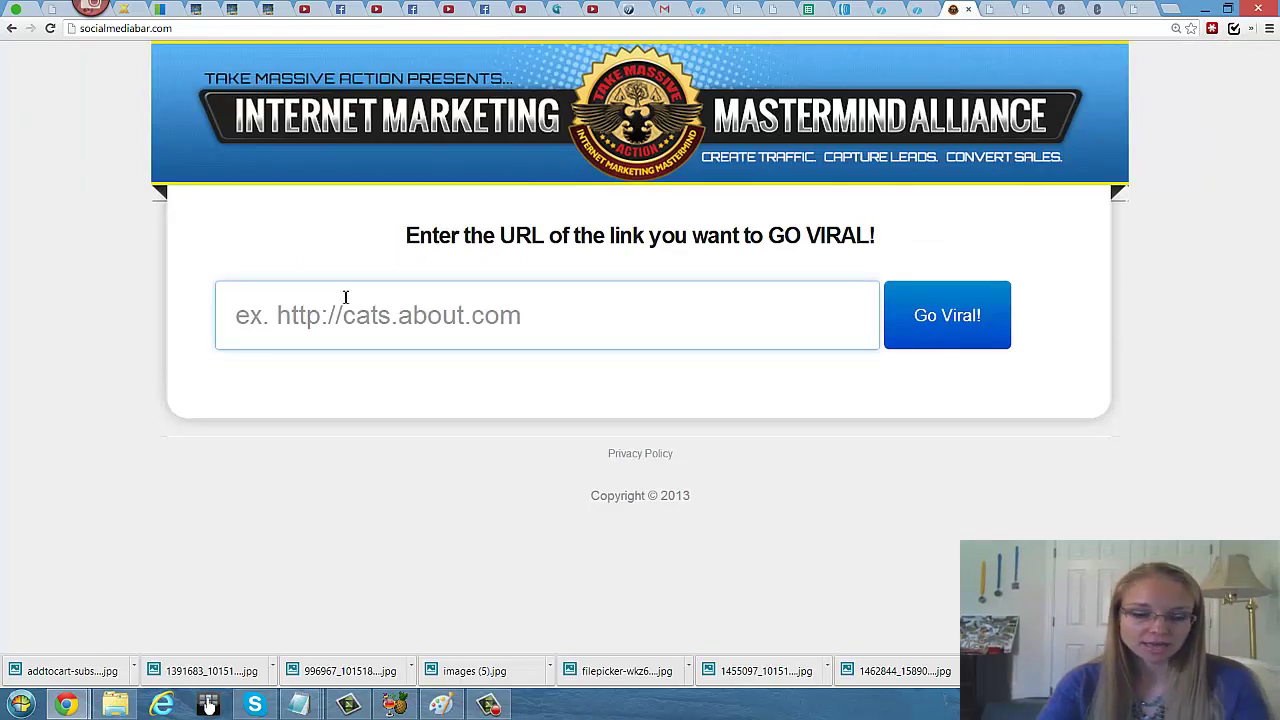
{"action": "key", "text": "ctrl+v"}
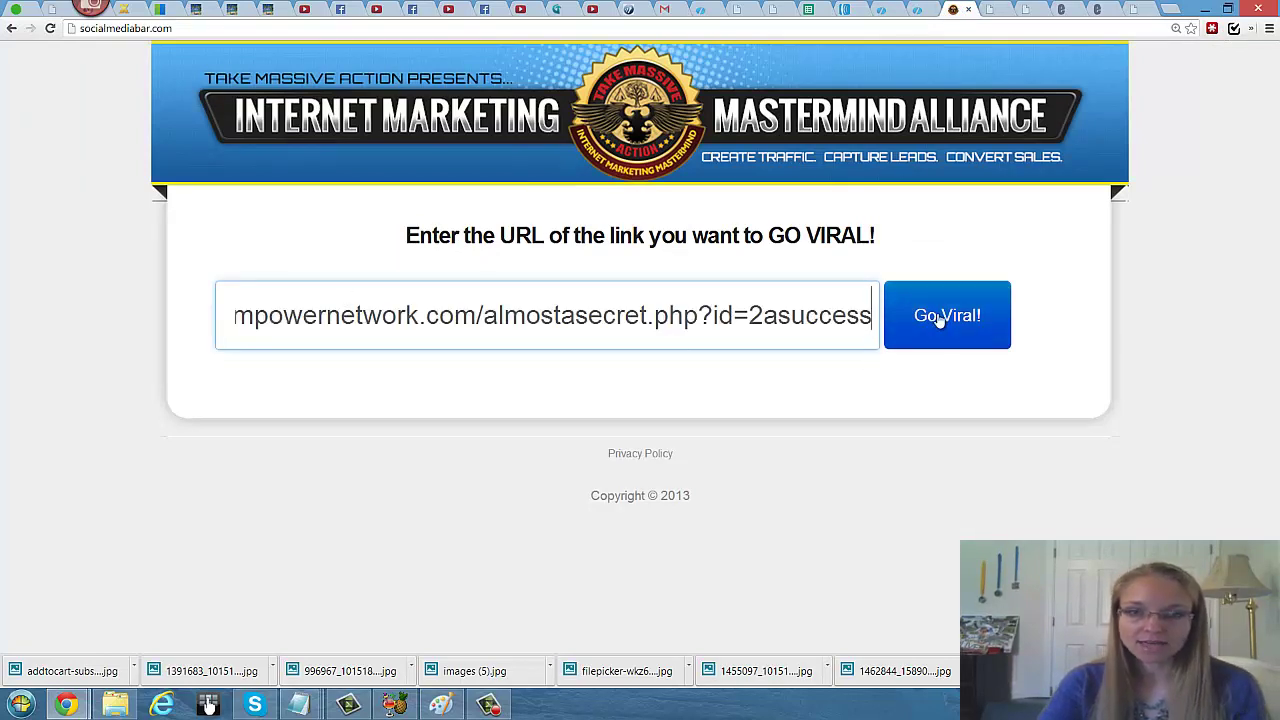
{"action": "left_click", "coordinate": [929, 317]}
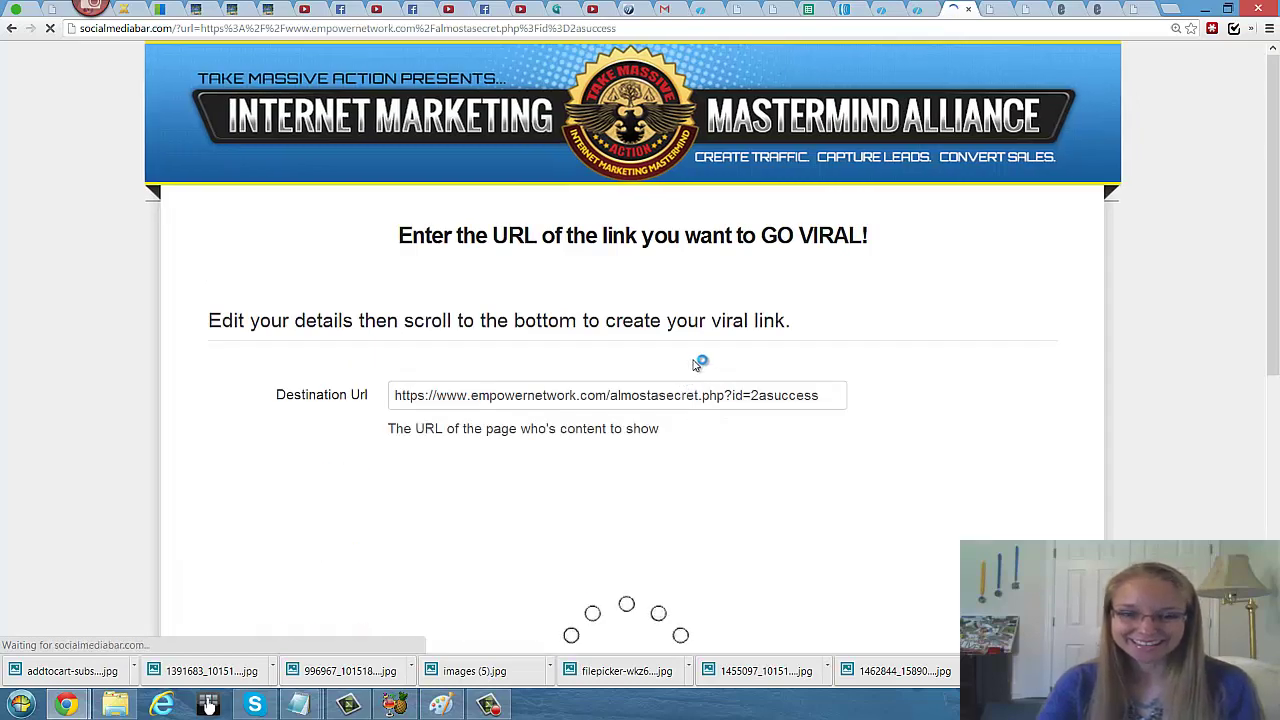
{"action": "scroll", "coordinate": [696, 366], "scroll_direction": "down", "scroll_amount": 1}
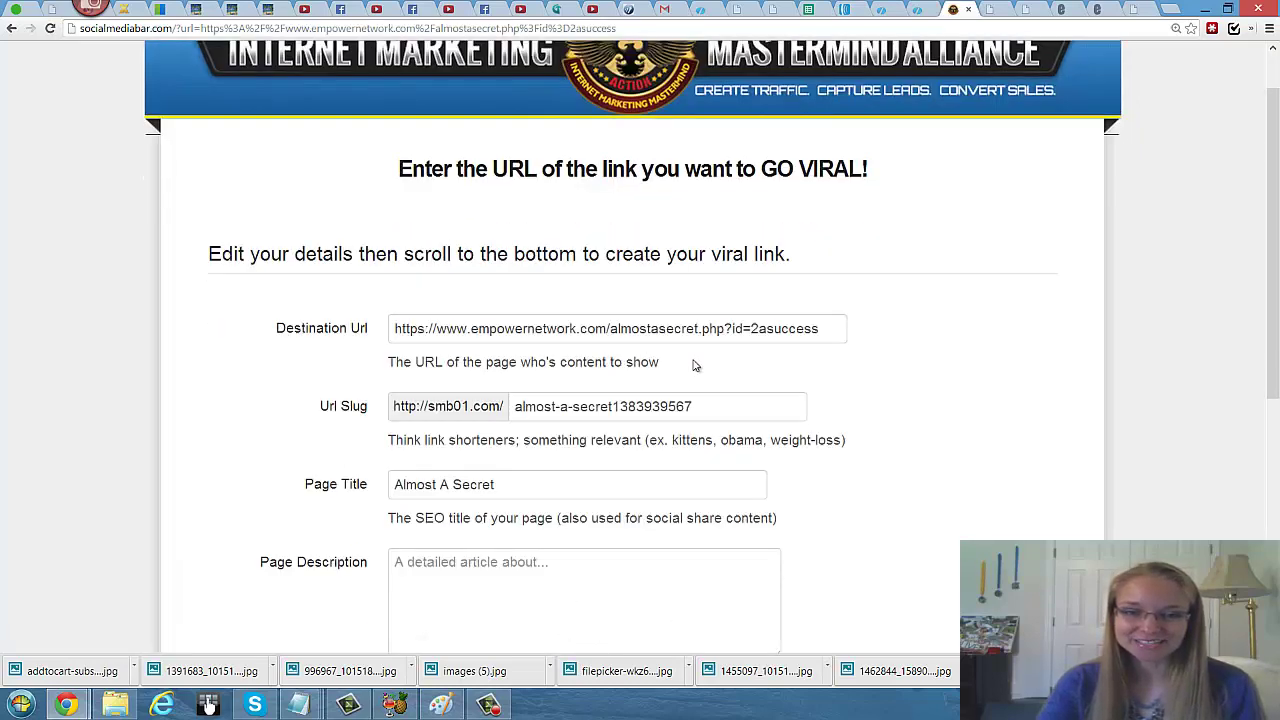
{"action": "scroll", "coordinate": [696, 366], "scroll_direction": "down", "scroll_amount": 1}
{"action": "scroll", "coordinate": [696, 366], "scroll_direction": "up", "scroll_amount": 2}
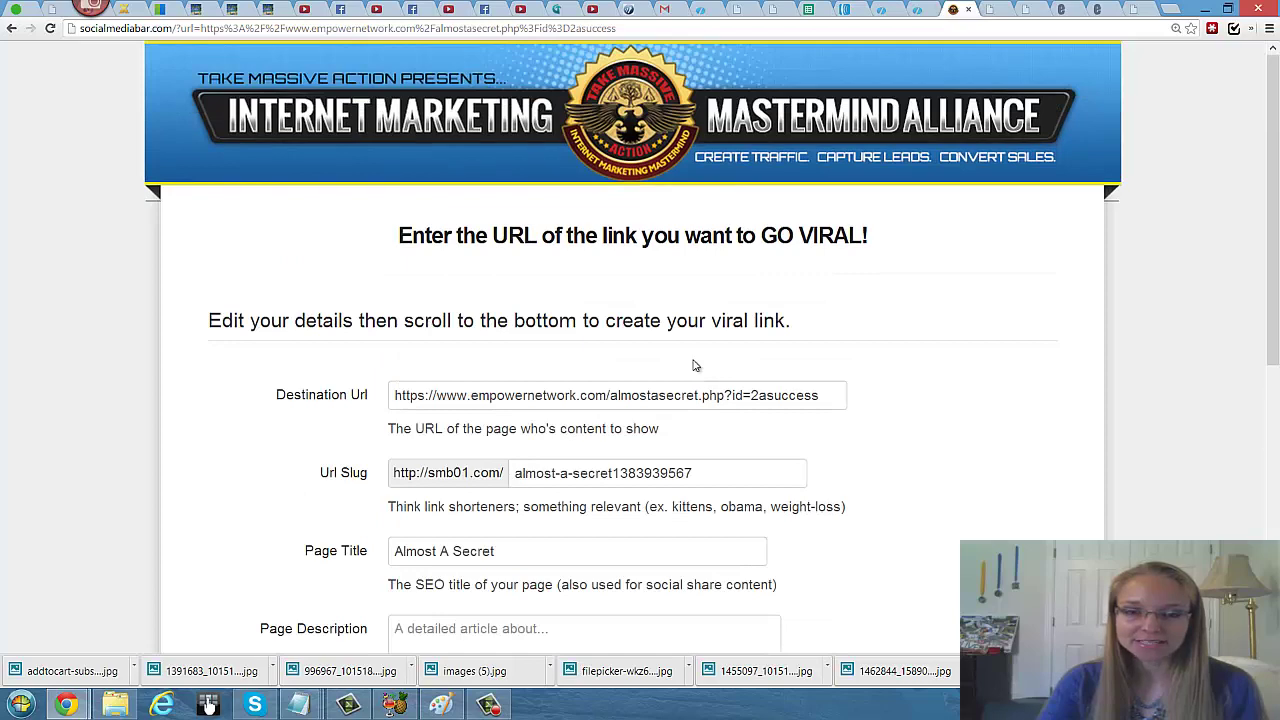
{"action": "scroll", "coordinate": [696, 366], "scroll_direction": "down", "scroll_amount": 2}
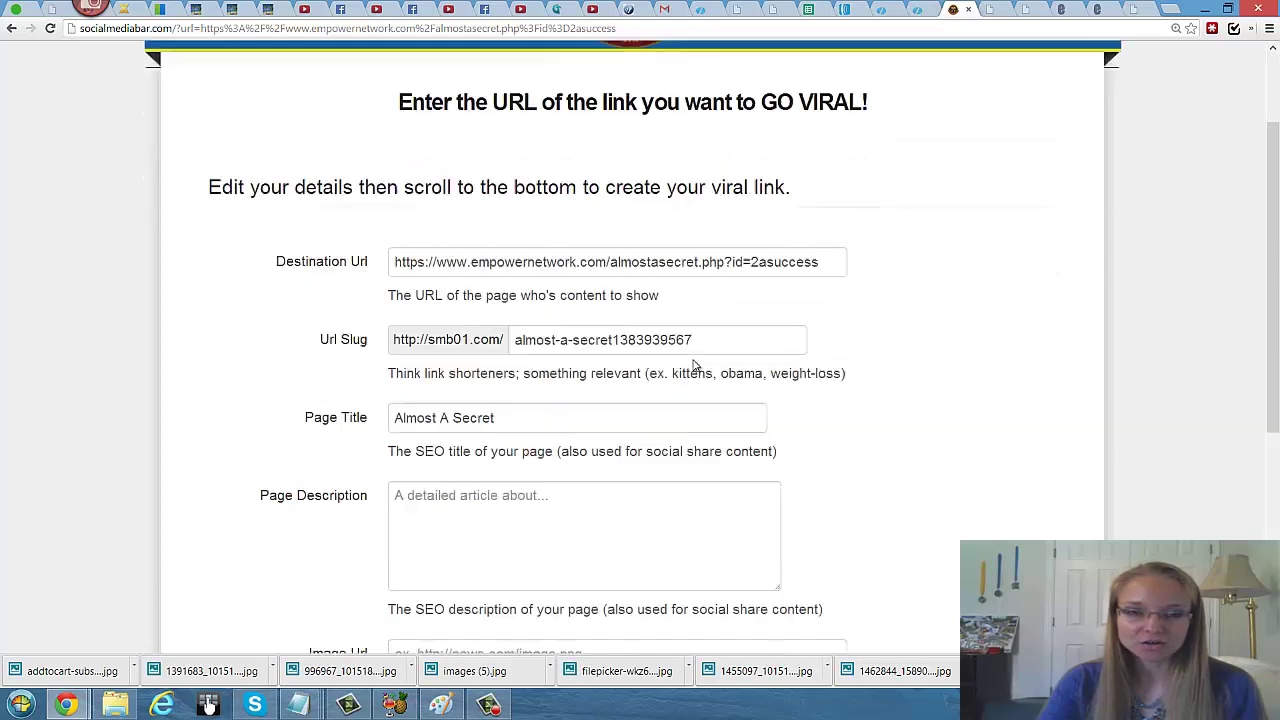
{"action": "scroll", "coordinate": [696, 366], "scroll_direction": "up", "scroll_amount": 1}
{"action": "scroll", "coordinate": [696, 366], "scroll_direction": "down", "scroll_amount": 2}
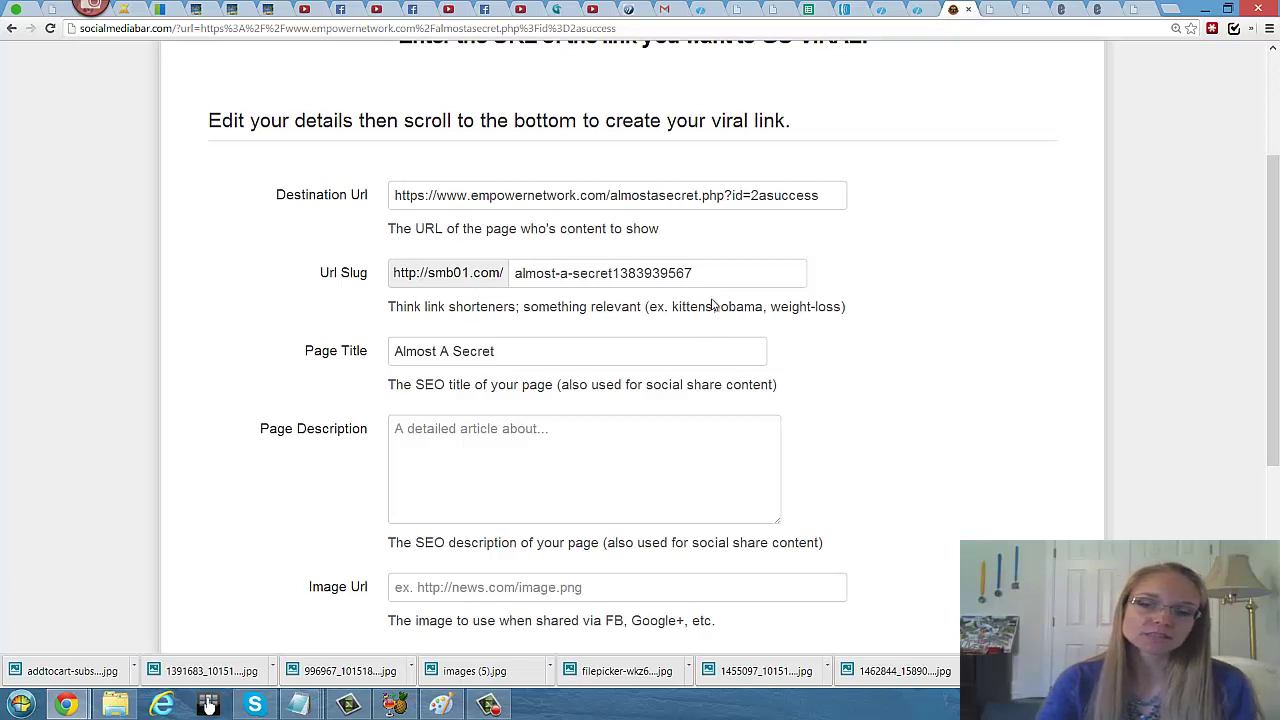
Step: Replace the Url Slug with 'Secret Inside the Door to Success'
{"action": "left_click_drag", "start_coordinate": [715, 287], "coordinate": [492, 281]}
{"action": "type", "text": "Secret O"}
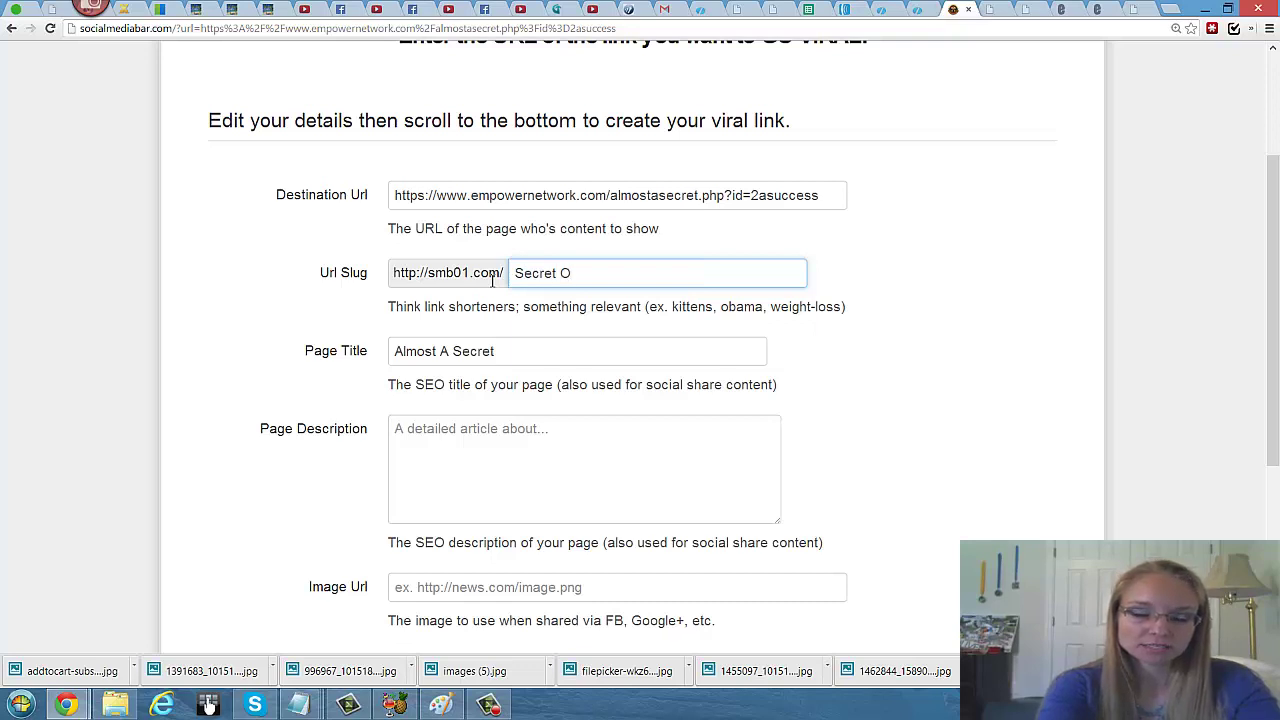
{"action": "key", "text": "BackSpace"}
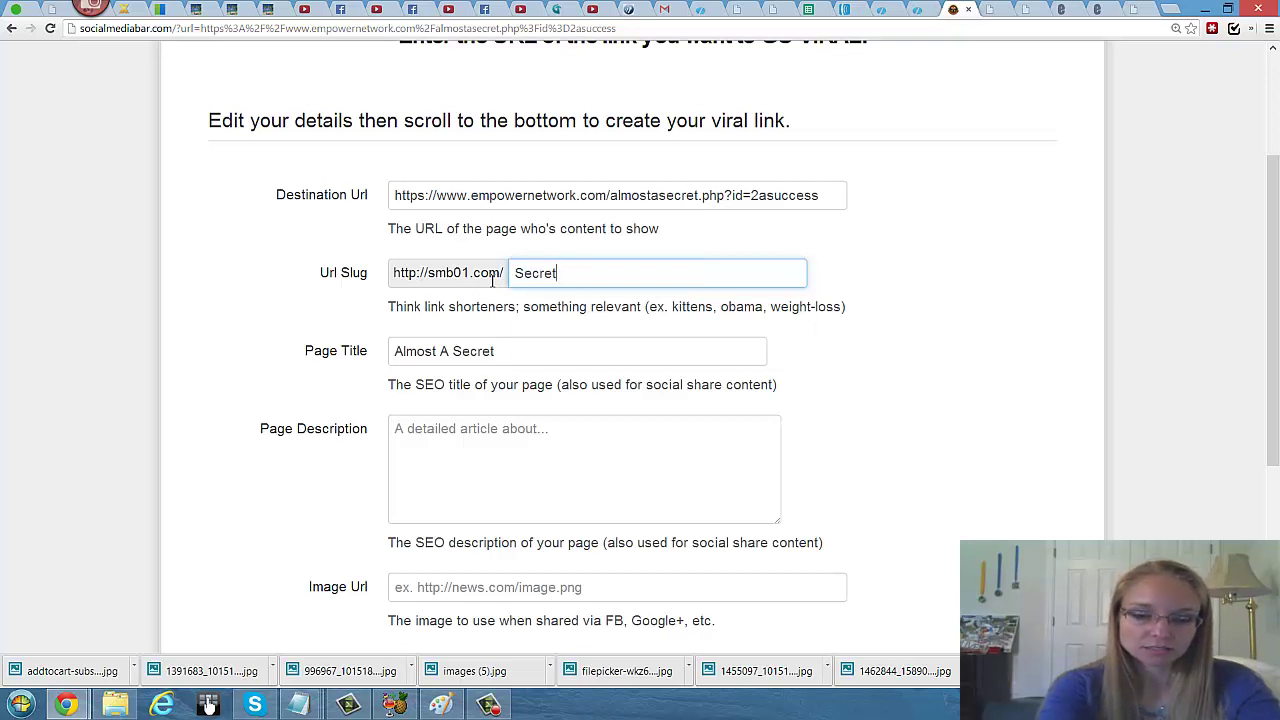
{"action": "type", "text": "Insi"}
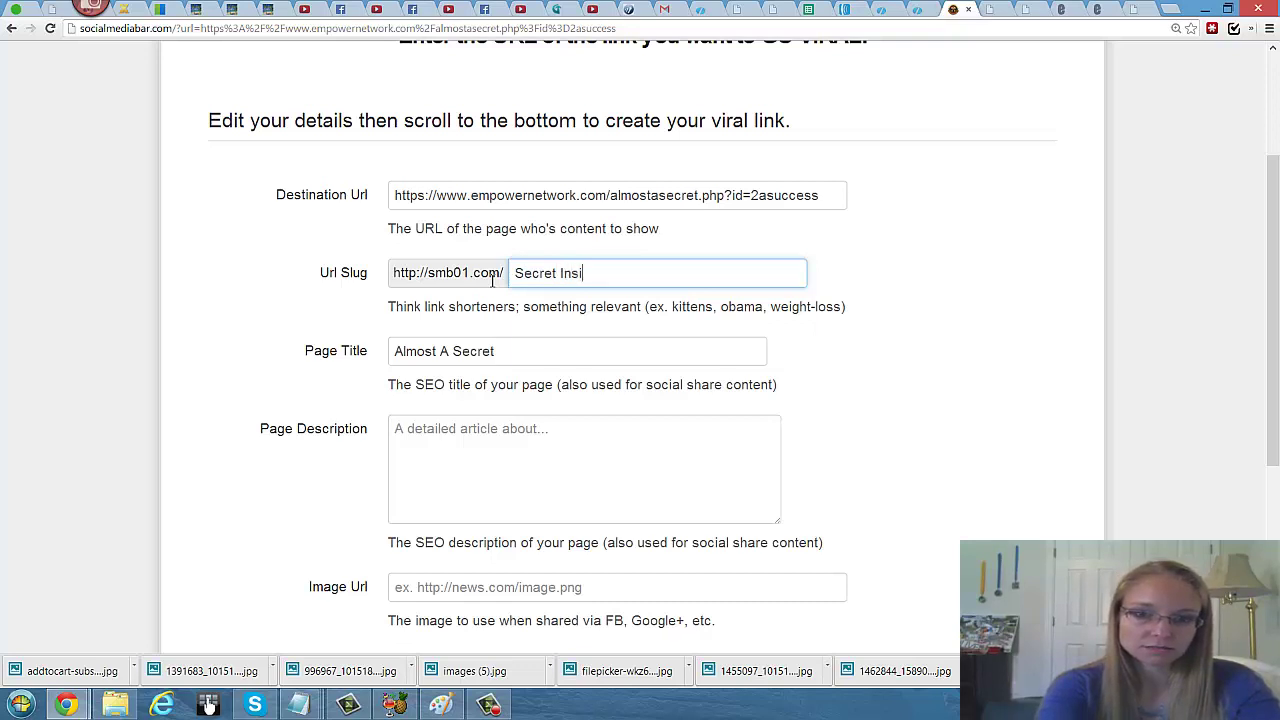
{"action": "type", "text": "de the"}
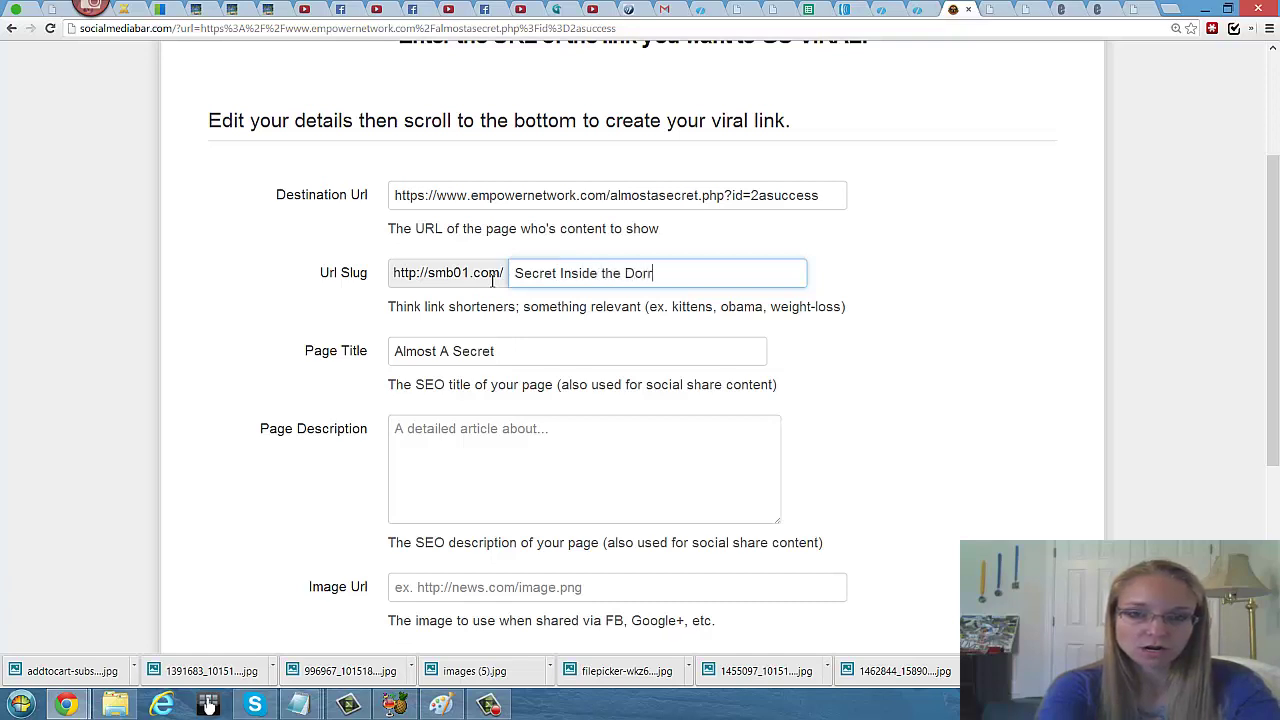
{"action": "type", "text": " Dorr"}
{"action": "key", "text": "BackSpace"}
{"action": "key", "text": "BackSpace"}
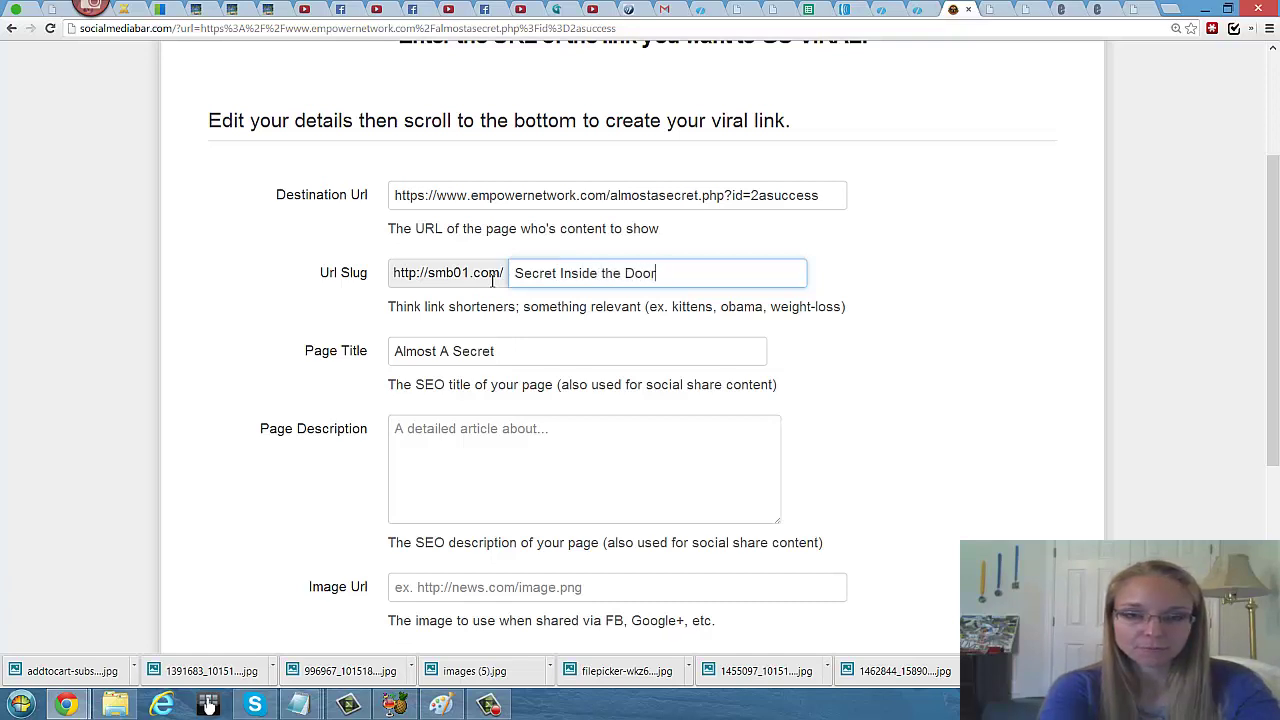
{"action": "type", "text": "or to Success"}
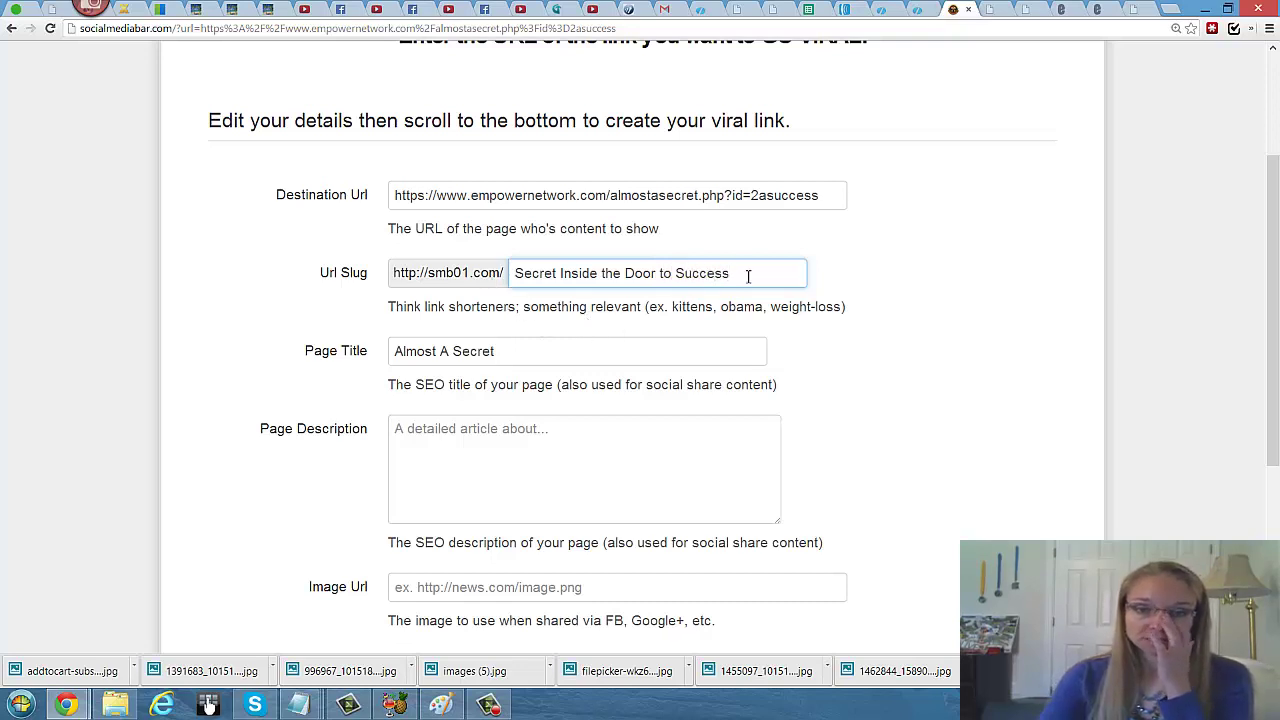
Step: Set the Page Description to the slug plus '- Your vehicle to help you drive faster to your success dream'
{"action": "left_click_drag", "start_coordinate": [751, 274], "coordinate": [463, 287]}
{"action": "key", "text": "ctrl+c"}
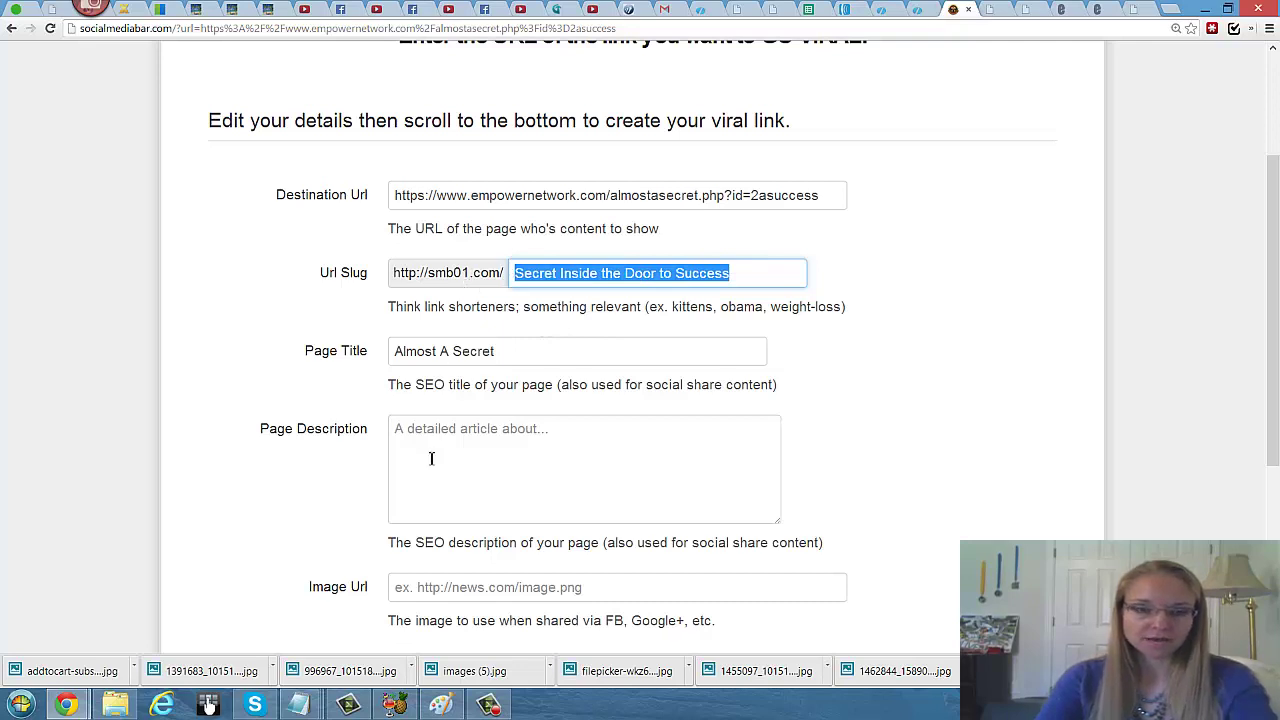
{"action": "left_click", "coordinate": [438, 440]}
{"action": "key", "text": "ctrl+v"}
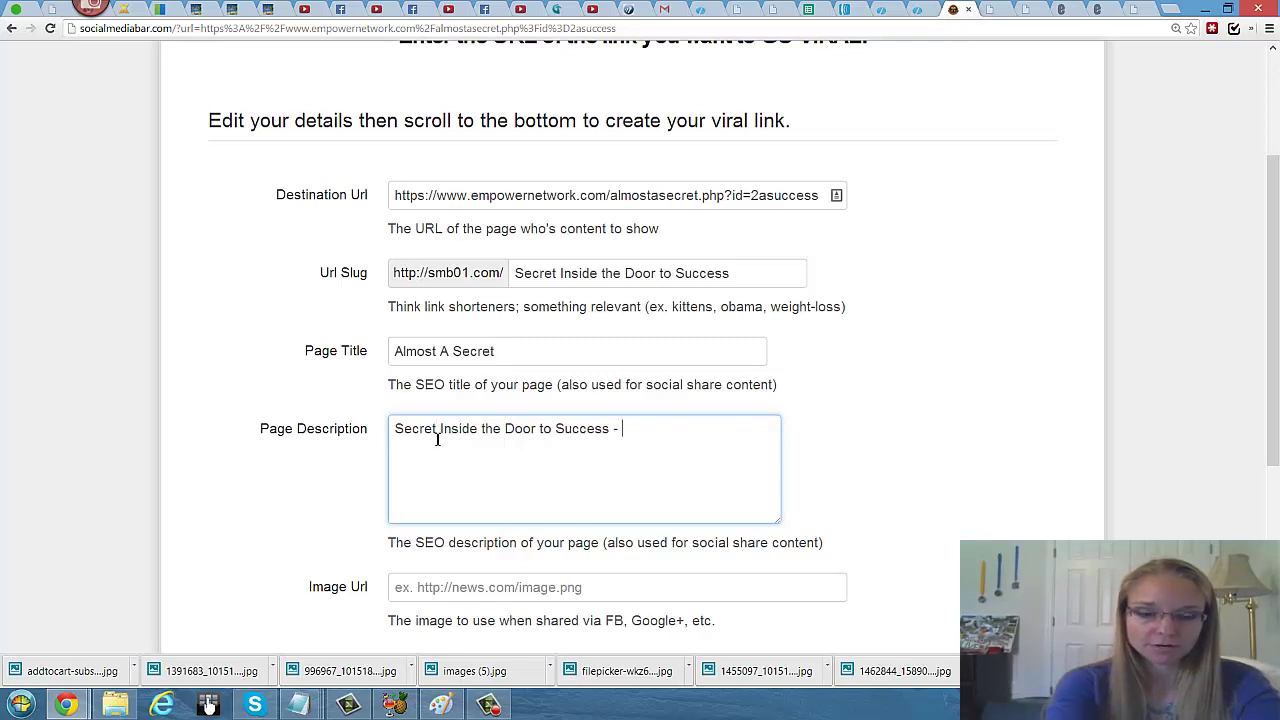
{"action": "type", "text": "- Your vehi"}
{"action": "key", "text": "BackSpace"}
{"action": "key", "text": "BackSpace"}
{"action": "type", "text": "ehicl"}
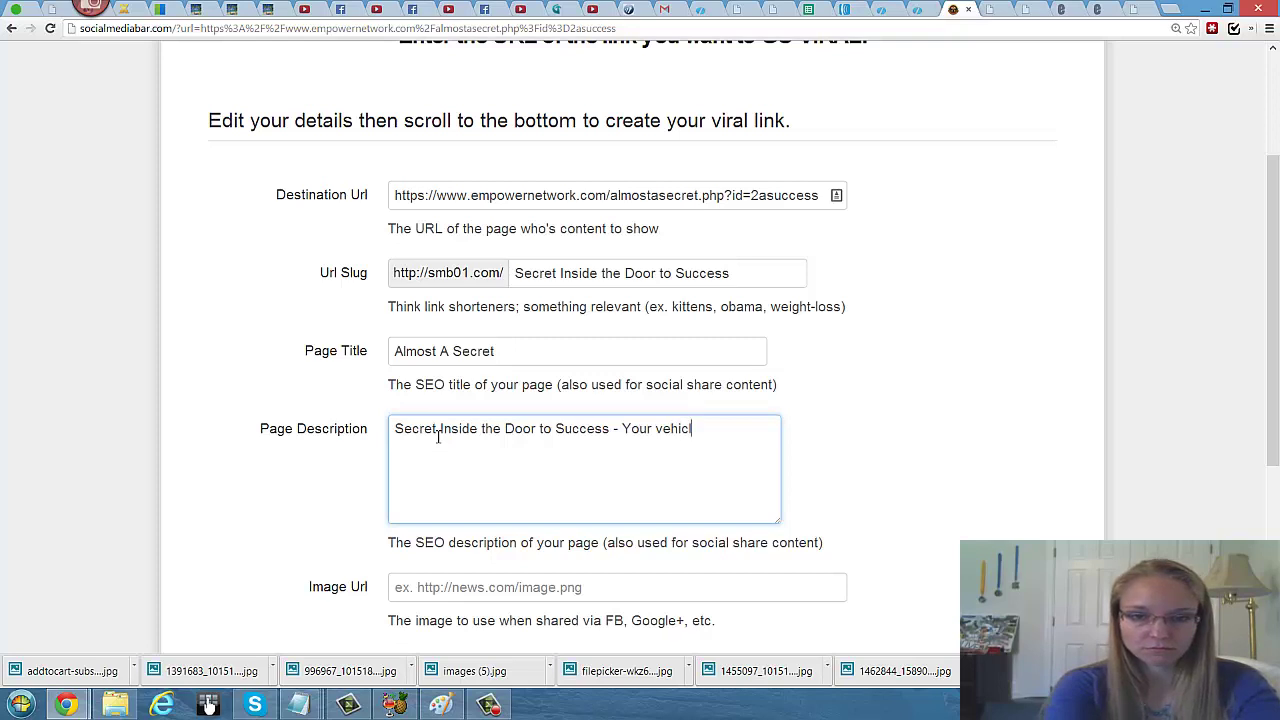
{"action": "type", "text": "e to help you drive fas"}
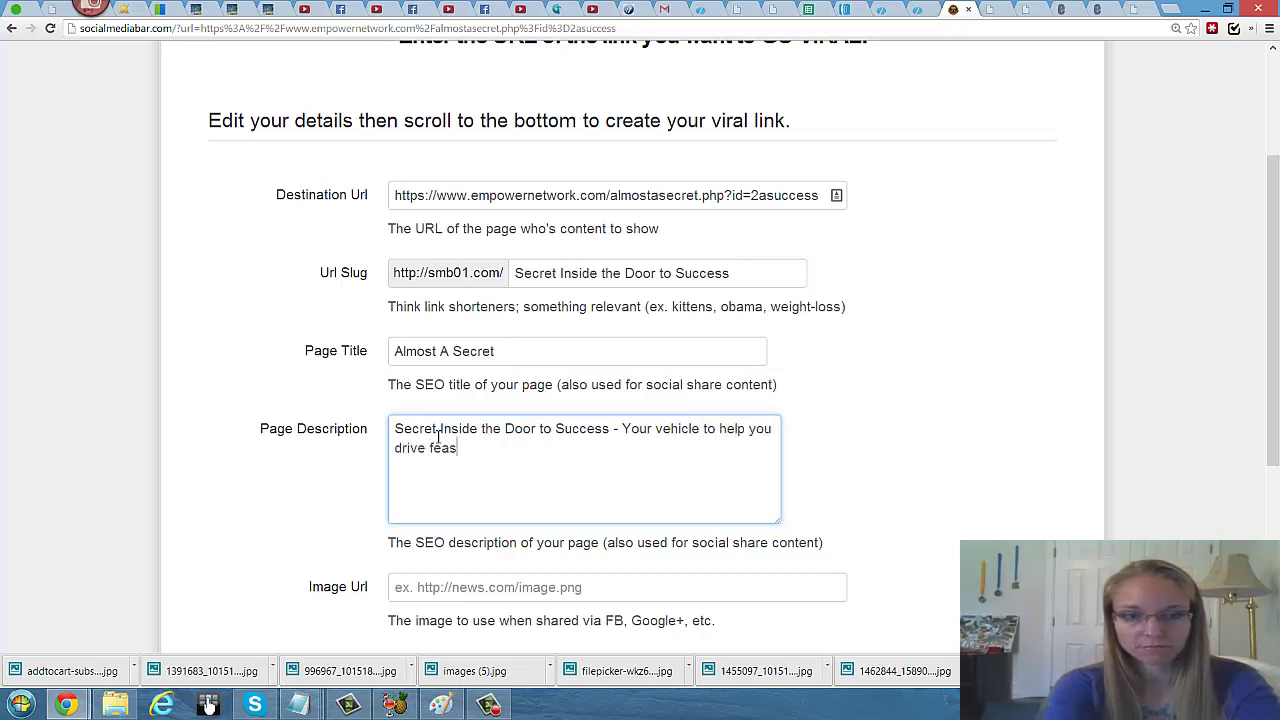
{"action": "key", "text": "BackSpace"}
{"action": "key", "text": "BackSpace"}
{"action": "type", "text": "aster to you"}
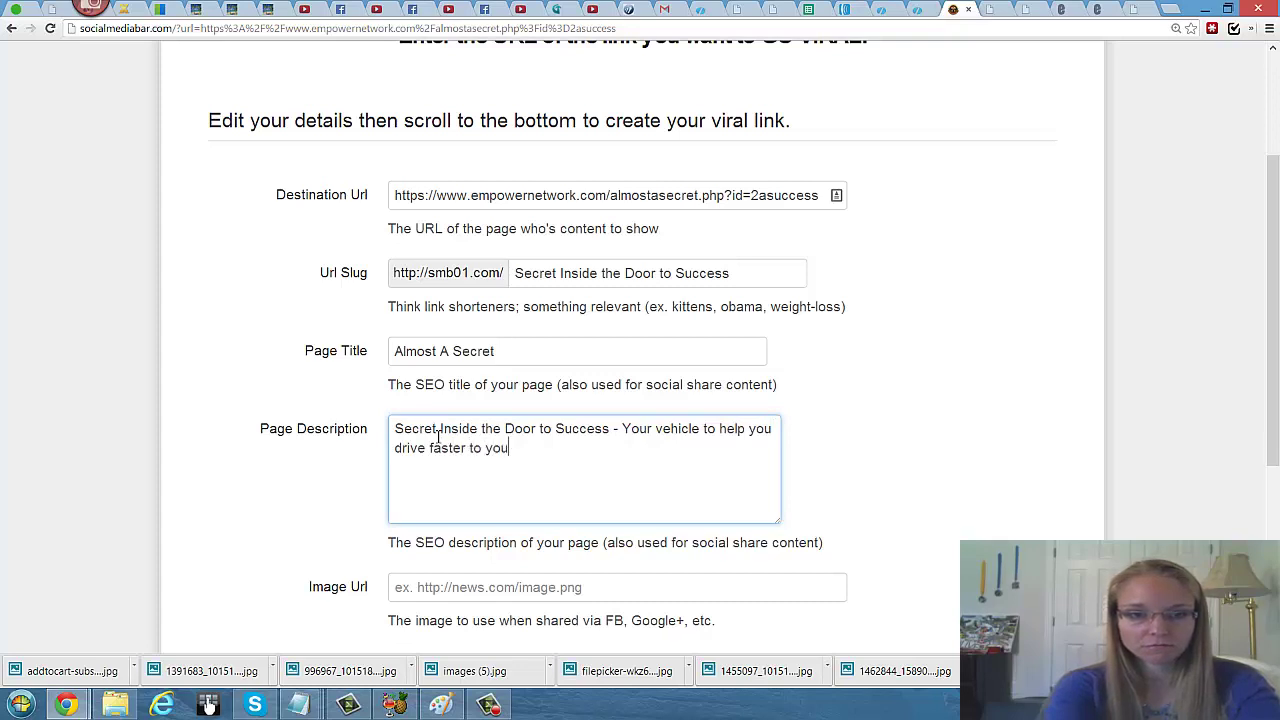
{"action": "type", "text": "r successdrea"}
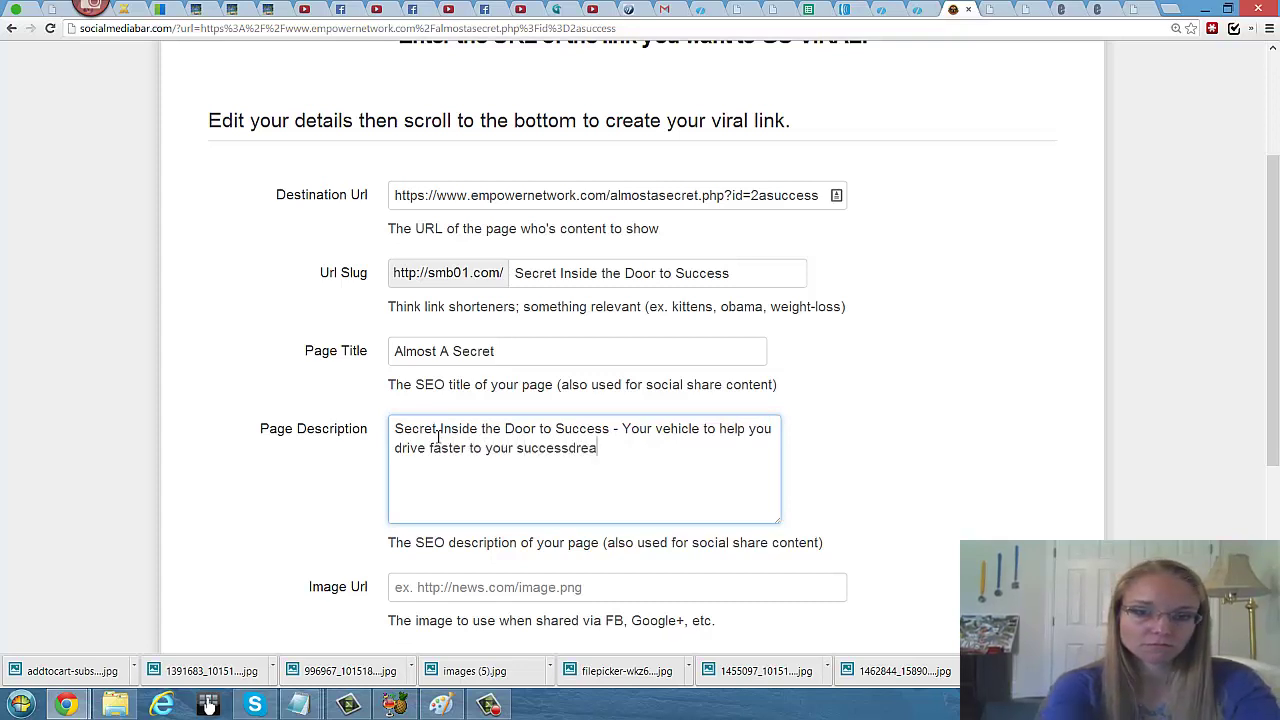
{"action": "key", "text": "BackSpace"}
{"action": "key", "text": "BackSpace"}
{"action": "type", "text": "dreams."}
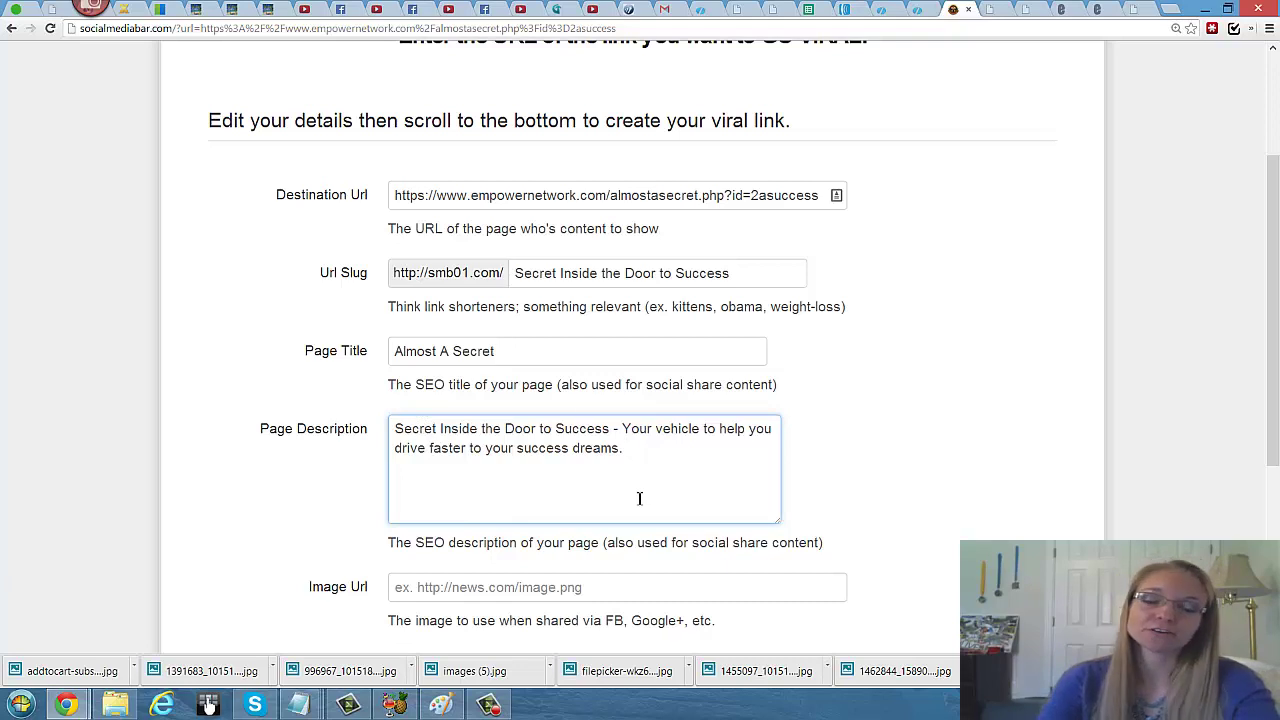
Step: Put the cursor in the Image Url field further down the form
{"action": "scroll", "coordinate": [626, 494], "scroll_direction": "down", "scroll_amount": 1}
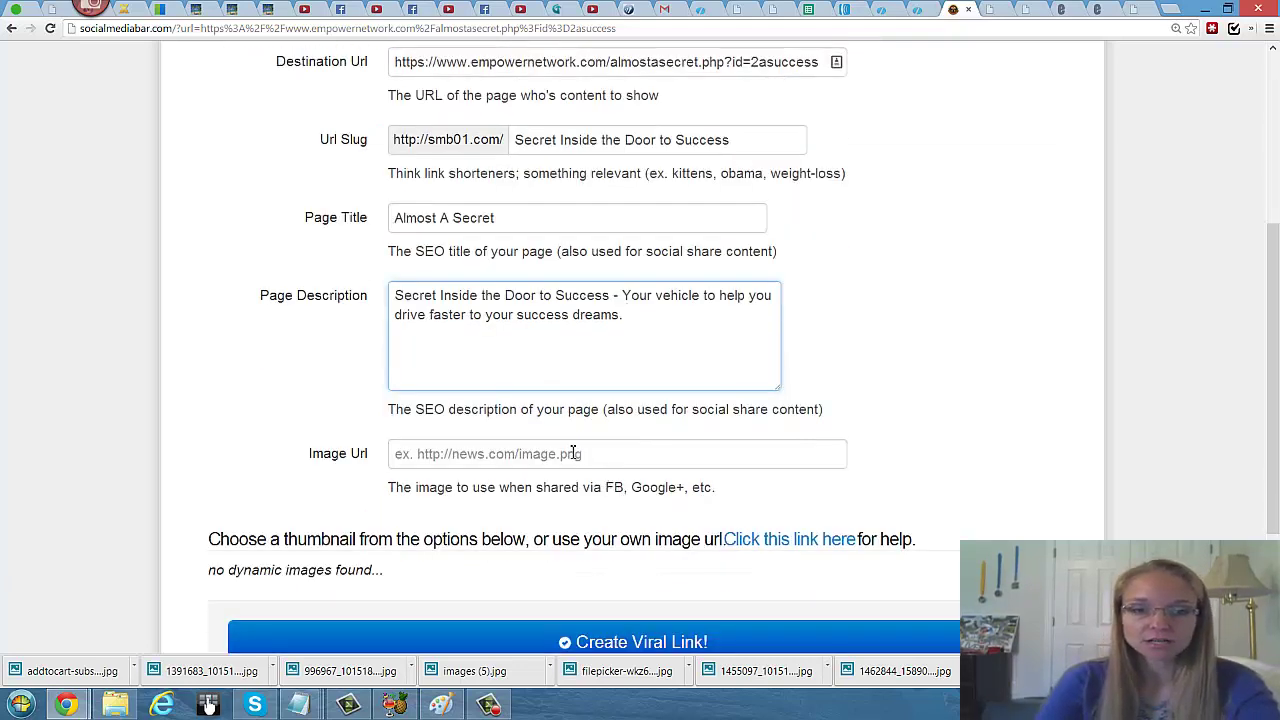
{"action": "left_click", "coordinate": [573, 452]}
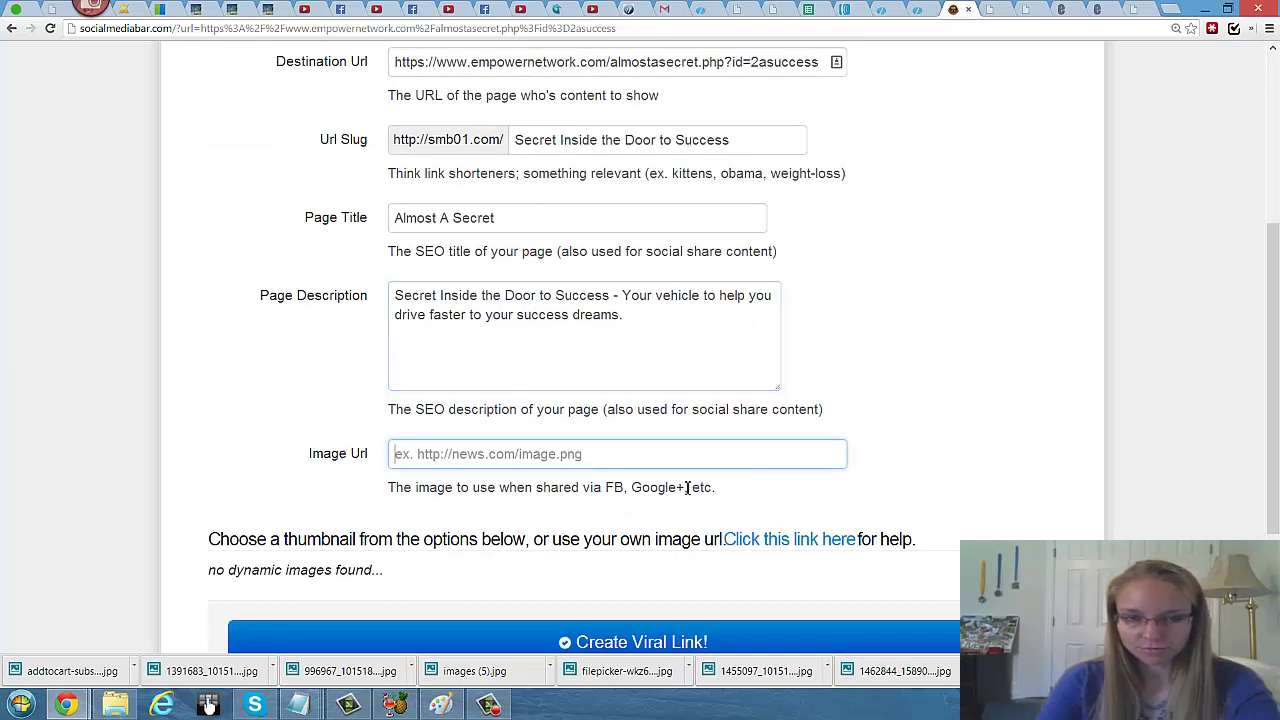
{"action": "scroll", "coordinate": [922, 397], "scroll_direction": "up", "scroll_amount": 1}
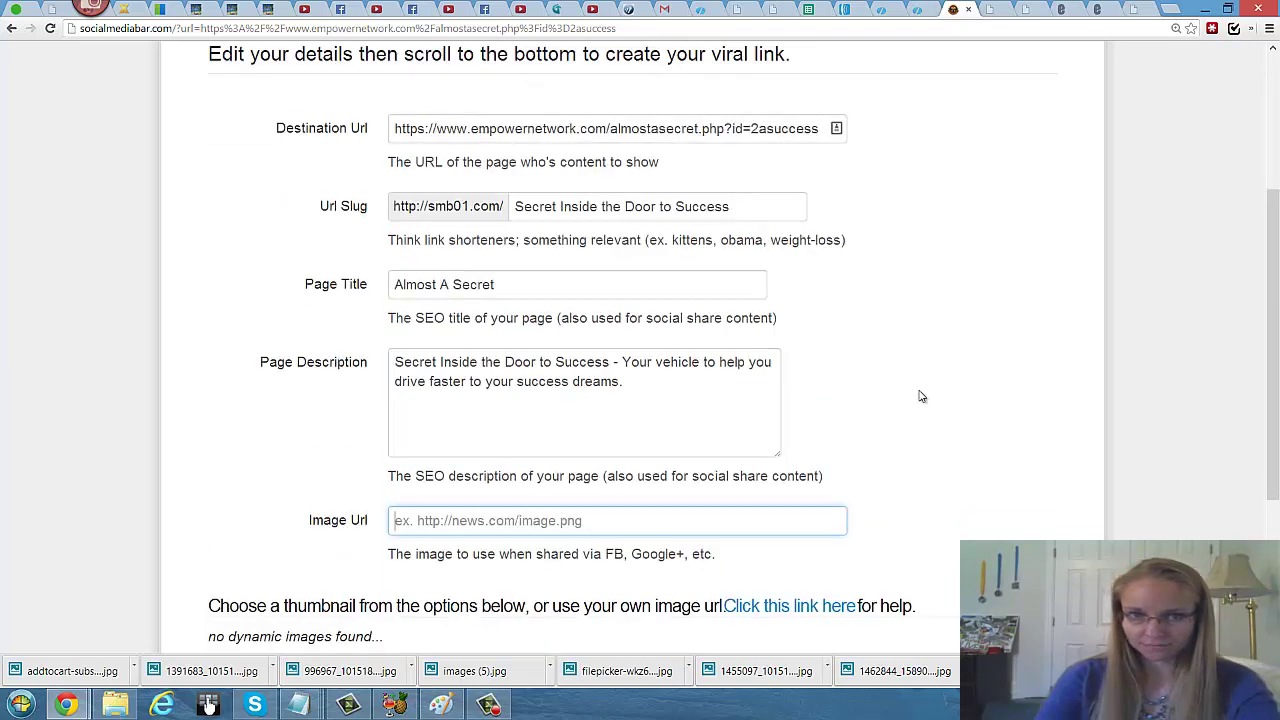
{"action": "scroll", "coordinate": [921, 396], "scroll_direction": "down", "scroll_amount": 1}
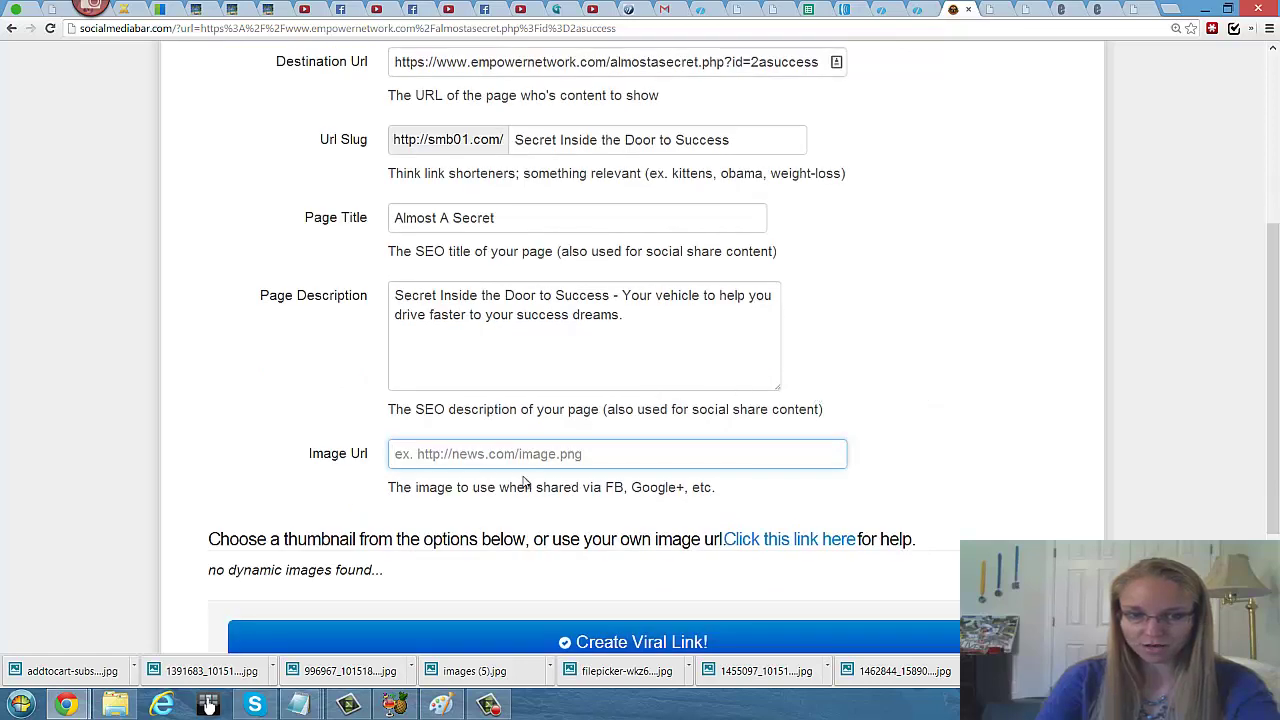
Step: In a new tab, search Google Images for 'secret'
{"action": "left_click", "coordinate": [1172, 12]}
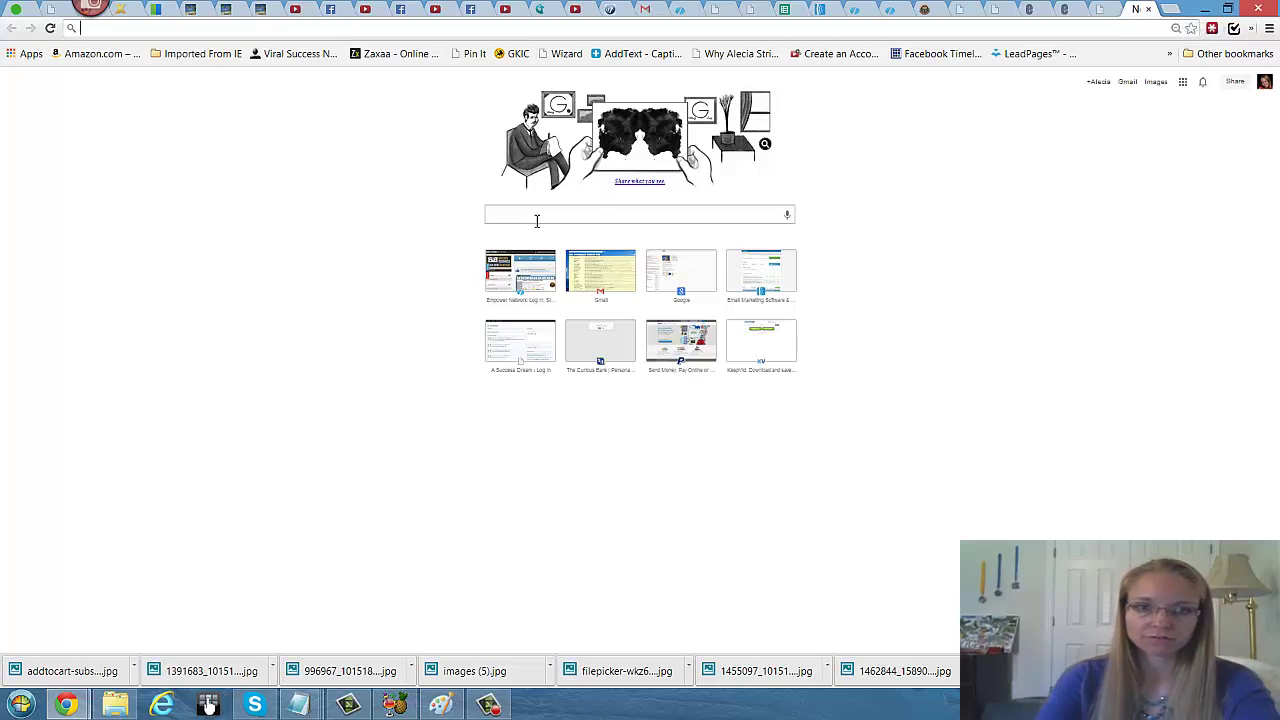
{"action": "left_click", "coordinate": [537, 220]}
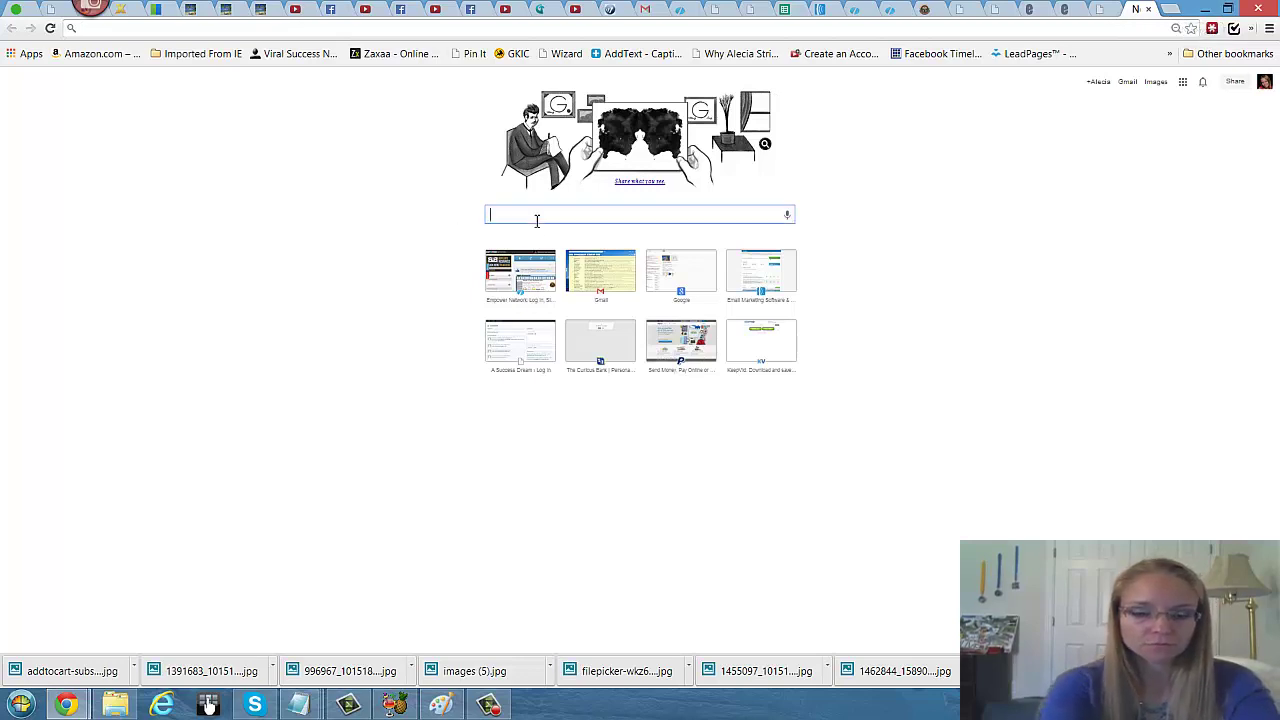
{"action": "type", "text": "sh secret"}
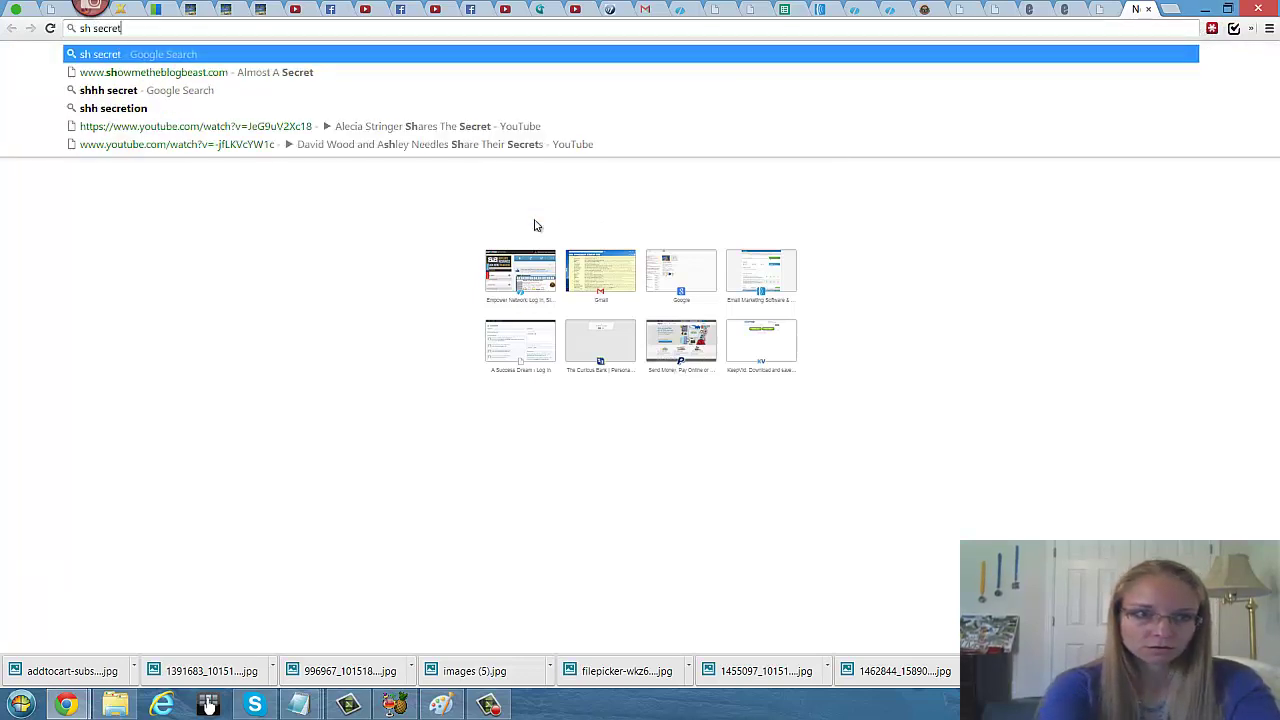
{"action": "key", "text": "Return"}
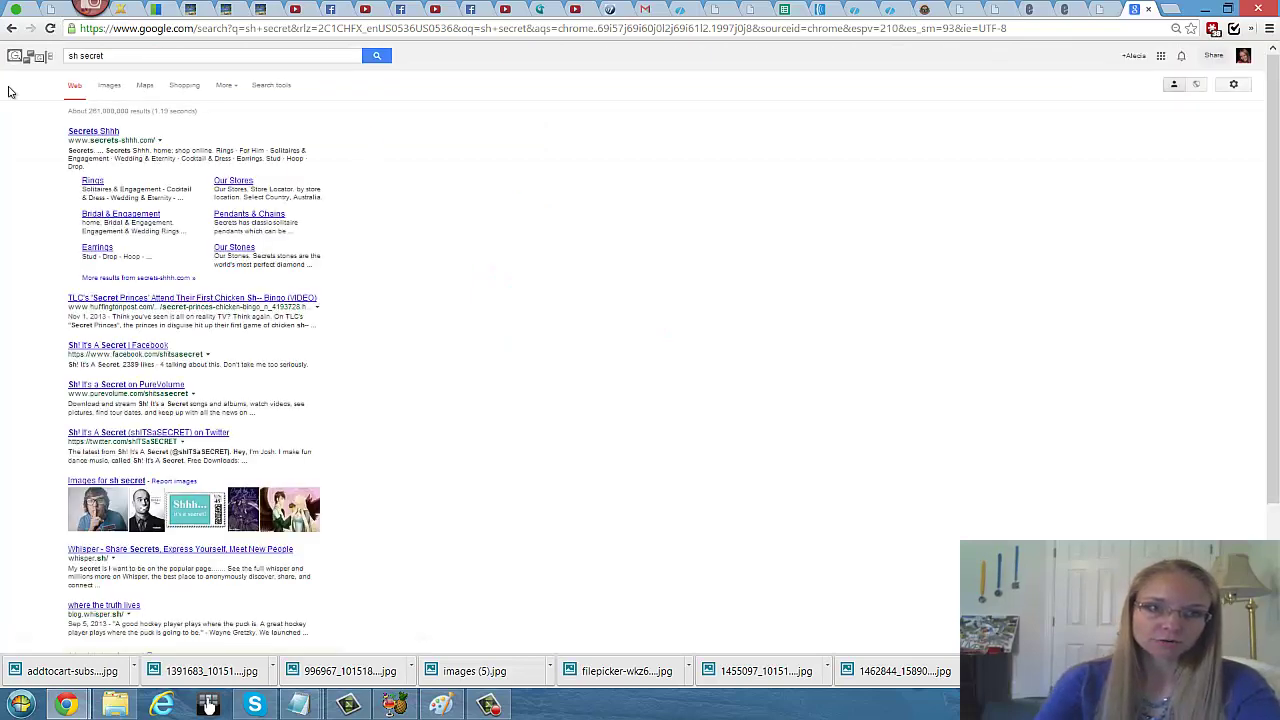
{"action": "left_click", "coordinate": [108, 87]}
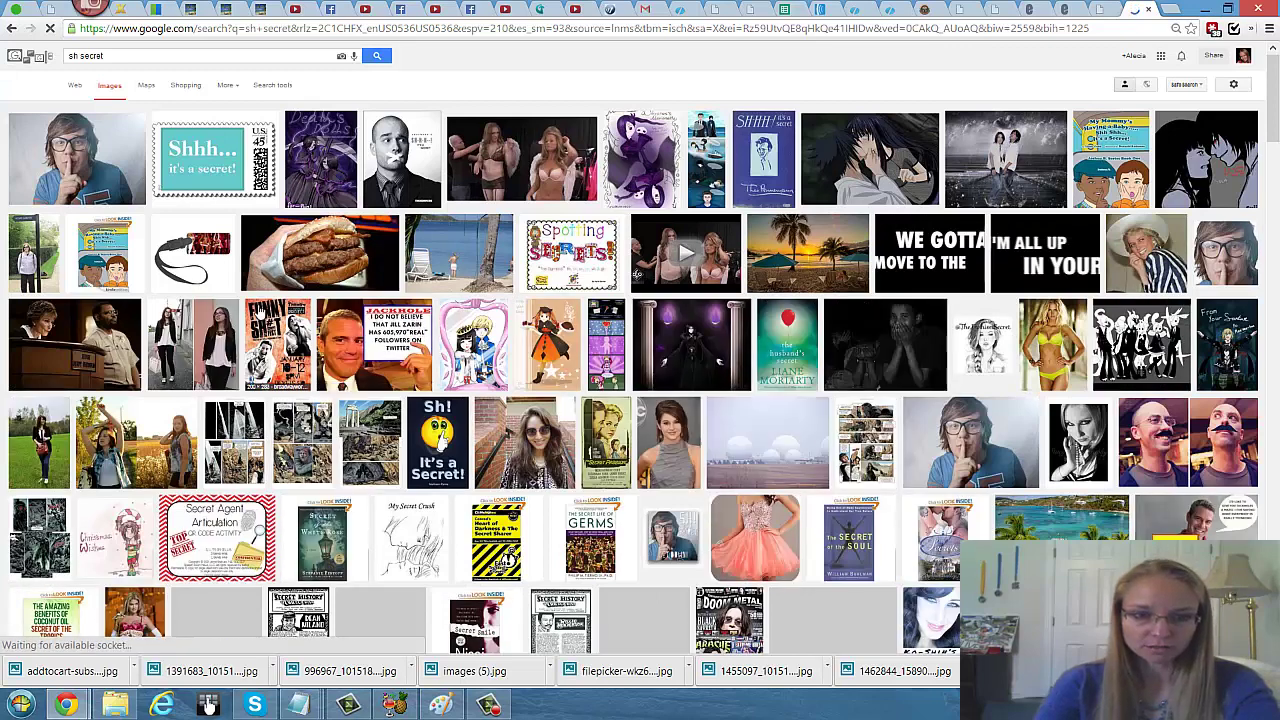
{"action": "left_click", "coordinate": [84, 56]}
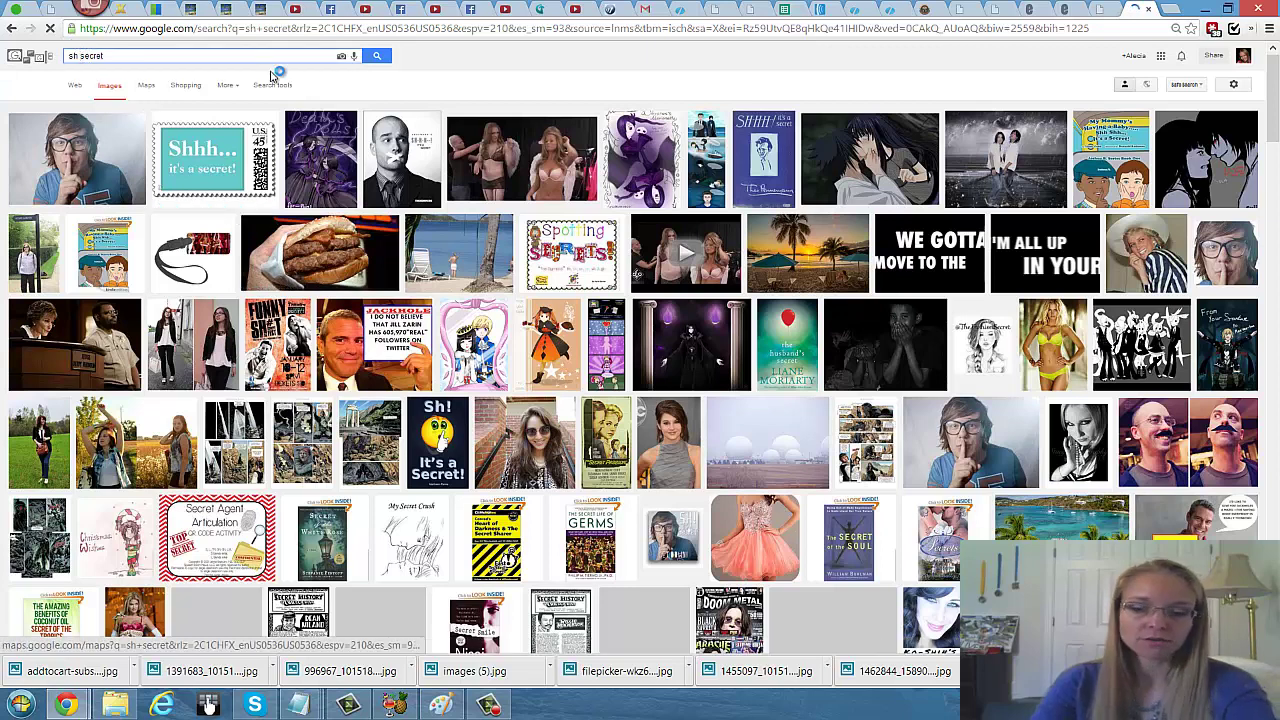
{"action": "key", "text": "BackSpace"}
{"action": "key", "text": "BackSpace"}
{"action": "key", "text": "BackSpace"}
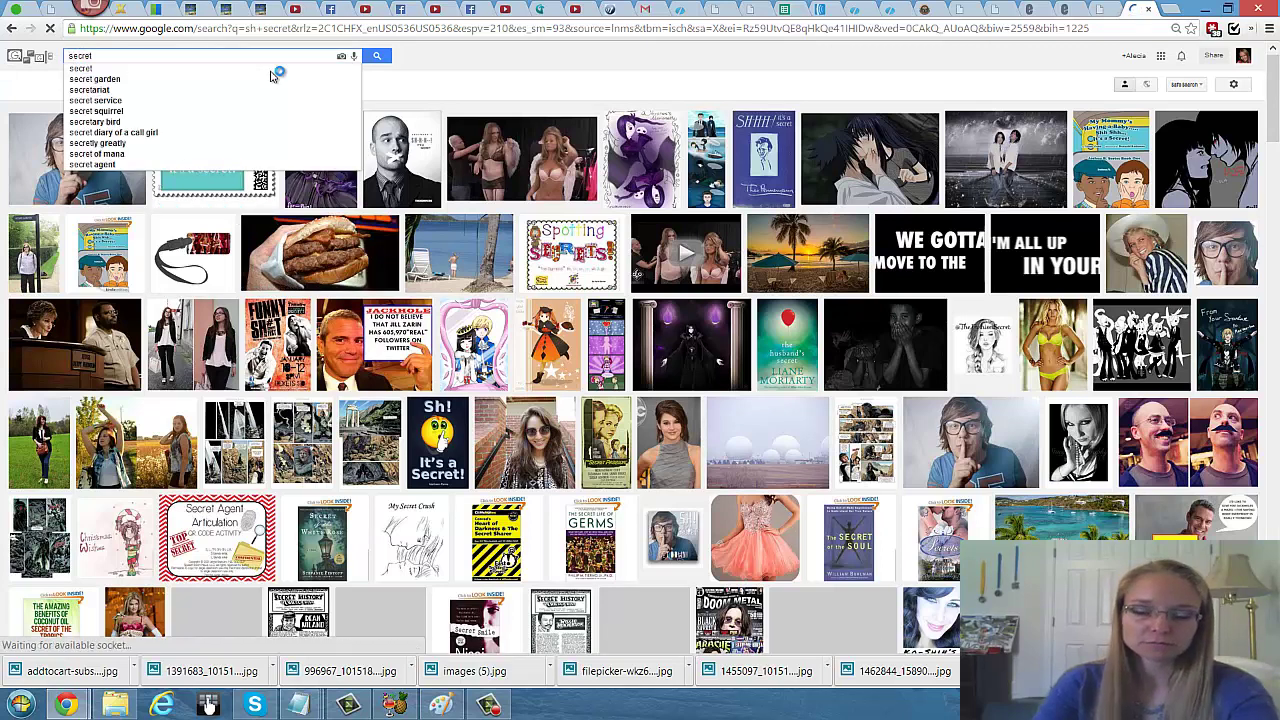
{"action": "key", "text": "Return"}
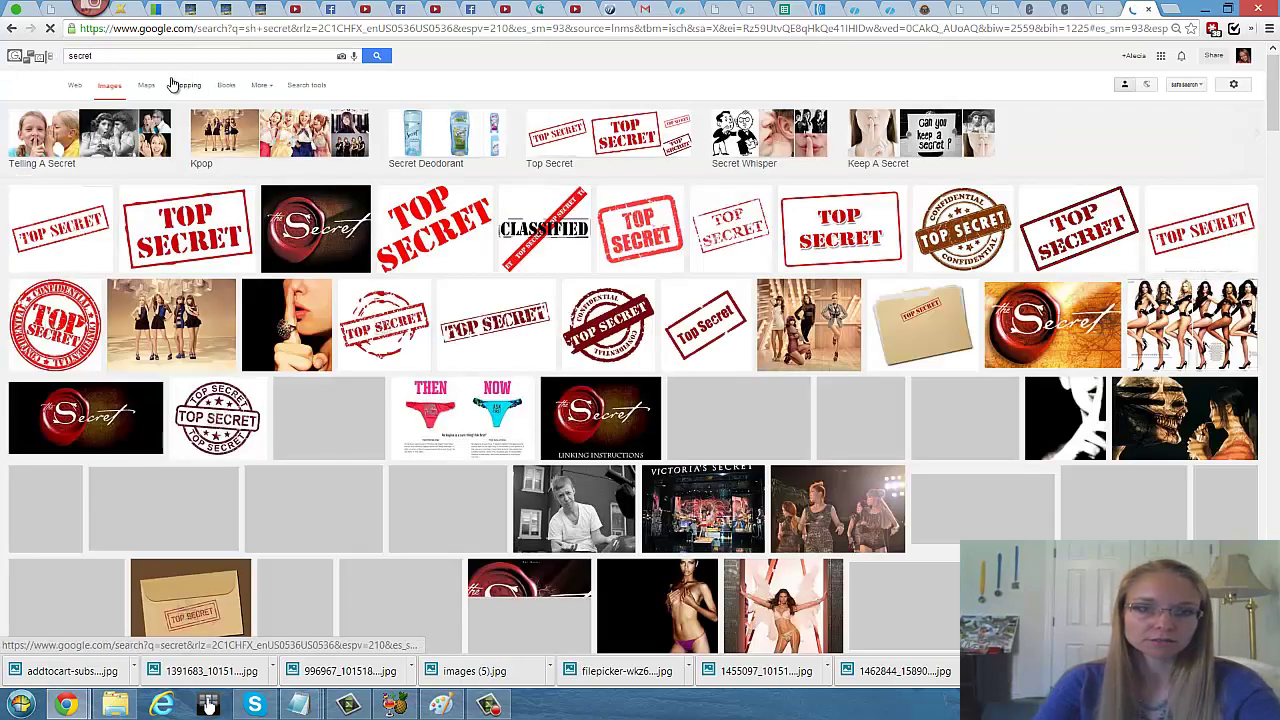
Step: Copy the image URL of the red Top Secret stamp picture
{"action": "left_click", "coordinate": [290, 229]}
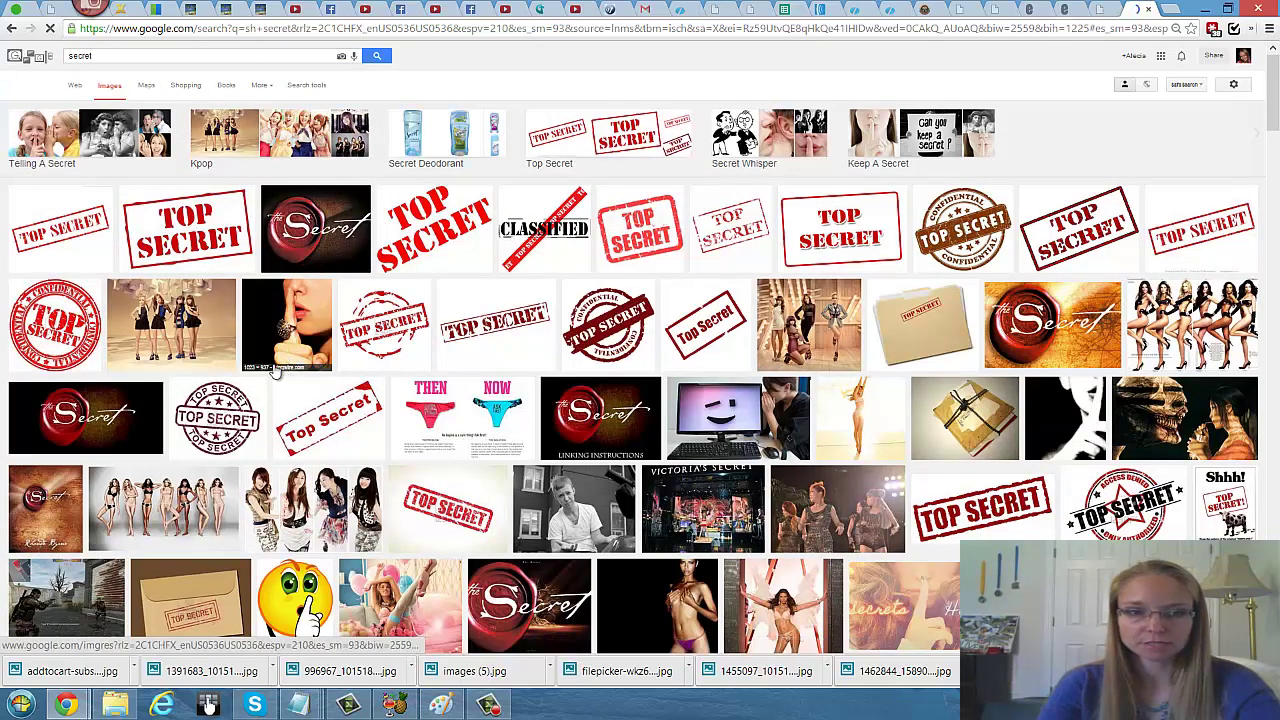
{"action": "left_click", "coordinate": [330, 415]}
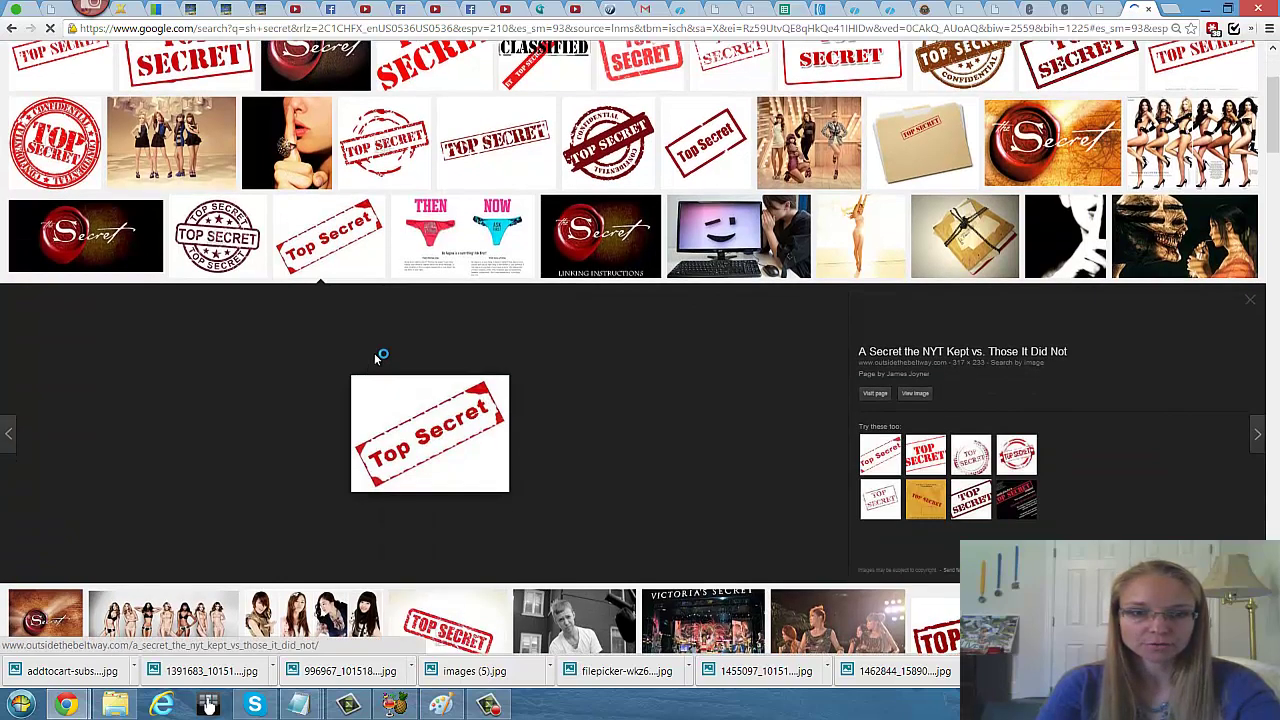
{"action": "right_click", "coordinate": [400, 428]}
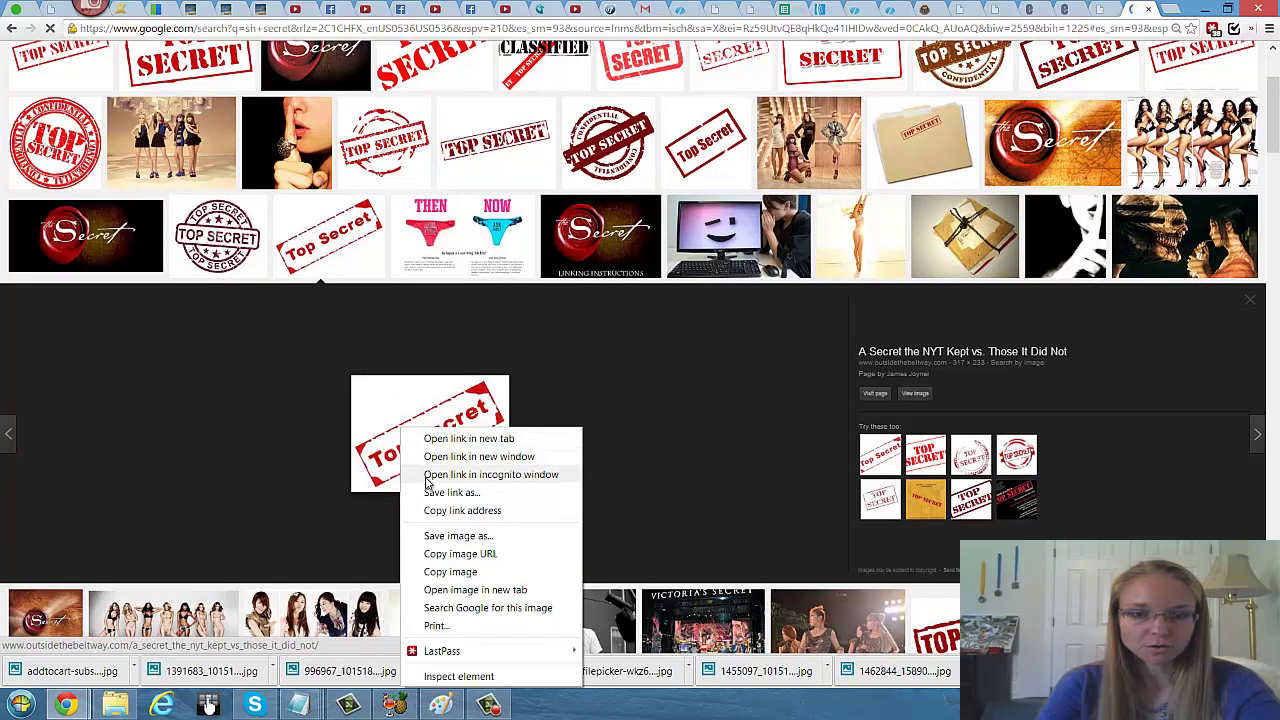
{"action": "left_click", "coordinate": [449, 558]}
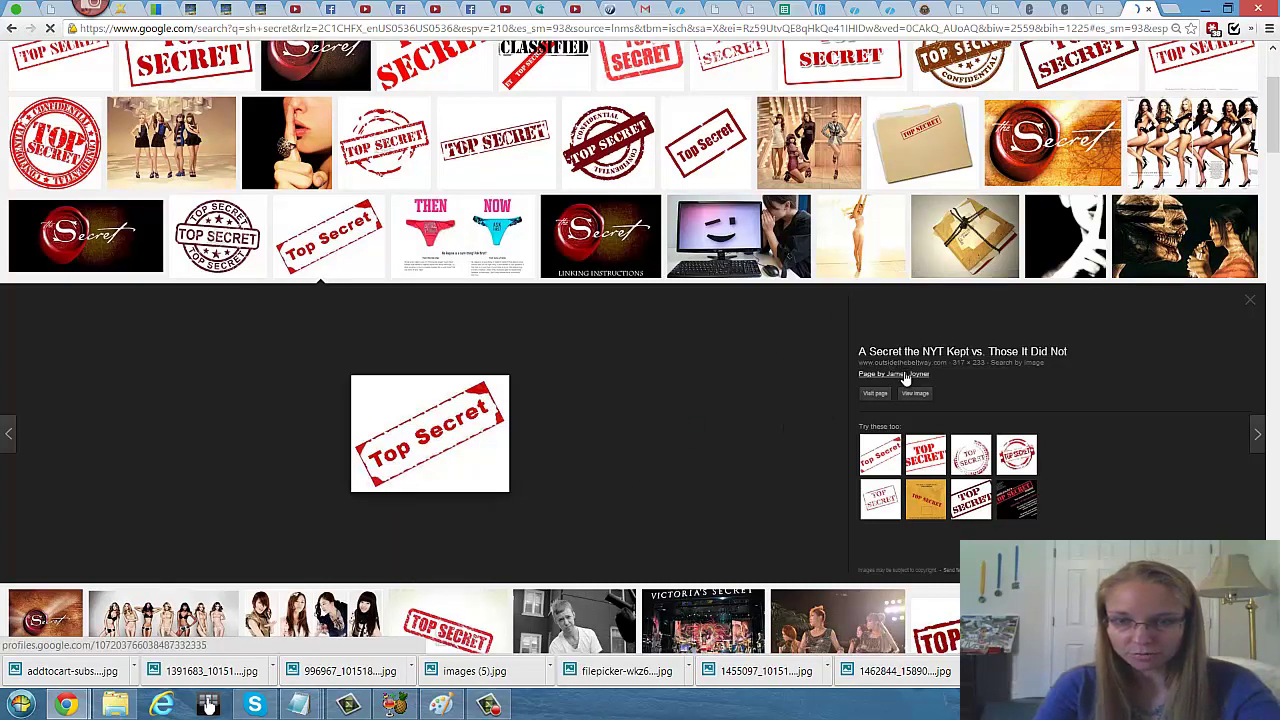
{"action": "scroll", "coordinate": [755, 390], "scroll_direction": "up", "scroll_amount": 1}
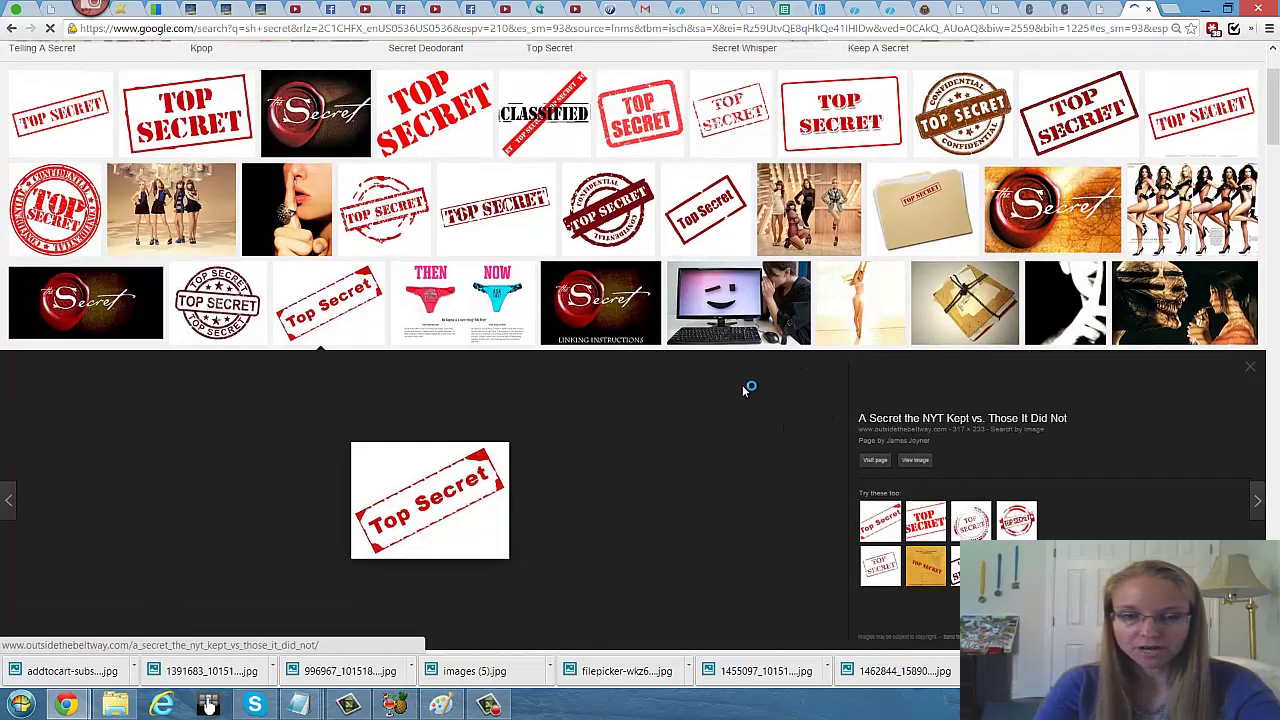
{"action": "scroll", "coordinate": [745, 390], "scroll_direction": "down", "scroll_amount": 1}
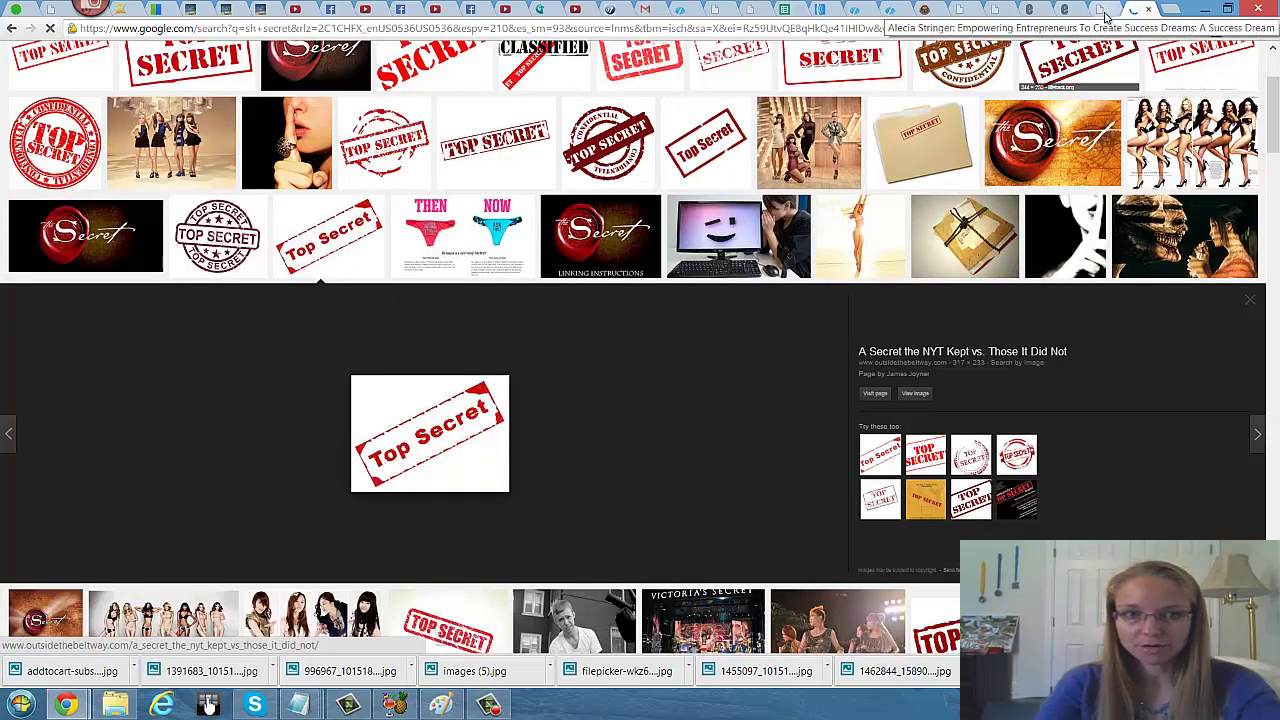
{"action": "left_click", "coordinate": [1105, 12]}
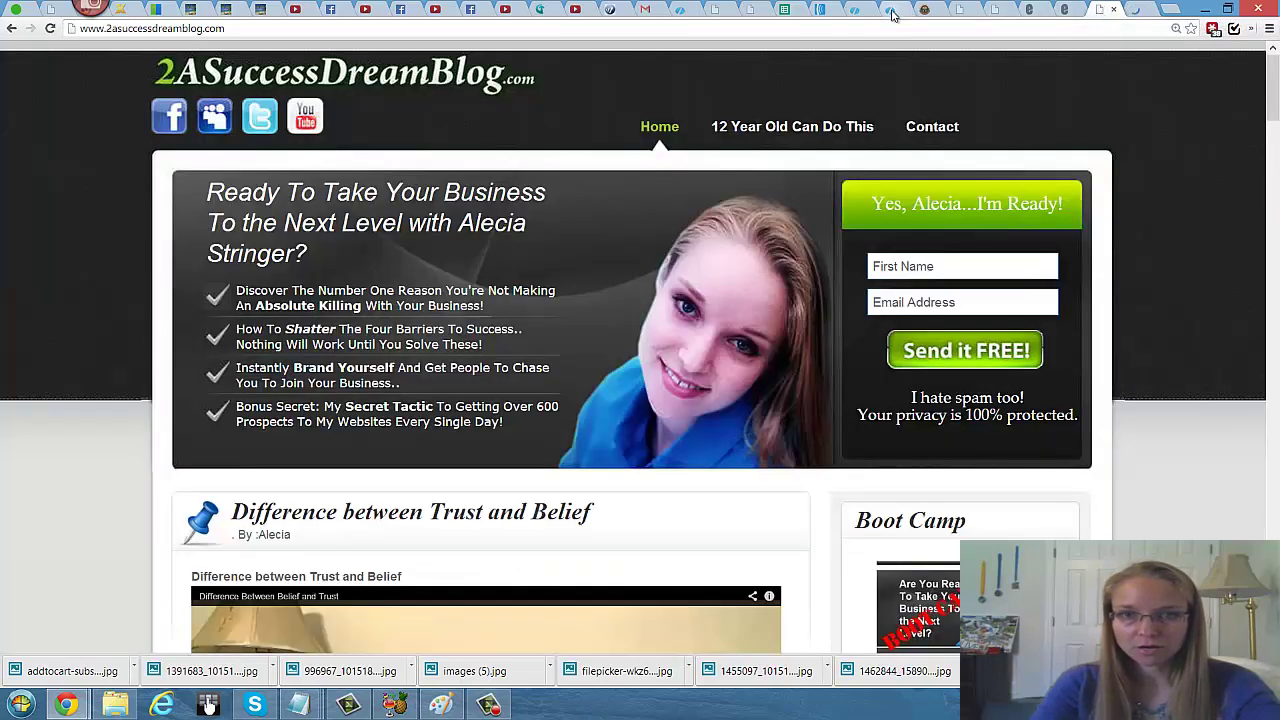
Step: Paste the top-secret.jpg address into Social Media Bar's Image Url field
{"action": "left_click", "coordinate": [926, 12]}
{"action": "left_click", "coordinate": [536, 455]}
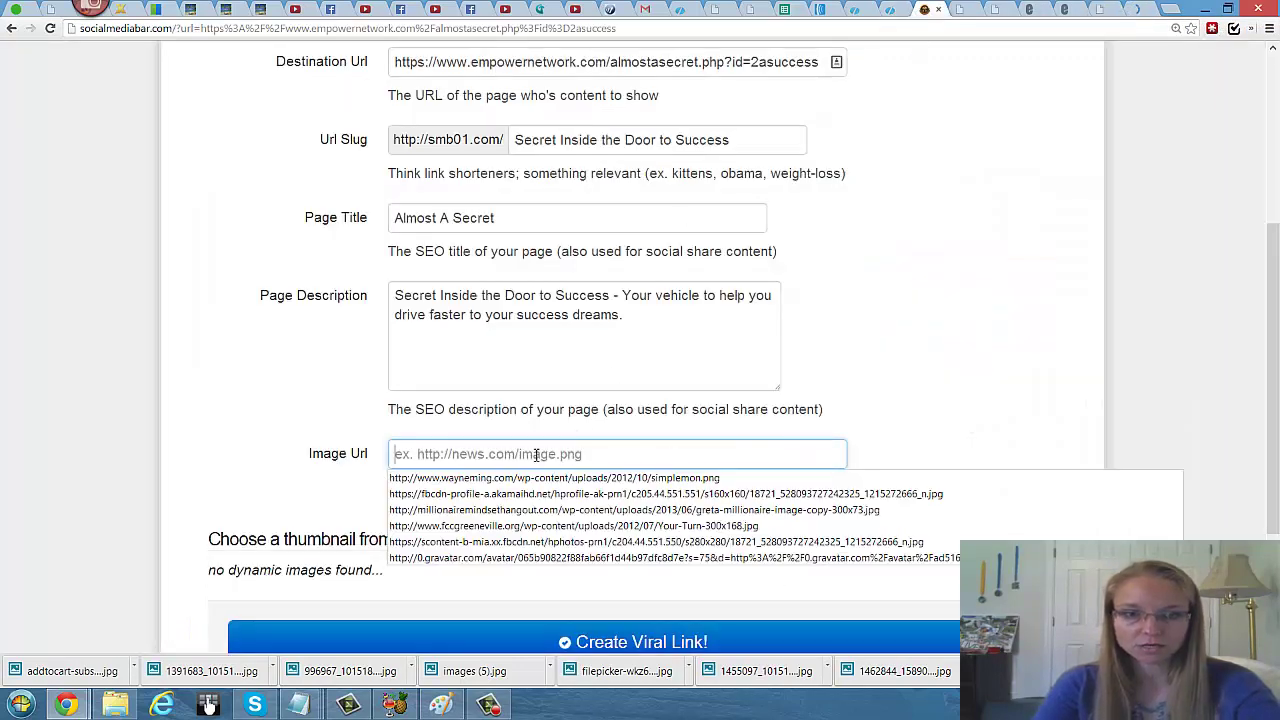
{"action": "key", "text": "ctrl+v"}
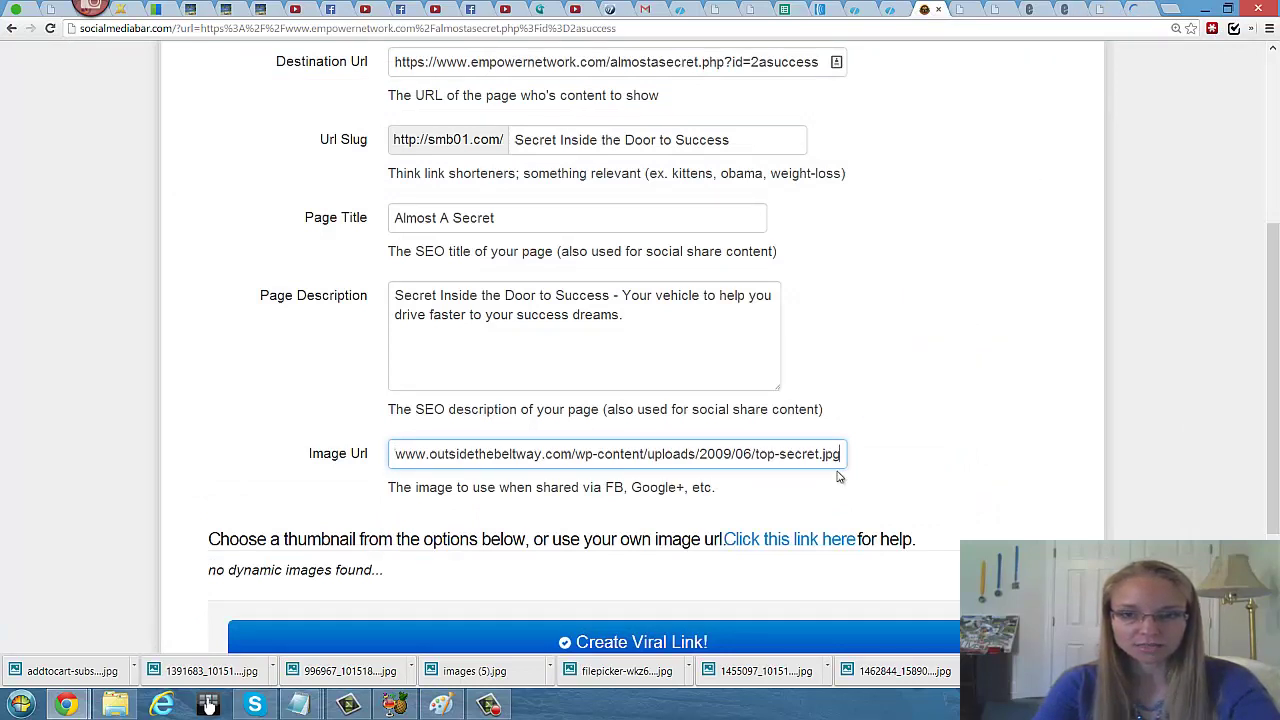
{"action": "scroll", "coordinate": [848, 444], "scroll_direction": "down", "scroll_amount": 1}
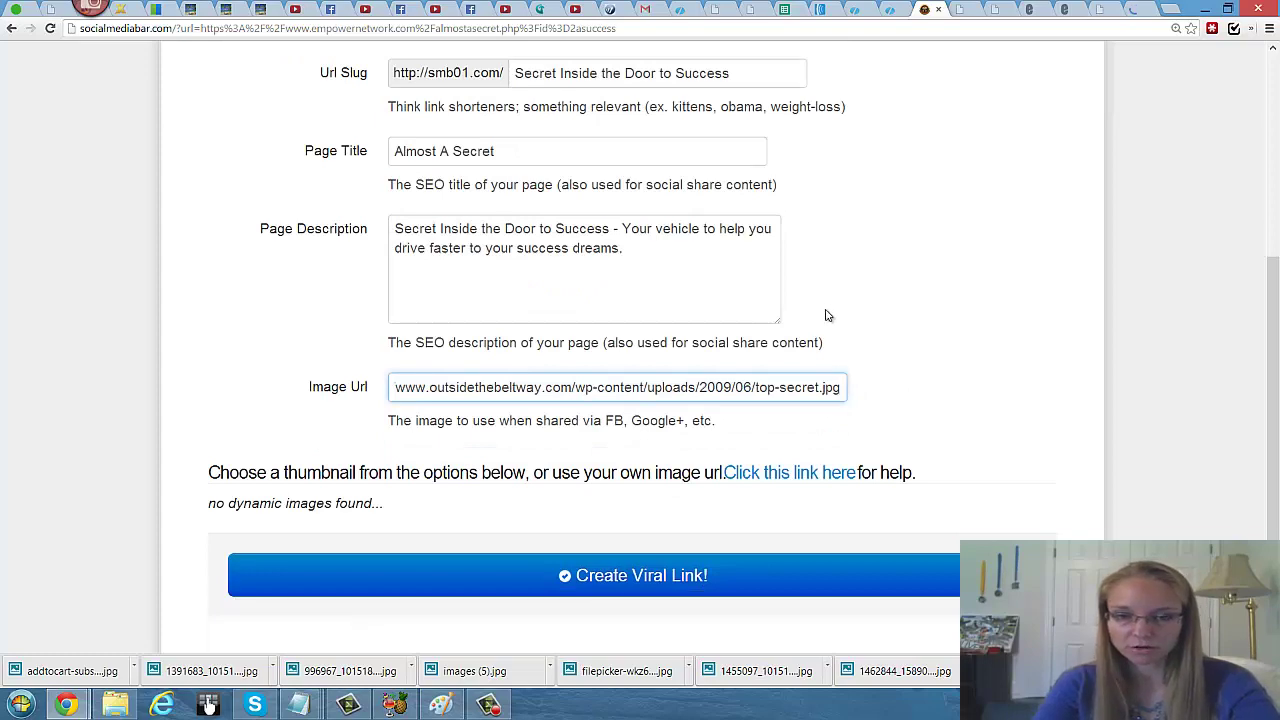
{"action": "scroll", "coordinate": [850, 305], "scroll_direction": "down", "scroll_amount": 2}
{"action": "scroll", "coordinate": [924, 301], "scroll_direction": "up", "scroll_amount": 3}
{"action": "scroll", "coordinate": [924, 301], "scroll_direction": "up", "scroll_amount": 2}
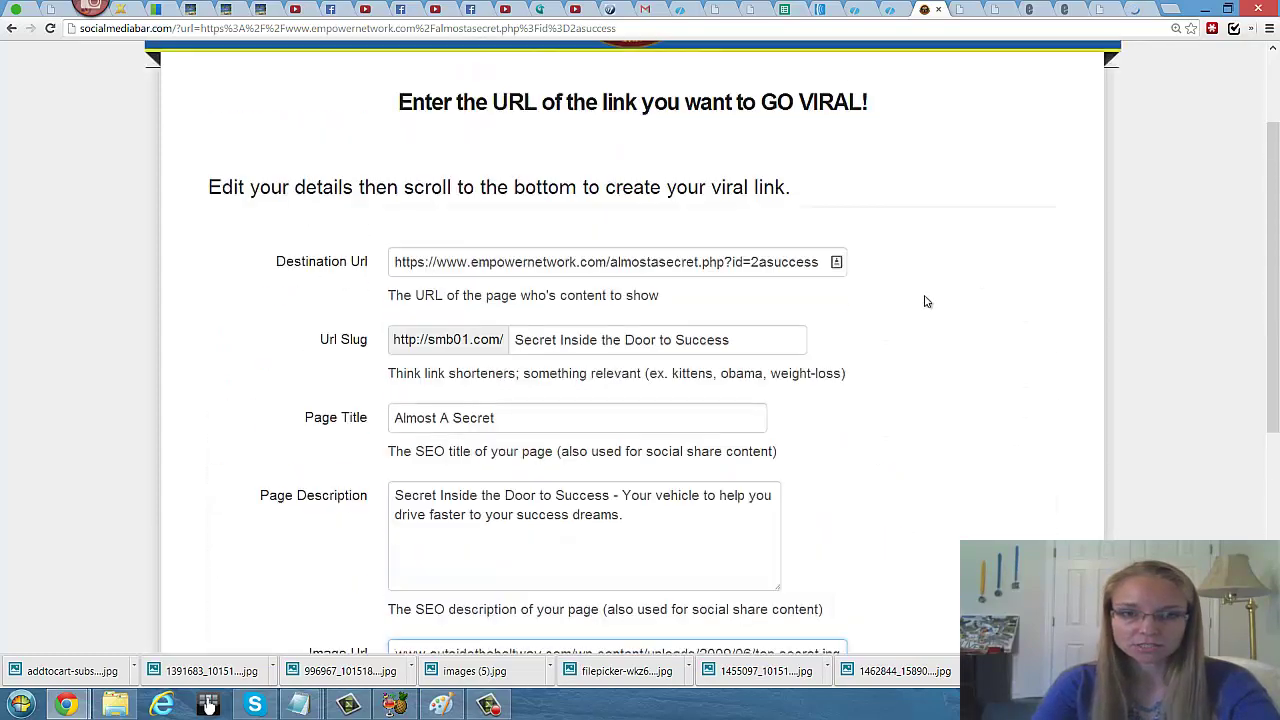
{"action": "scroll", "coordinate": [924, 301], "scroll_direction": "up", "scroll_amount": 1}
{"action": "scroll", "coordinate": [924, 301], "scroll_direction": "down", "scroll_amount": 2}
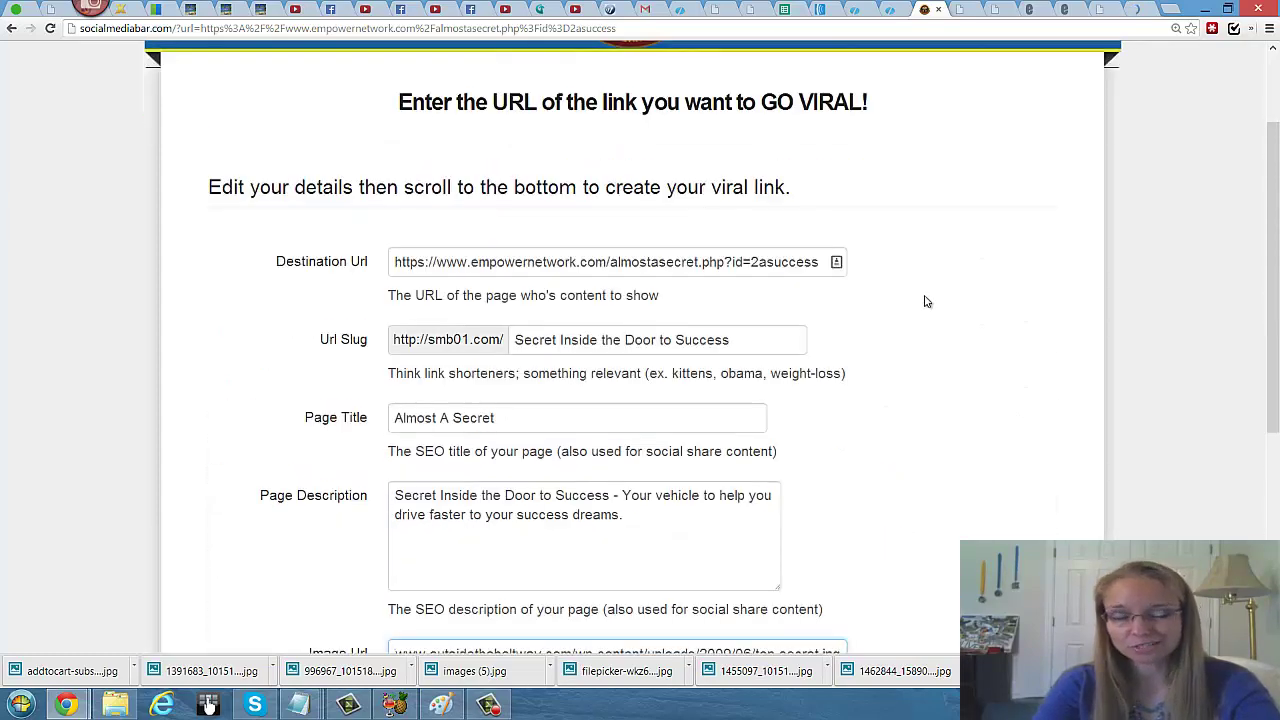
{"action": "scroll", "coordinate": [900, 301], "scroll_direction": "down", "scroll_amount": 2}
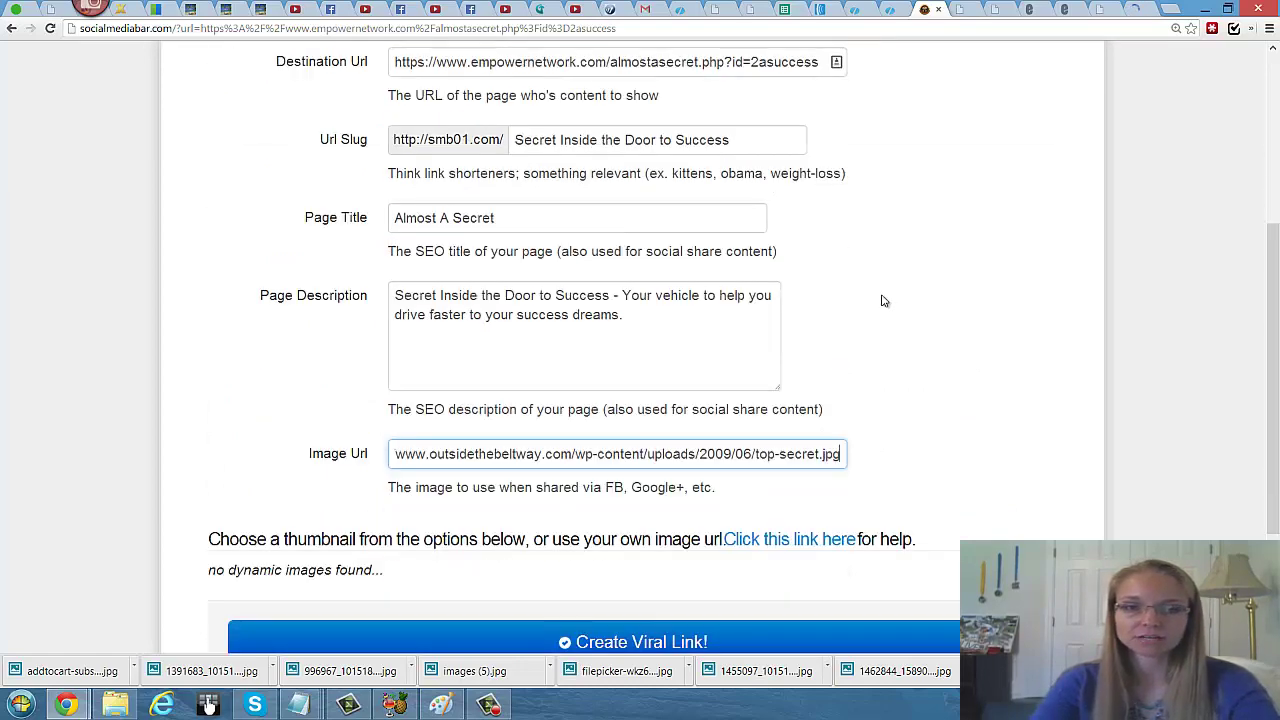
{"action": "scroll", "coordinate": [883, 301], "scroll_direction": "down", "scroll_amount": 1}
{"action": "scroll", "coordinate": [883, 301], "scroll_direction": "down", "scroll_amount": 1}
{"action": "scroll", "coordinate": [883, 301], "scroll_direction": "up", "scroll_amount": 1}
{"action": "scroll", "coordinate": [883, 301], "scroll_direction": "down", "scroll_amount": 2}
{"action": "left_click", "coordinate": [600, 443]}
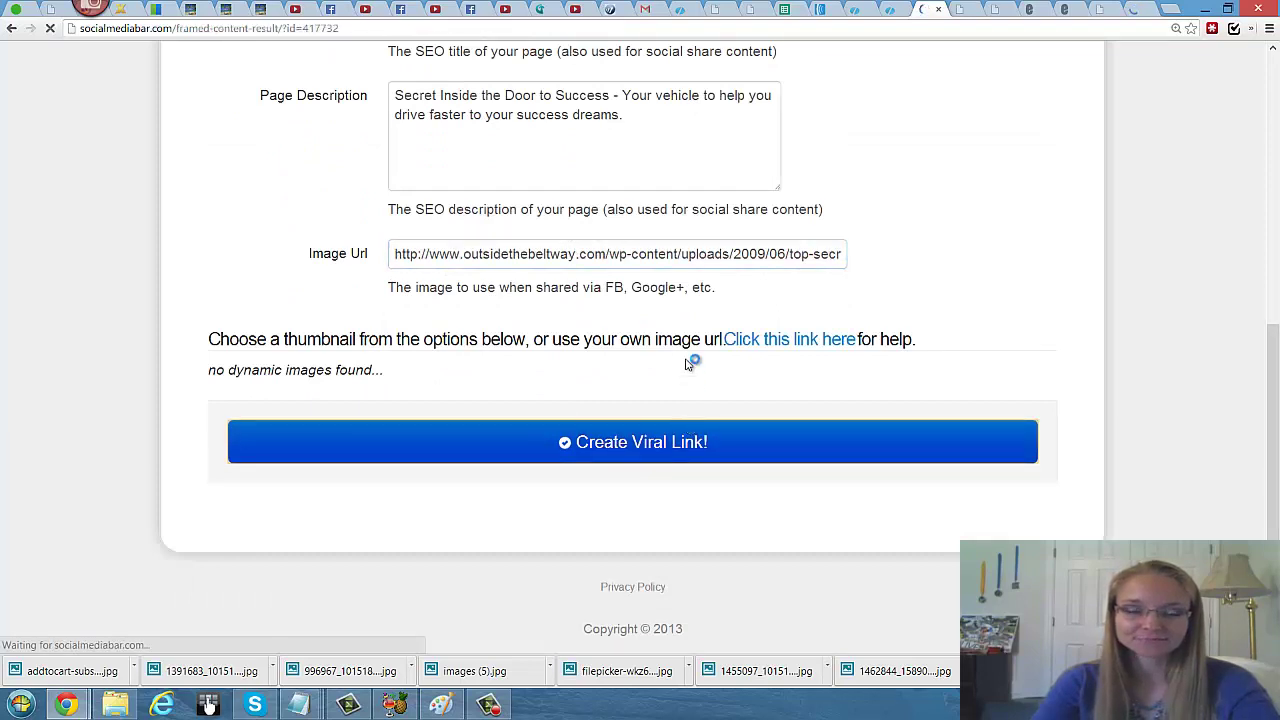
{"action": "left_click", "coordinate": [677, 276]}
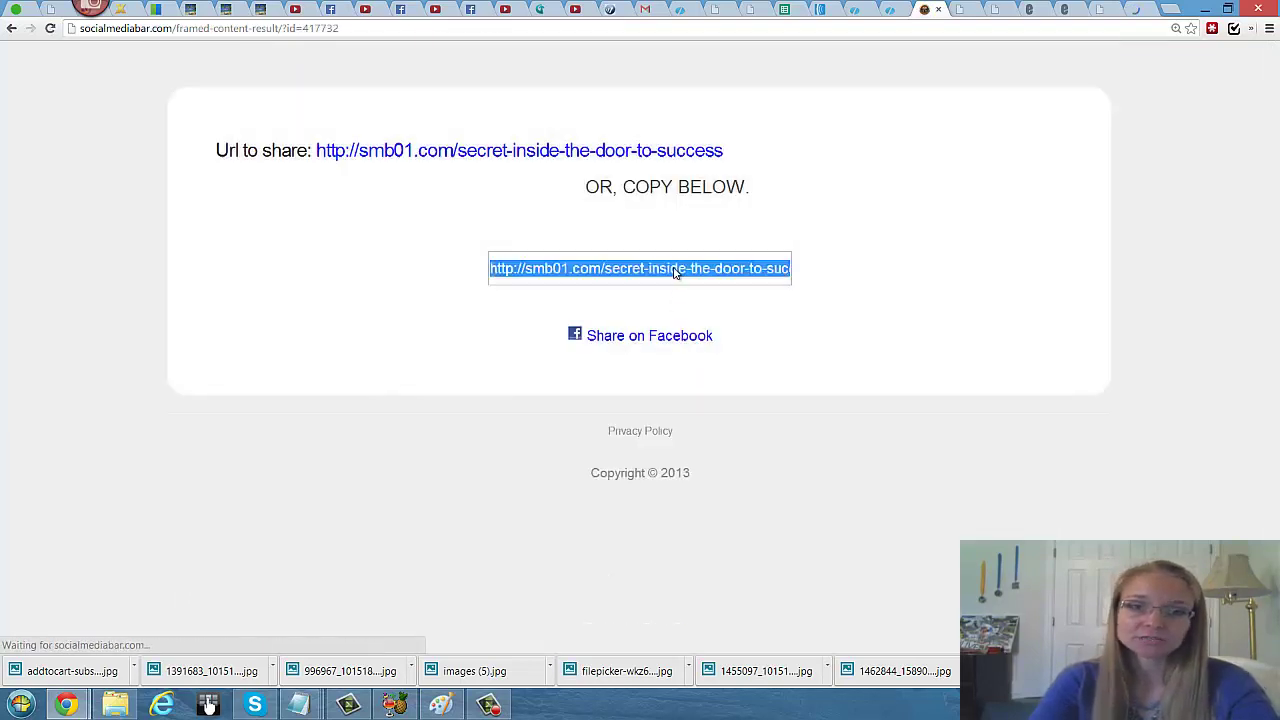
{"action": "right_click", "coordinate": [674, 270]}
{"action": "left_click", "coordinate": [708, 343]}
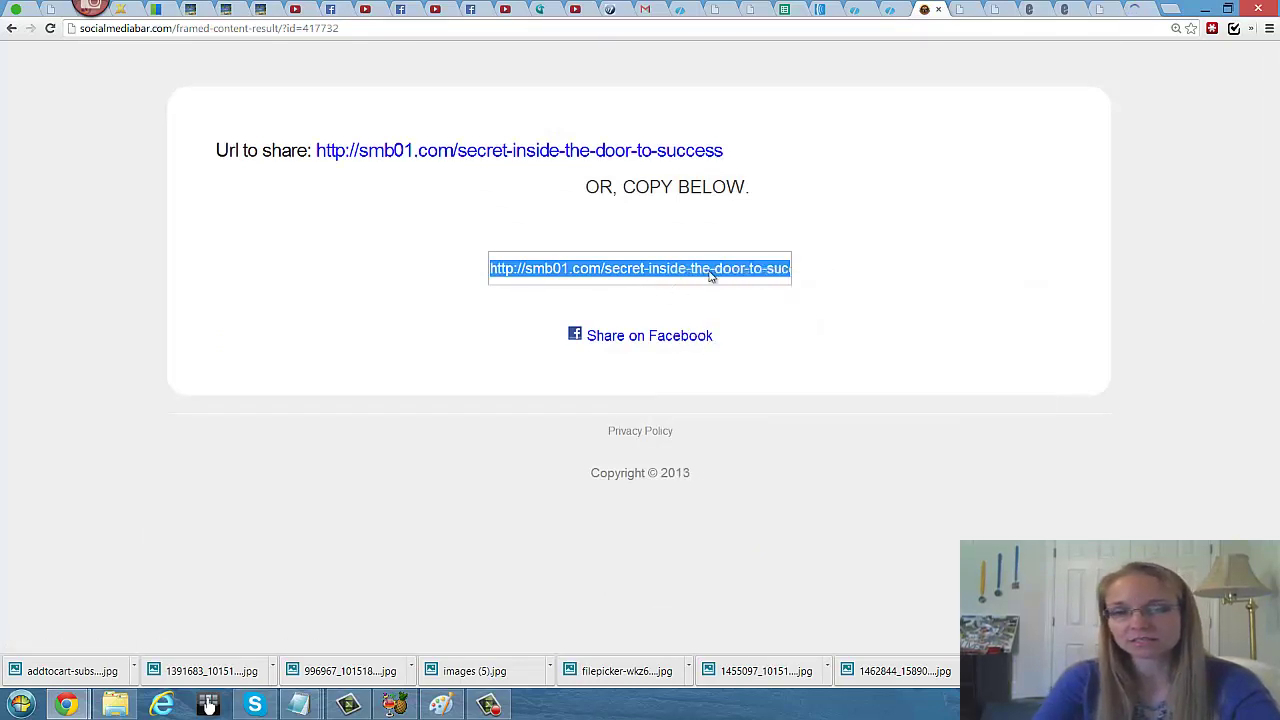
Step: Paste the short link into a new Notepad document and minimize Notepad
{"action": "left_click", "coordinate": [20, 705]}
{"action": "left_click", "coordinate": [80, 208]}
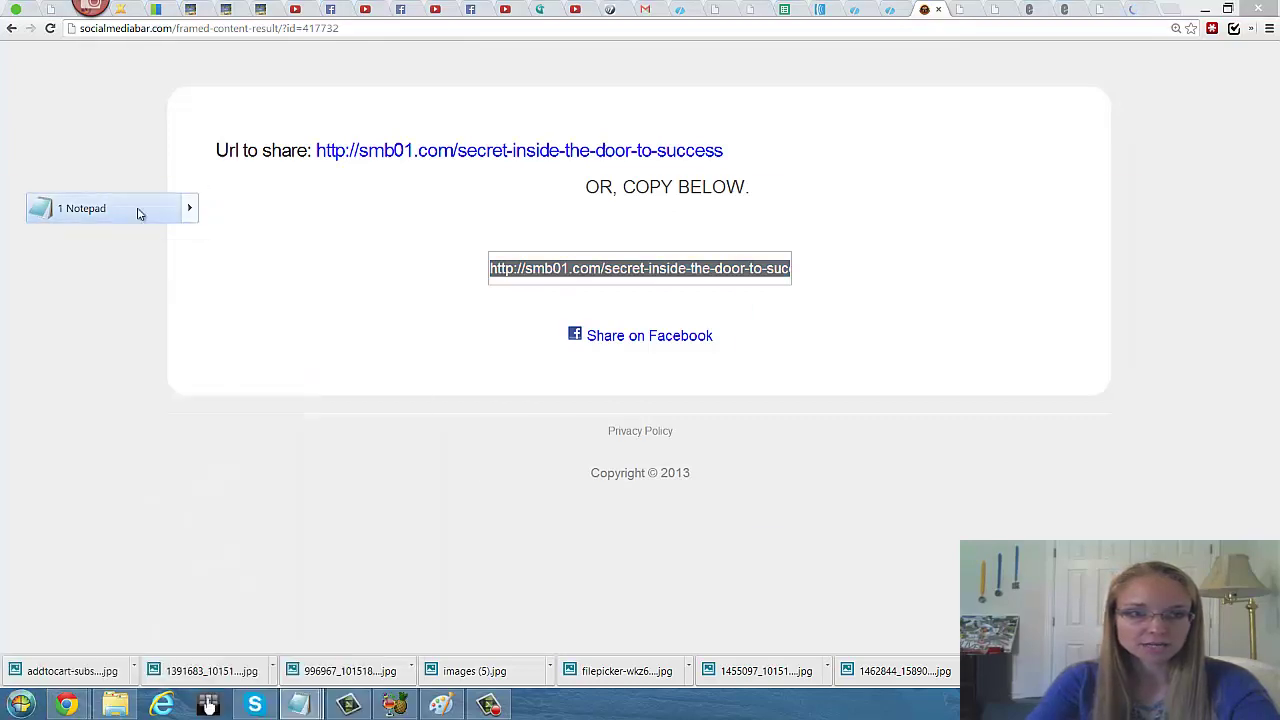
{"action": "key", "text": "ctrl+v"}
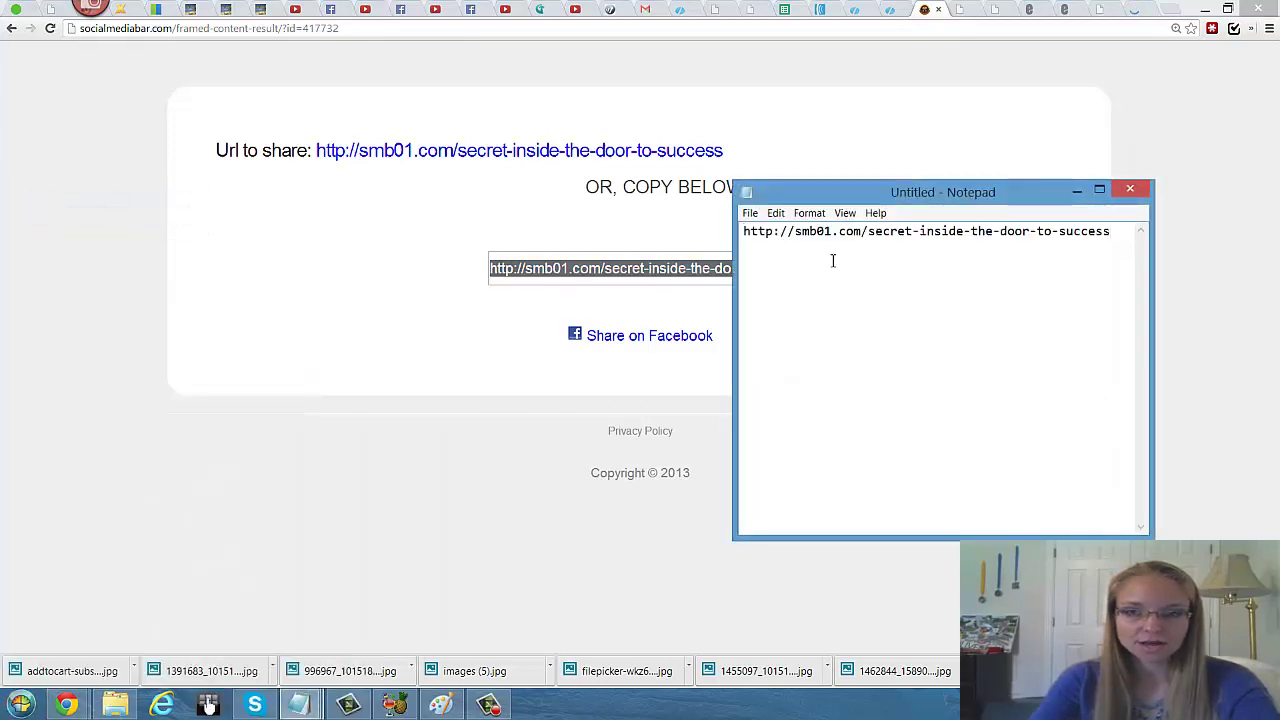
{"action": "key", "text": "Return"}
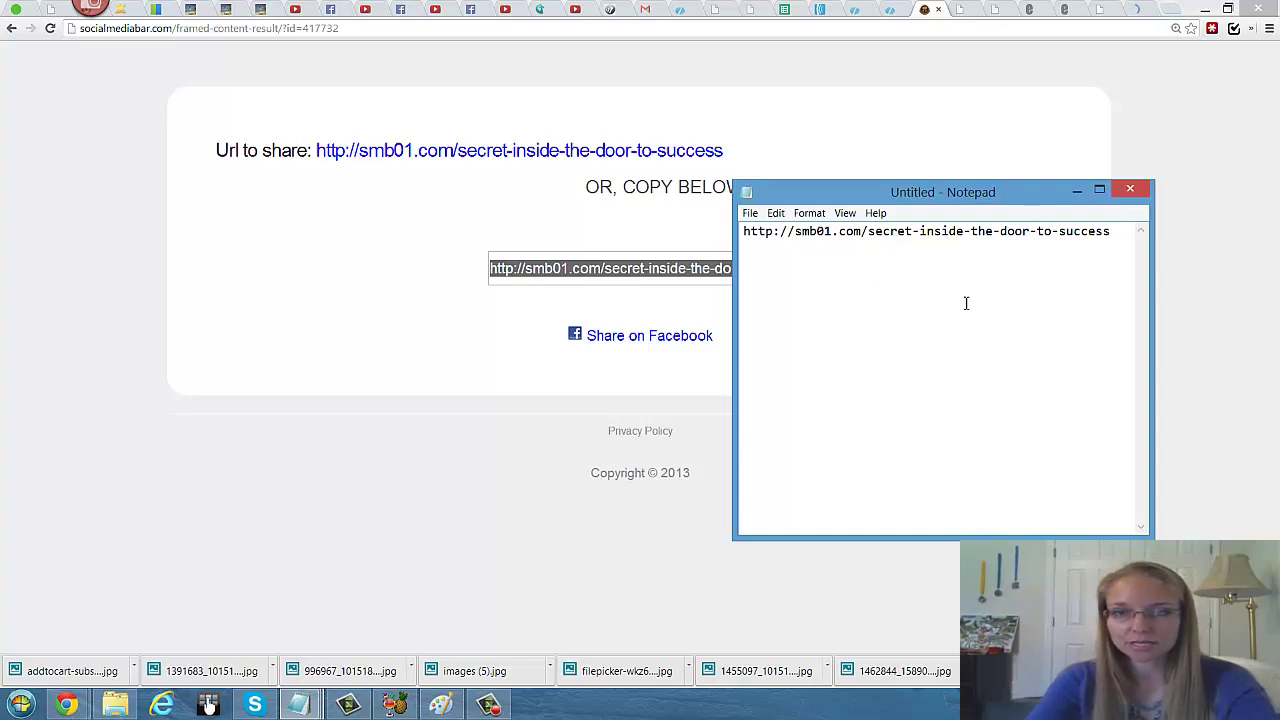
{"action": "left_click", "coordinate": [1077, 190]}
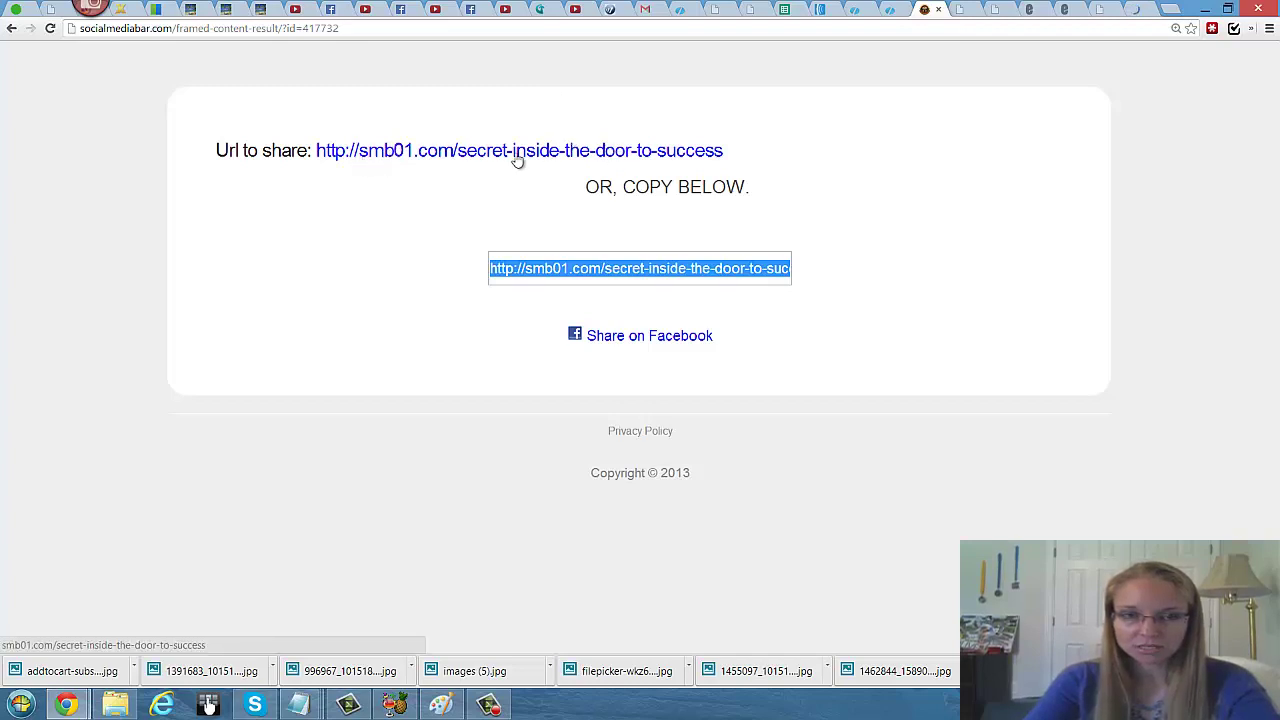
Step: Start a Facebook share of the short link with the message 'My secret vehicle to success dreams.'
{"action": "left_click", "coordinate": [617, 340]}
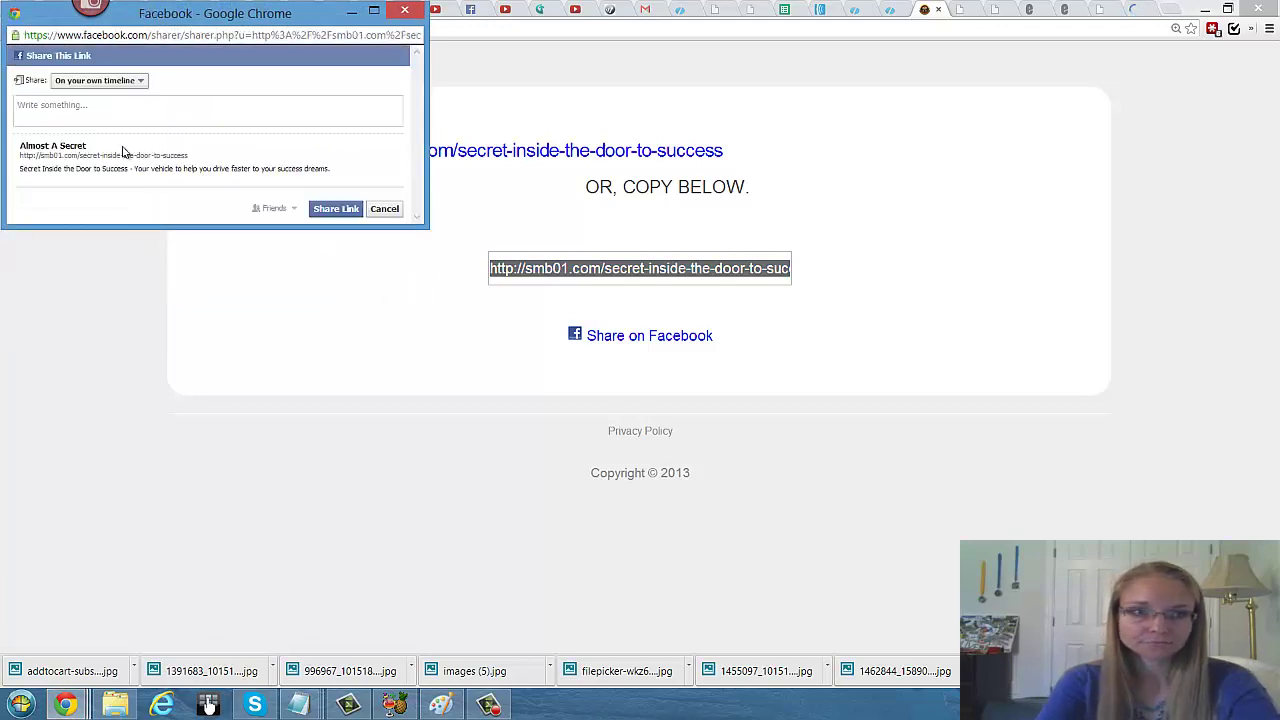
{"action": "type", "text": "M"}
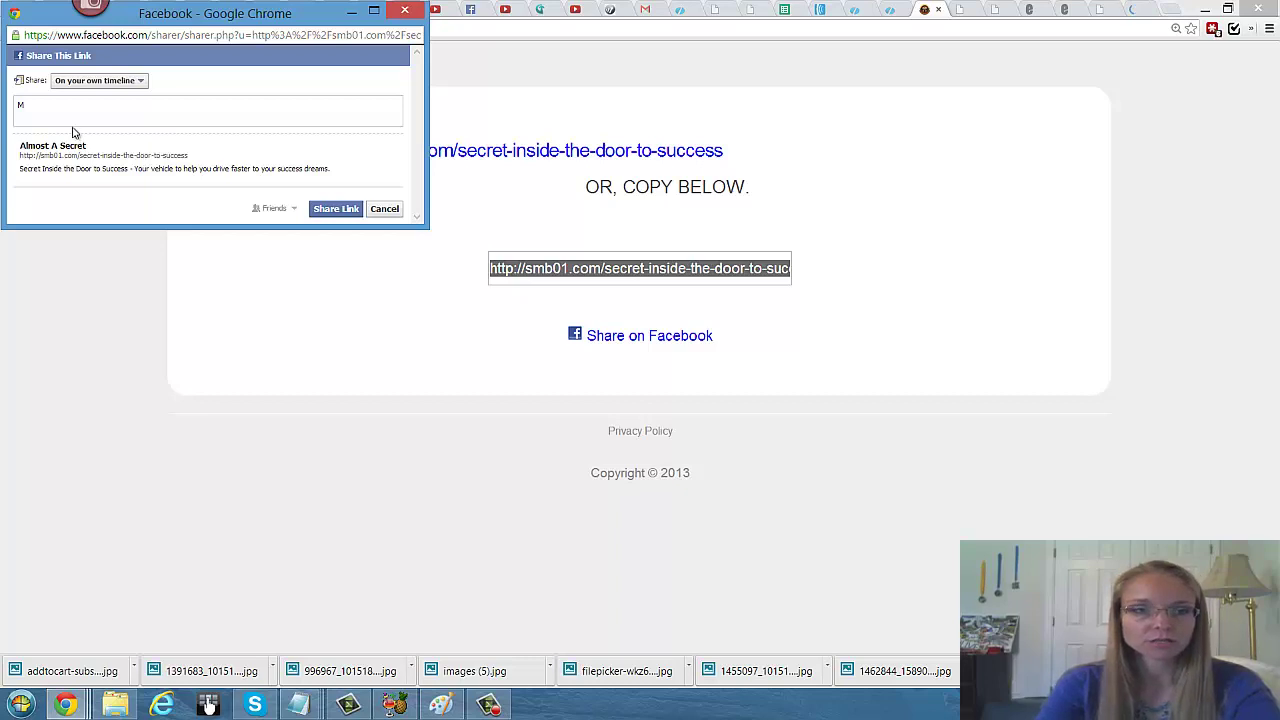
{"action": "type", "text": "y "}
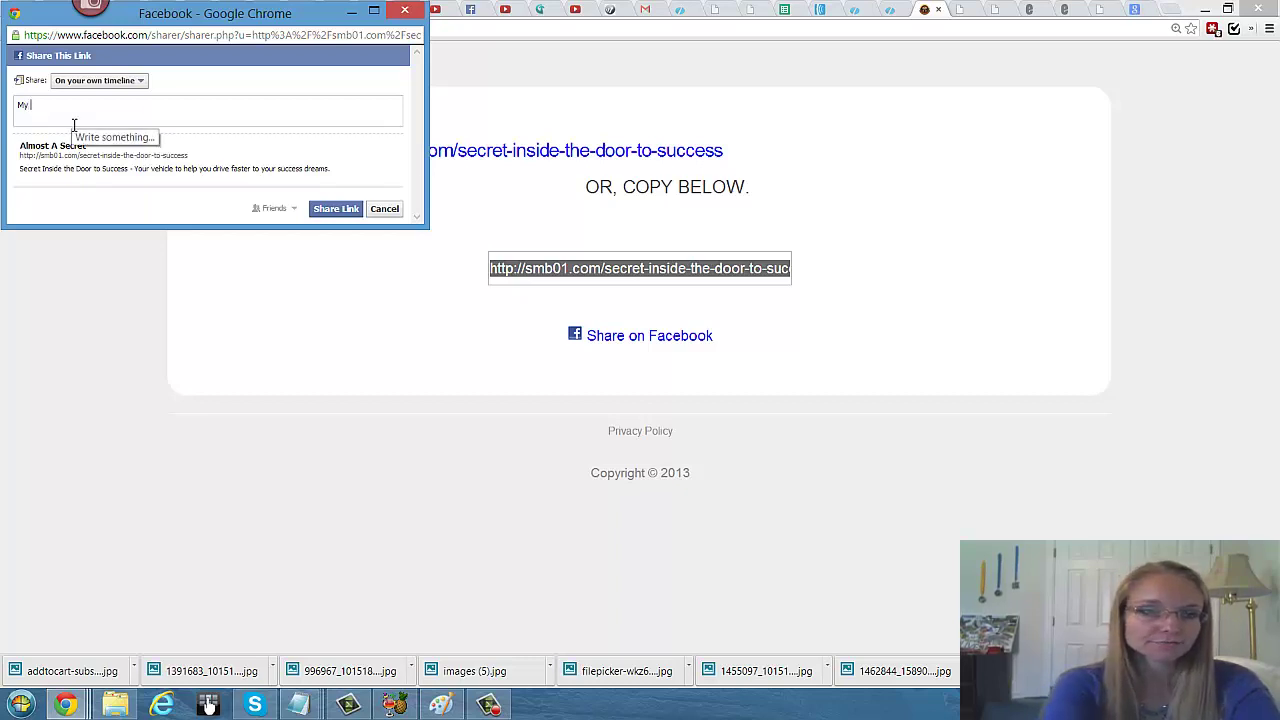
{"action": "type", "text": "secret vehicle to success"}
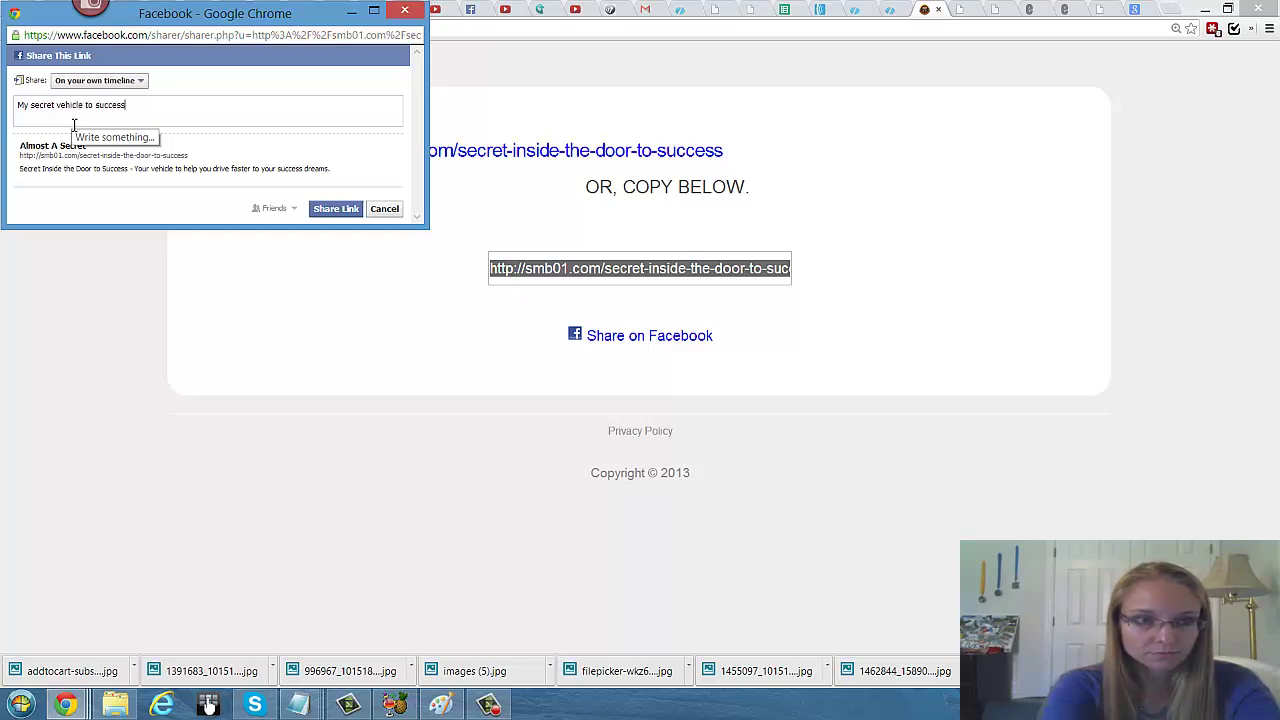
{"action": "type", "text": "dreams."}
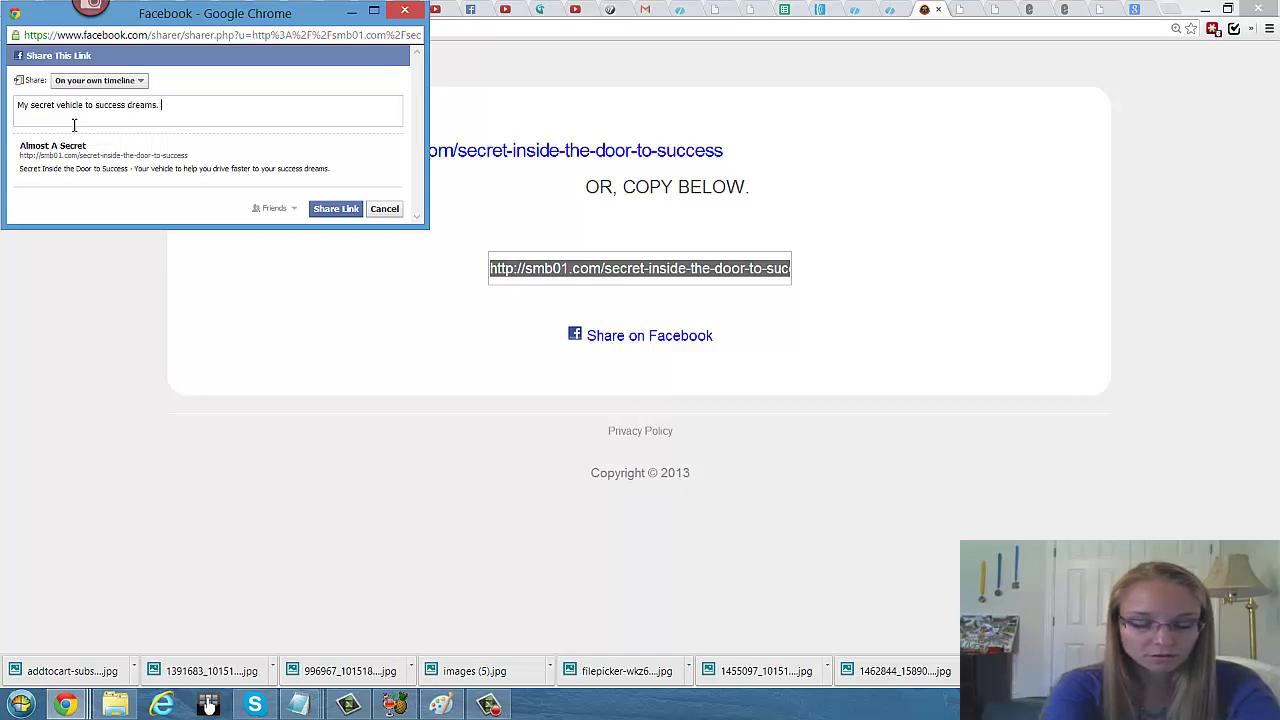
Step: Share the link on a chosen Page you manage
{"action": "left_click", "coordinate": [140, 88]}
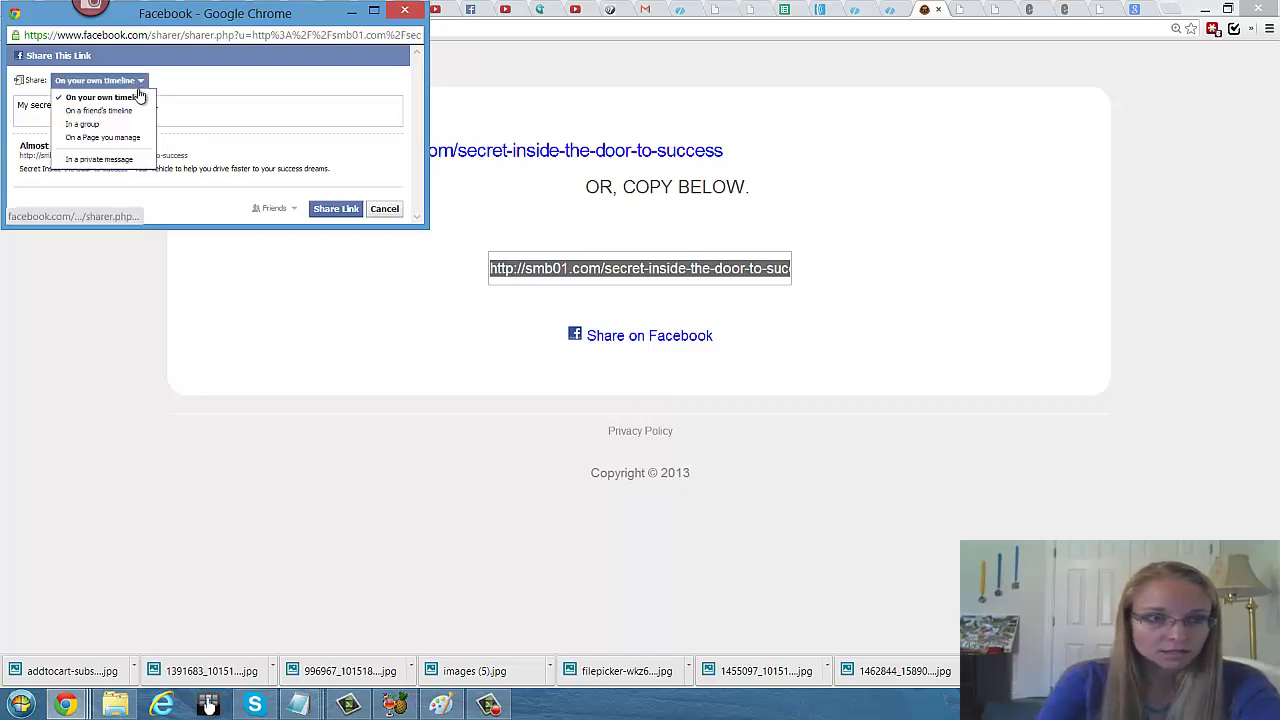
{"action": "left_click", "coordinate": [128, 135]}
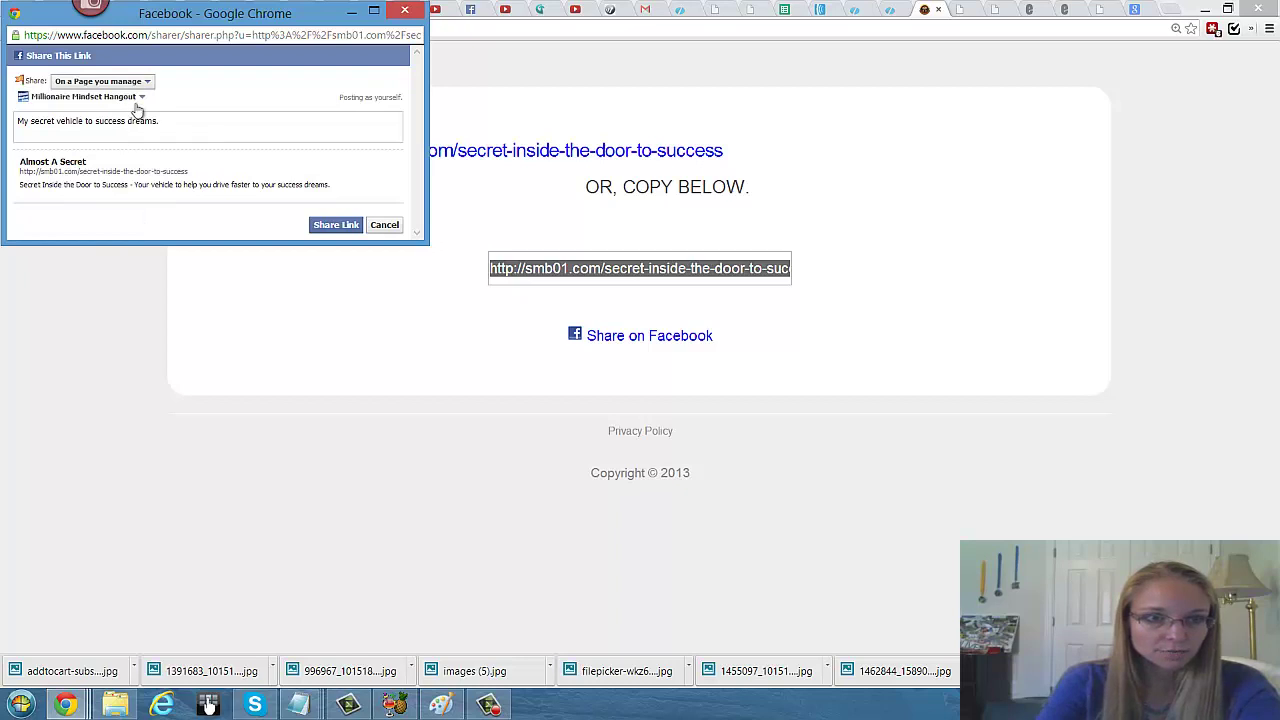
{"action": "left_click", "coordinate": [138, 98]}
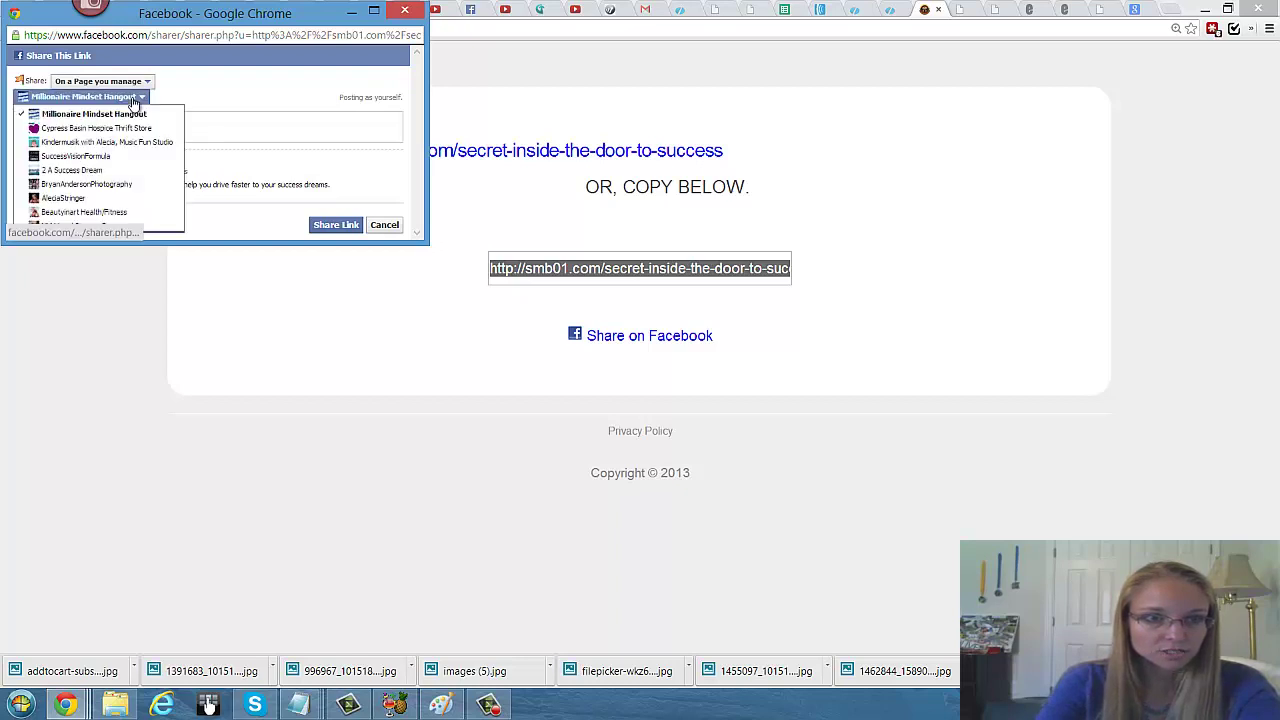
{"action": "left_click", "coordinate": [114, 200]}
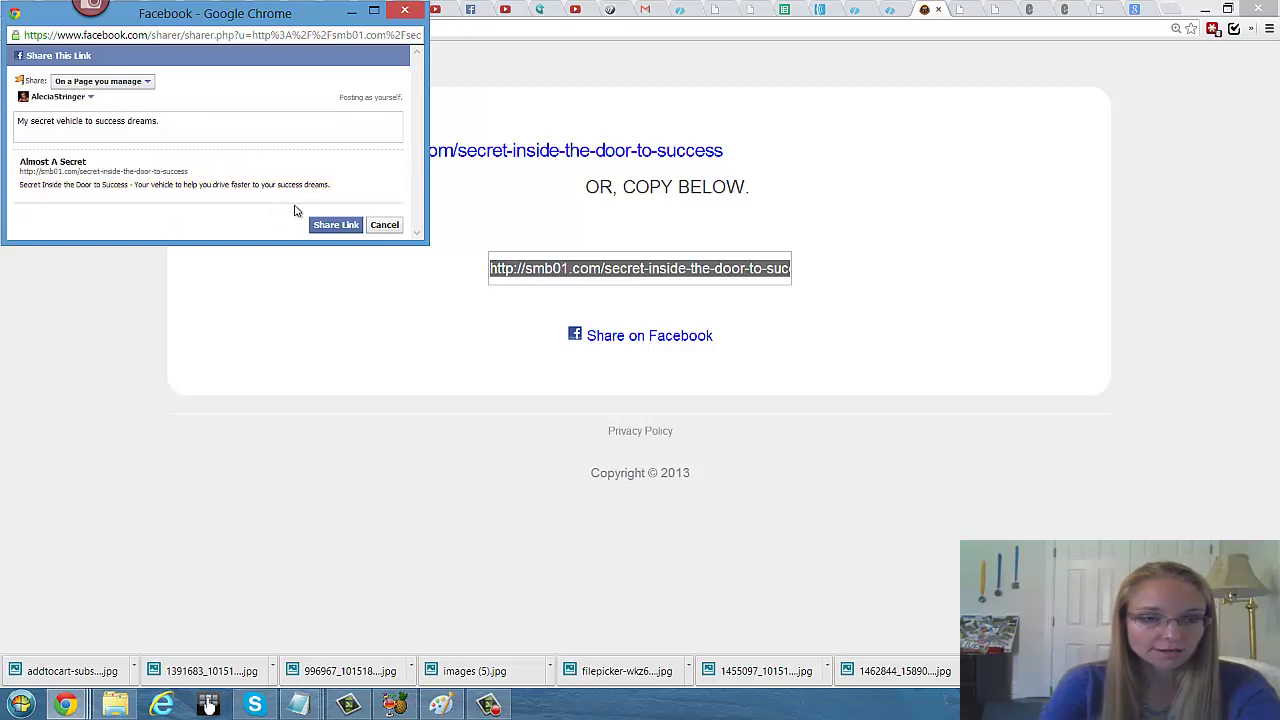
{"action": "left_click", "coordinate": [327, 226]}
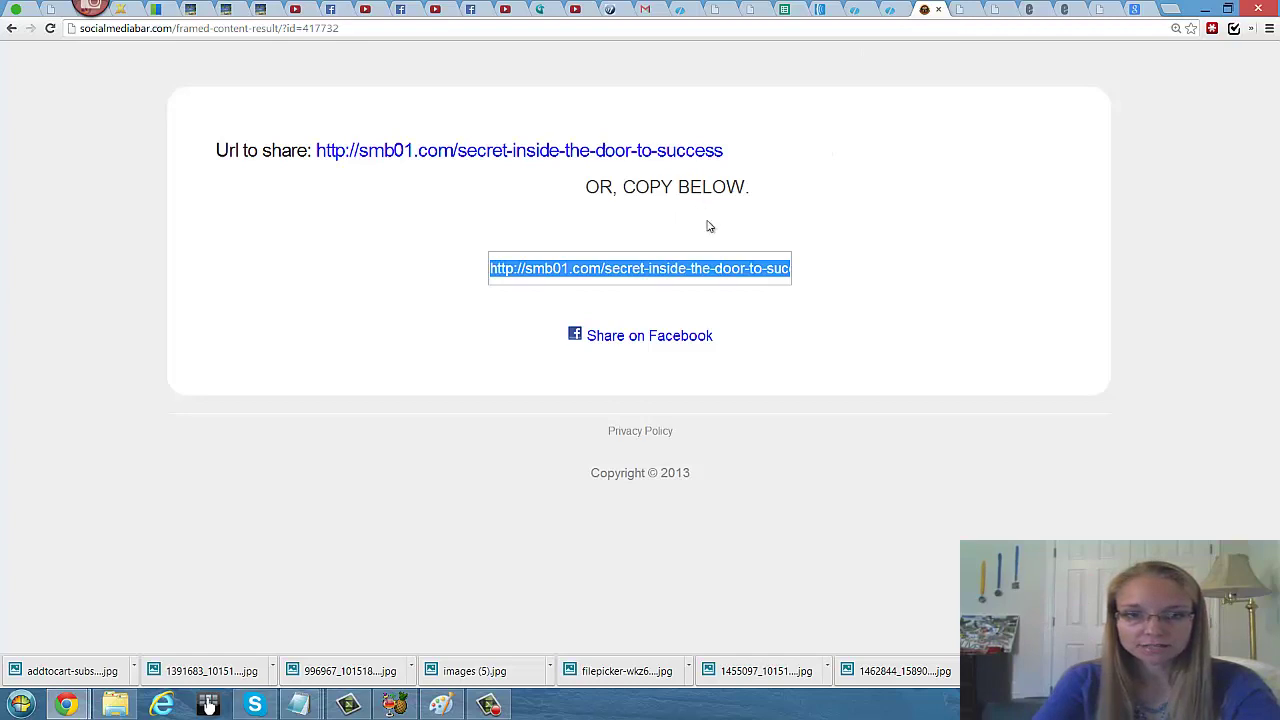
Step: Review the Socialmediabar.com note in Notepad and go to the zti.me shortener tab
{"action": "left_click", "coordinate": [208, 705]}
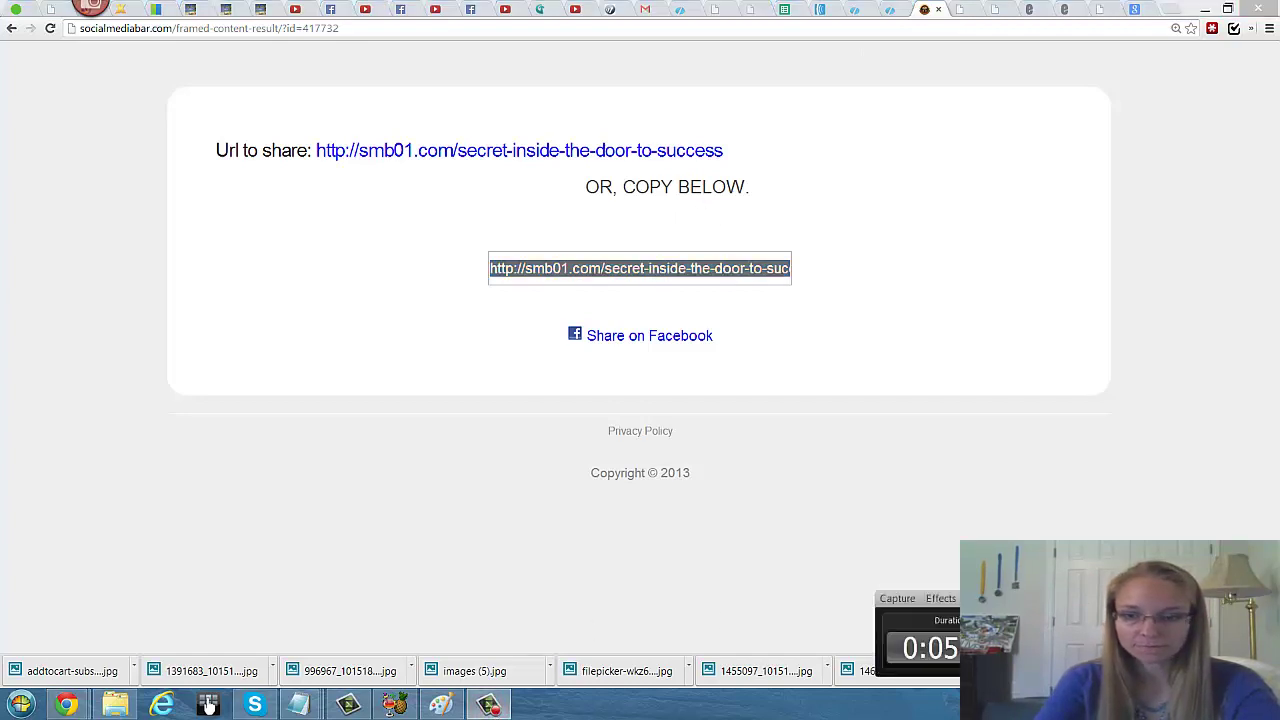
{"action": "left_click", "coordinate": [298, 705]}
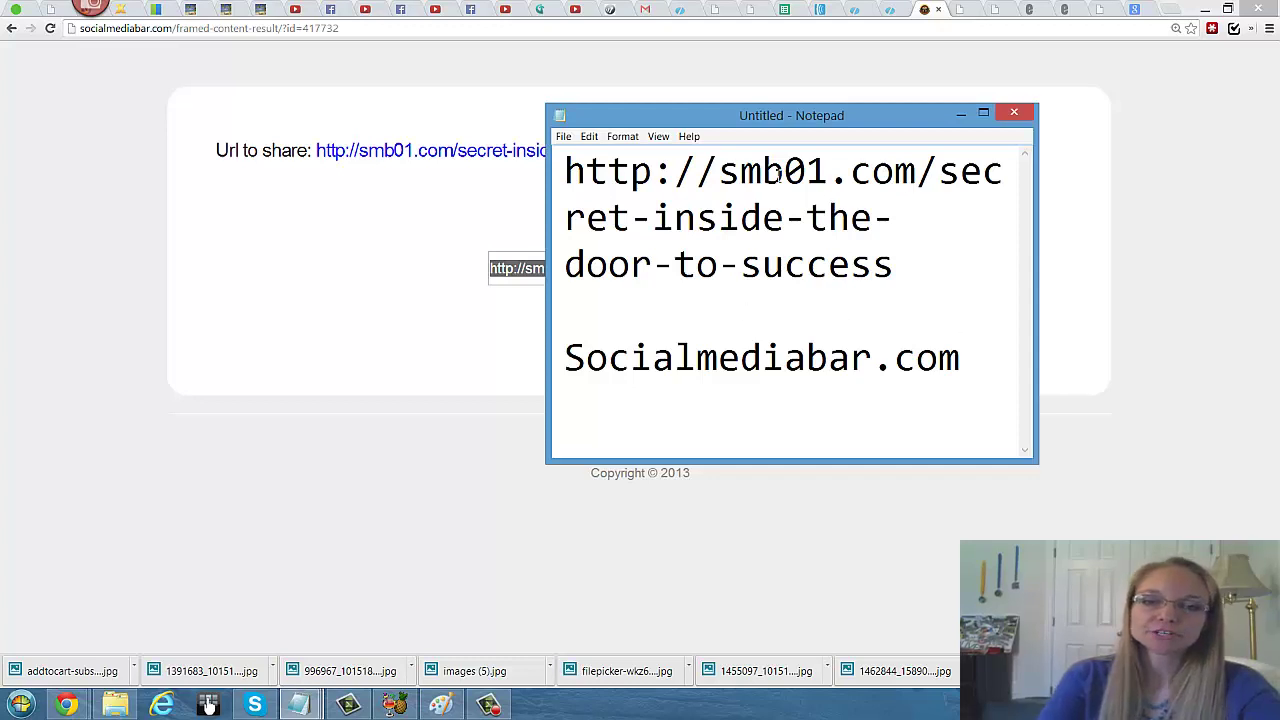
{"action": "left_click", "coordinate": [960, 116]}
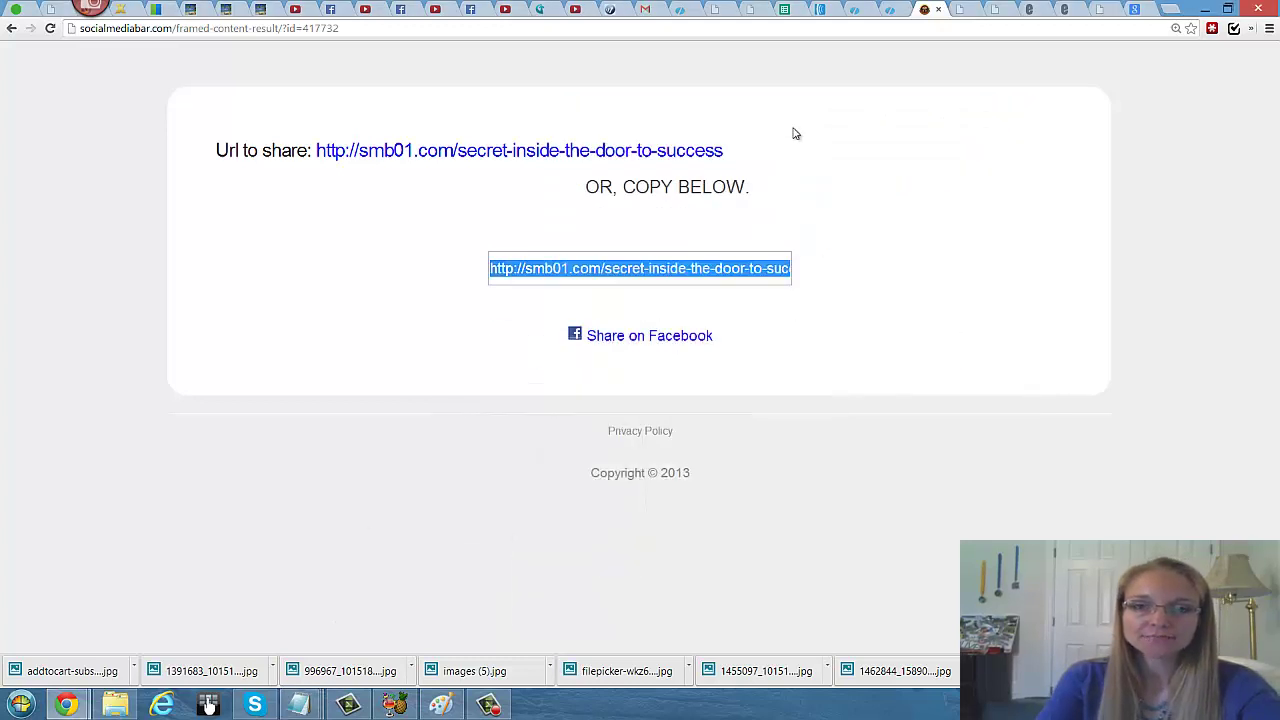
{"action": "left_click", "coordinate": [963, 13]}
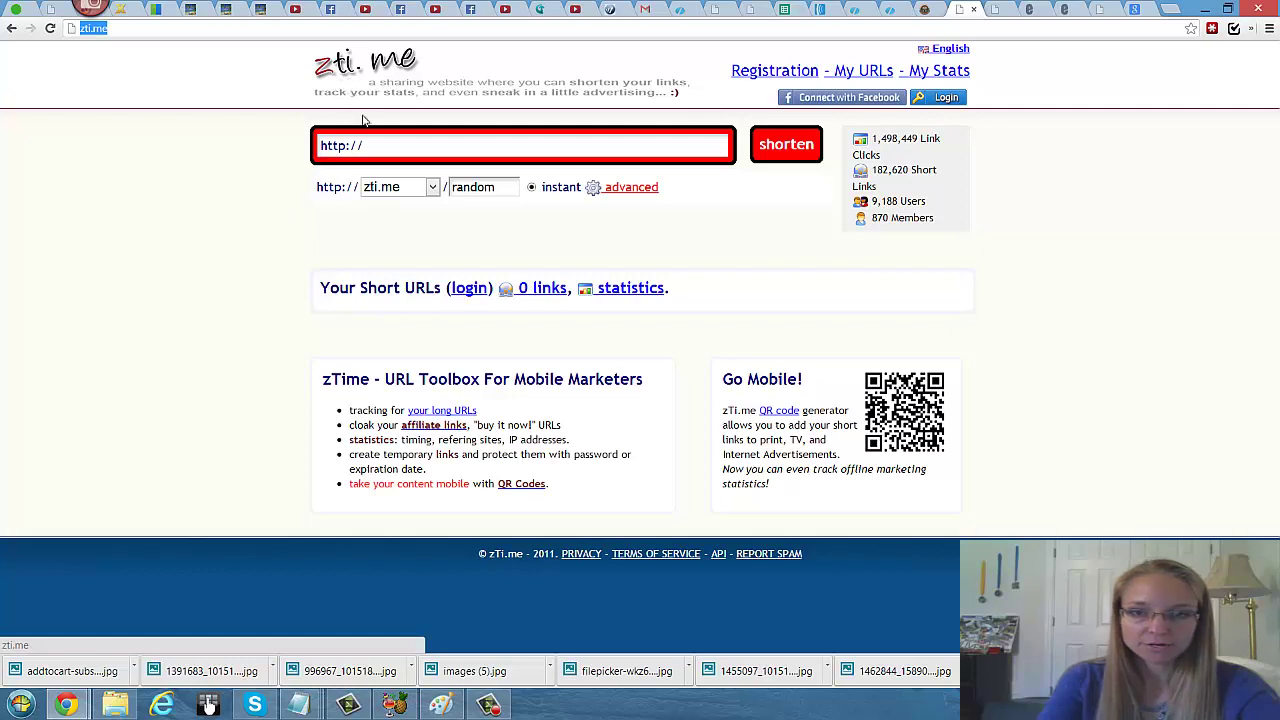
Step: Add 'zti.me' on a new line under Socialmediabar.com in the Notepad notes
{"action": "left_click", "coordinate": [298, 704]}
{"action": "left_click", "coordinate": [795, 642]}
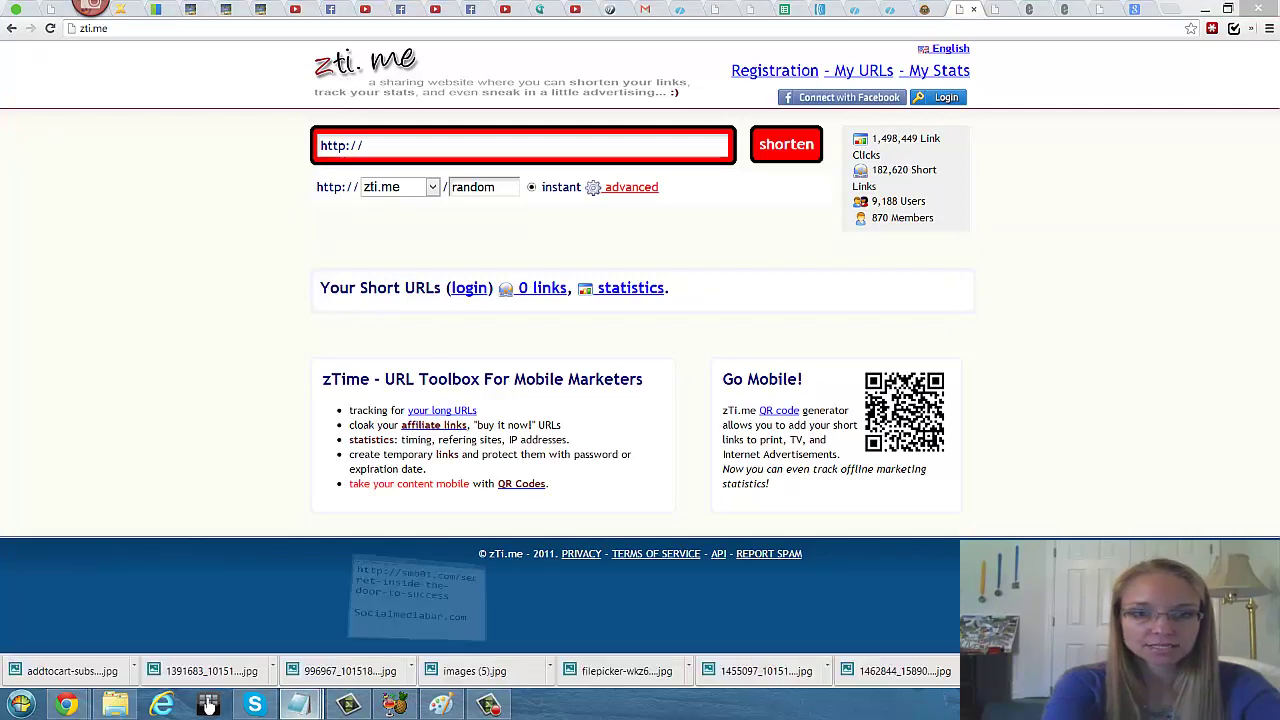
{"action": "key", "text": "Return"}
{"action": "key", "text": "Return"}
{"action": "type", "text": "a"}
{"action": "key", "text": "BackSpace"}
{"action": "type", "text": "zti.me"}
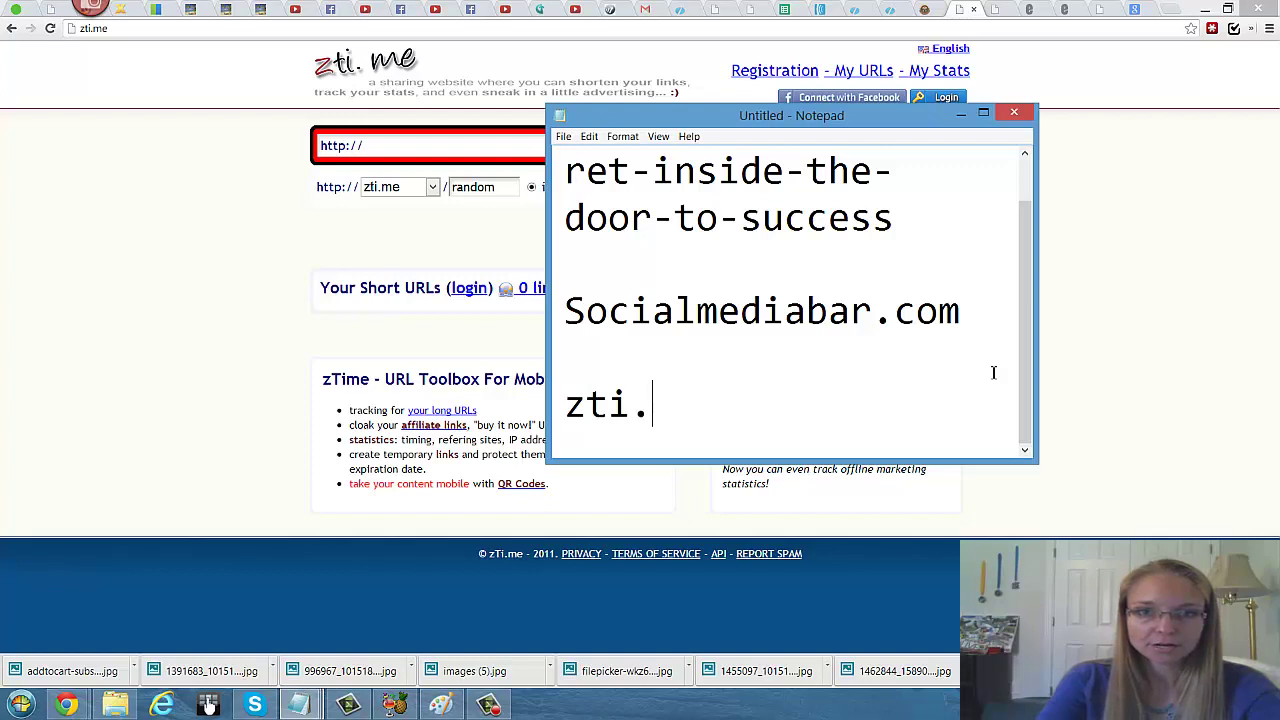
{"action": "key", "text": "Return"}
{"action": "key", "text": "Return"}
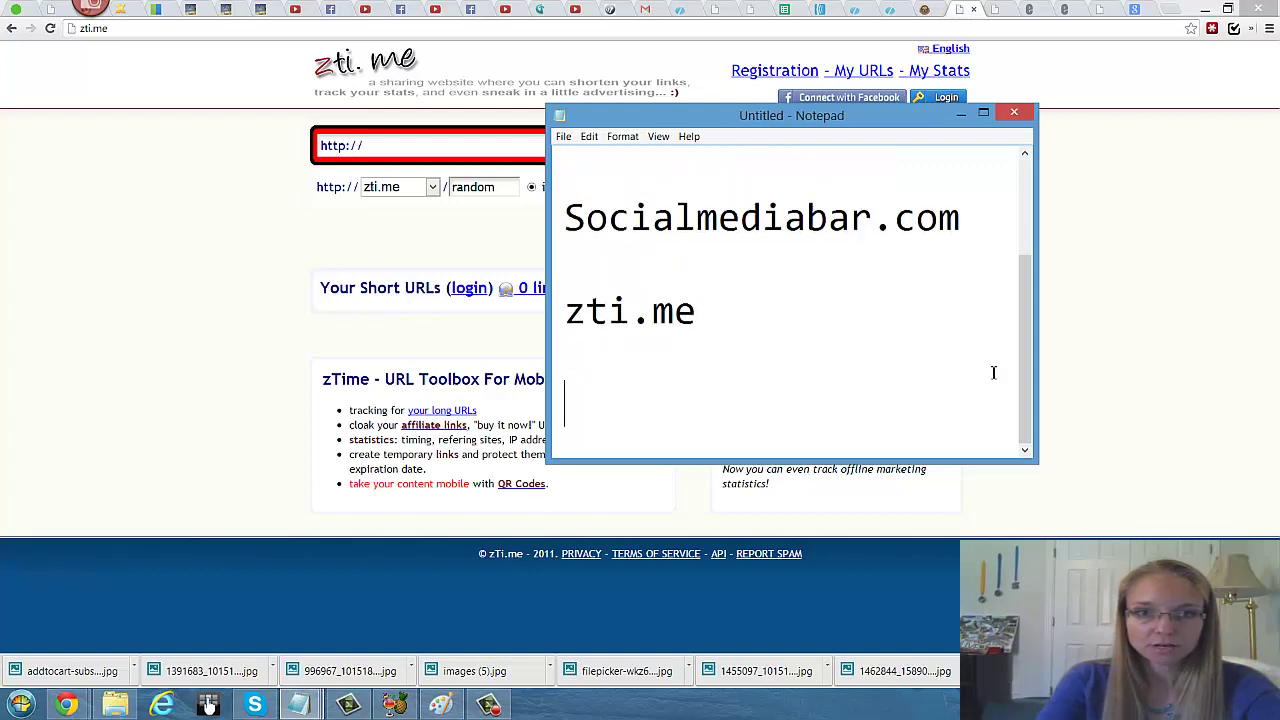
{"action": "left_click", "coordinate": [454, 255]}
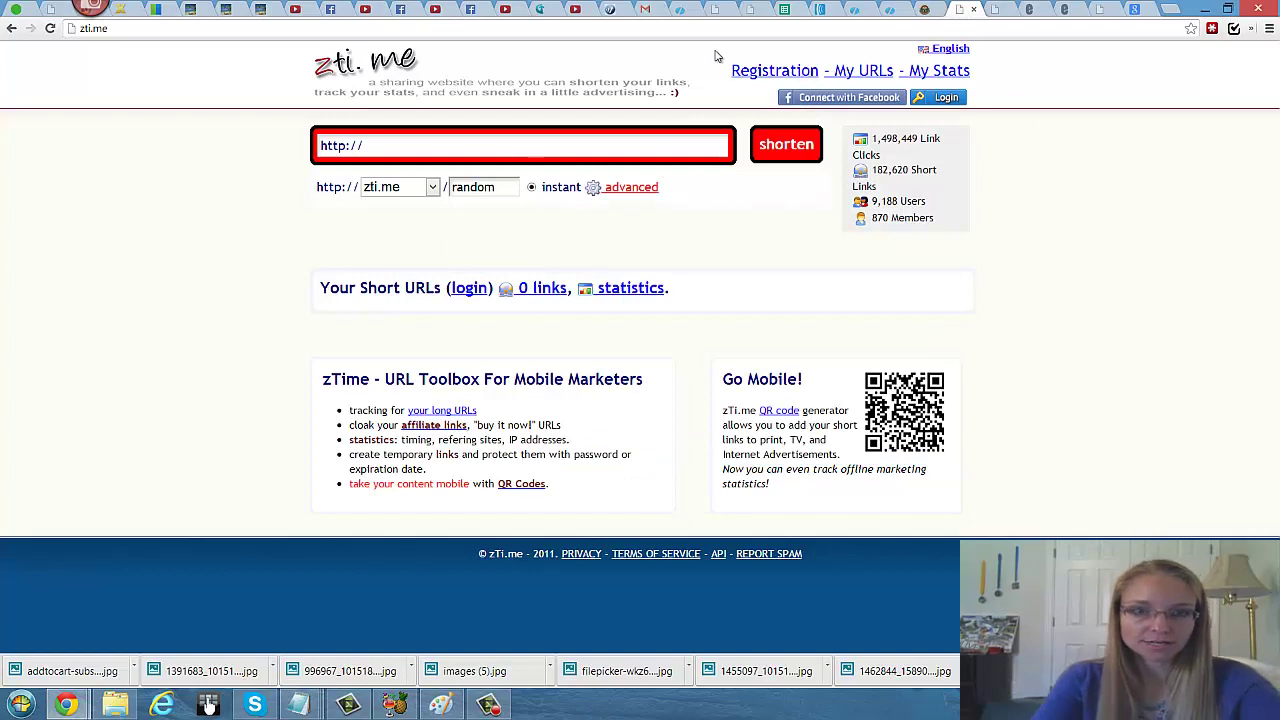
Step: Paste the Empower Network almostasecret.php link into zti.me's long-URL box
{"action": "left_click", "coordinate": [683, 9]}
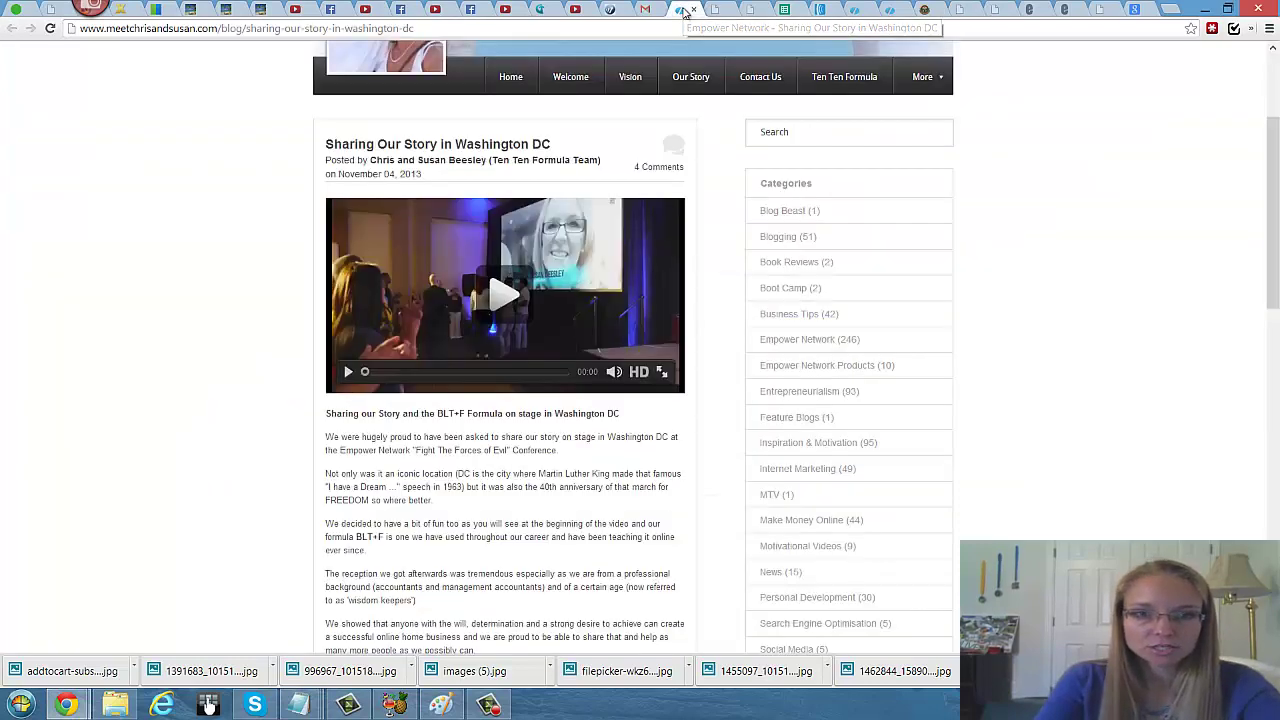
{"action": "left_click", "coordinate": [843, 12]}
{"action": "right_click", "coordinate": [635, 111]}
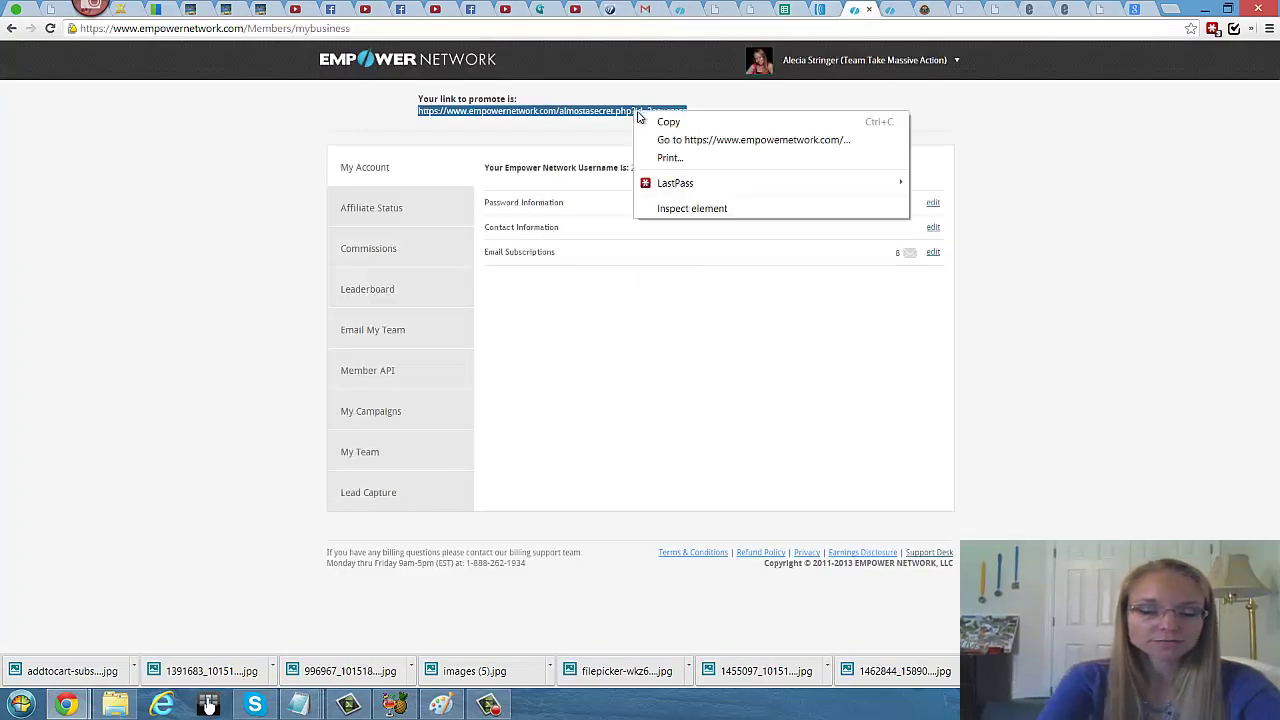
{"action": "left_click", "coordinate": [660, 122]}
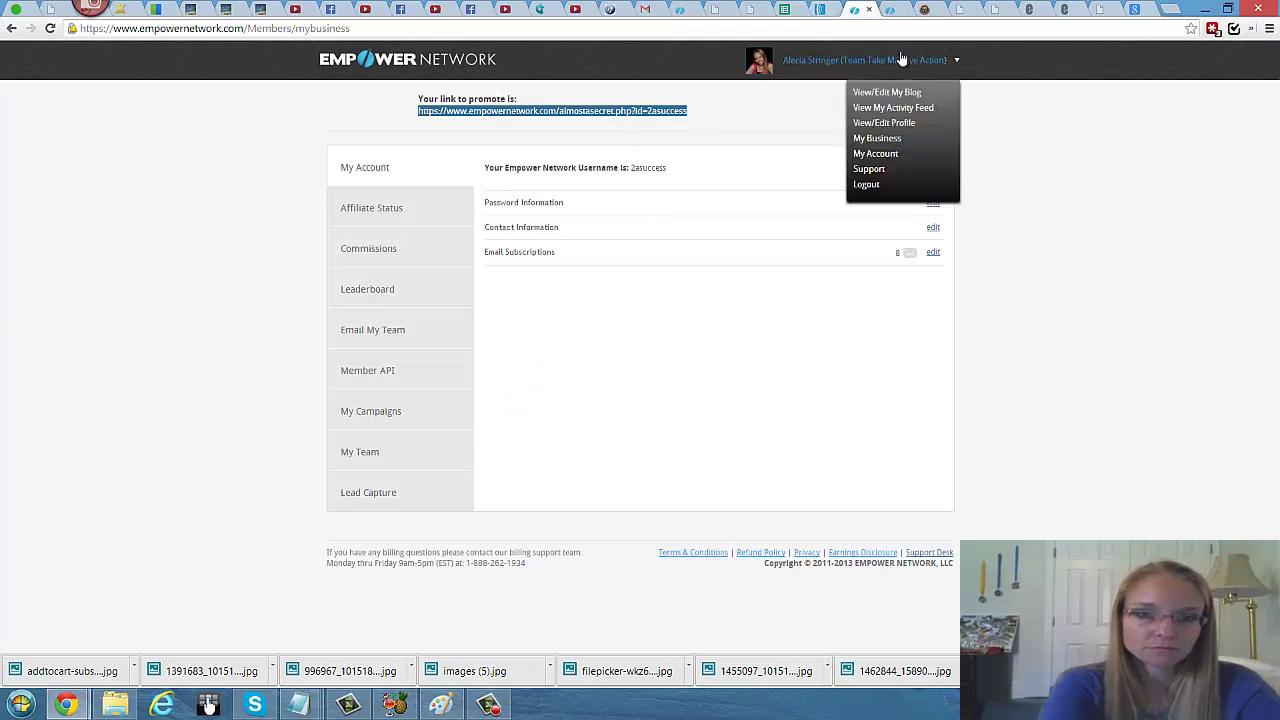
{"action": "left_click", "coordinate": [963, 10]}
{"action": "key", "text": "ctrl+a"}
{"action": "key", "text": "ctrl+v"}
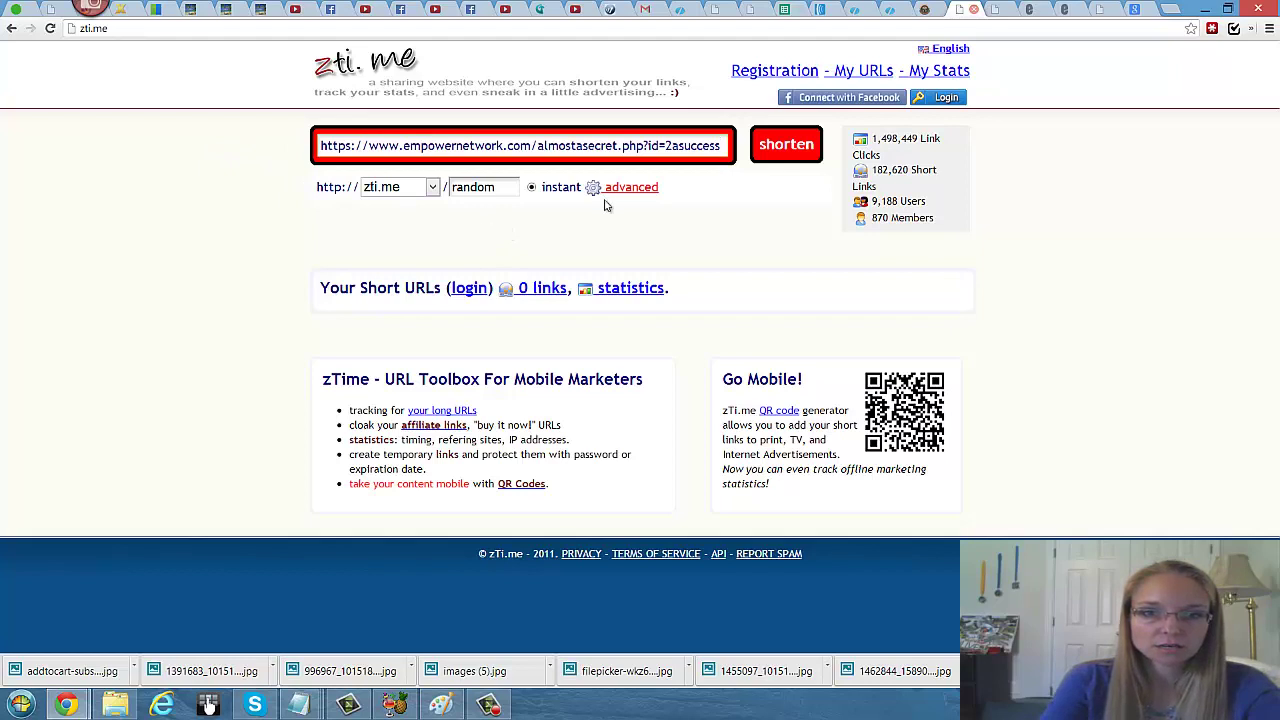
{"action": "double_click", "coordinate": [498, 187]}
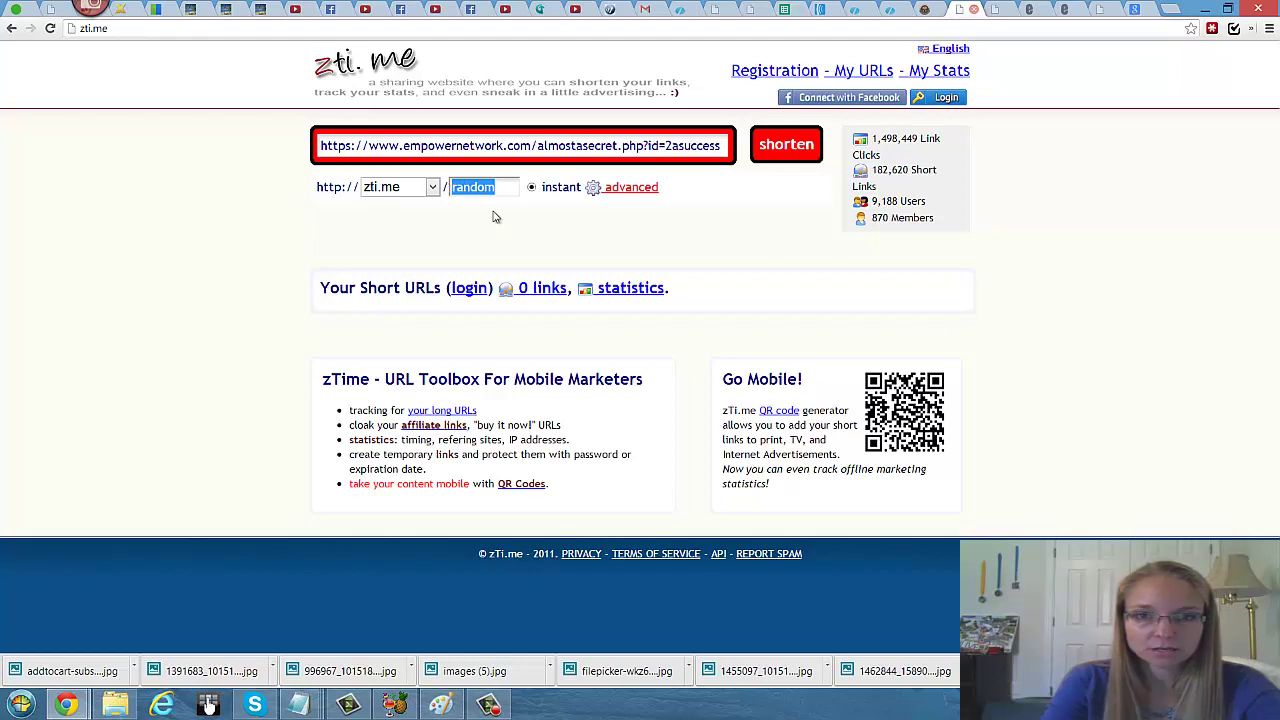
Step: Try zti.me's alias and domain options, keeping zti.me as the domain with a random alias
{"action": "left_click", "coordinate": [494, 194]}
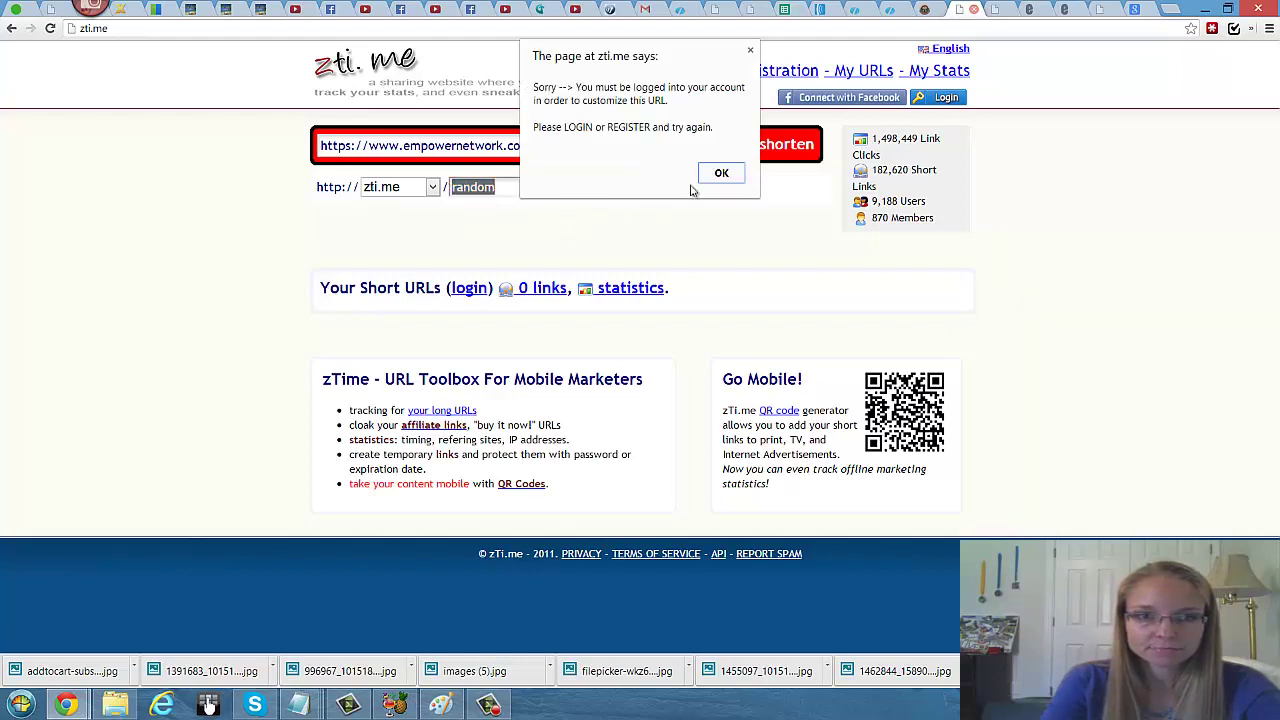
{"action": "left_click", "coordinate": [730, 176]}
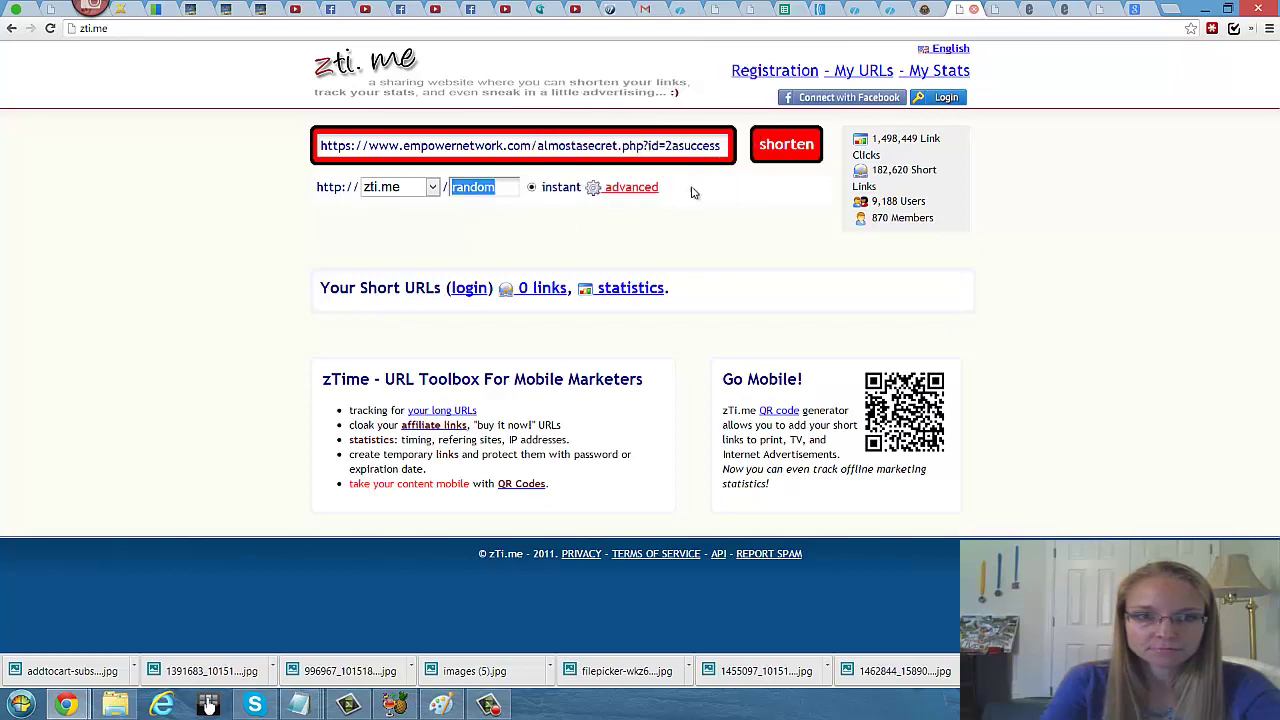
{"action": "left_click", "coordinate": [596, 190]}
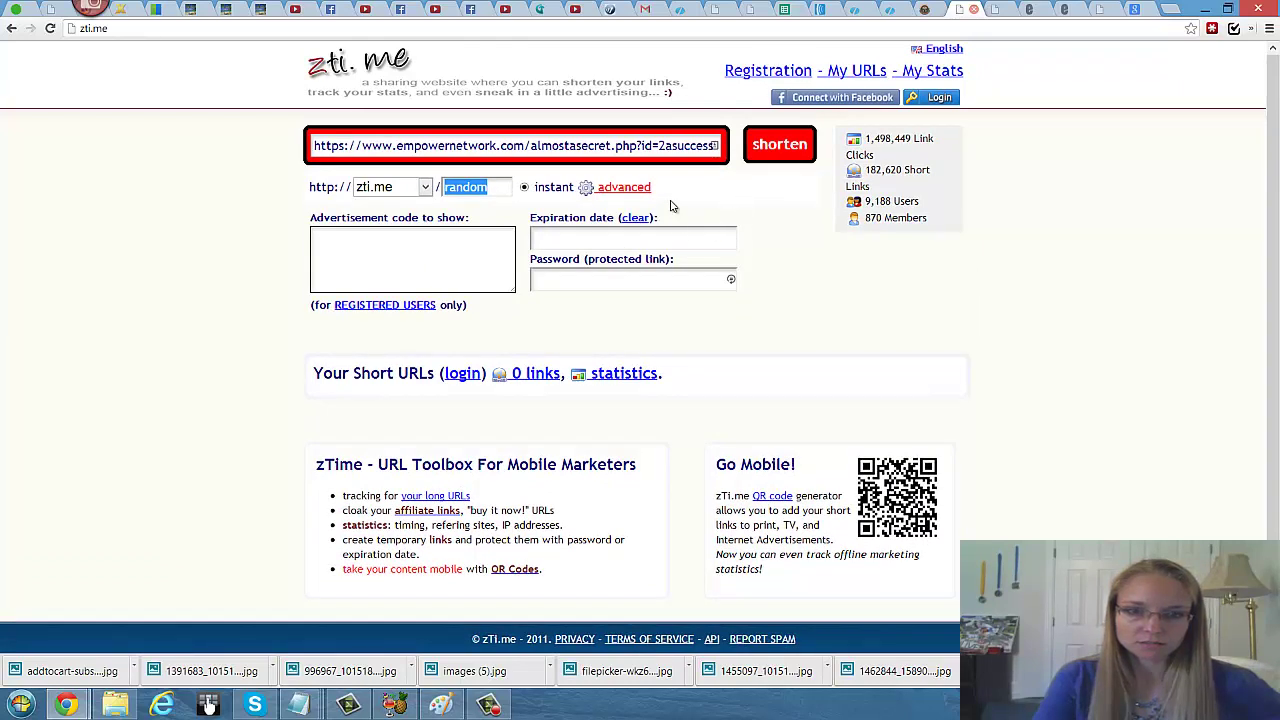
{"action": "left_click", "coordinate": [674, 202]}
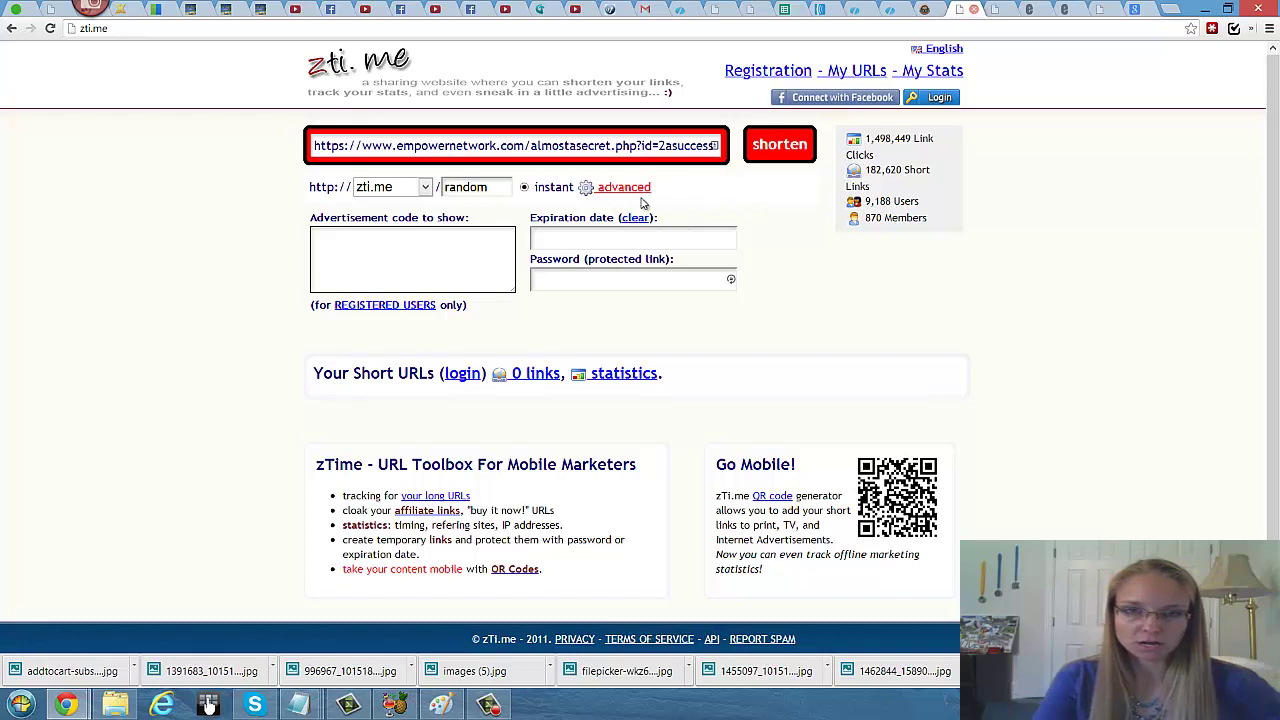
{"action": "left_click", "coordinate": [425, 188]}
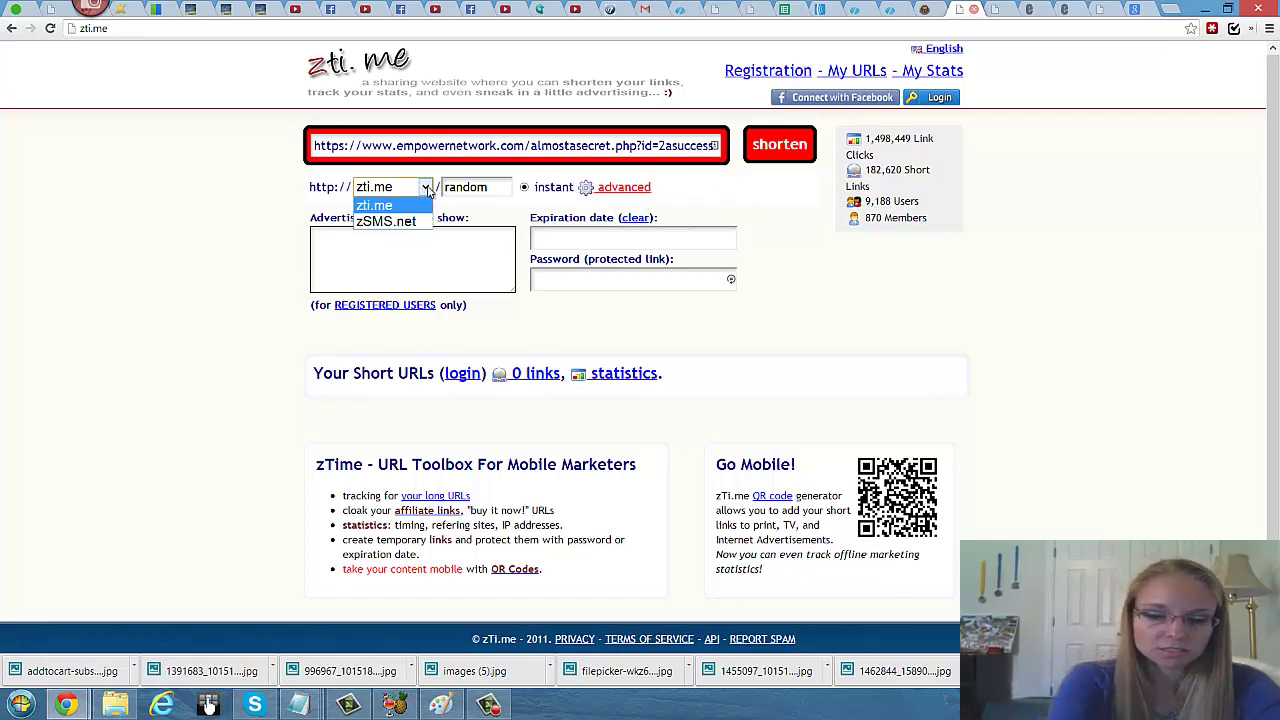
{"action": "left_click", "coordinate": [426, 204]}
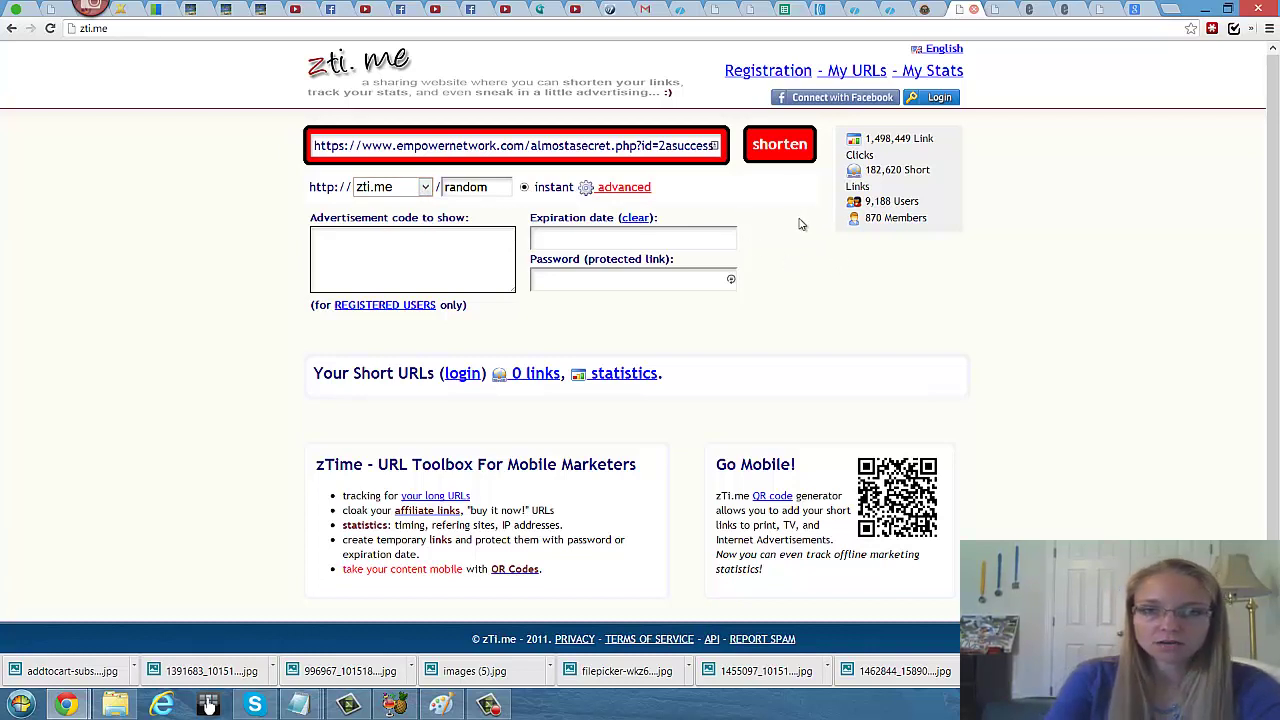
Step: Check the end of the pasted Empower Network almostasecret.php long link
{"action": "scroll", "coordinate": [800, 224], "scroll_direction": "down", "scroll_amount": 1}
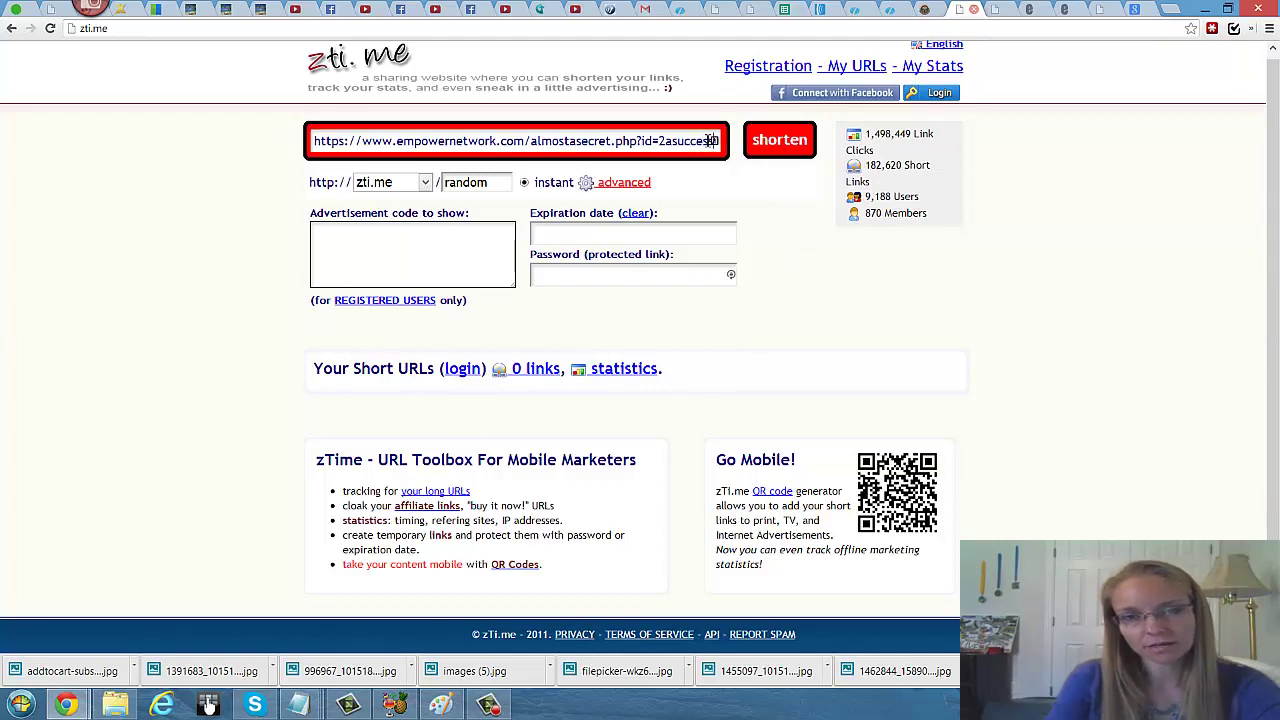
{"action": "left_click", "coordinate": [708, 140]}
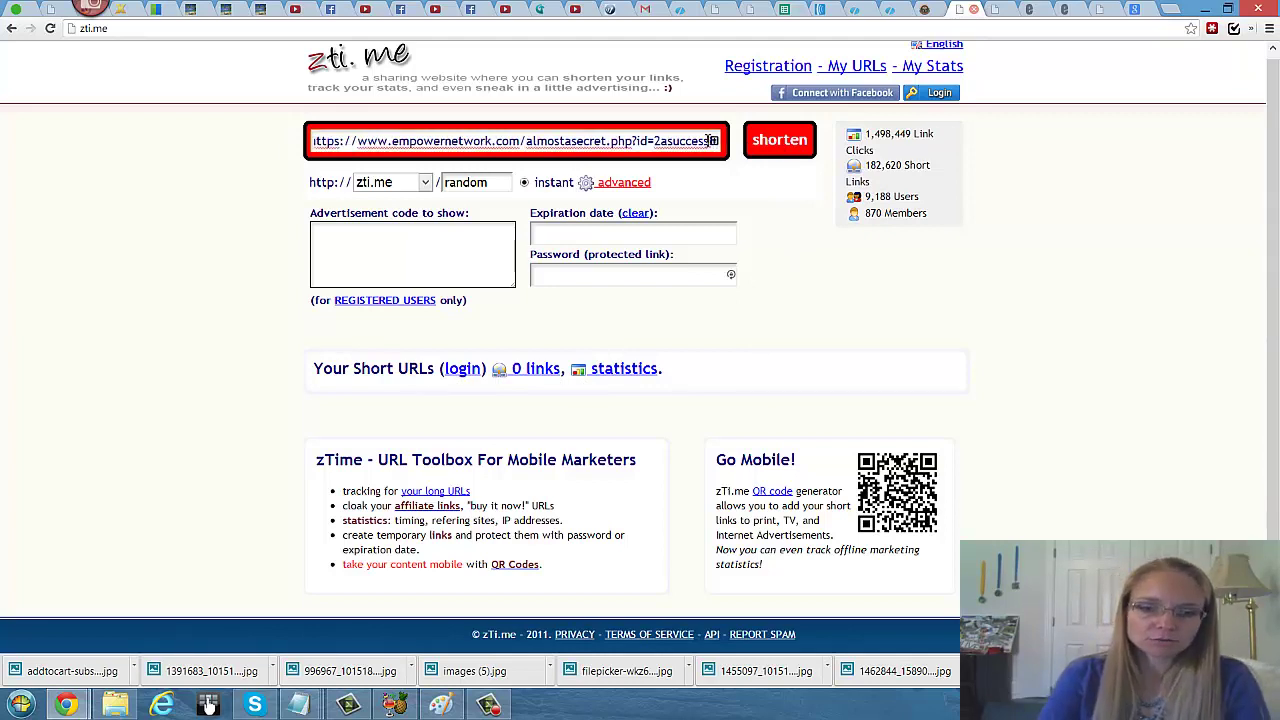
{"action": "type", "text": "s"}
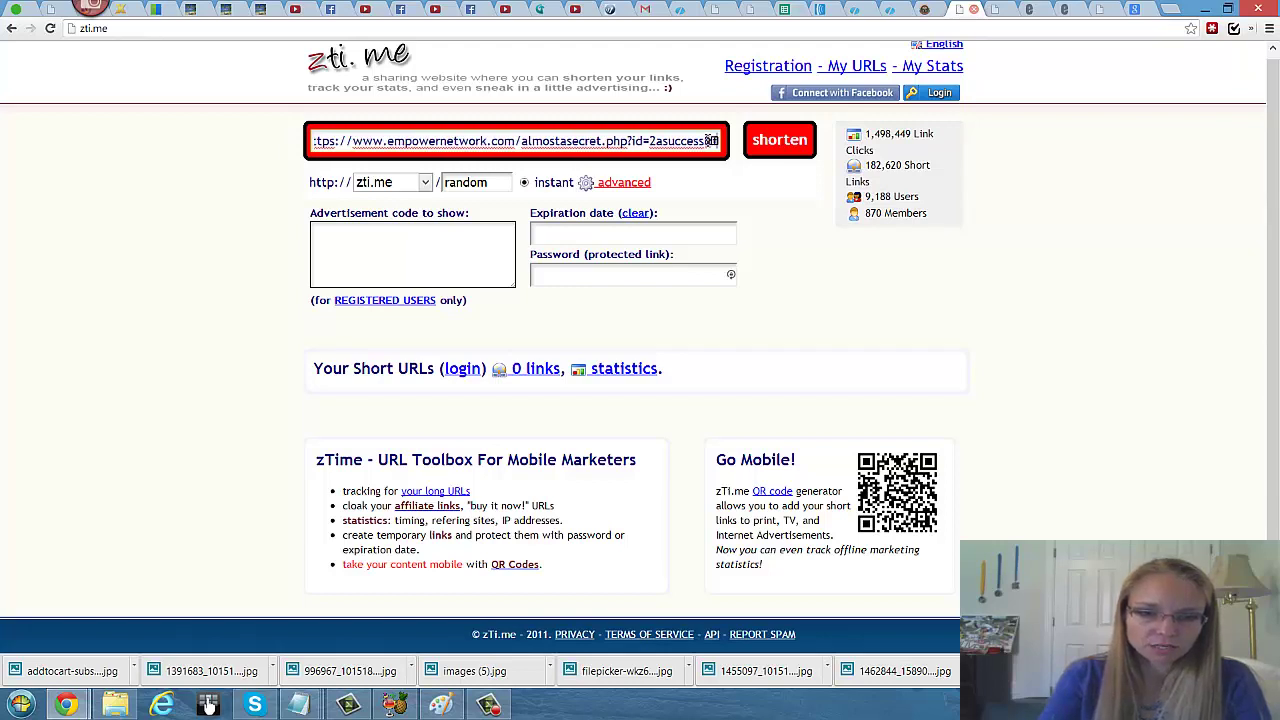
{"action": "type", "text": "a"}
{"action": "type", "text": "fbshar"}
{"action": "left_click", "coordinate": [764, 150]}
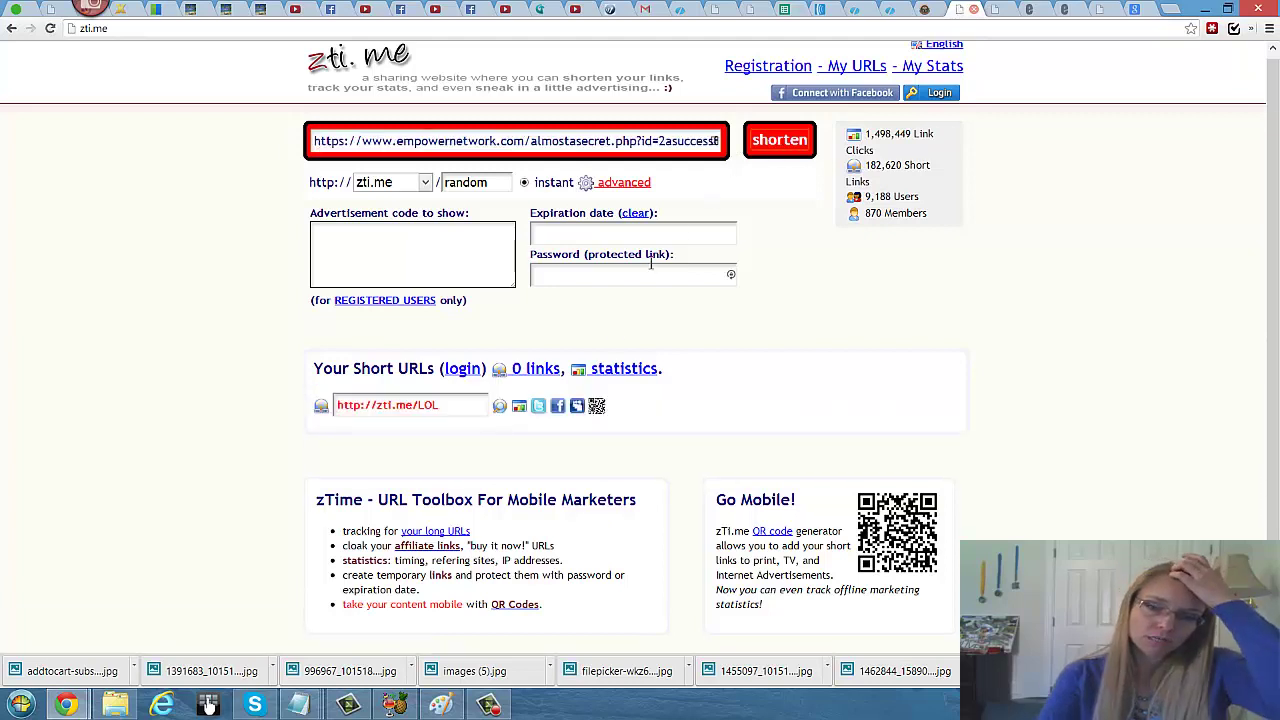
{"action": "scroll", "coordinate": [569, 420], "scroll_direction": "down", "scroll_amount": 1}
{"action": "scroll", "coordinate": [716, 342], "scroll_direction": "up", "scroll_amount": 1}
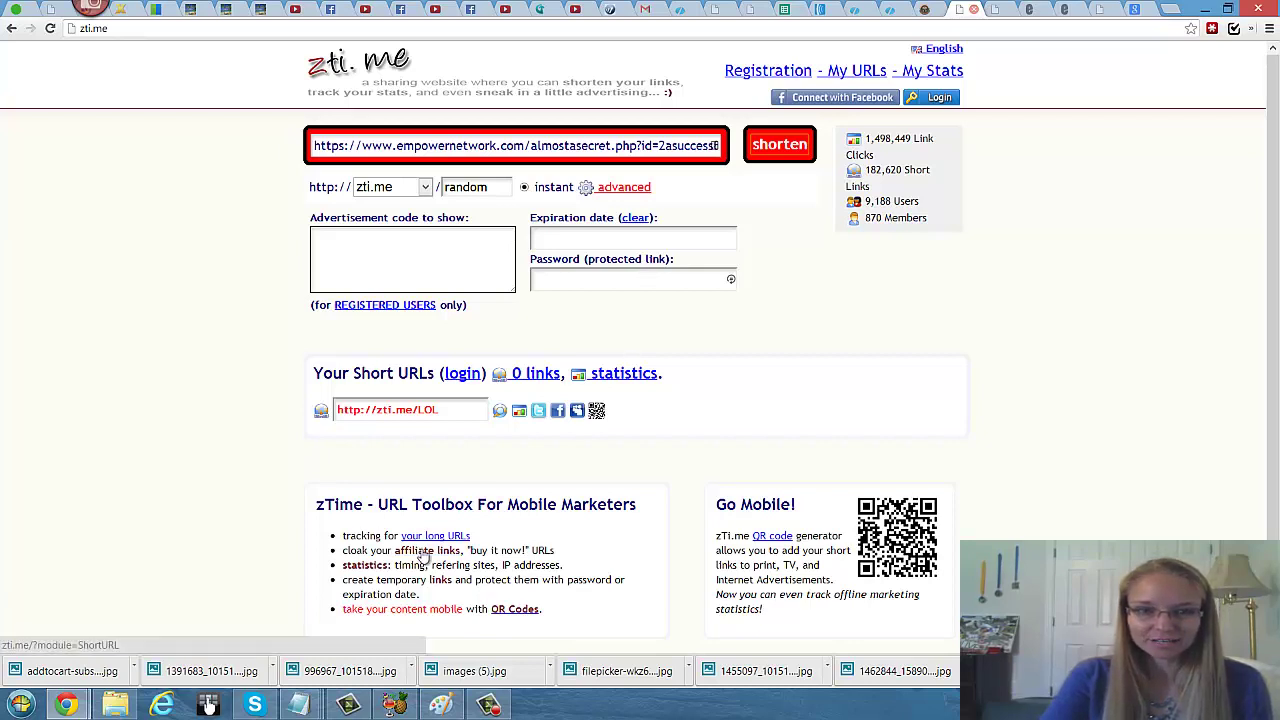
{"action": "right_click", "coordinate": [423, 408]}
{"action": "left_click", "coordinate": [500, 416]}
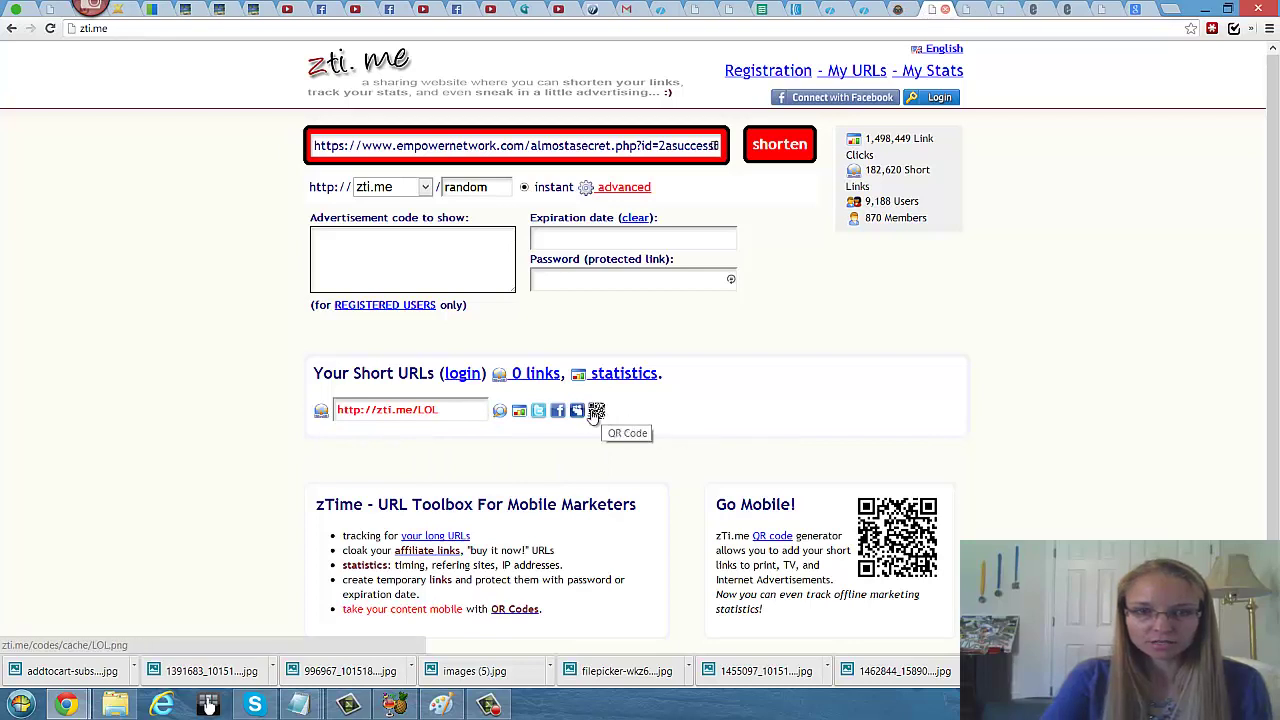
{"action": "left_click", "coordinate": [445, 416]}
{"action": "key", "text": "ctrl+c"}
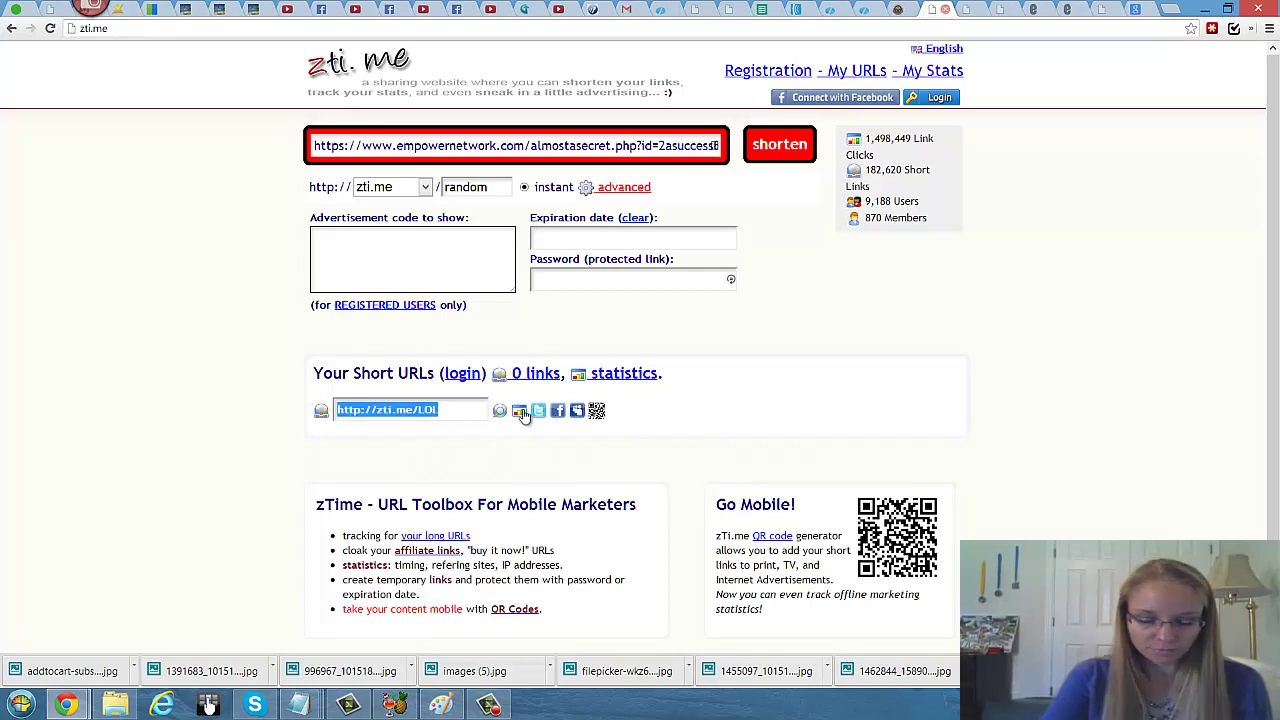
{"action": "right_click", "coordinate": [418, 424]}
{"action": "left_click", "coordinate": [443, 483]}
{"action": "mouse_move", "coordinate": [298, 705]}
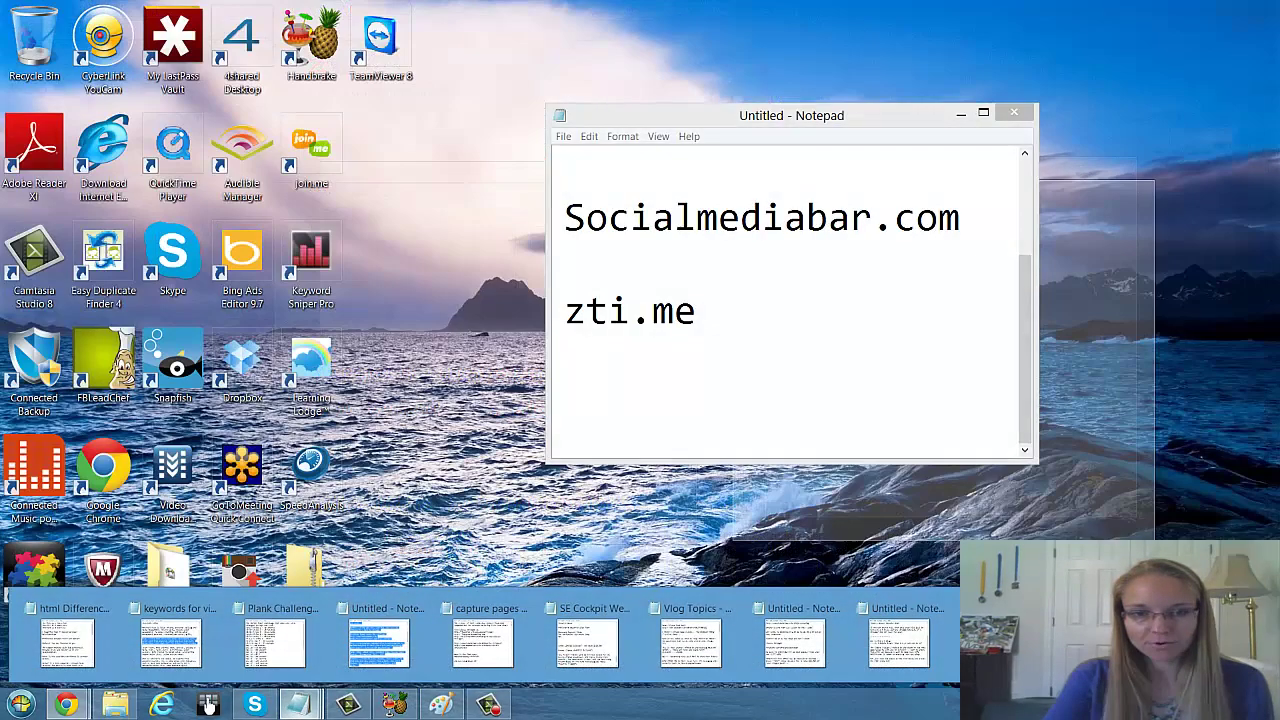
{"action": "left_click", "coordinate": [378, 640]}
{"action": "right_click", "coordinate": [614, 400]}
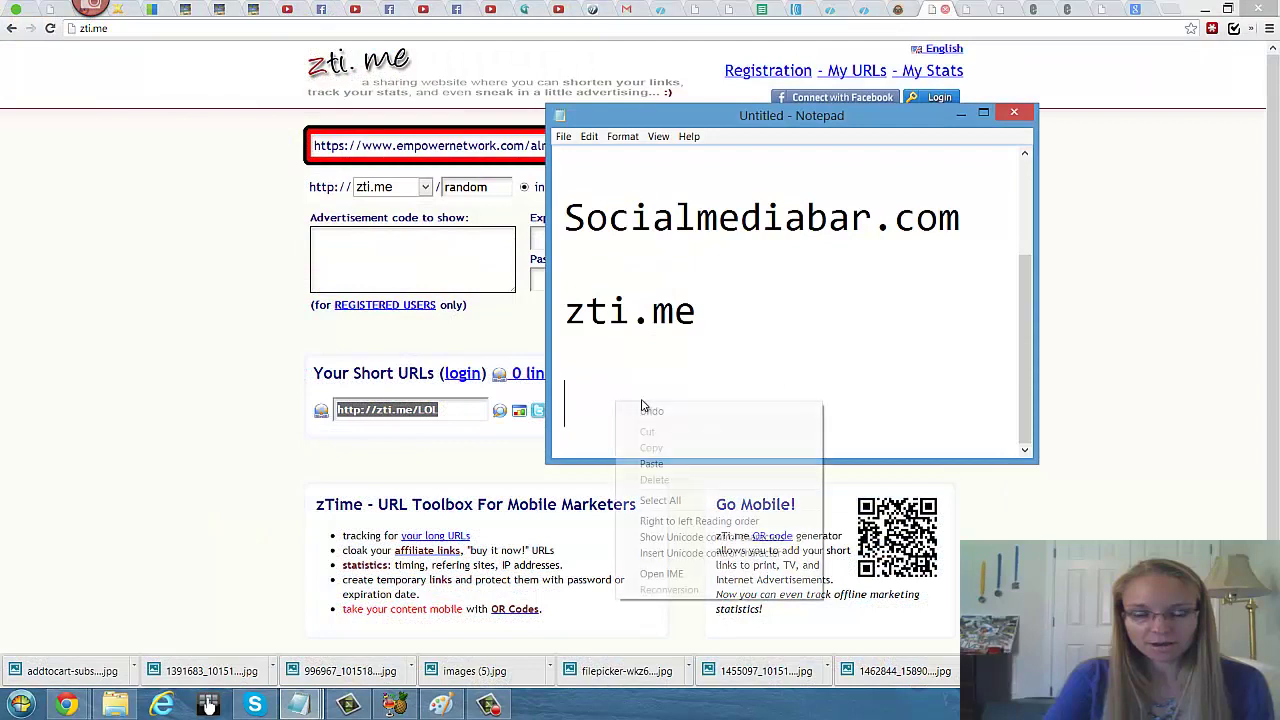
{"action": "left_click", "coordinate": [650, 462]}
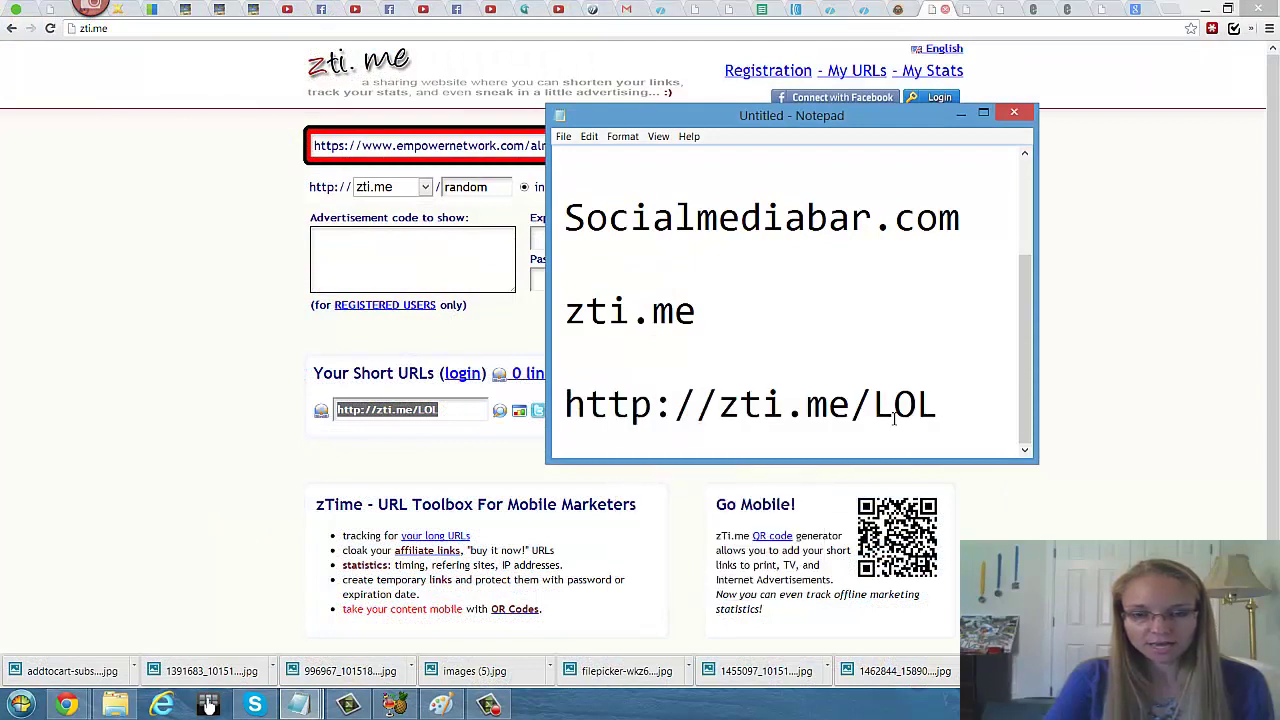
{"action": "key", "text": "Return"}
{"action": "key", "text": "Return"}
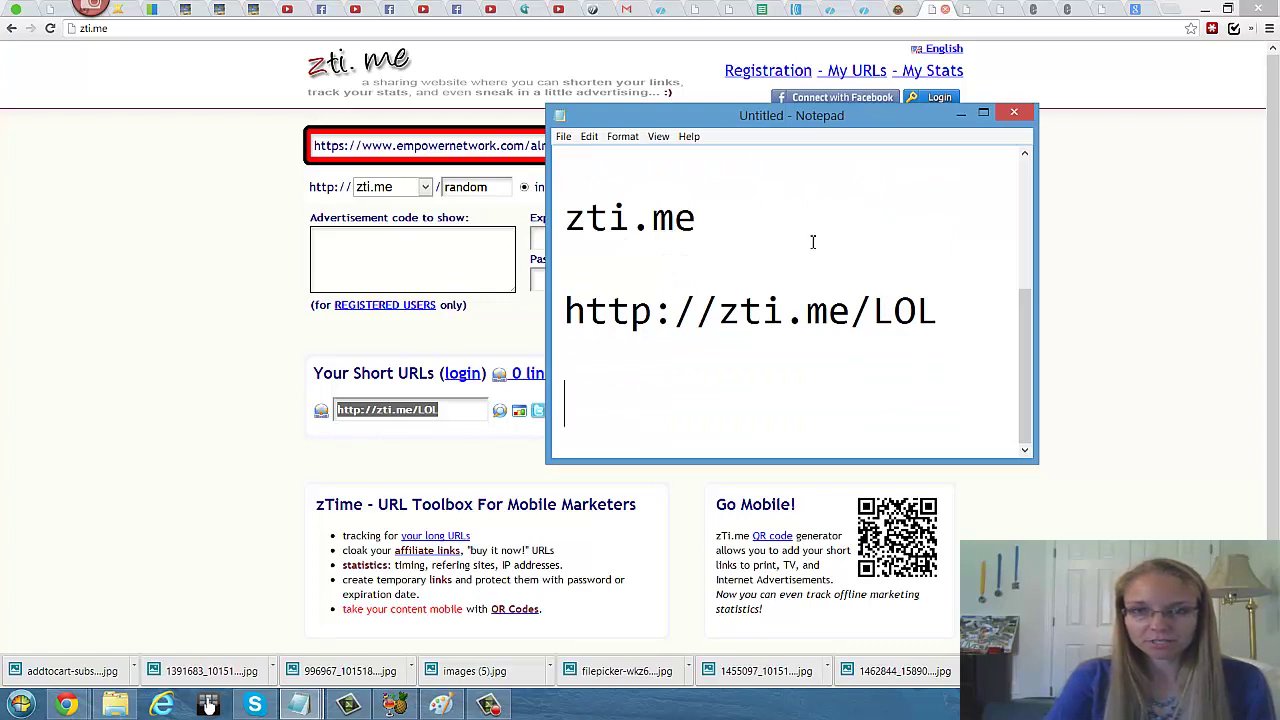
{"action": "left_click", "coordinate": [962, 115]}
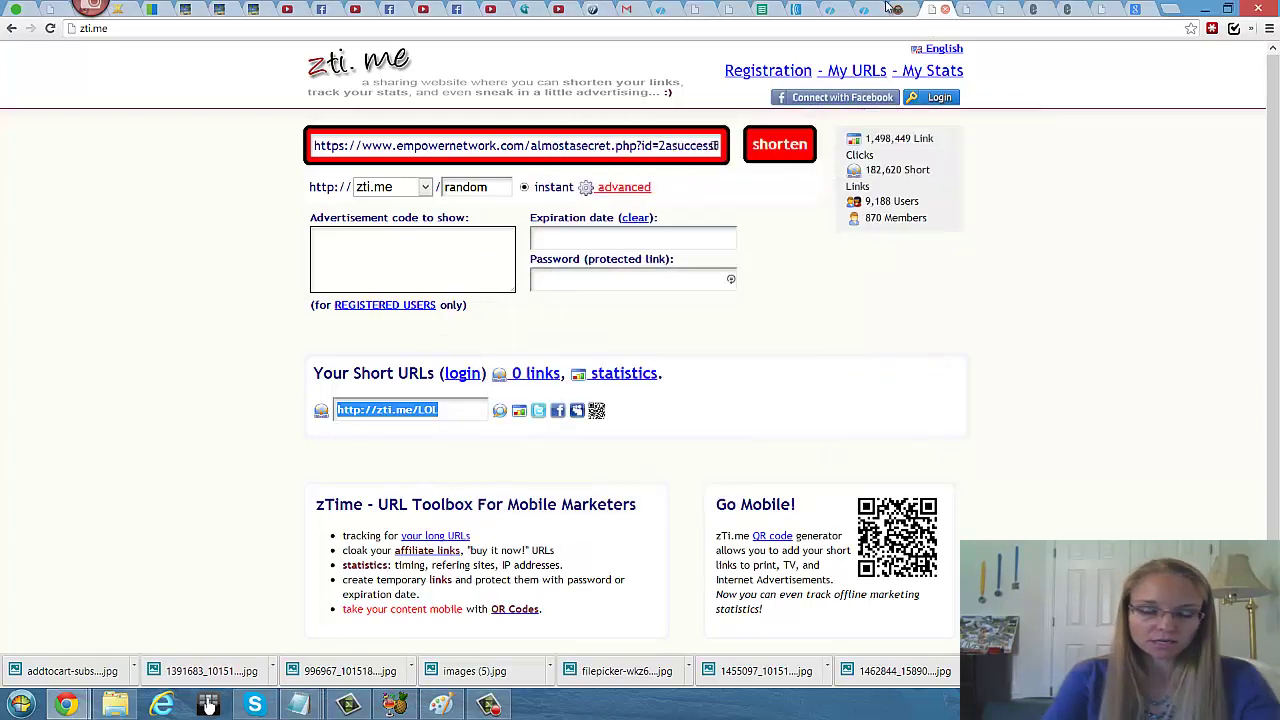
Step: Review the LOL entry in the Short URLs list, close it, and go to the LinkProsperity page
{"action": "left_click", "coordinate": [970, 12]}
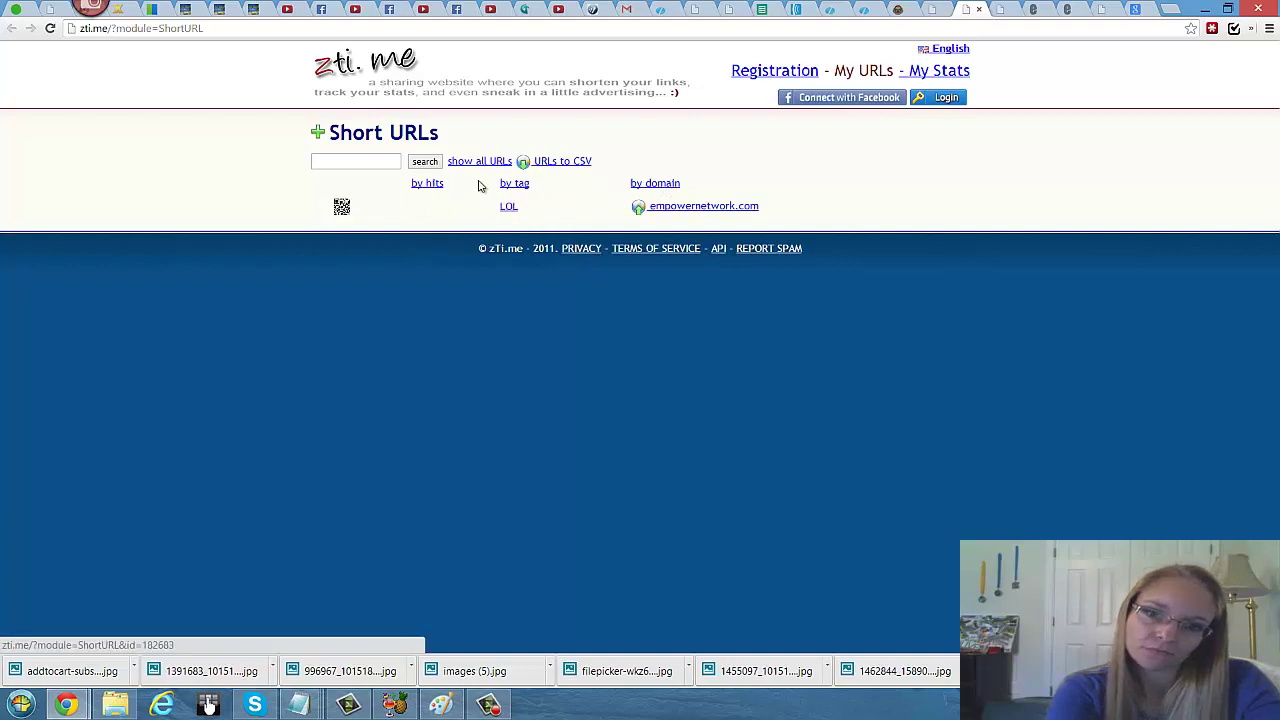
{"action": "left_click", "coordinate": [368, 161]}
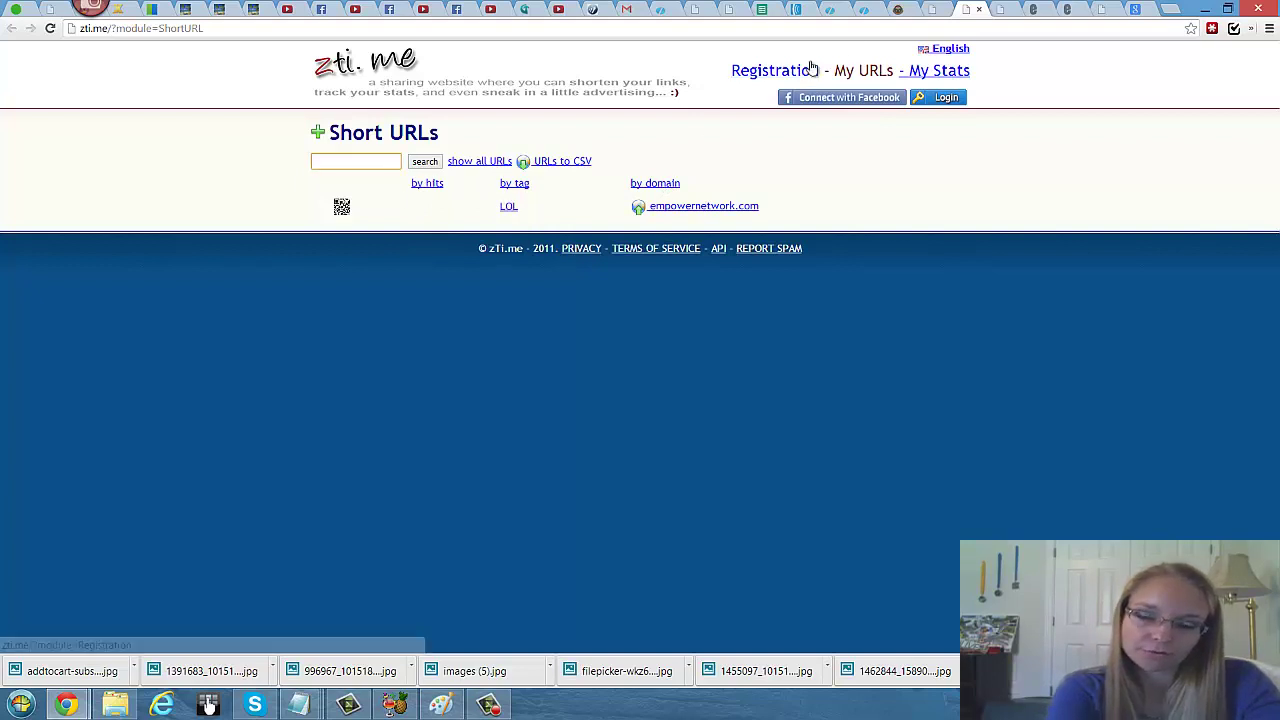
{"action": "left_click", "coordinate": [979, 10]}
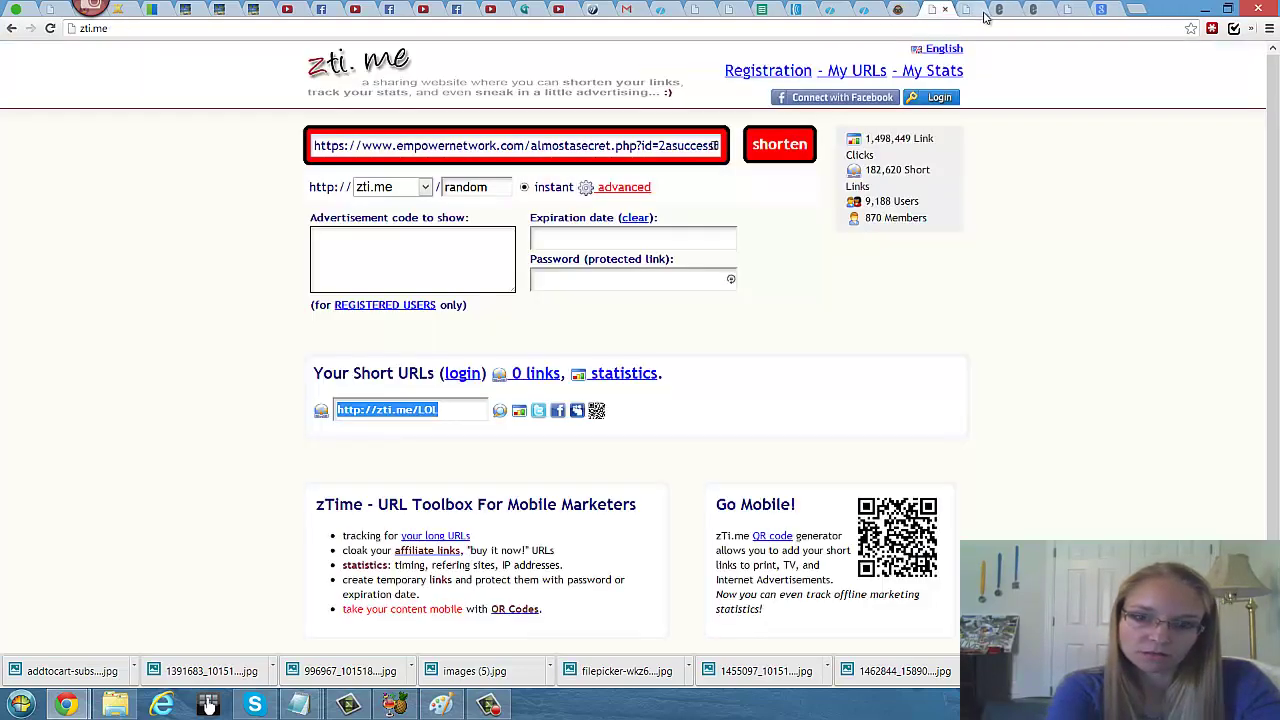
{"action": "left_click", "coordinate": [968, 14]}
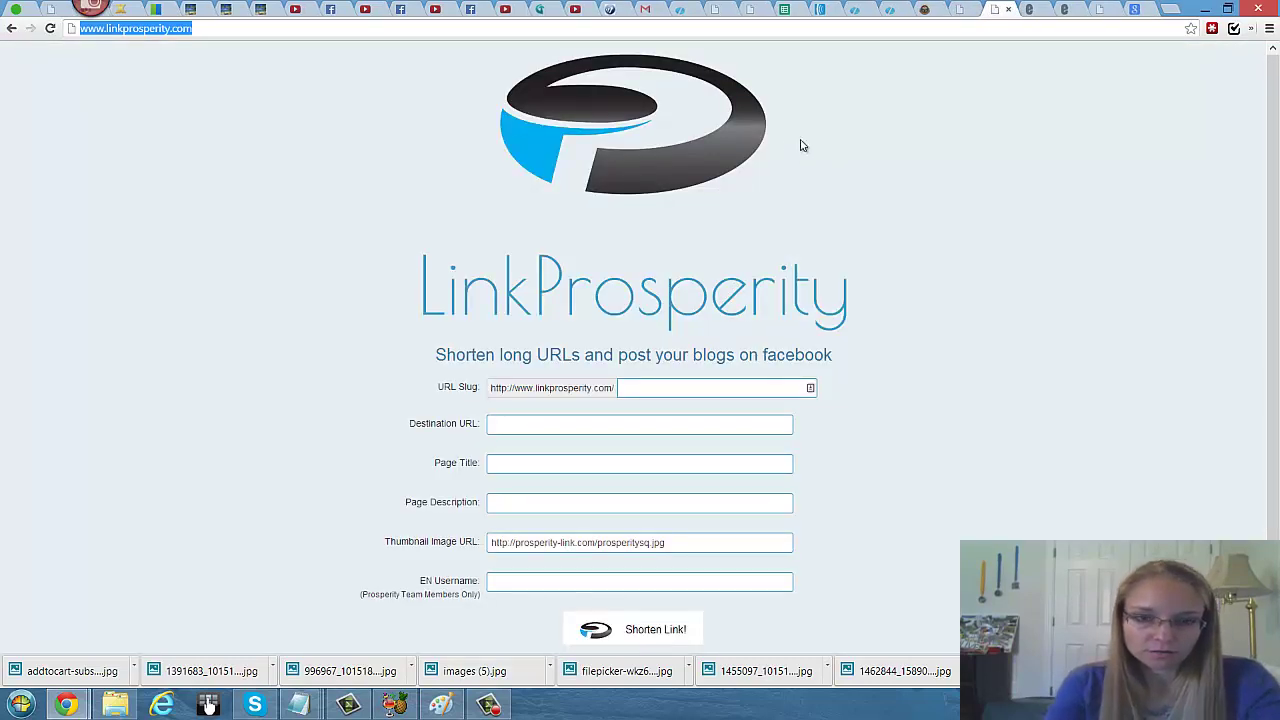
Step: Enter a URL slug of 'follow' plus the presenter's first name in LinkProsperity
{"action": "scroll", "coordinate": [805, 165], "scroll_direction": "down", "scroll_amount": 1}
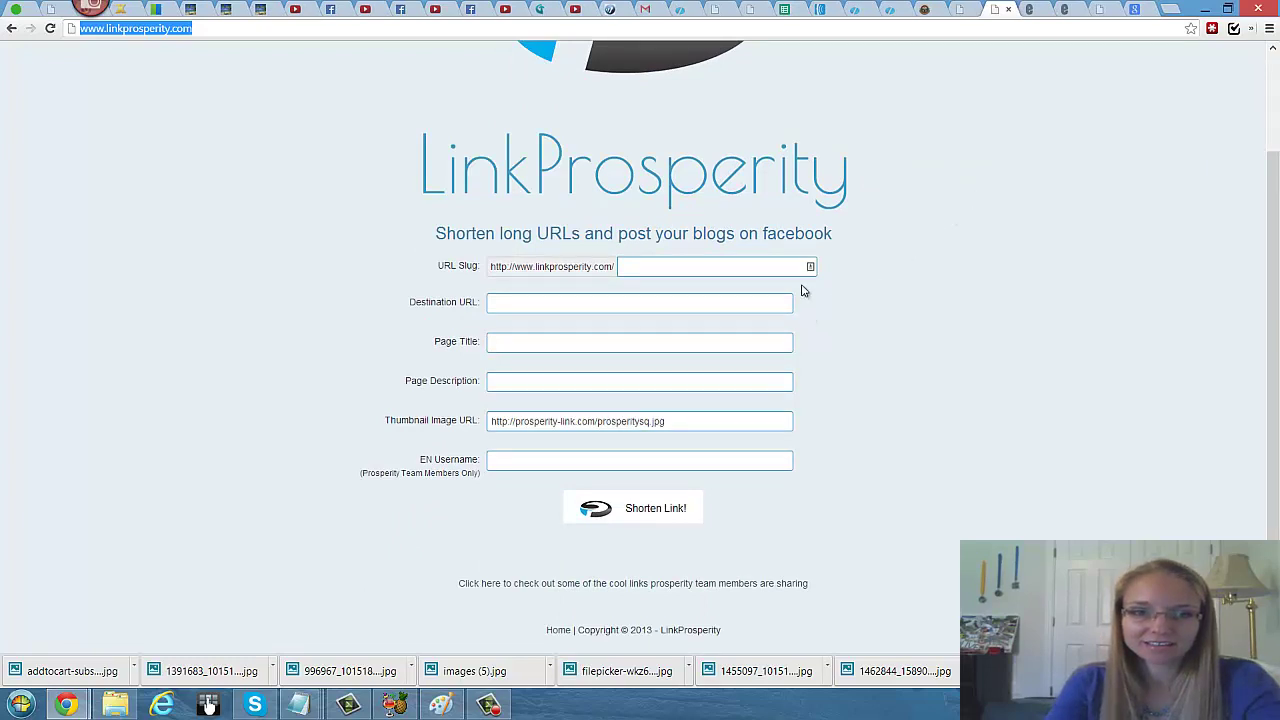
{"action": "left_click", "coordinate": [504, 460]}
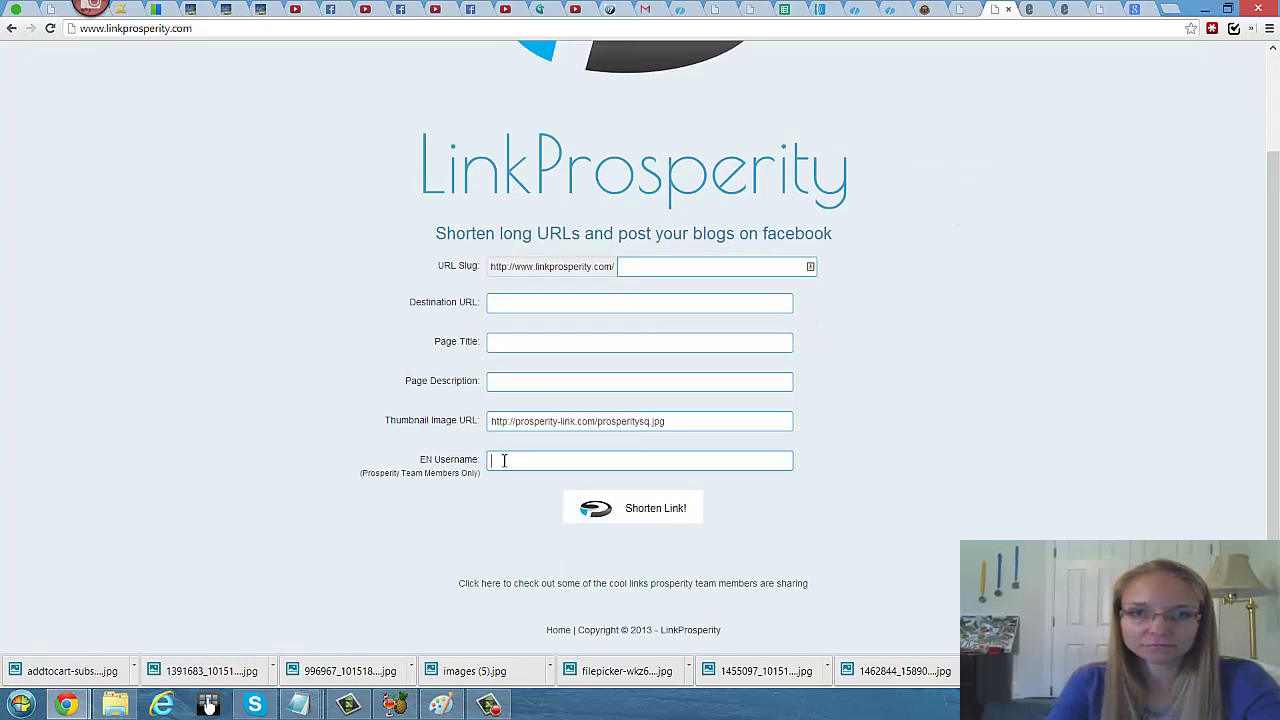
{"action": "left_click", "coordinate": [630, 523]}
{"action": "scroll", "coordinate": [760, 336], "scroll_direction": "up", "scroll_amount": 2}
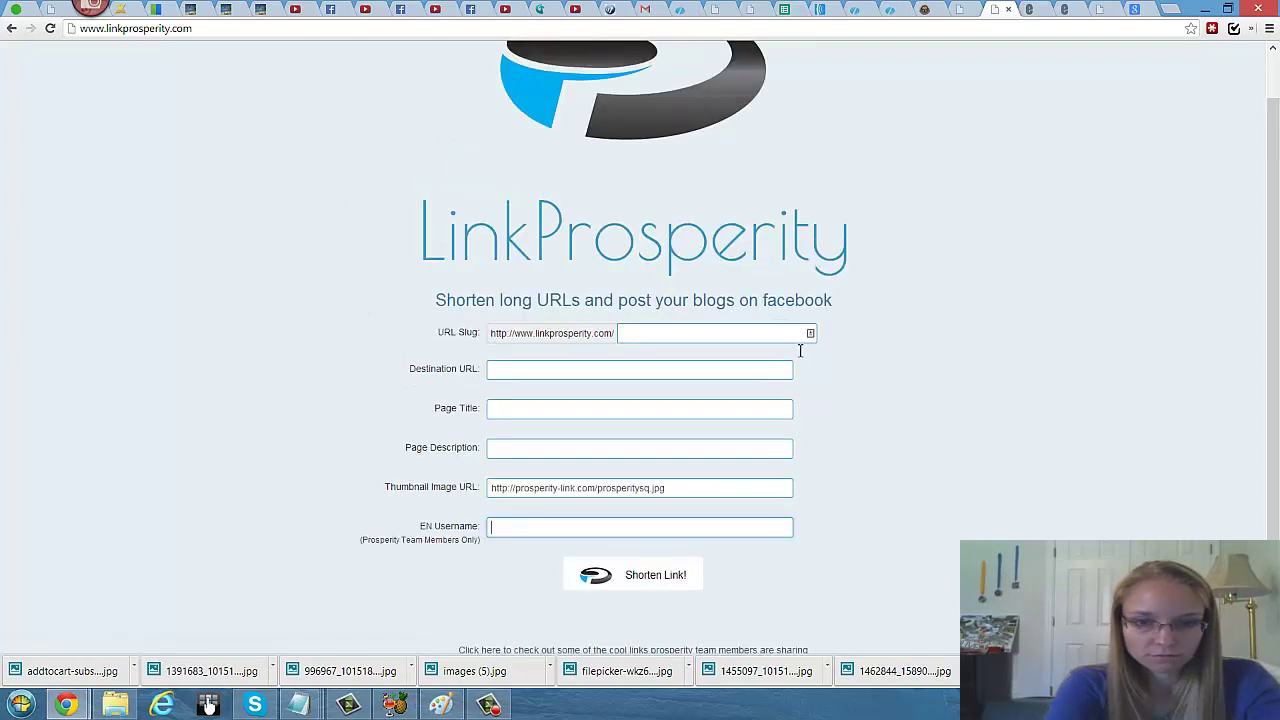
{"action": "scroll", "coordinate": [803, 341], "scroll_direction": "down", "scroll_amount": 1}
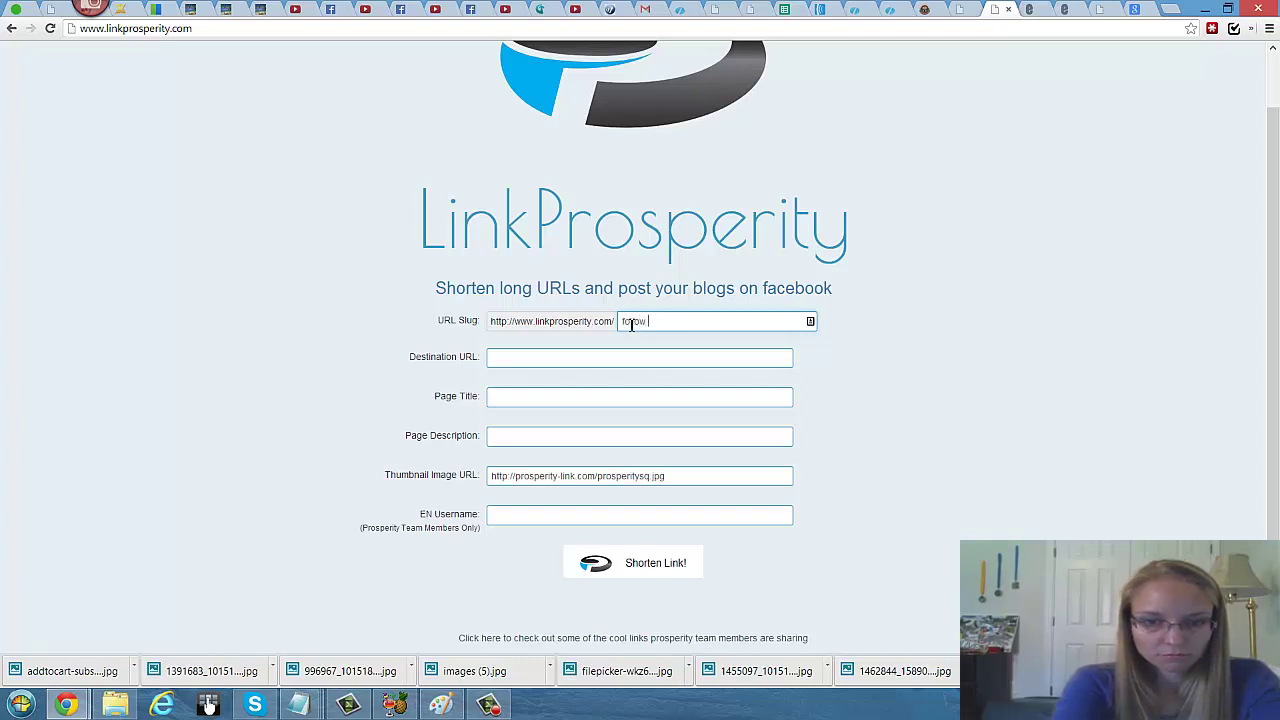
{"action": "type", "text": "-Al"}
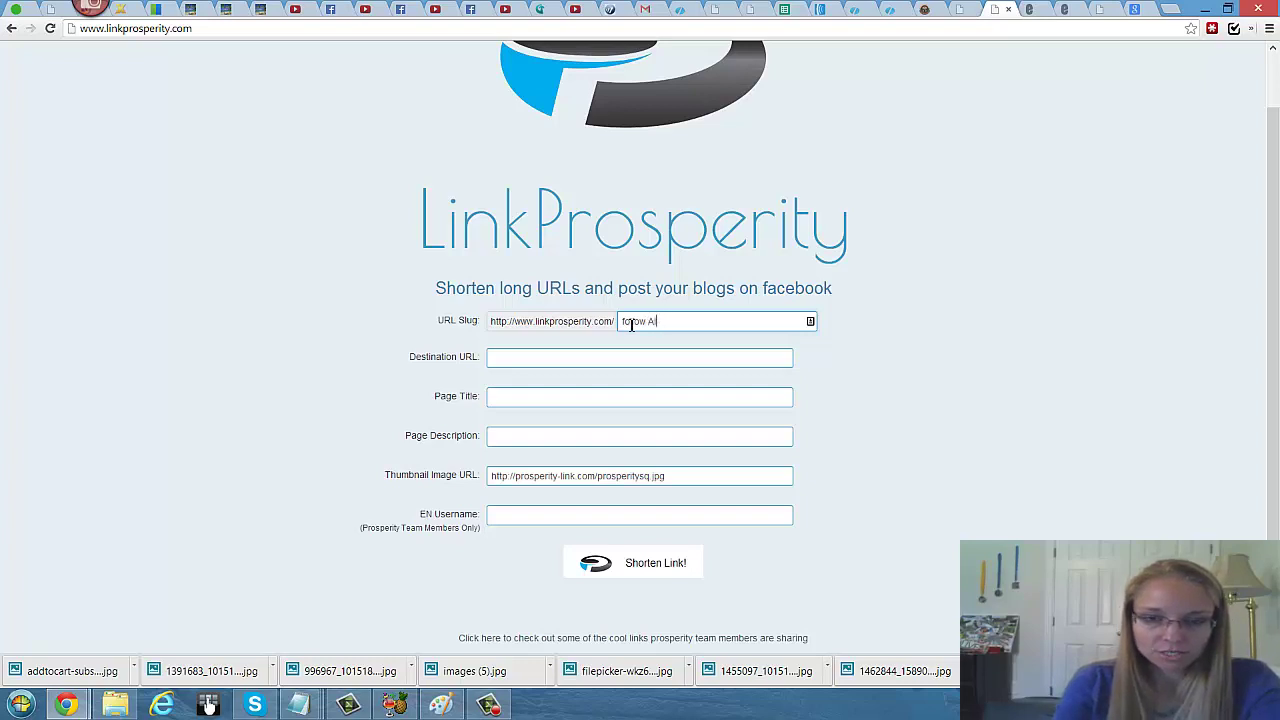
{"action": "key", "text": "BackSpace"}
{"action": "key", "text": "BackSpace"}
{"action": "key", "text": "BackSpace"}
{"action": "type", "text": " Alecia"}
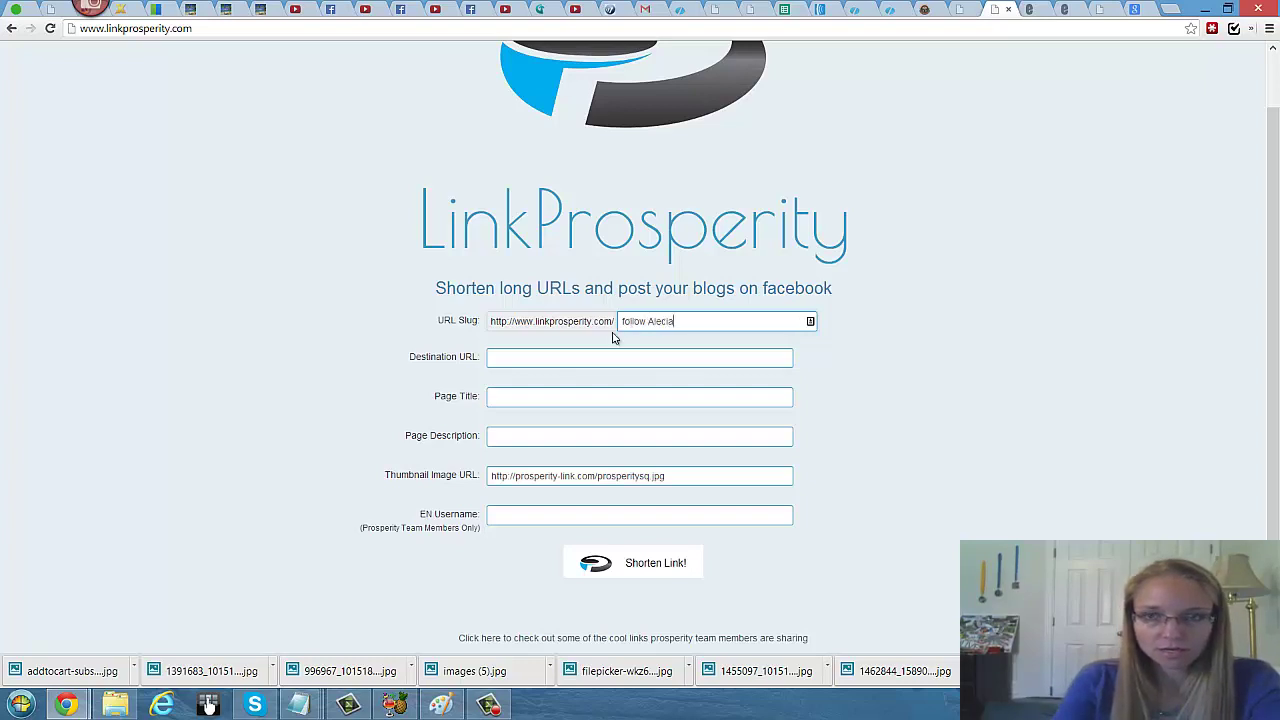
Step: Set the Destination URL to the Empower Network capture-page link copied from the account page
{"action": "left_click", "coordinate": [584, 357]}
{"action": "left_click_drag", "start_coordinate": [581, 361], "coordinate": [479, 356]}
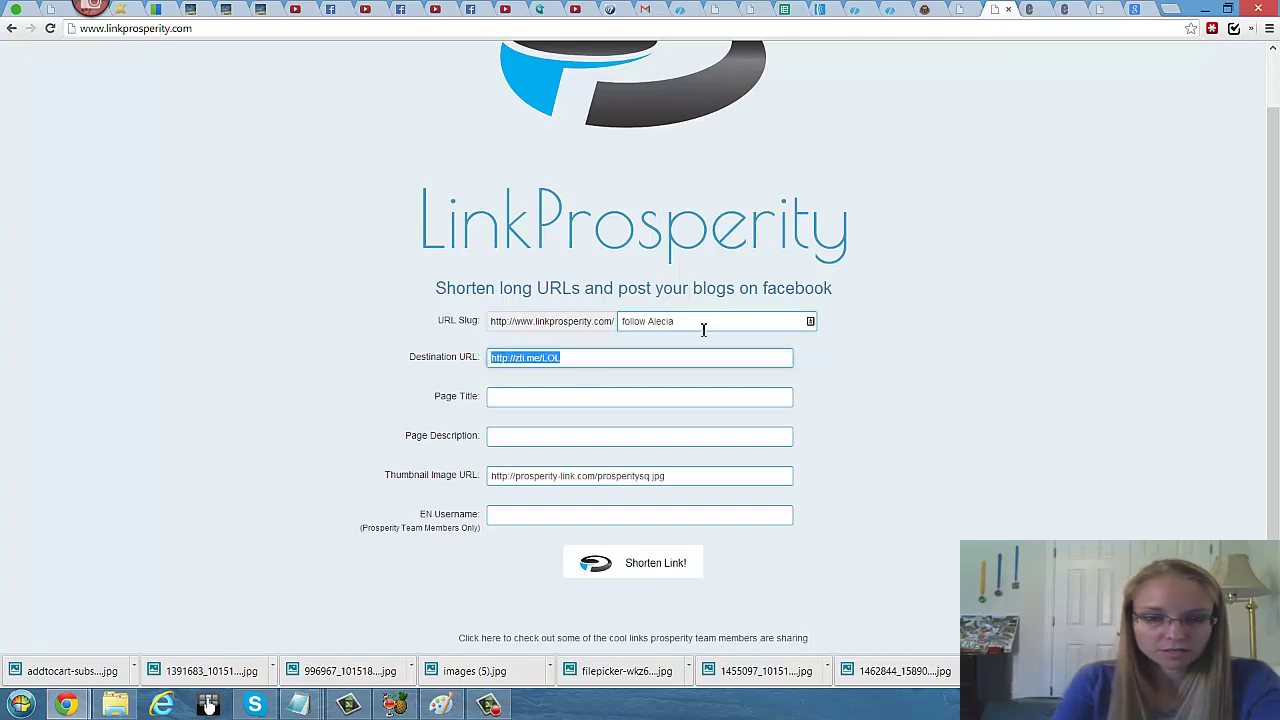
{"action": "key", "text": "BackSpace"}
{"action": "left_click", "coordinate": [853, 14]}
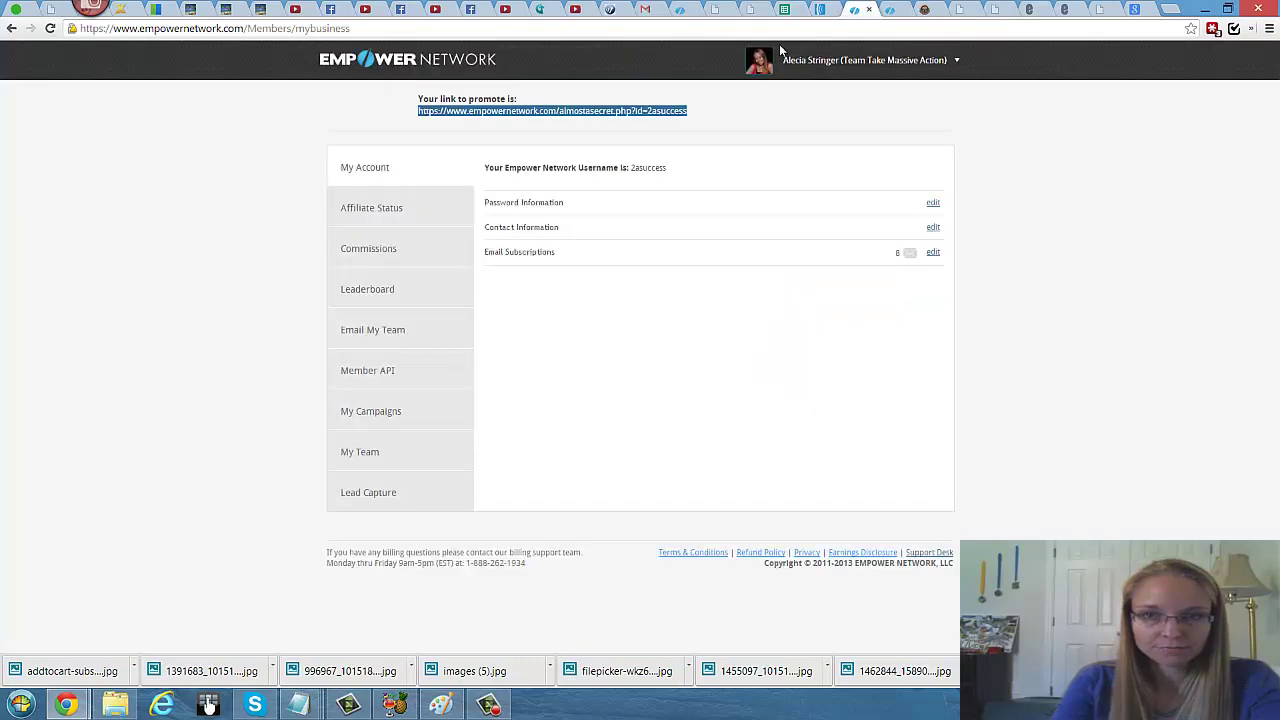
{"action": "right_click", "coordinate": [627, 113]}
{"action": "left_click", "coordinate": [668, 128]}
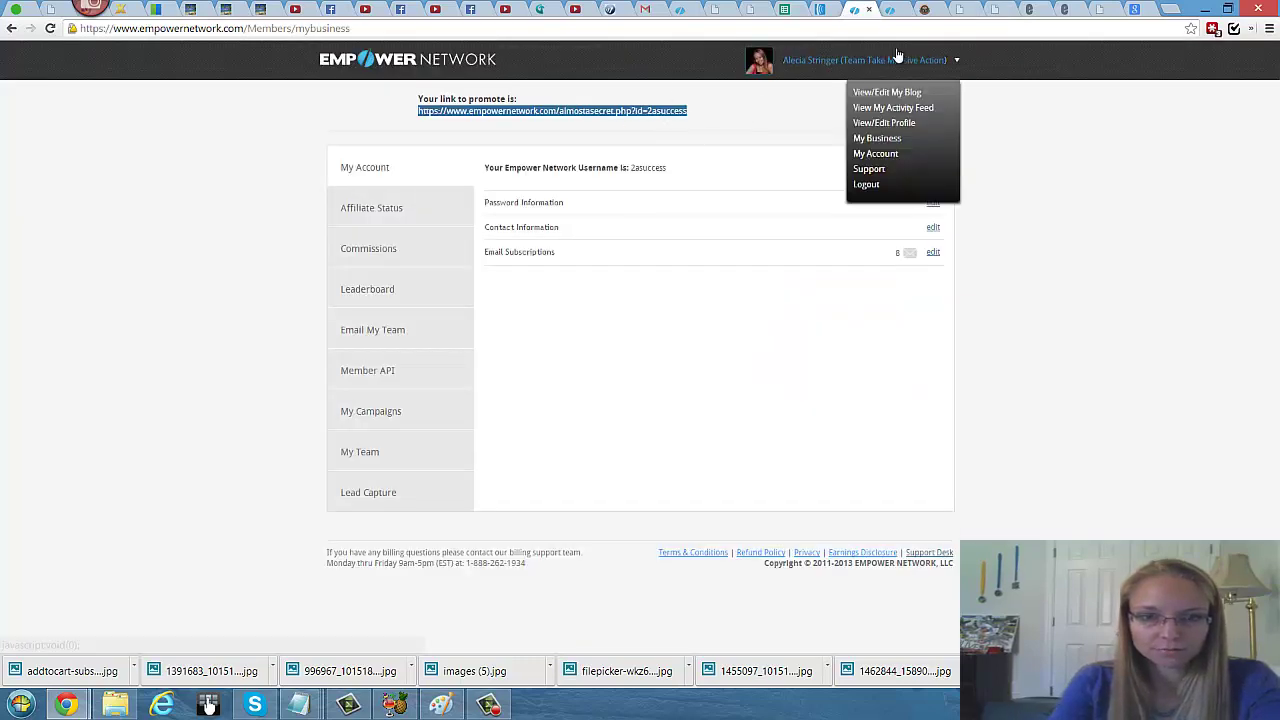
{"action": "left_click", "coordinate": [968, 12]}
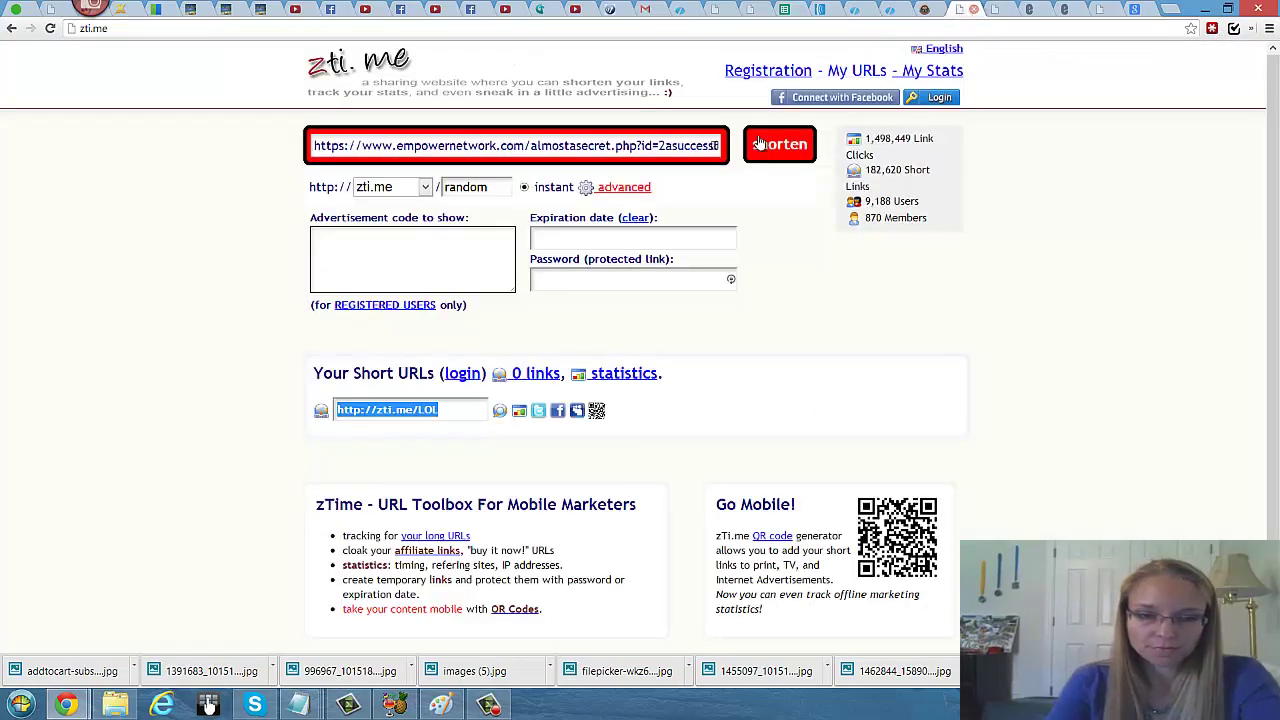
{"action": "left_click", "coordinate": [997, 10]}
{"action": "left_click", "coordinate": [534, 359]}
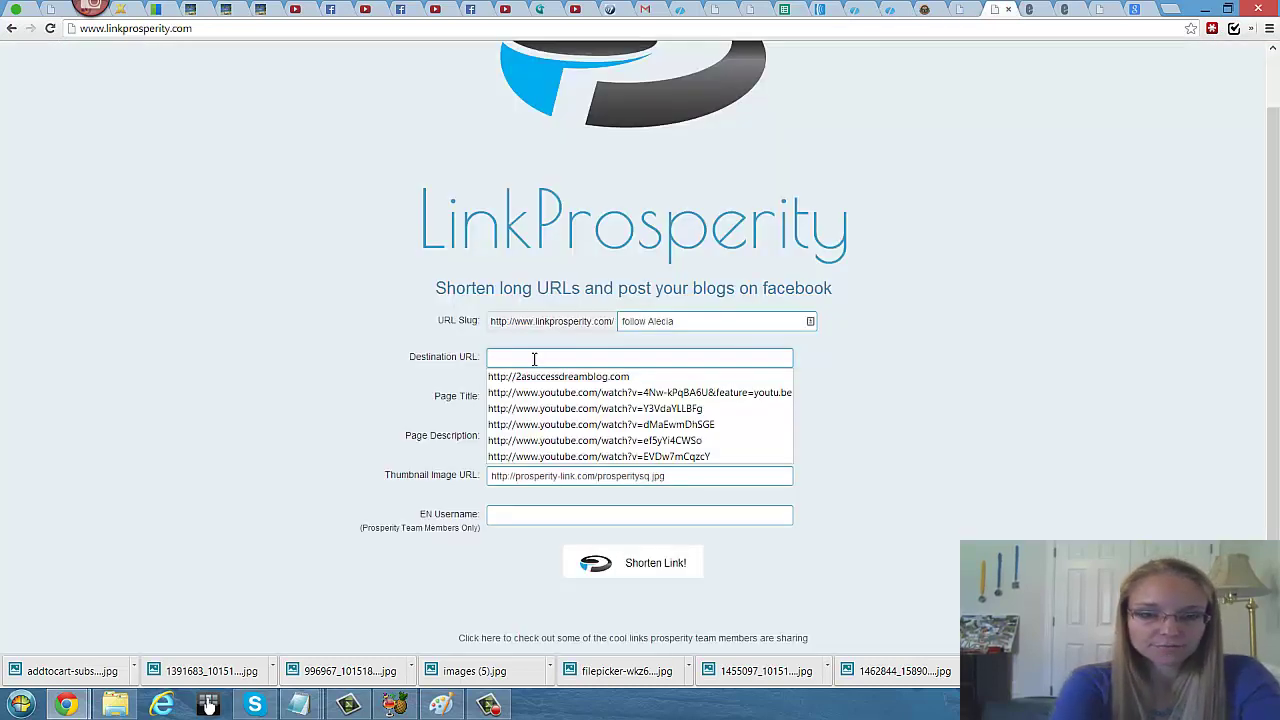
{"action": "key", "text": "ctrl+v"}
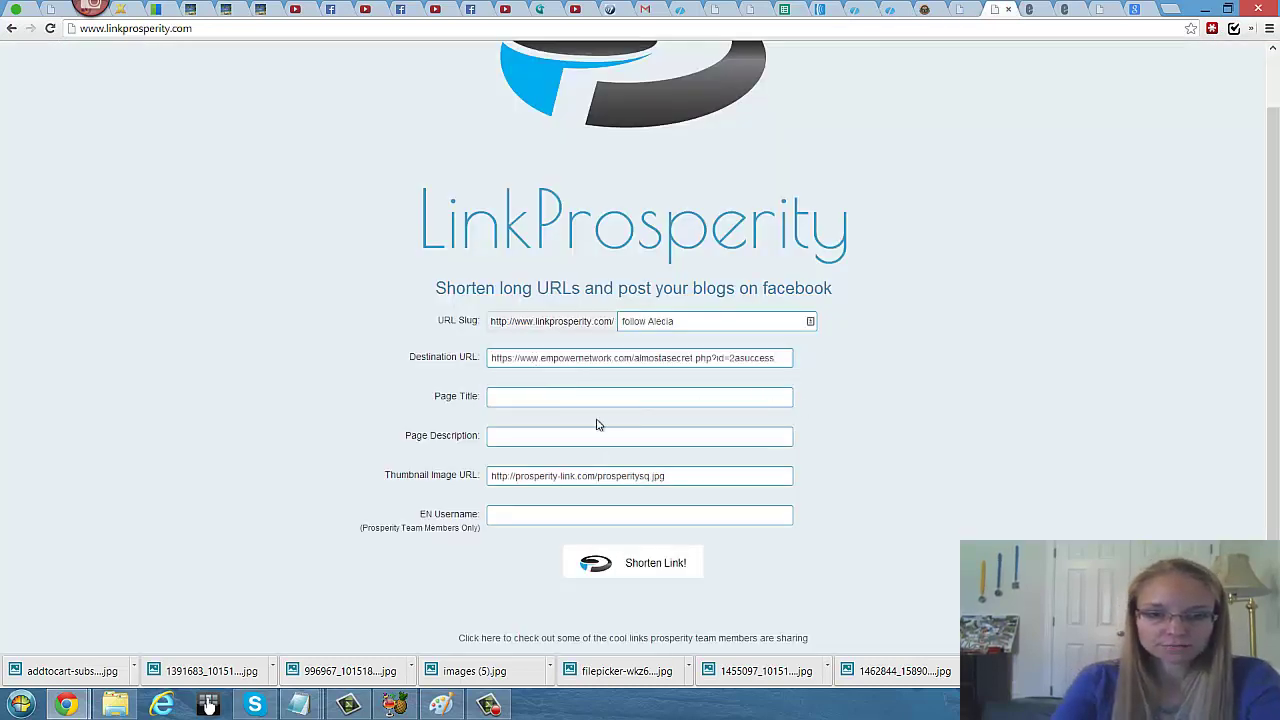
Step: Enter a 'Follow … to Success' page title and reuse it as the description plus '- New entrepreneurship journey'
{"action": "left_click", "coordinate": [550, 397]}
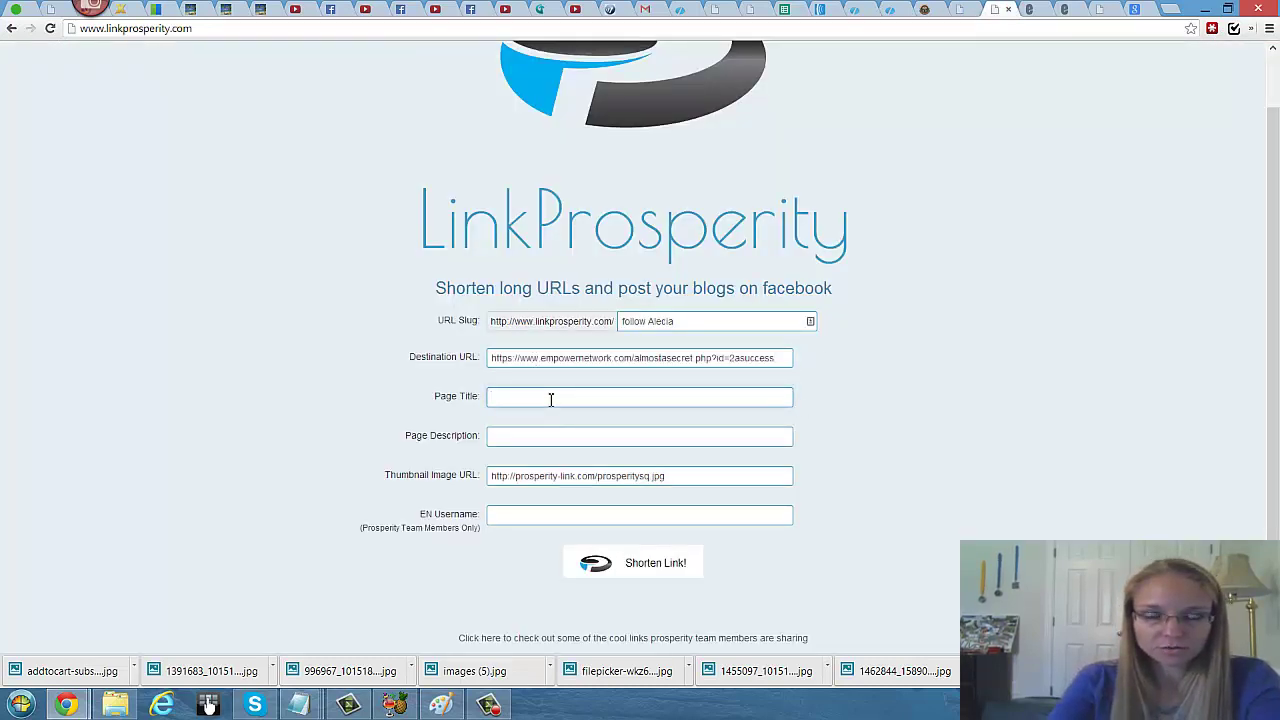
{"action": "type", "text": "Fol"}
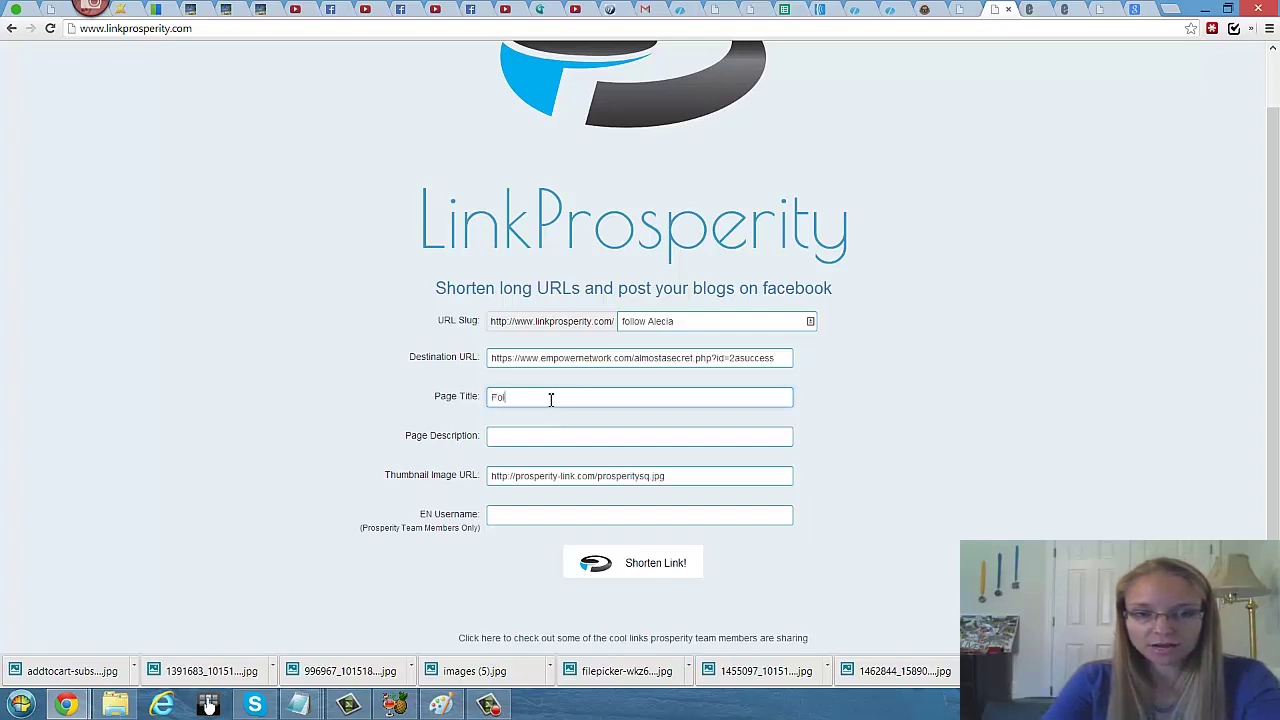
{"action": "type", "text": "low Alecia"}
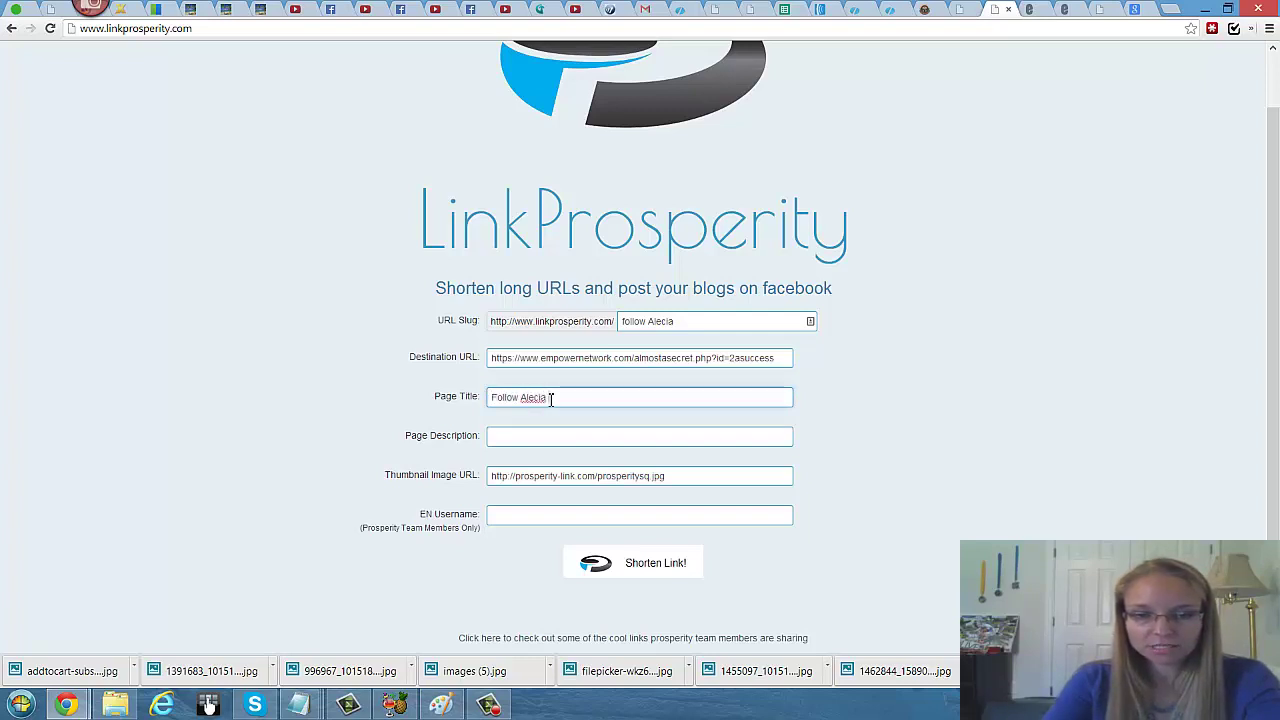
{"action": "type", "text": " to Success Dreams"}
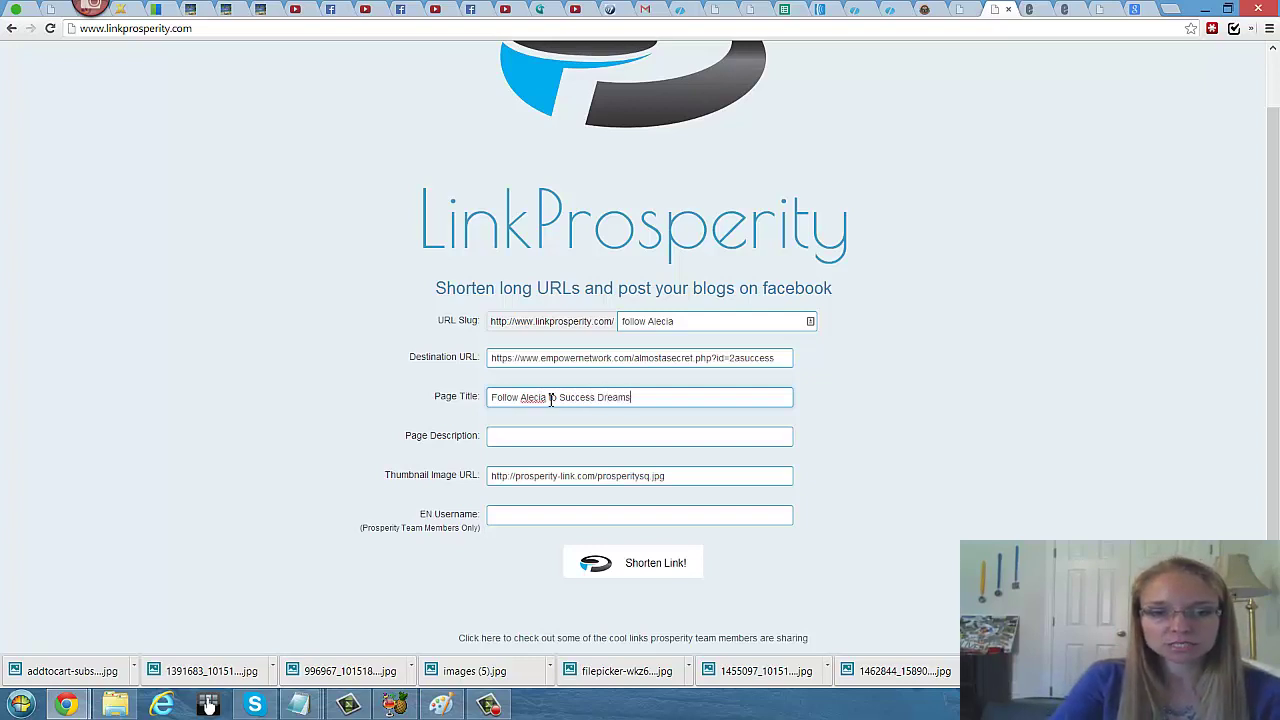
{"action": "key", "text": "Tab"}
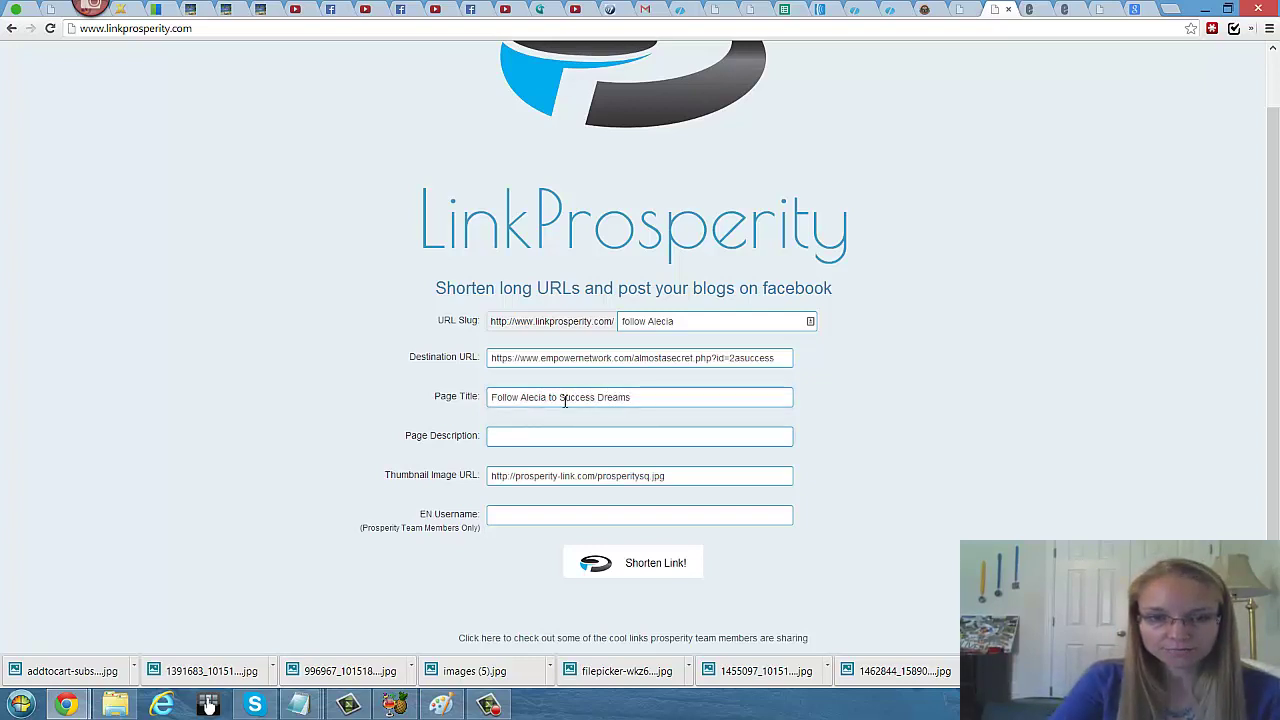
{"action": "triple_click", "coordinate": [505, 397]}
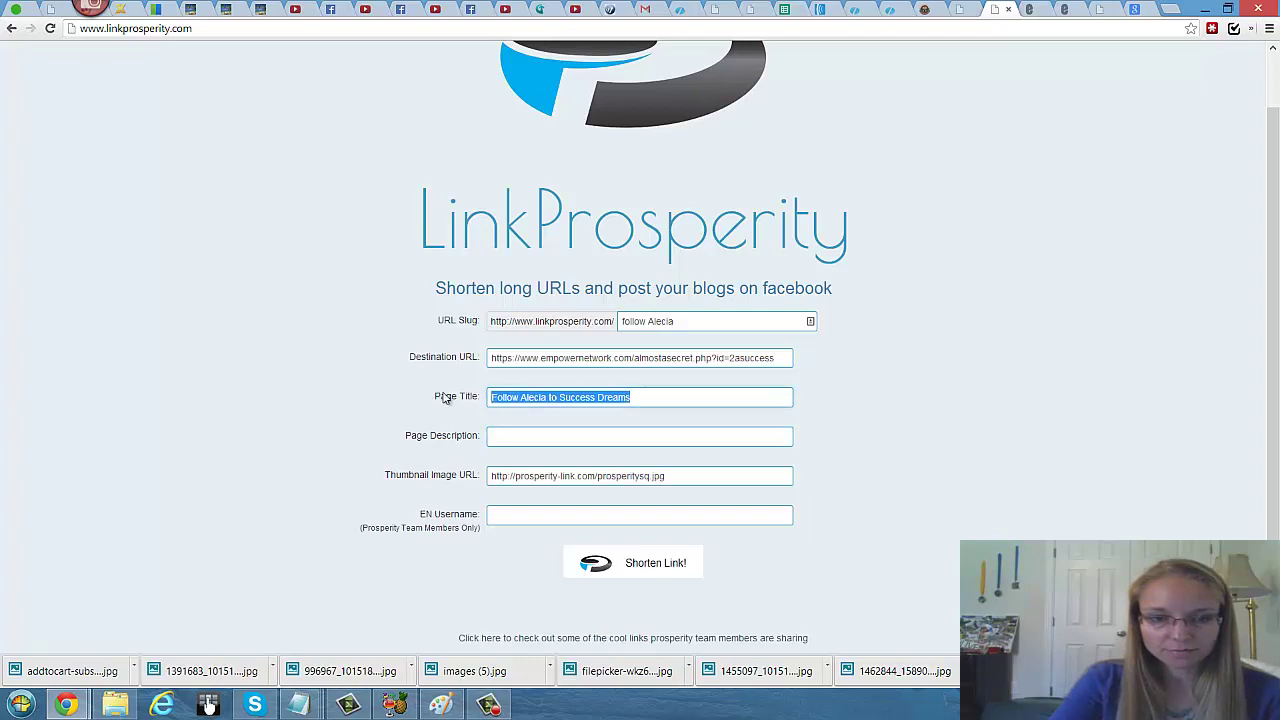
{"action": "left_click", "coordinate": [501, 438]}
{"action": "key", "text": "ctrl+v"}
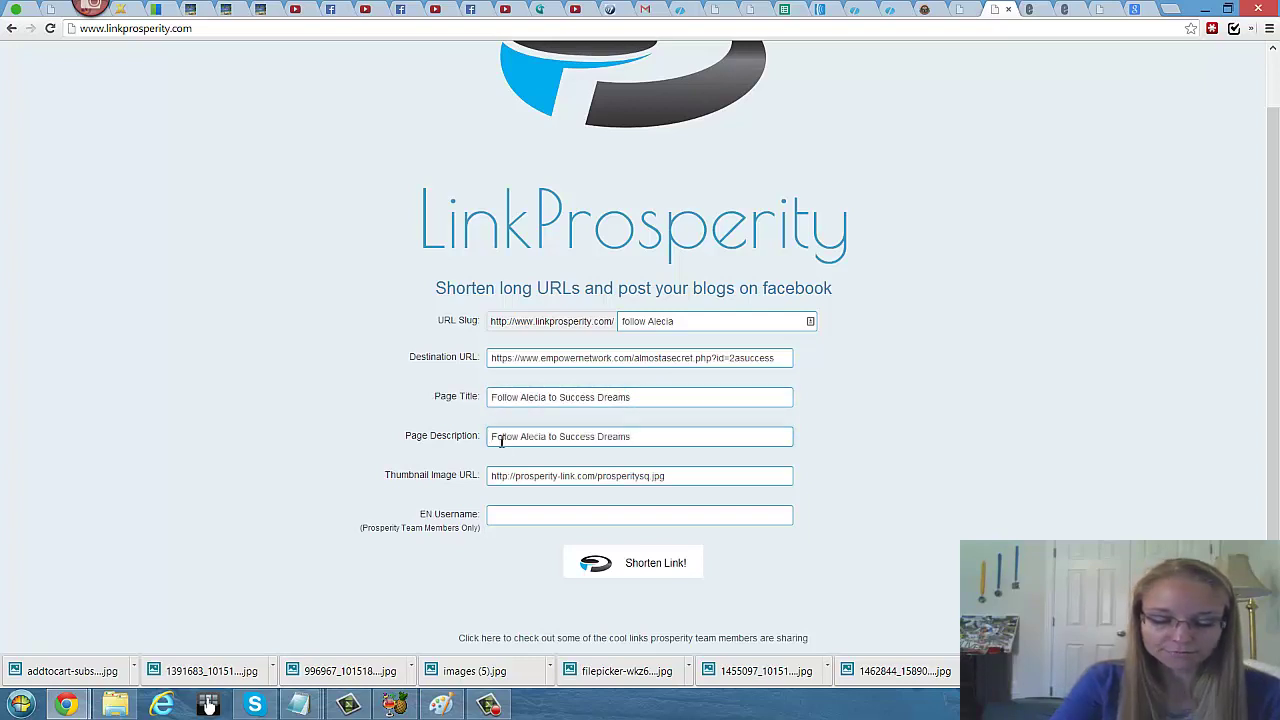
{"action": "type", "text": "- New"}
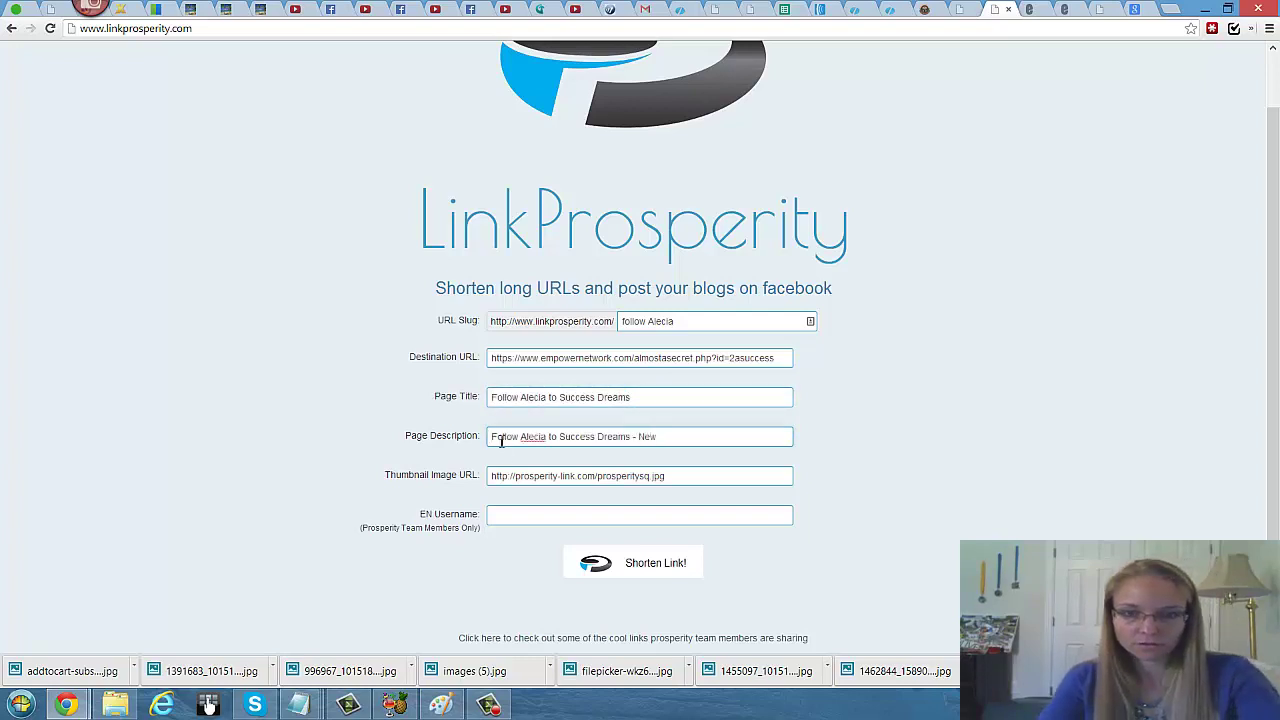
{"action": "type", "text": " enlrepreneurship journey"}
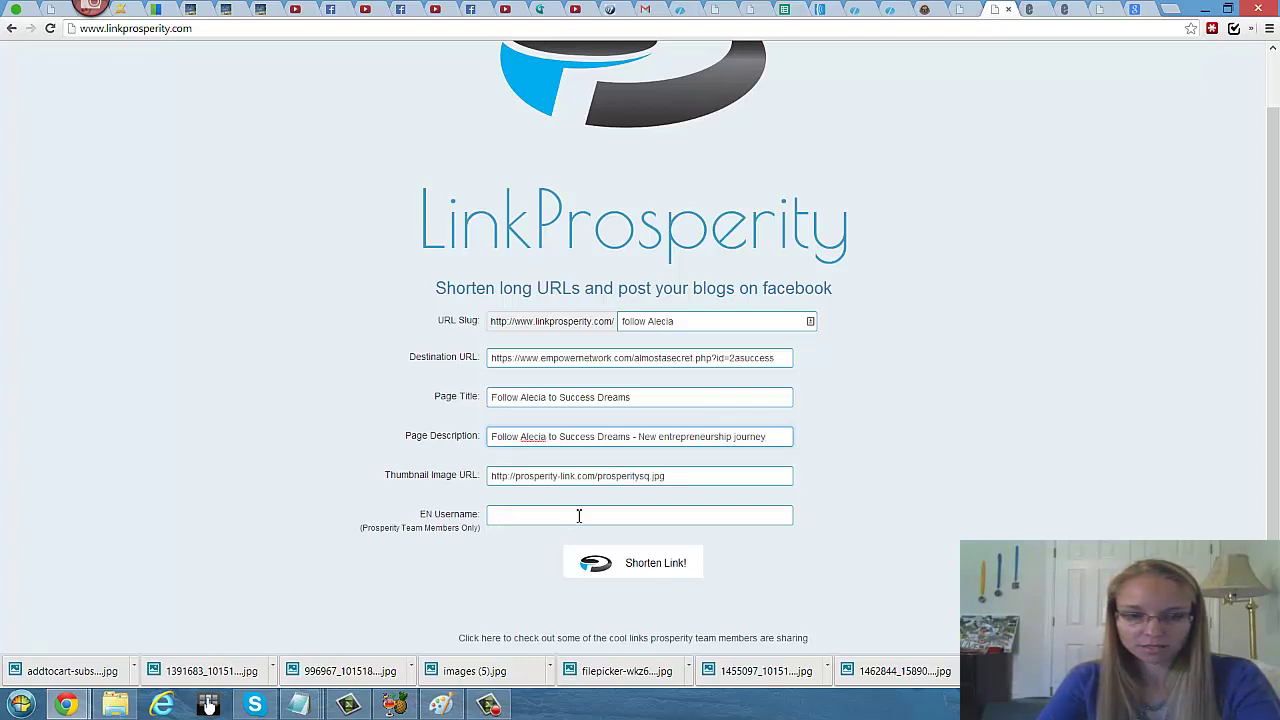
{"action": "left_click", "coordinate": [673, 483]}
{"action": "scroll", "coordinate": [748, 514], "scroll_direction": "down", "scroll_amount": 1}
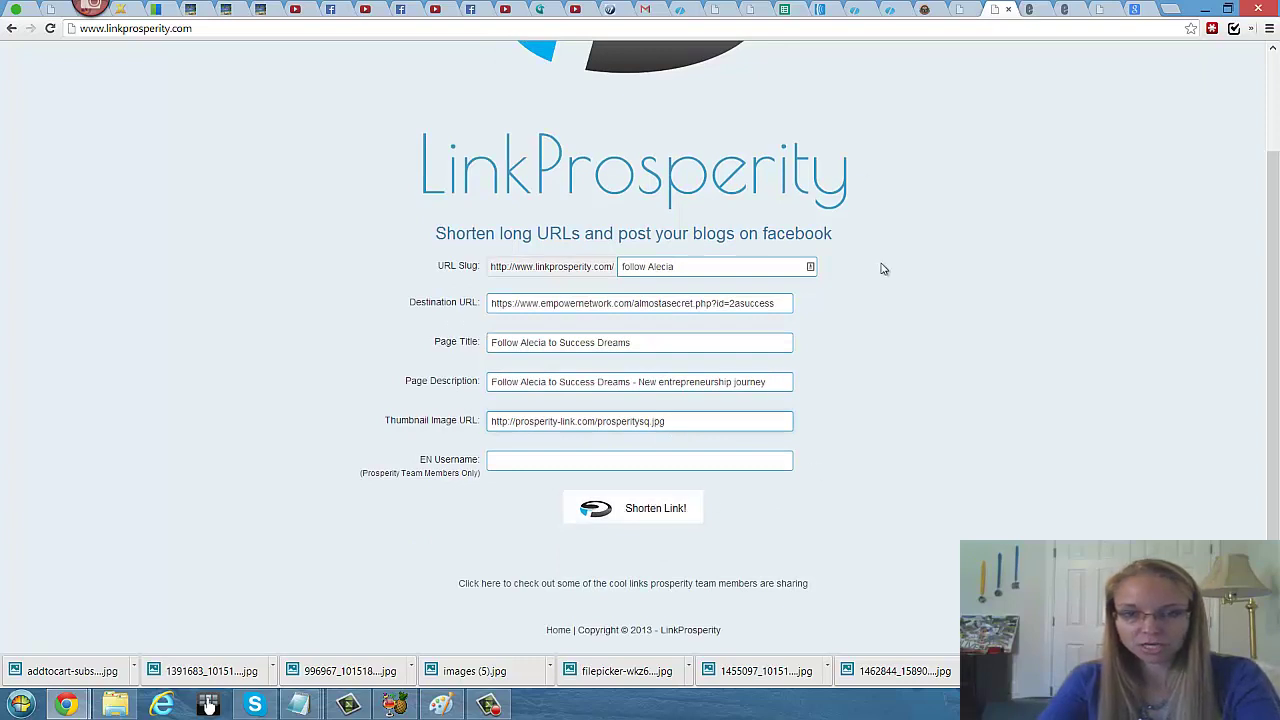
Step: Replace the Thumbnail Image URL with the Top Secret picture's address from Google Images
{"action": "left_click", "coordinate": [1140, 9]}
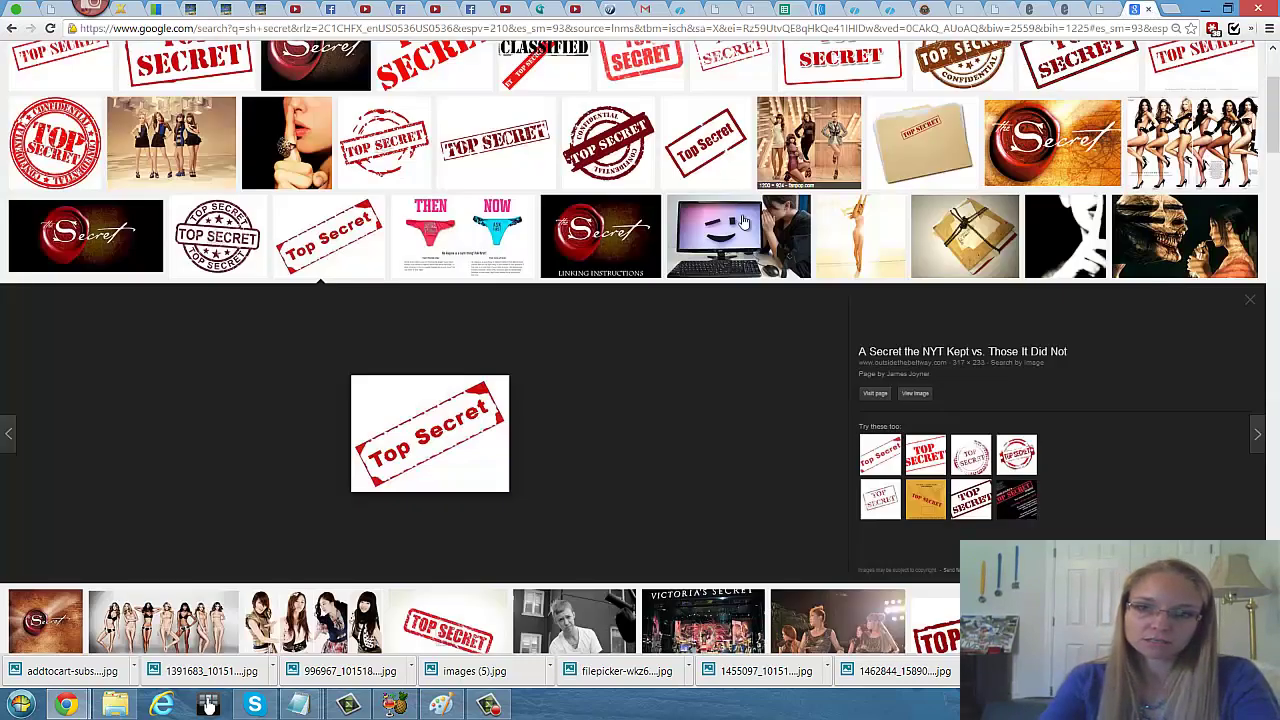
{"action": "right_click", "coordinate": [455, 426]}
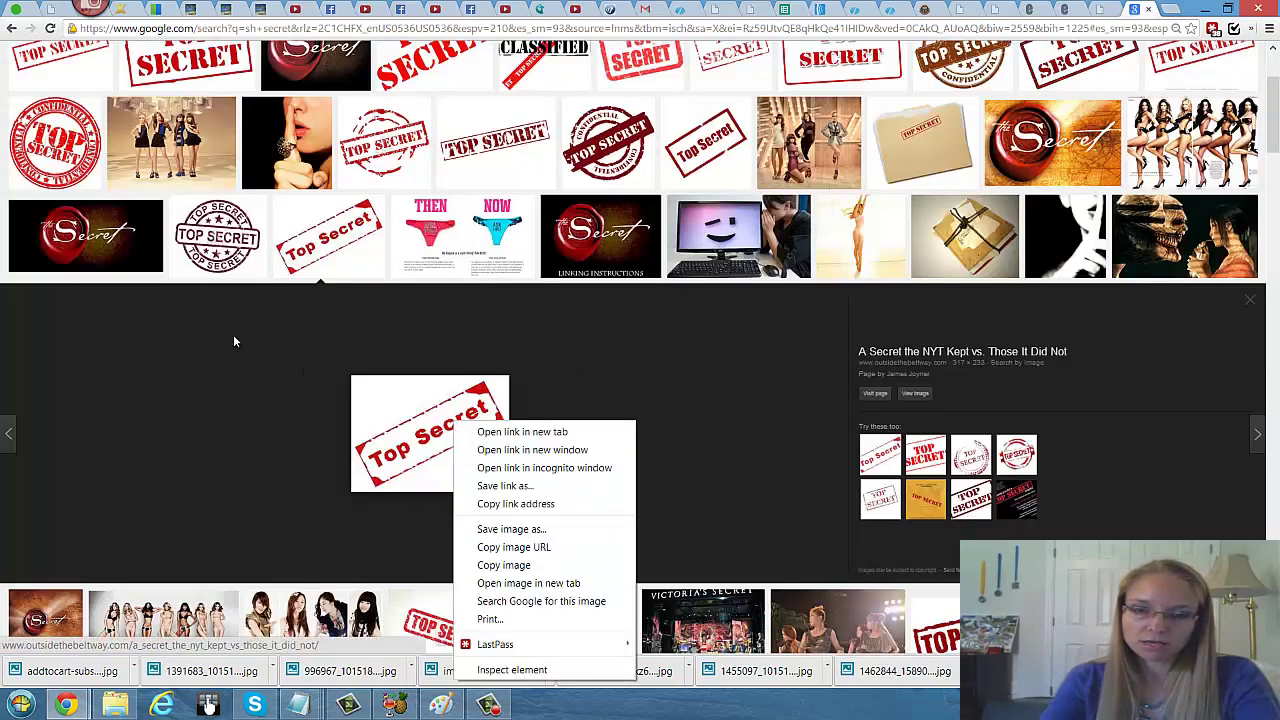
{"action": "left_click", "coordinate": [527, 548]}
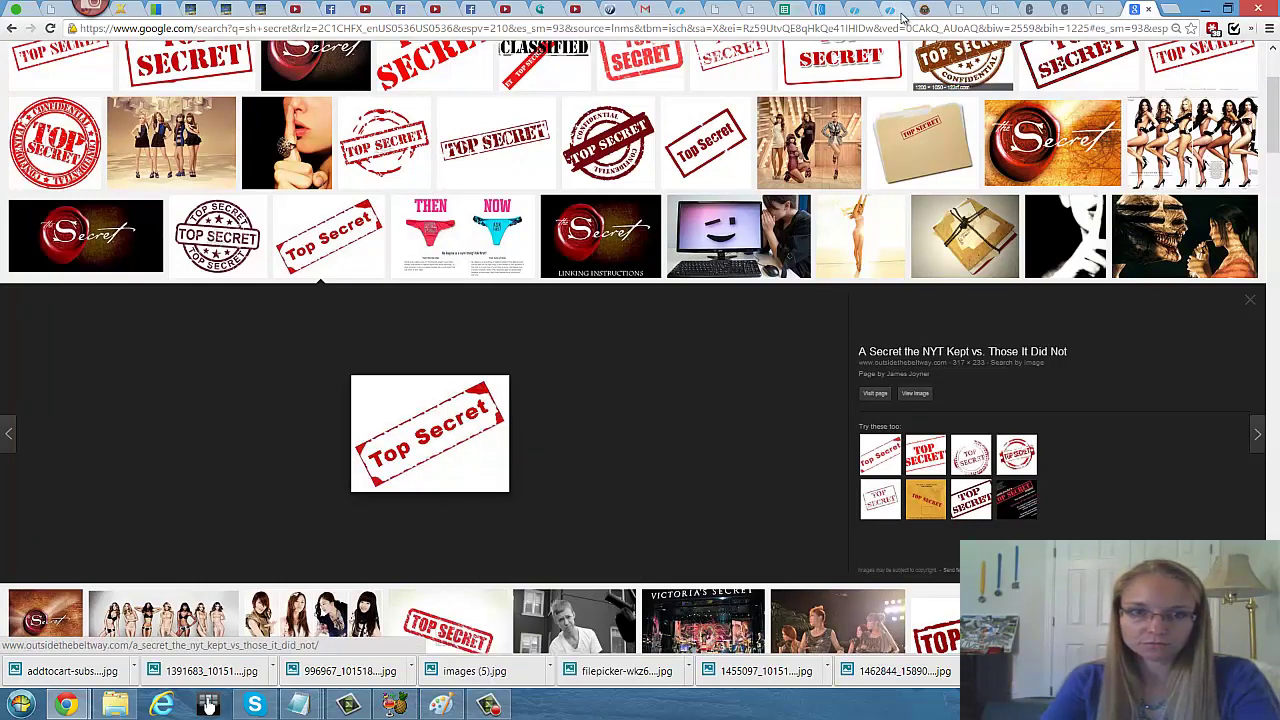
{"action": "left_click", "coordinate": [985, 9]}
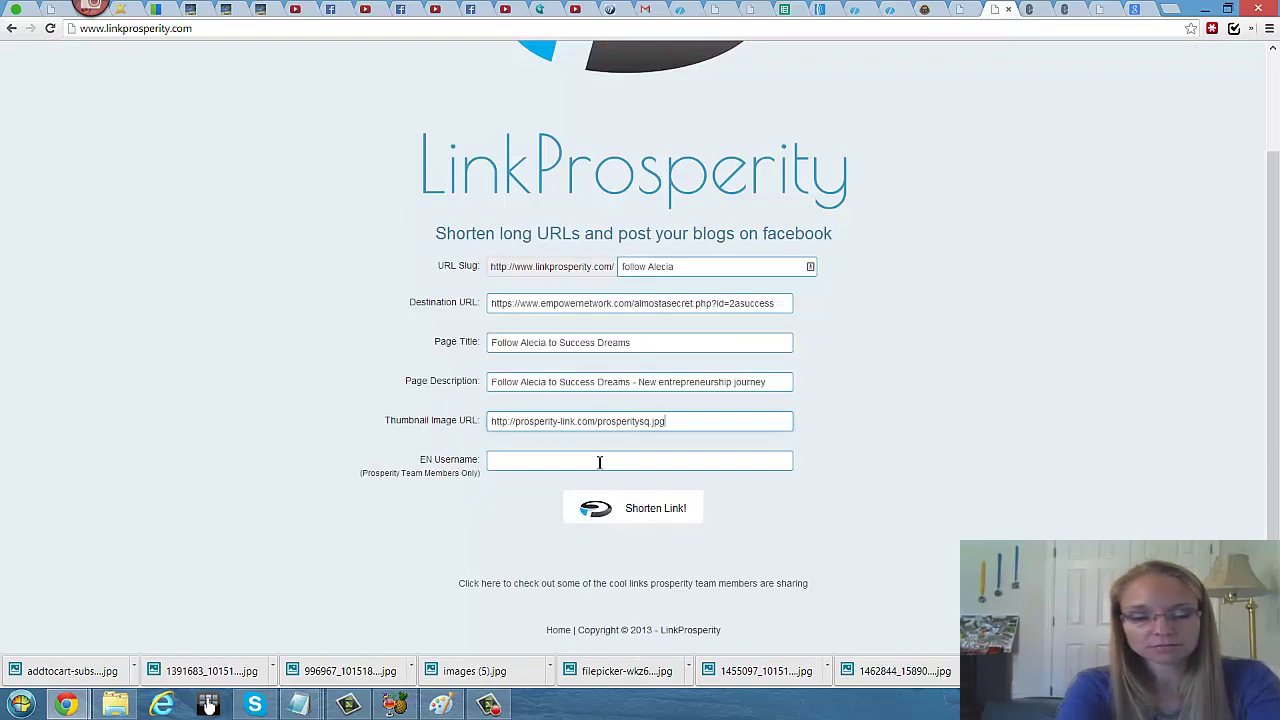
{"action": "left_click_drag", "start_coordinate": [685, 424], "coordinate": [274, 403]}
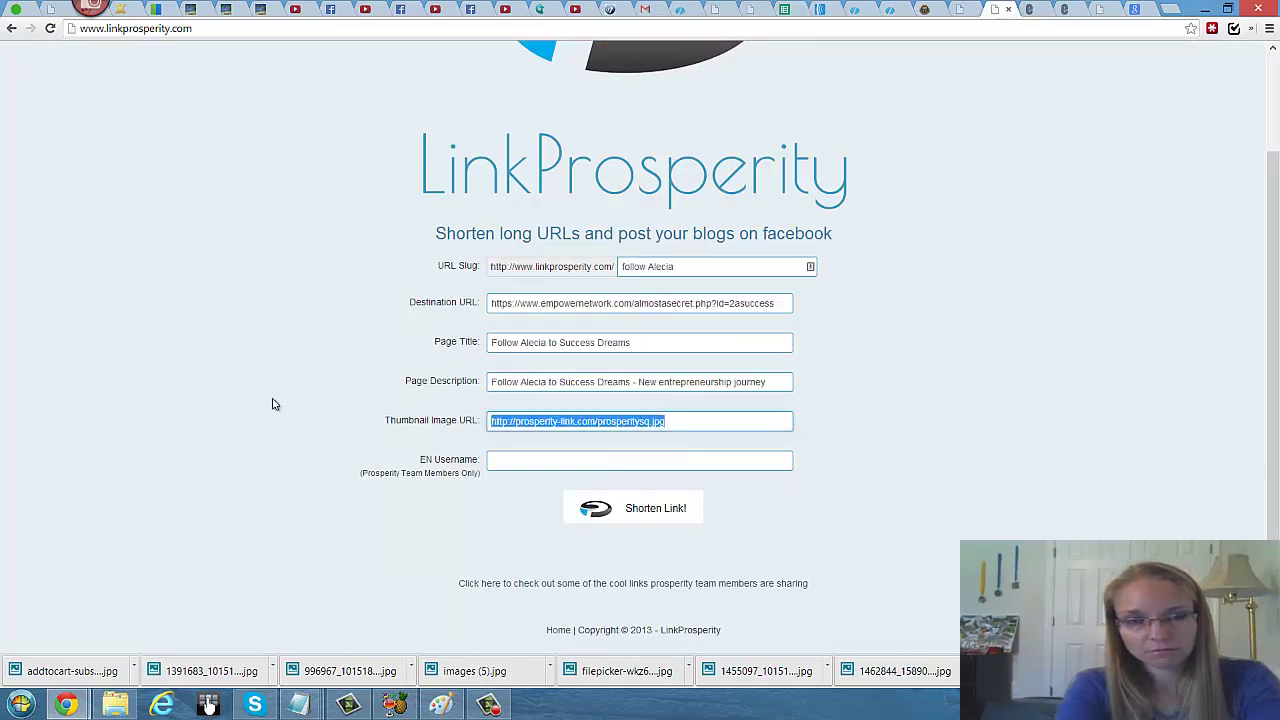
{"action": "key", "text": "ctrl+v"}
Step: Fill in the EN Username field with the suggested Empower Network username
{"action": "left_click", "coordinate": [516, 463]}
{"action": "type", "text": "2"}
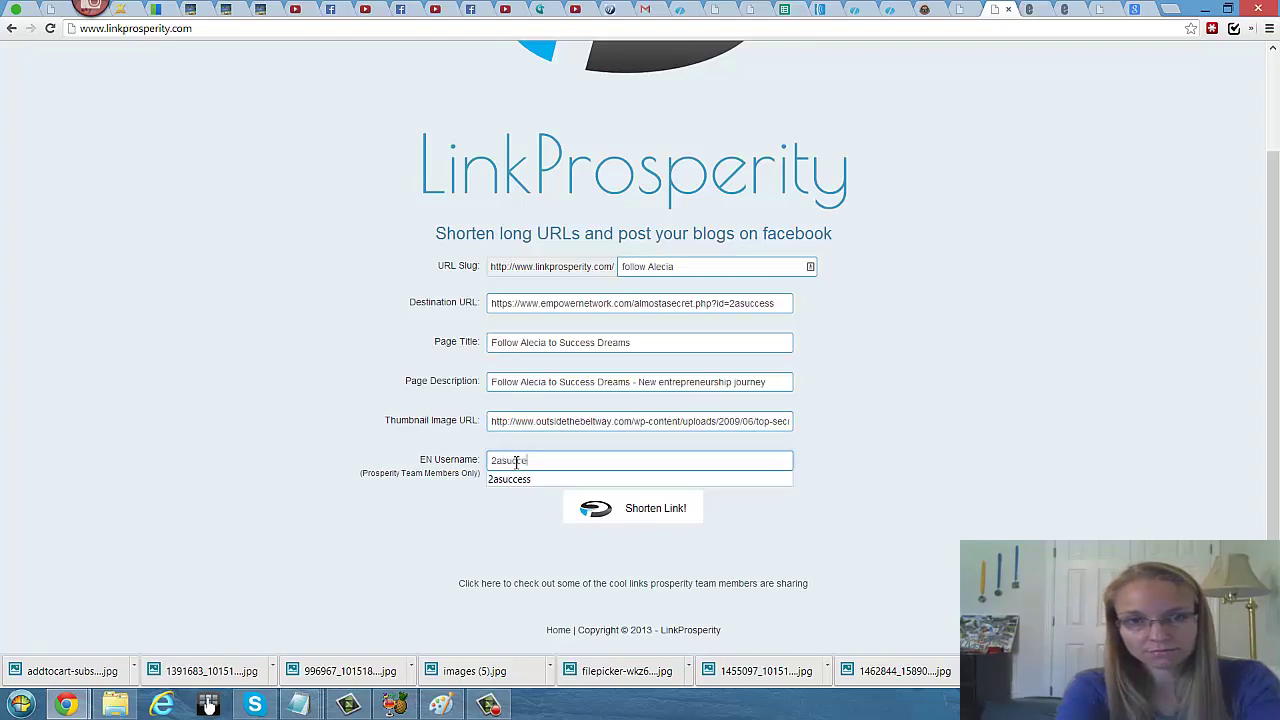
{"action": "type", "text": "asuccess"}
{"action": "left_click", "coordinate": [514, 480]}
{"action": "scroll", "coordinate": [935, 368], "scroll_direction": "up", "scroll_amount": 2}
{"action": "scroll", "coordinate": [910, 345], "scroll_direction": "down", "scroll_amount": 2}
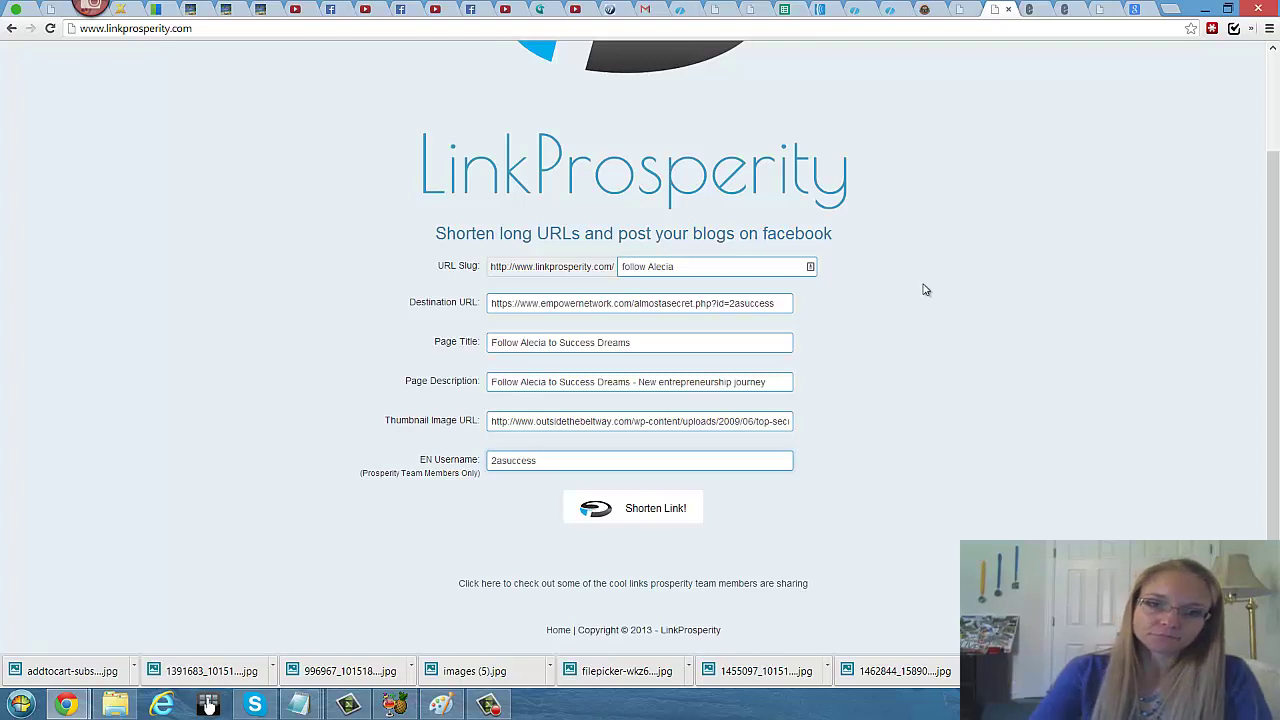
{"action": "scroll", "coordinate": [925, 290], "scroll_direction": "up", "scroll_amount": 2}
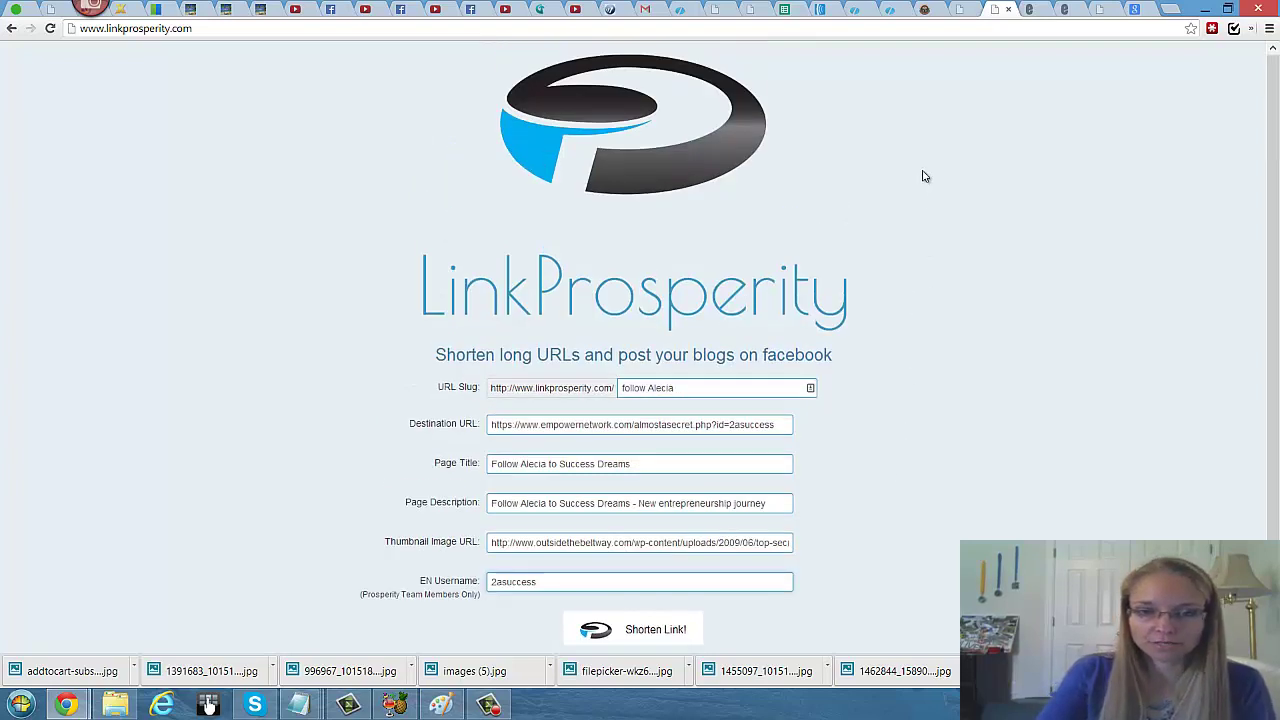
{"action": "scroll", "coordinate": [925, 178], "scroll_direction": "down", "scroll_amount": 2}
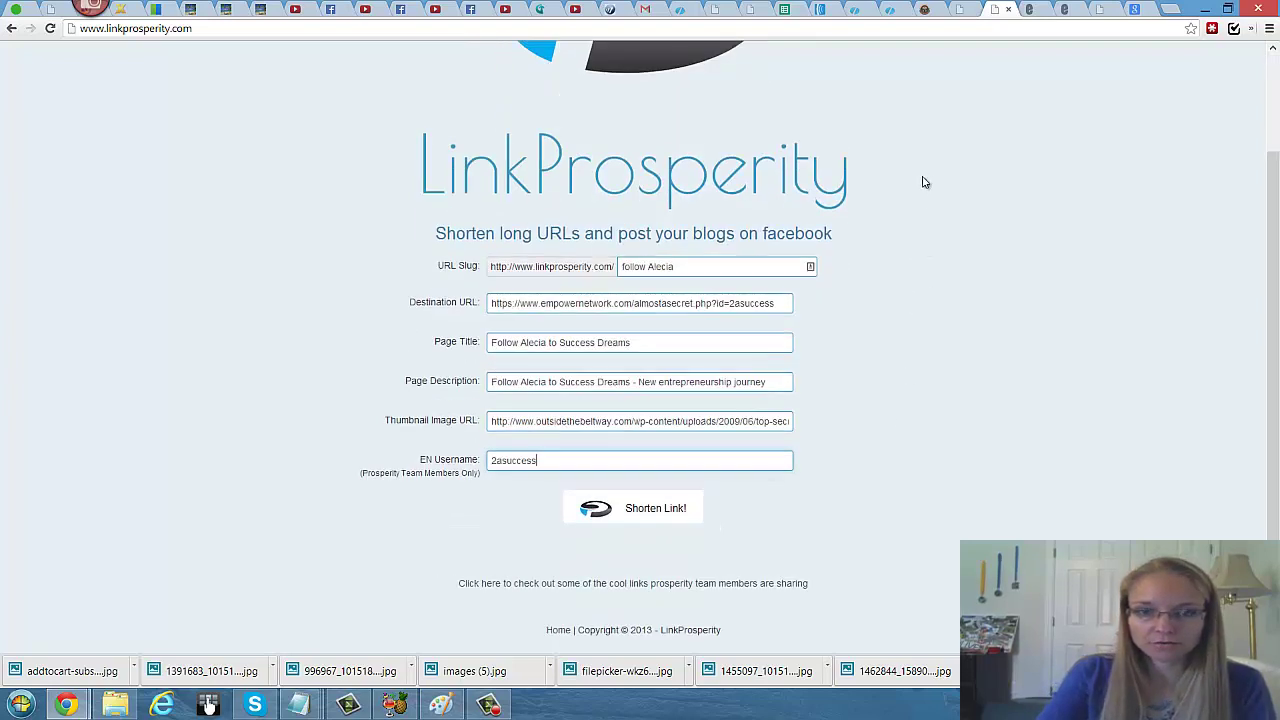
Step: Create the LinkProsperity short link and remove a mistakenly pasted image address from the notes
{"action": "left_click", "coordinate": [658, 510]}
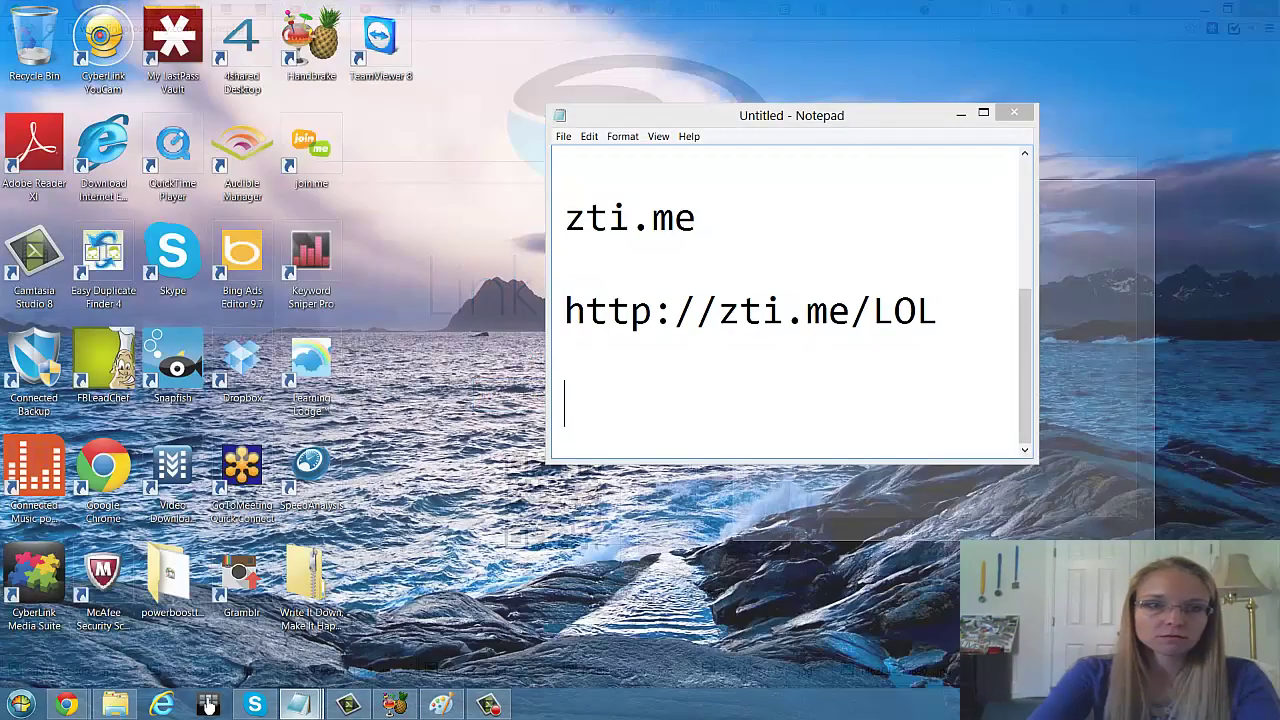
{"action": "left_click", "coordinate": [298, 705]}
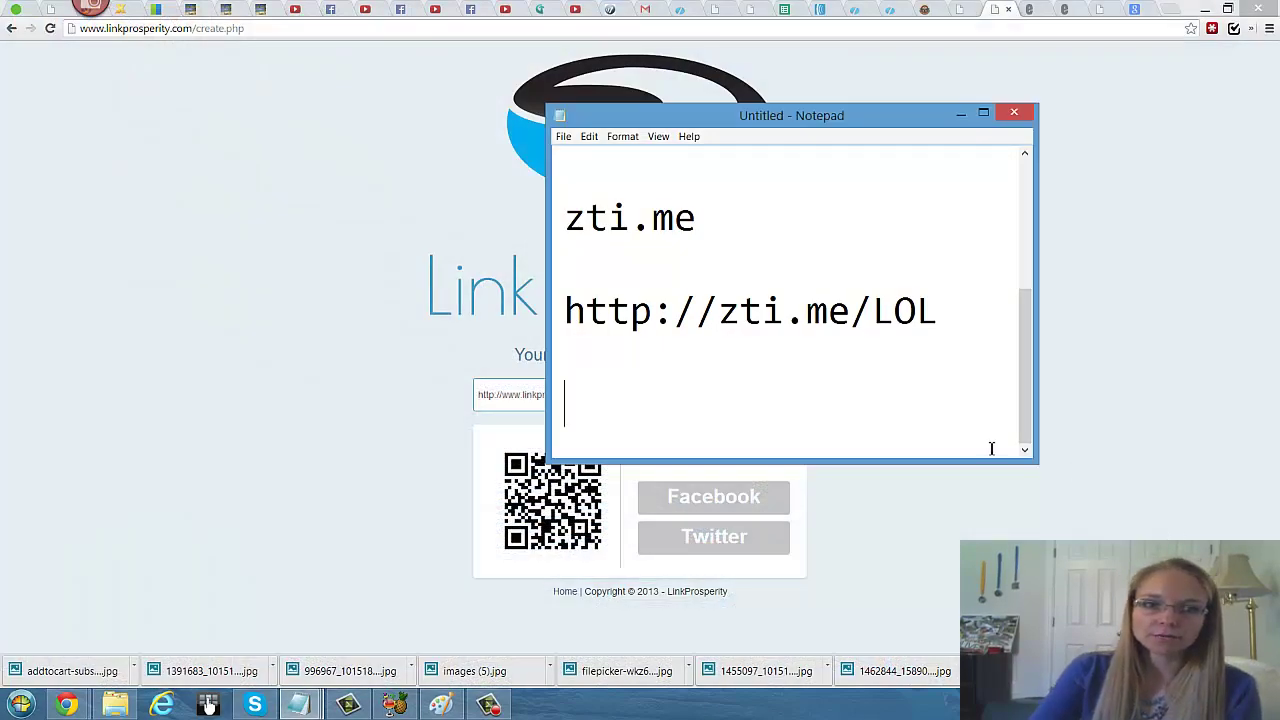
{"action": "key", "text": "ctrl+v"}
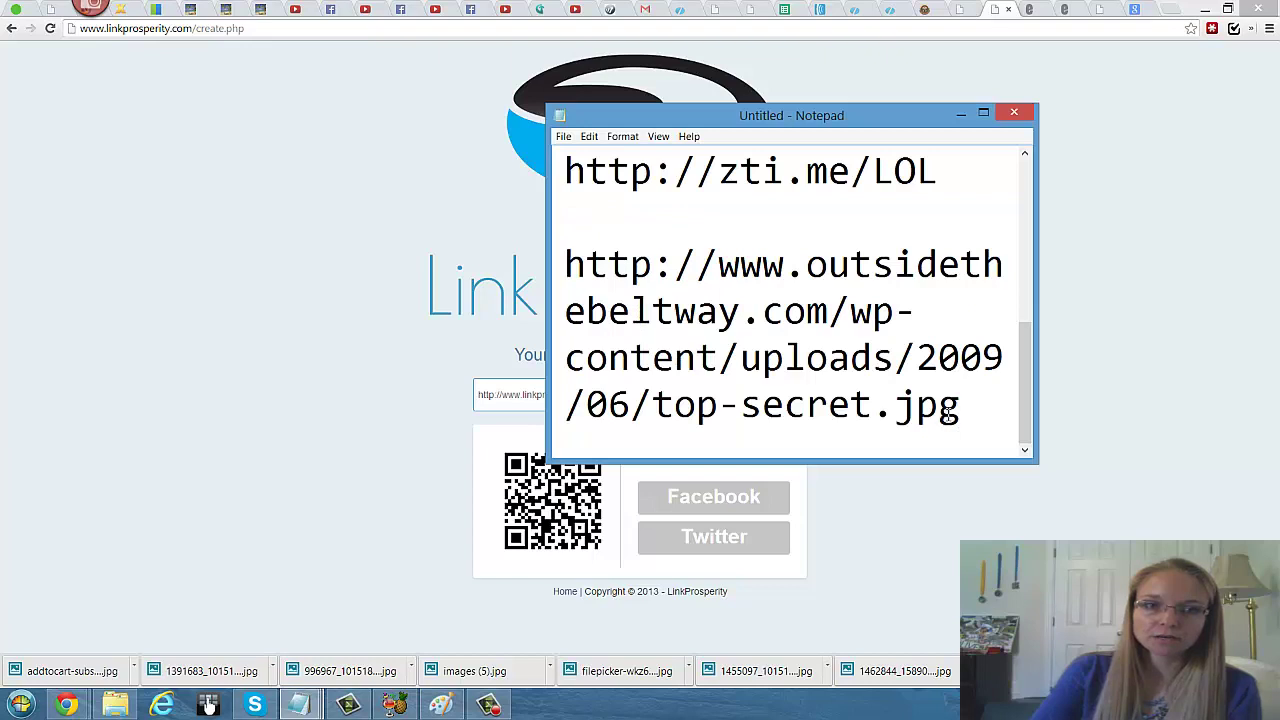
{"action": "left_click_drag", "start_coordinate": [986, 414], "coordinate": [573, 258]}
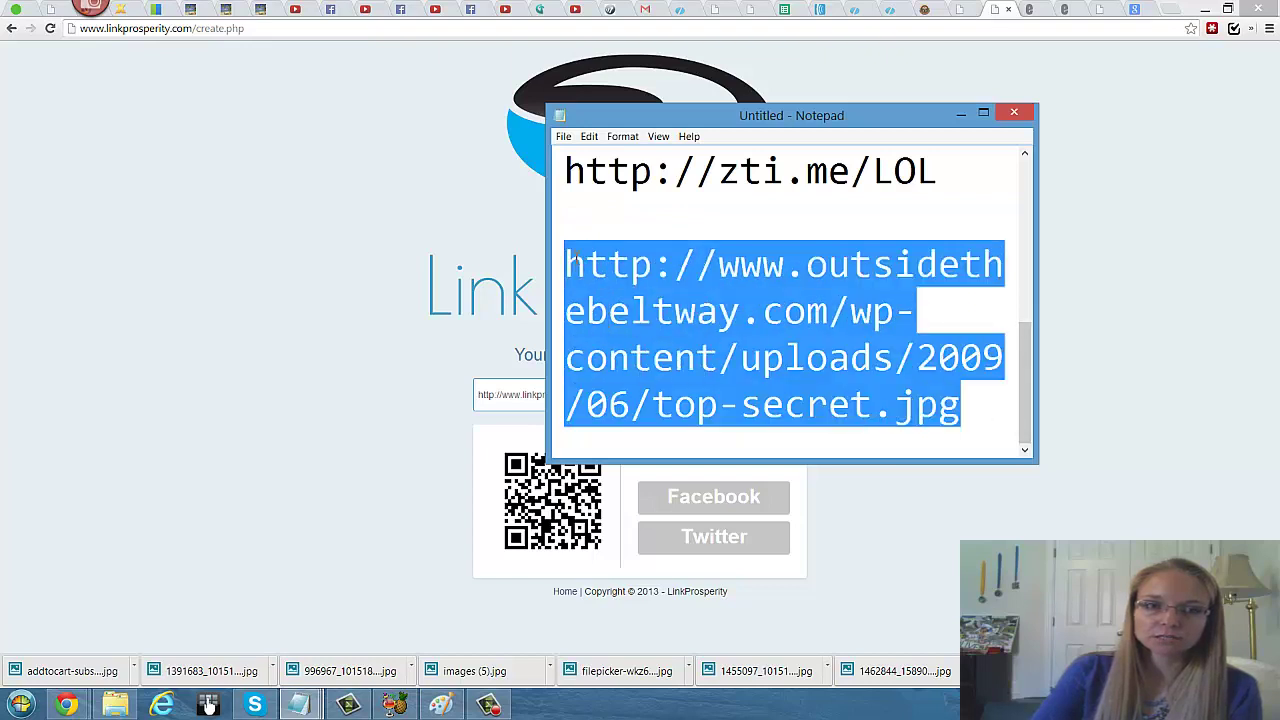
{"action": "key", "text": "ctrl+x"}
{"action": "left_click", "coordinate": [487, 470]}
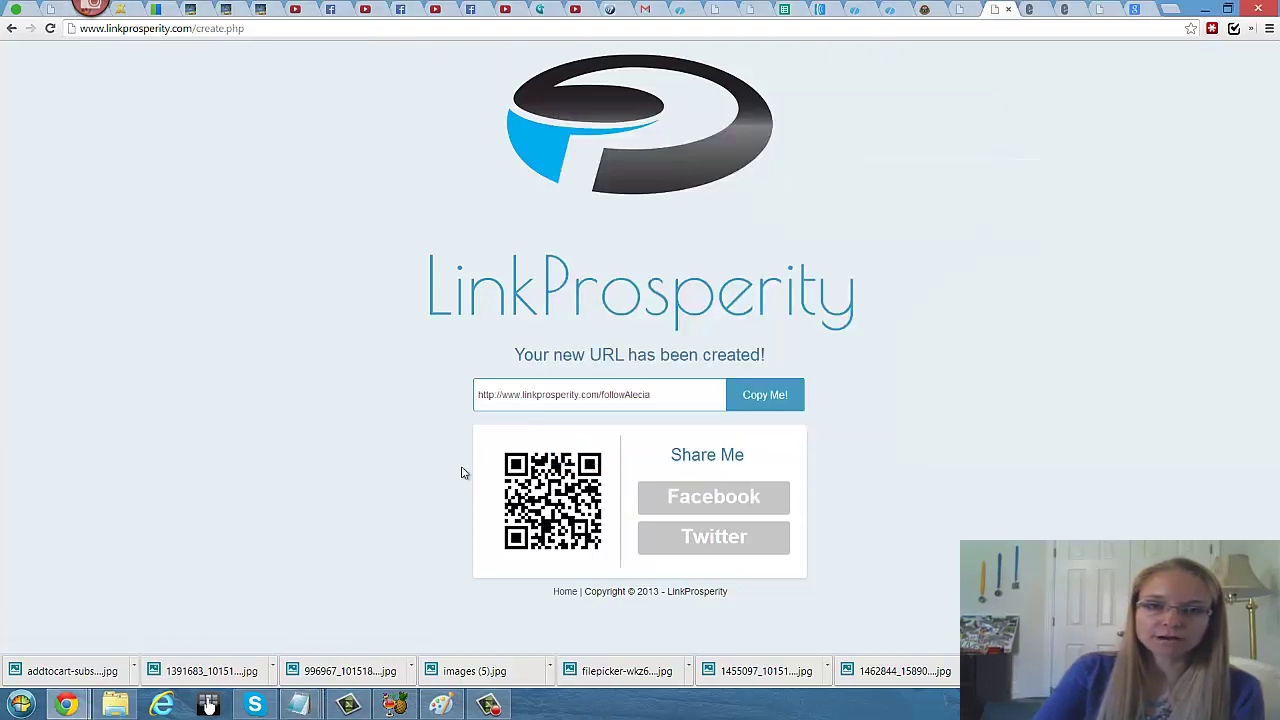
Step: Copy the new linkprosperity.com short URL into the notes below the zti.me link, then minimize Notepad
{"action": "left_click_drag", "start_coordinate": [657, 396], "coordinate": [306, 396]}
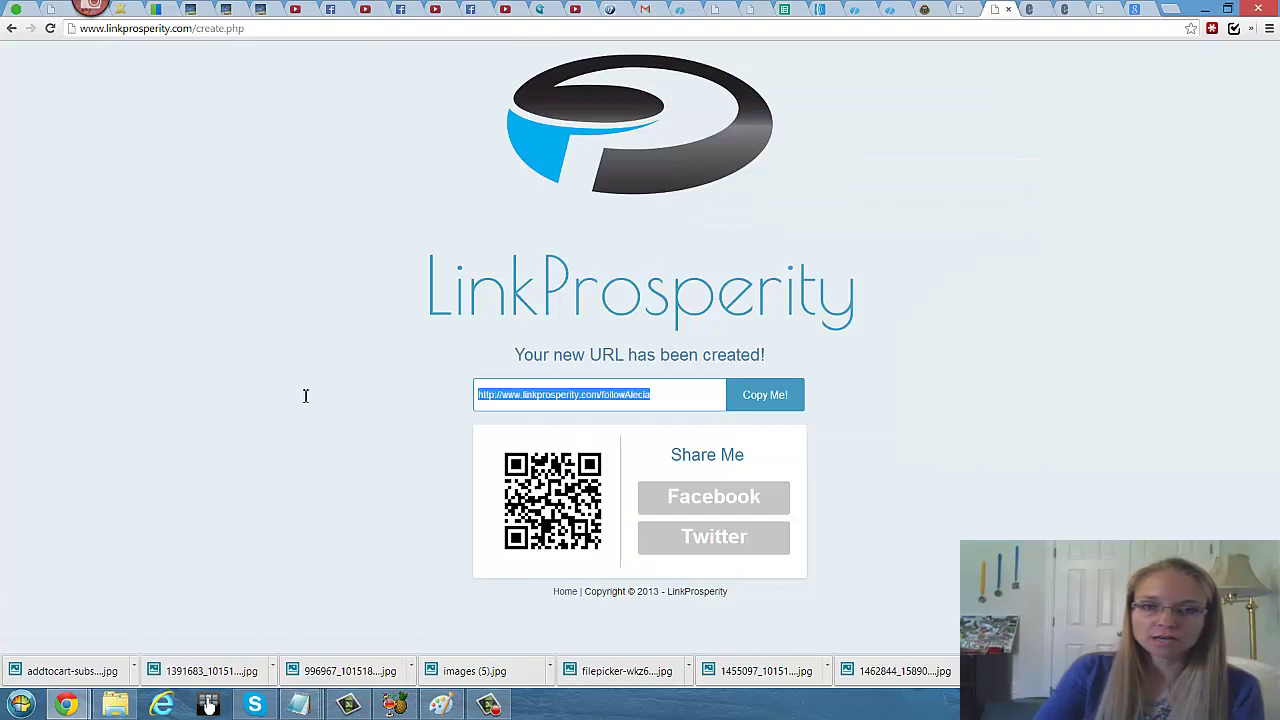
{"action": "right_click", "coordinate": [510, 396]}
{"action": "left_click", "coordinate": [557, 464]}
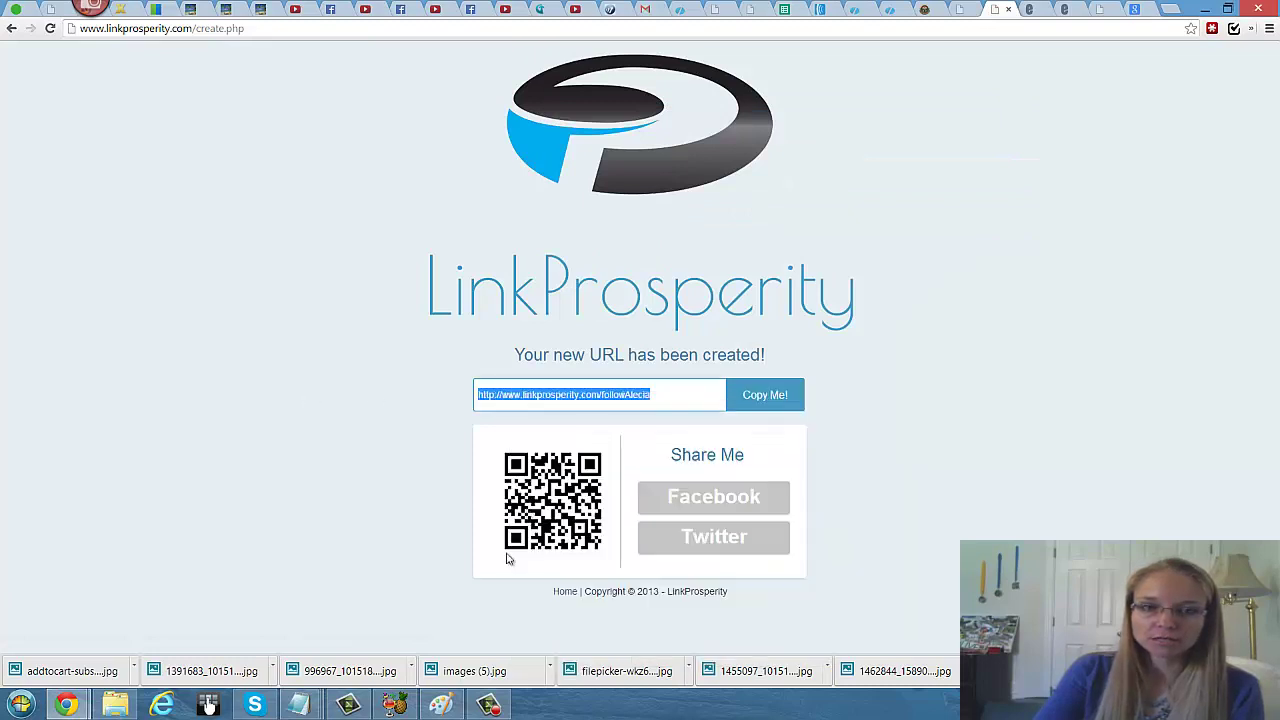
{"action": "left_click", "coordinate": [298, 705]}
{"action": "left_click", "coordinate": [900, 640]}
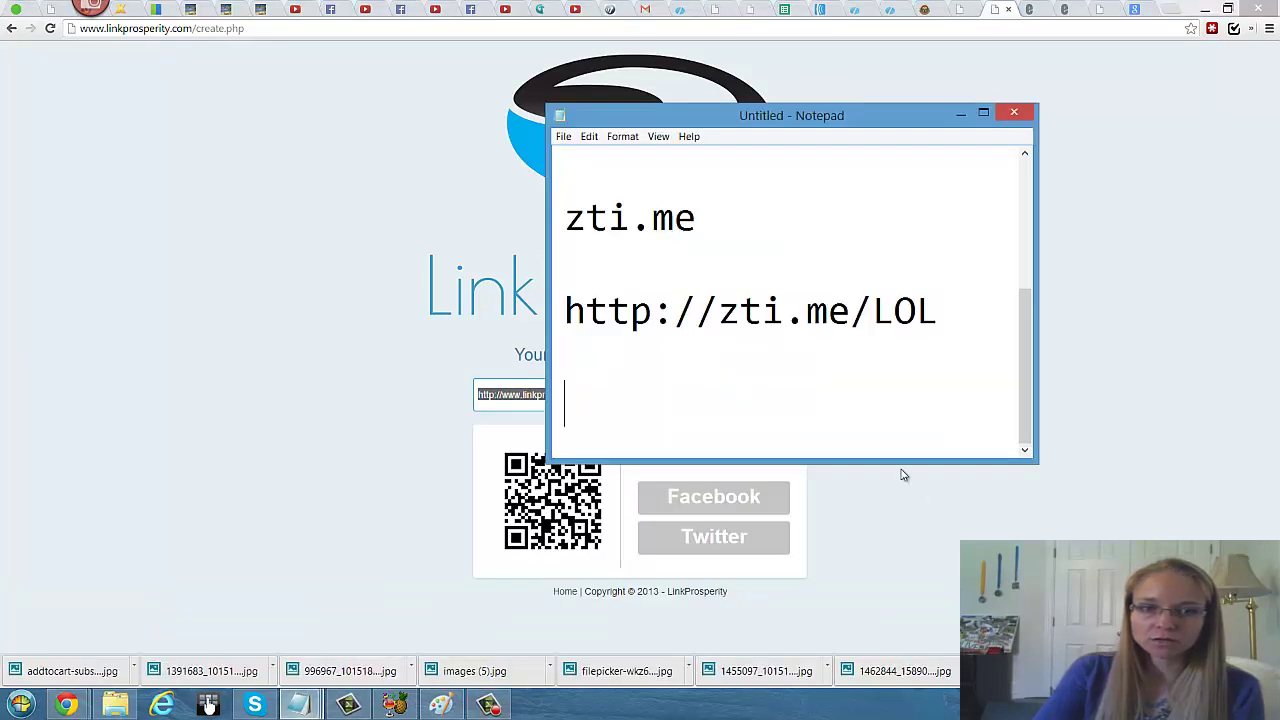
{"action": "left_click", "coordinate": [636, 405]}
{"action": "key", "text": "ctrl+v"}
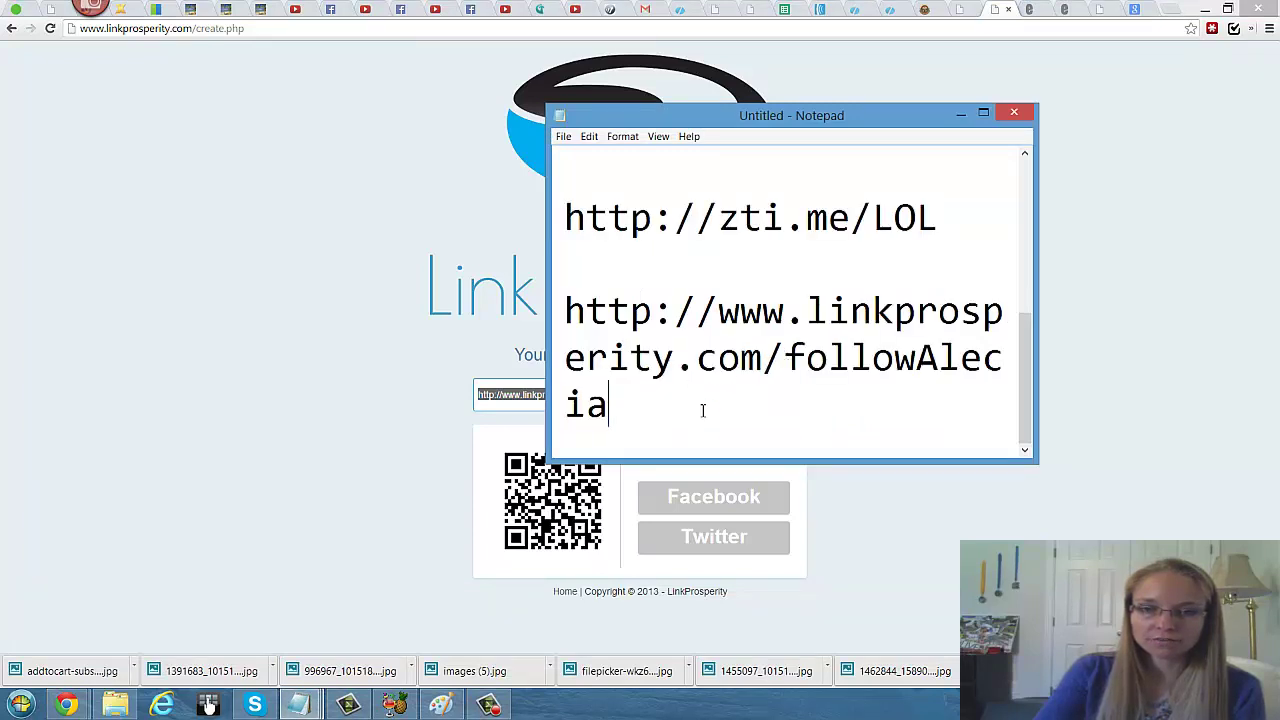
{"action": "key", "text": "Return"}
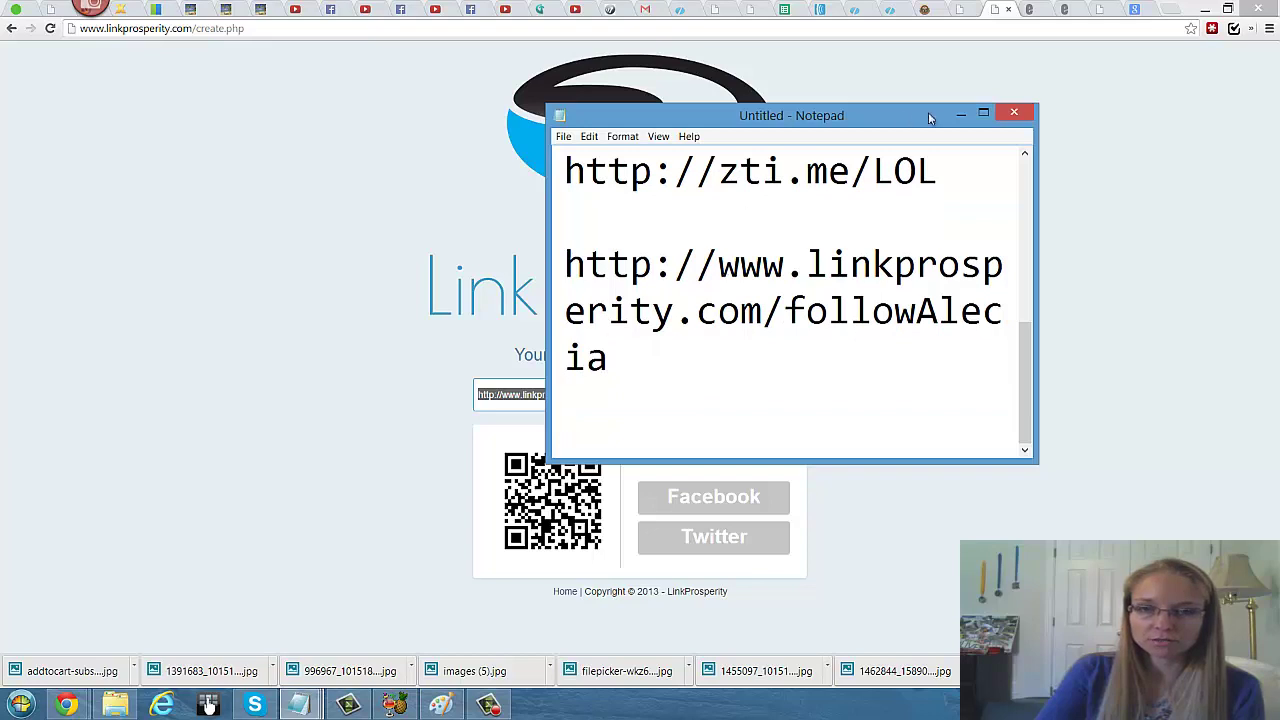
{"action": "left_click", "coordinate": [960, 114]}
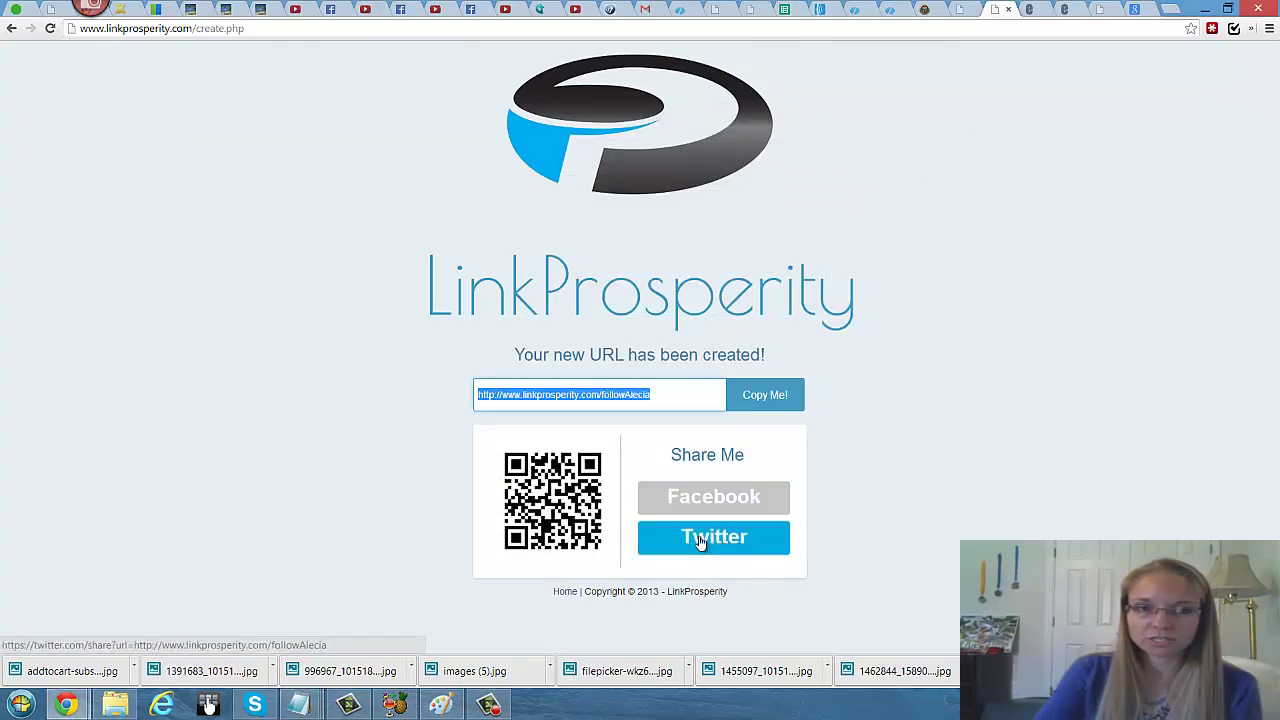
Step: Tweet the short link with 'New insider secrets from a new survey I collected.' and return to LinkProsperity
{"action": "left_click", "coordinate": [748, 549]}
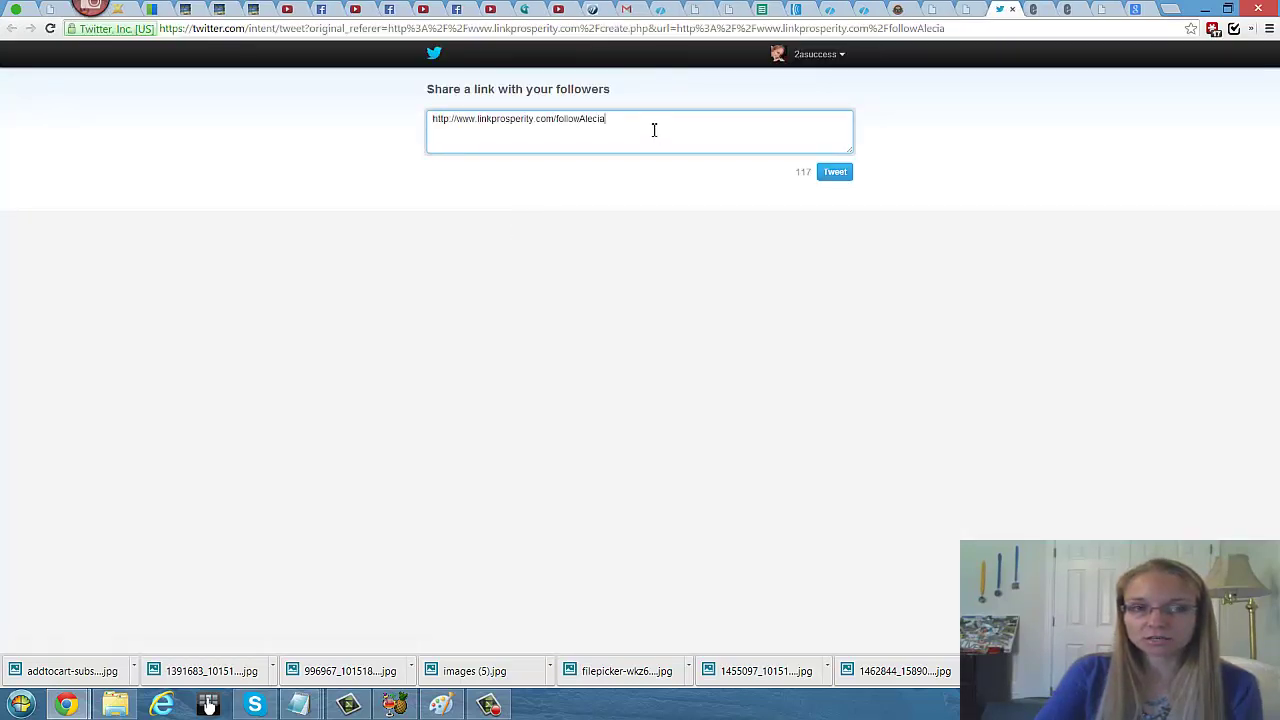
{"action": "type", "text": "-"}
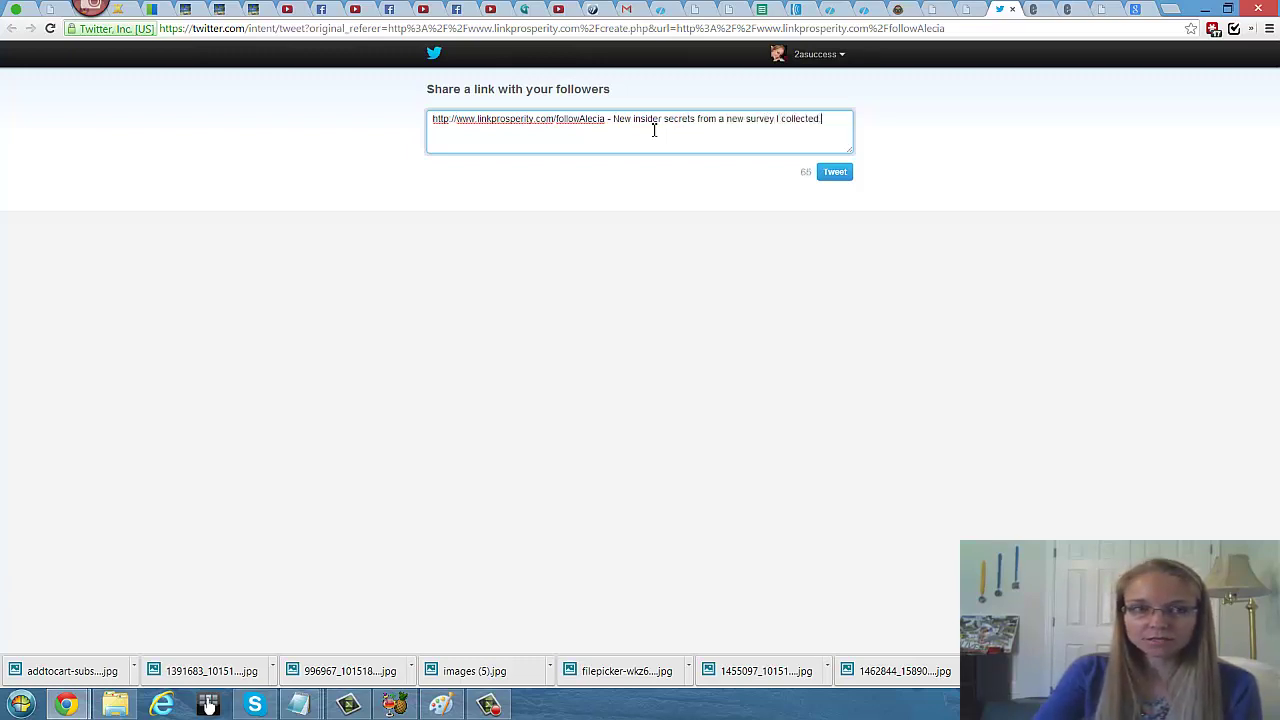
{"action": "left_click", "coordinate": [834, 172]}
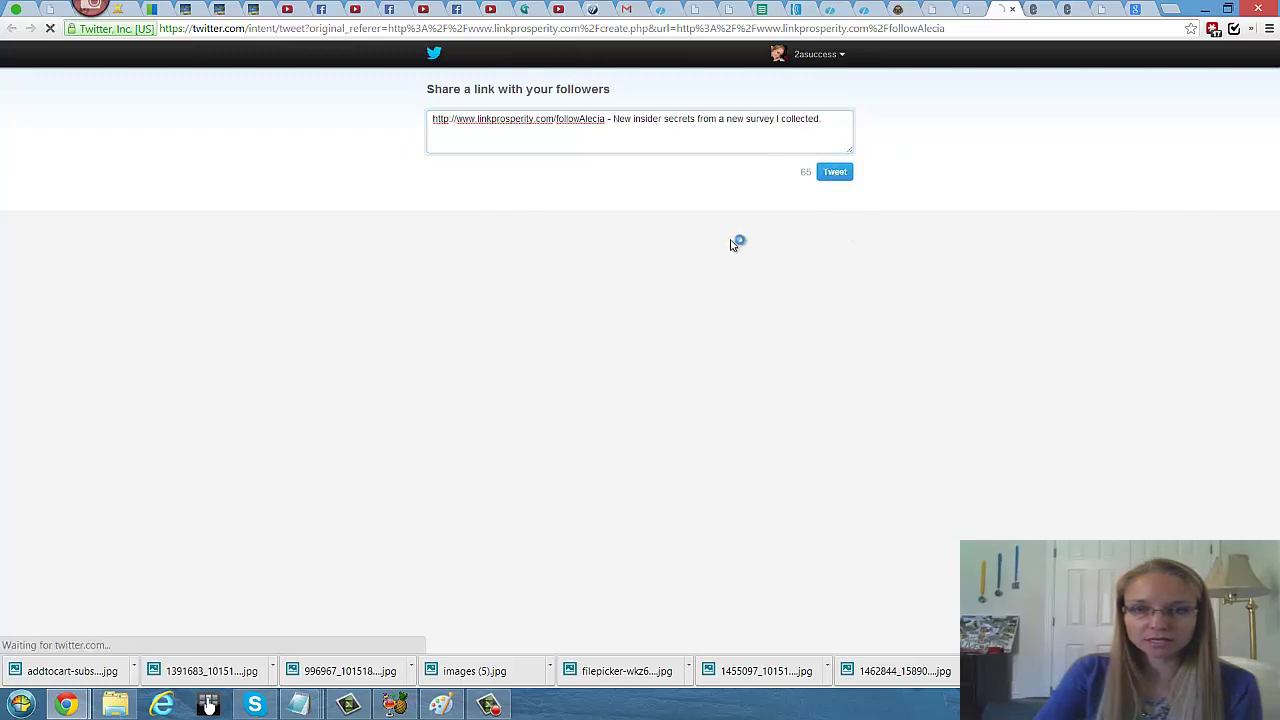
{"action": "left_click", "coordinate": [443, 187]}
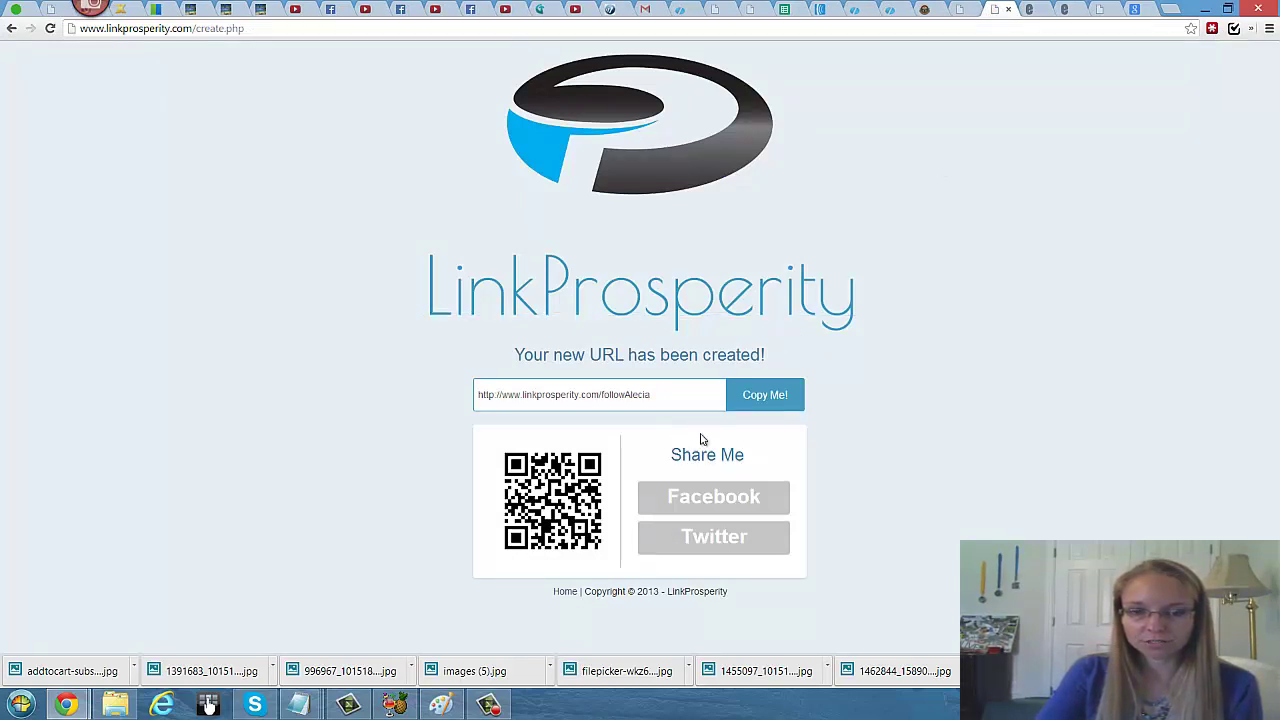
Step: Load the copied LinkProsperity short URL in the Google Images tab to test it
{"action": "left_click_drag", "start_coordinate": [683, 395], "coordinate": [381, 397]}
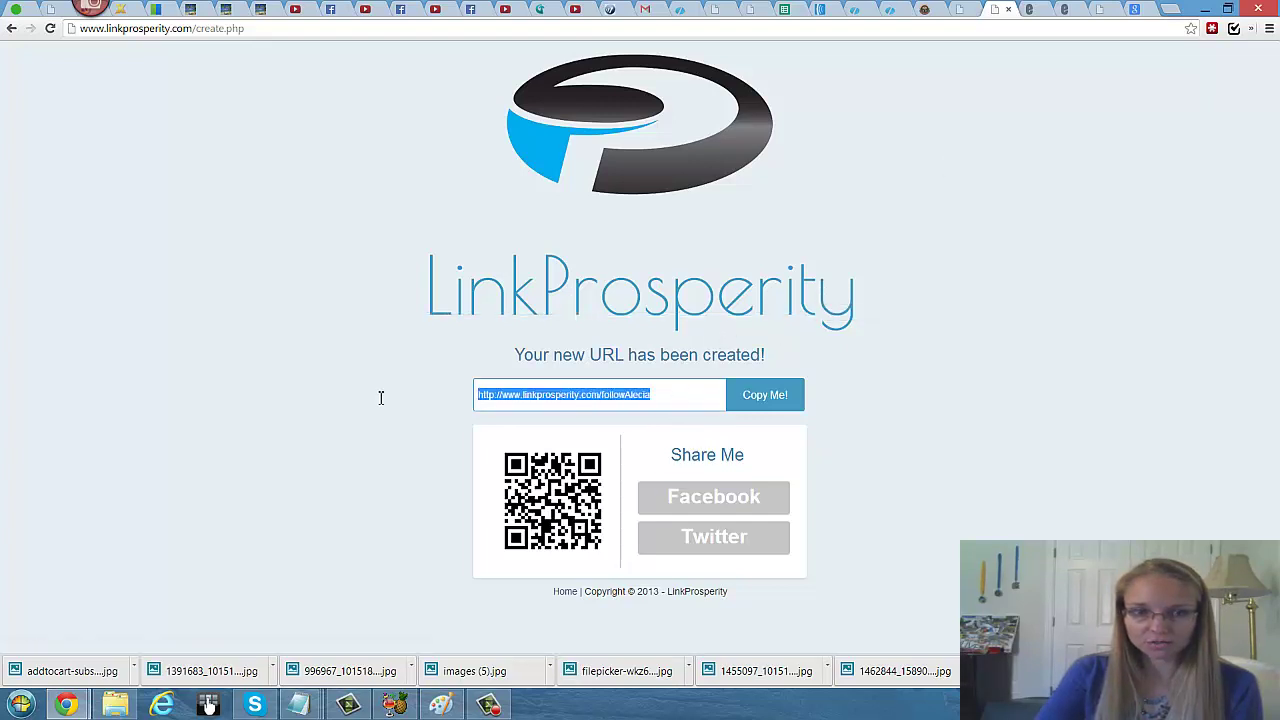
{"action": "right_click", "coordinate": [533, 400]}
{"action": "left_click", "coordinate": [566, 467]}
{"action": "left_click", "coordinate": [1137, 10]}
{"action": "left_click", "coordinate": [1085, 30]}
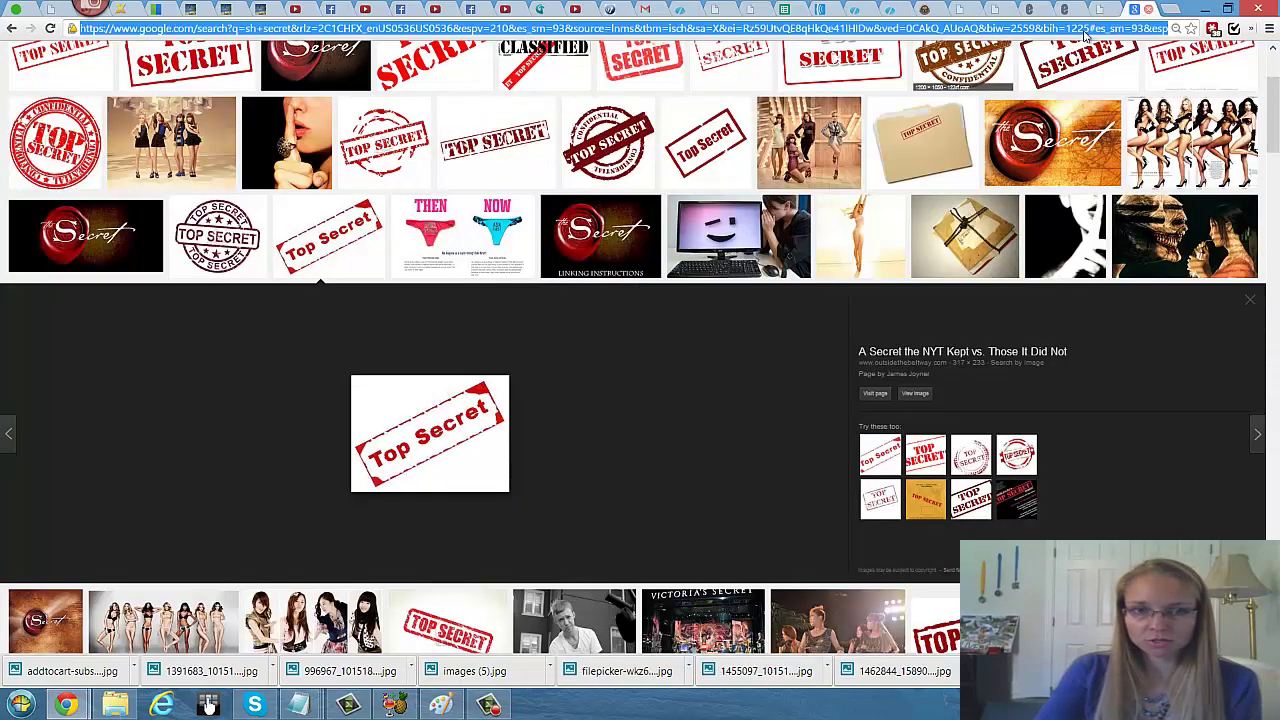
{"action": "key", "text": "ctrl+v"}
{"action": "key", "text": "Return"}
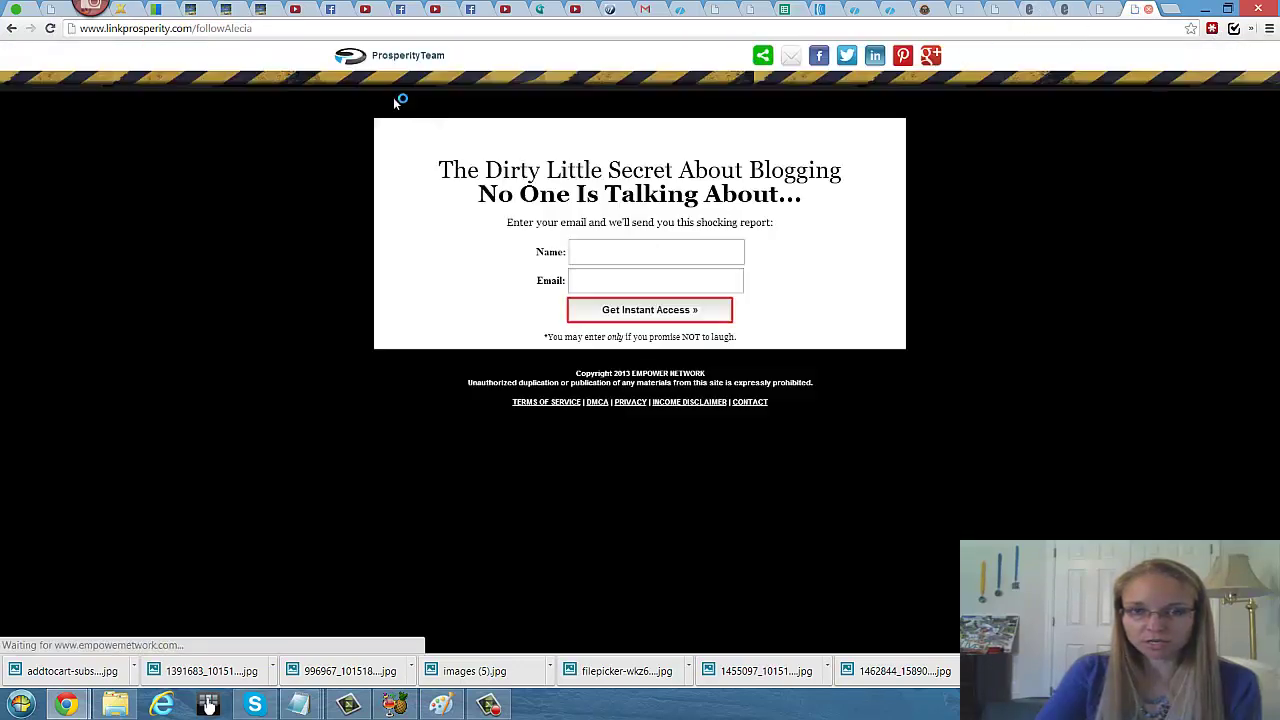
Step: Open the Visit My Blog and Questions? links in new tabs
{"action": "mouse_move", "coordinate": [395, 62]}
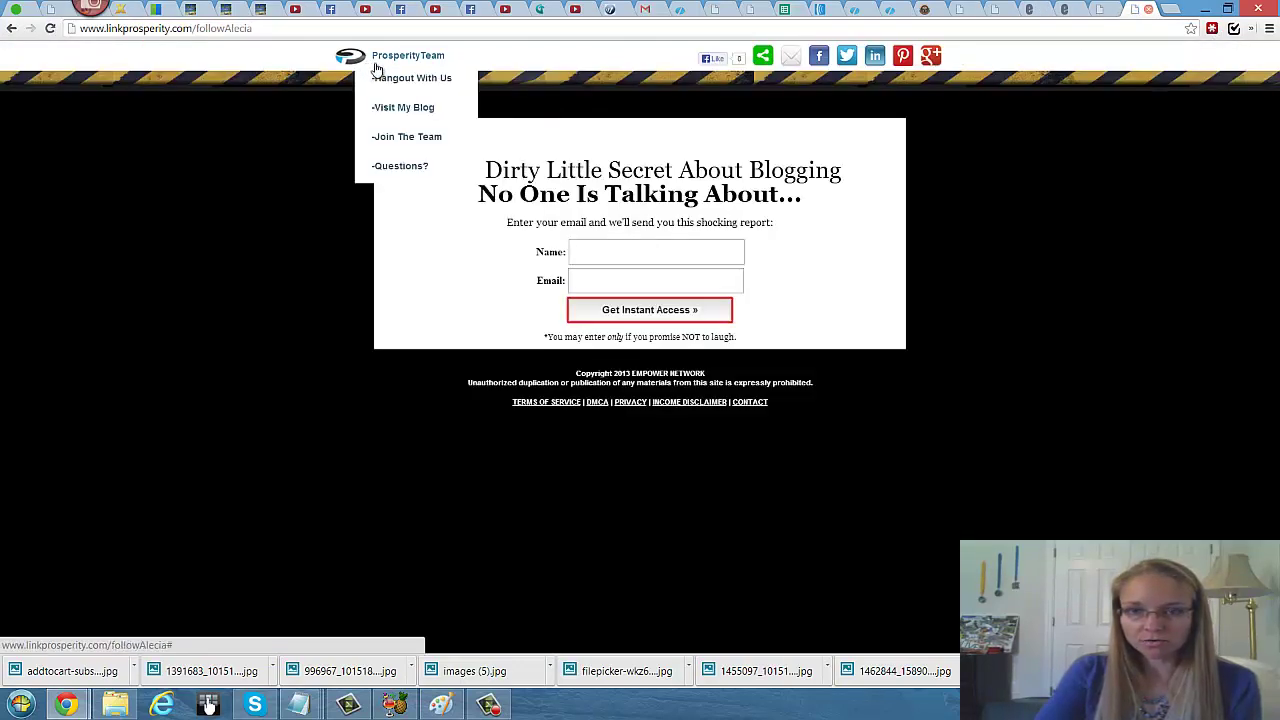
{"action": "right_click", "coordinate": [402, 112]}
{"action": "left_click", "coordinate": [468, 119]}
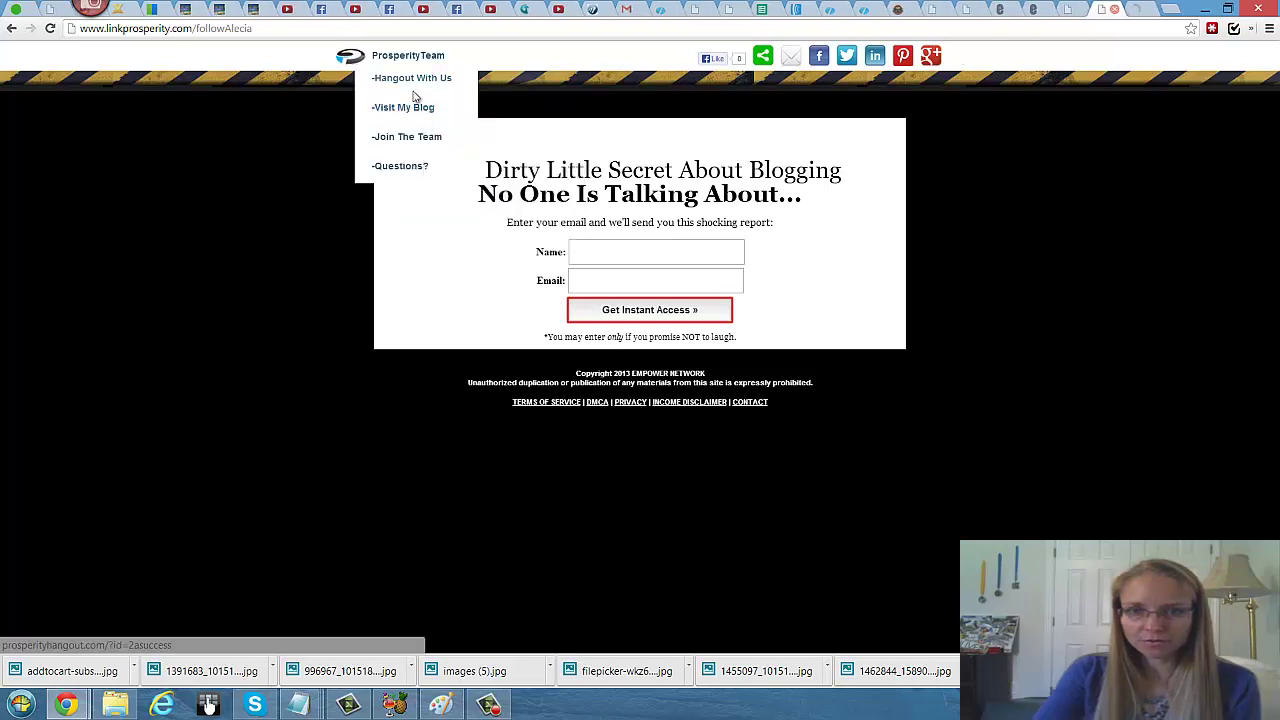
{"action": "right_click", "coordinate": [404, 167]}
{"action": "left_click", "coordinate": [460, 176]}
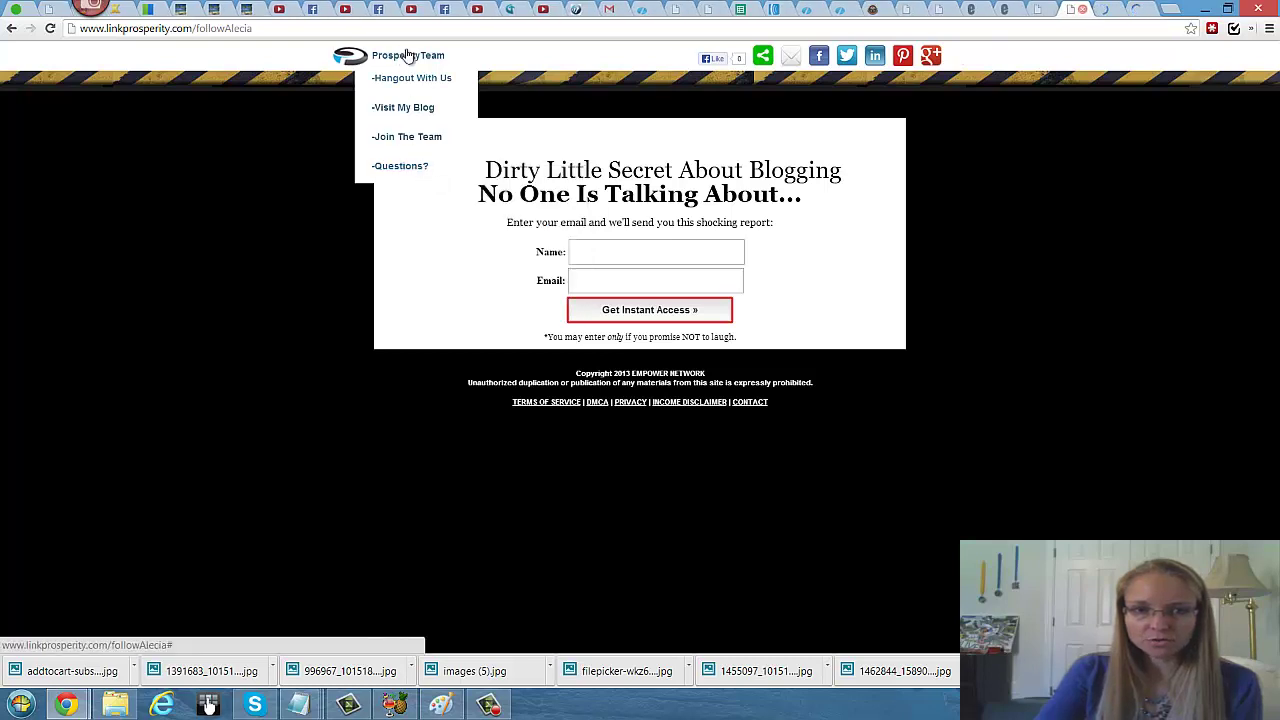
Step: Pin the capture page's short link to the Internet Marketing Tools Pinterest board, then close Pinterest
{"action": "left_click", "coordinate": [760, 58]}
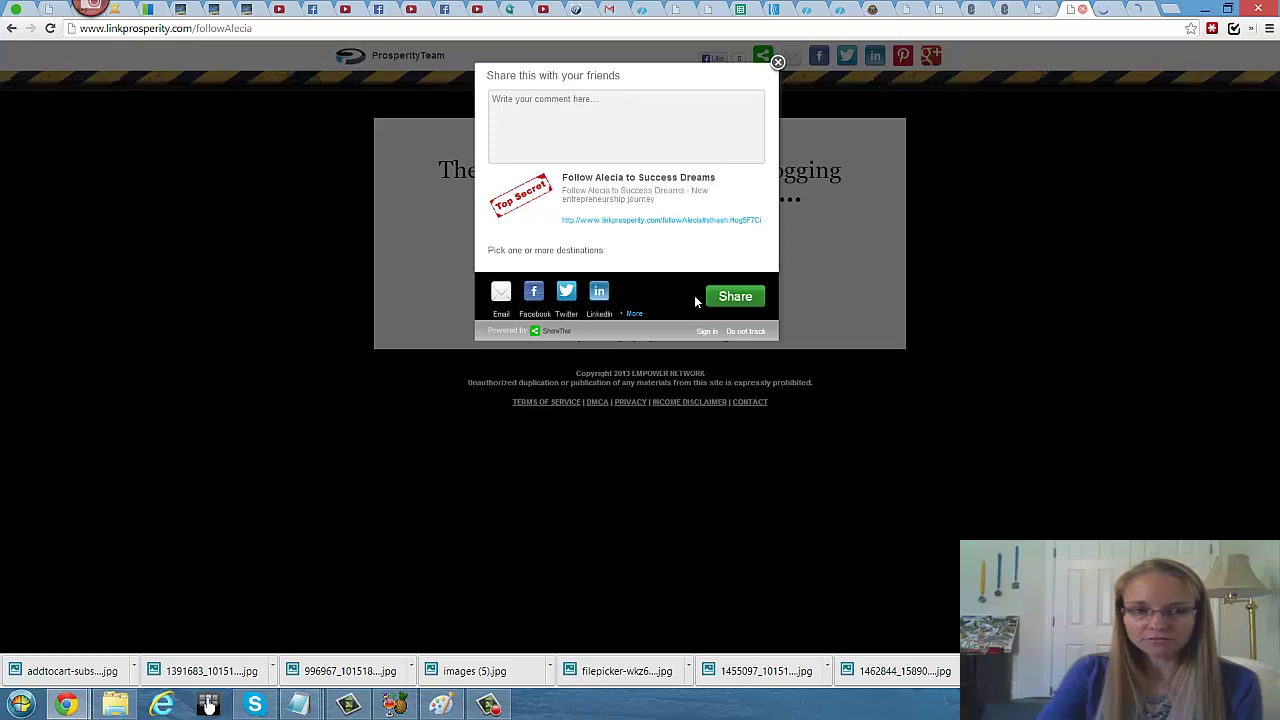
{"action": "left_click", "coordinate": [777, 64]}
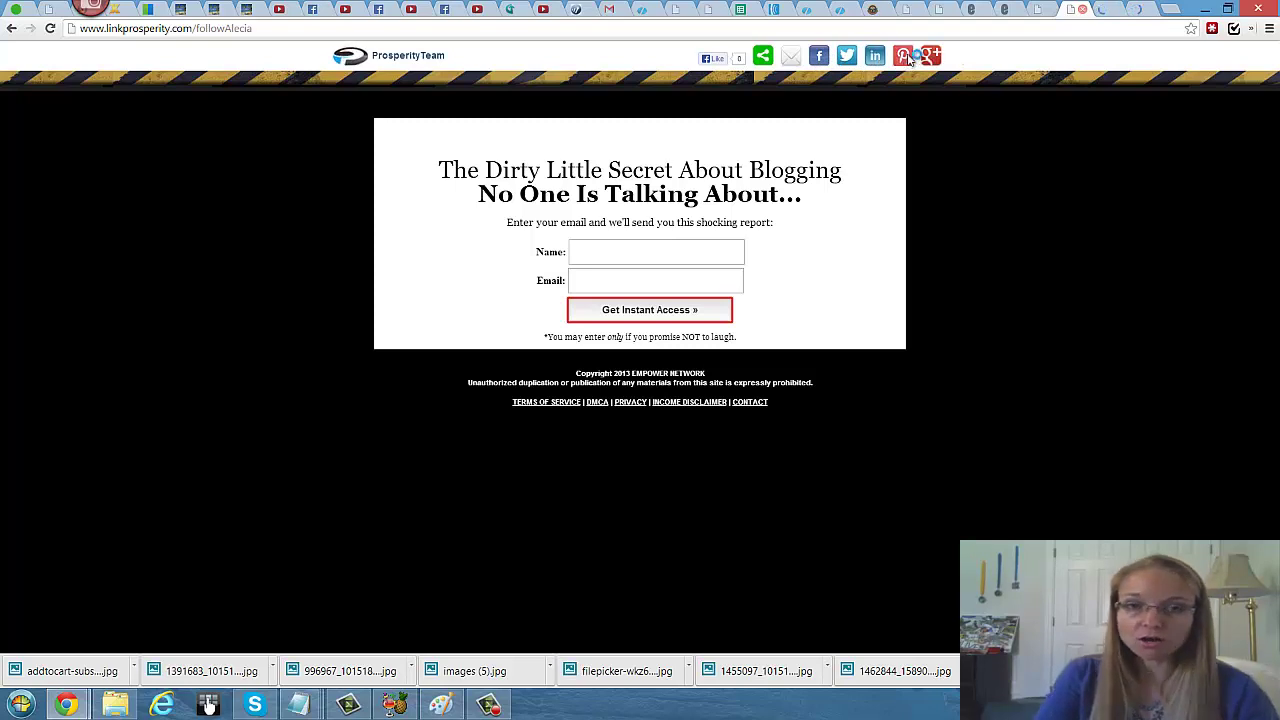
{"action": "left_click", "coordinate": [909, 60]}
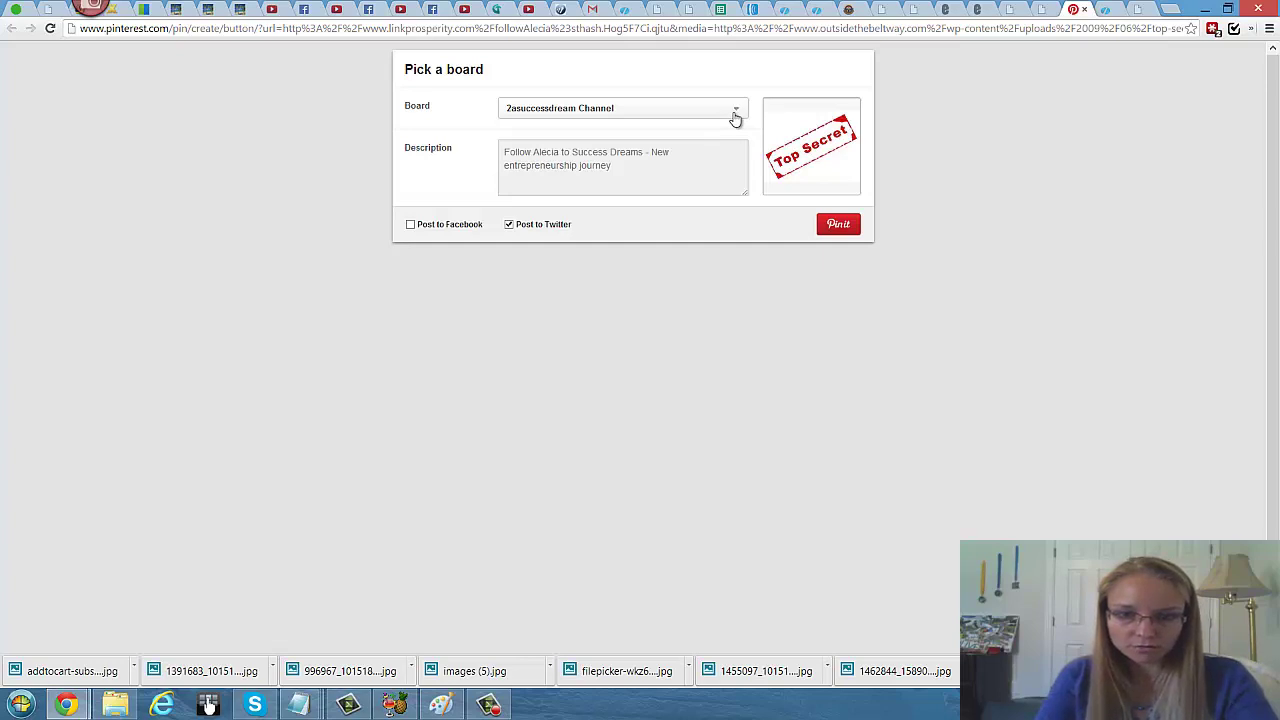
{"action": "left_click", "coordinate": [734, 117]}
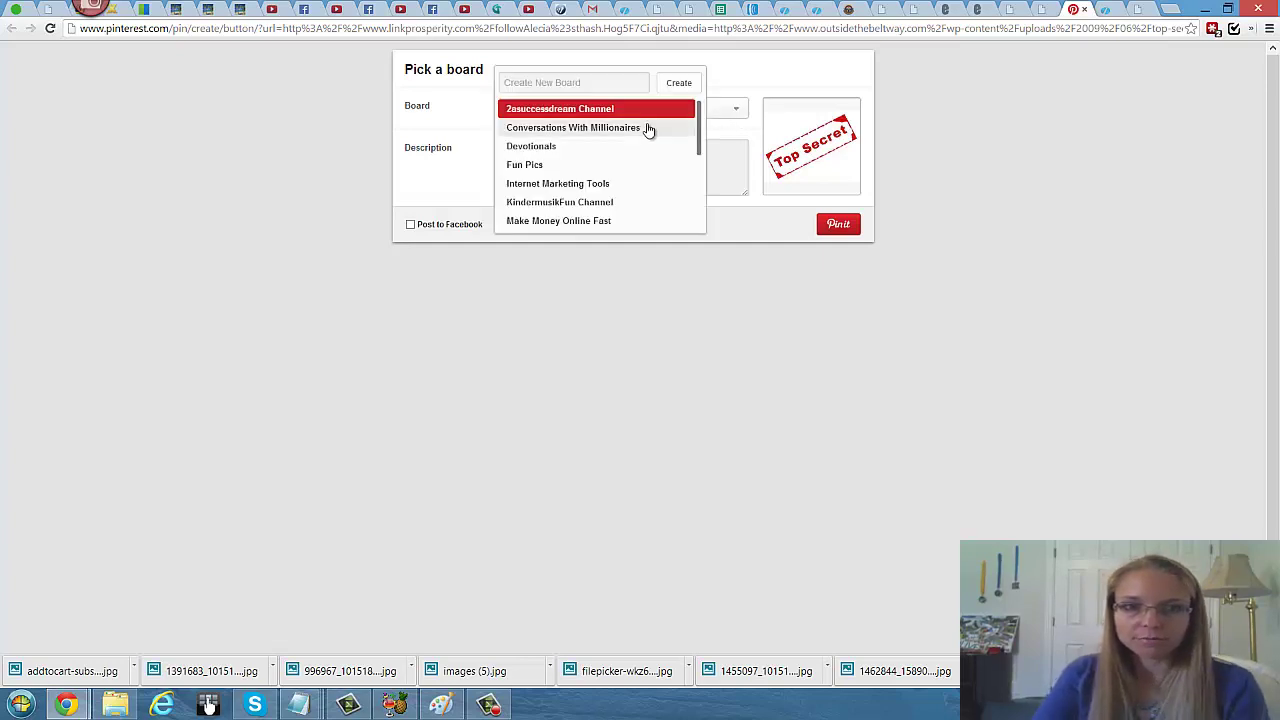
{"action": "scroll", "coordinate": [635, 154], "scroll_direction": "down", "scroll_amount": 1}
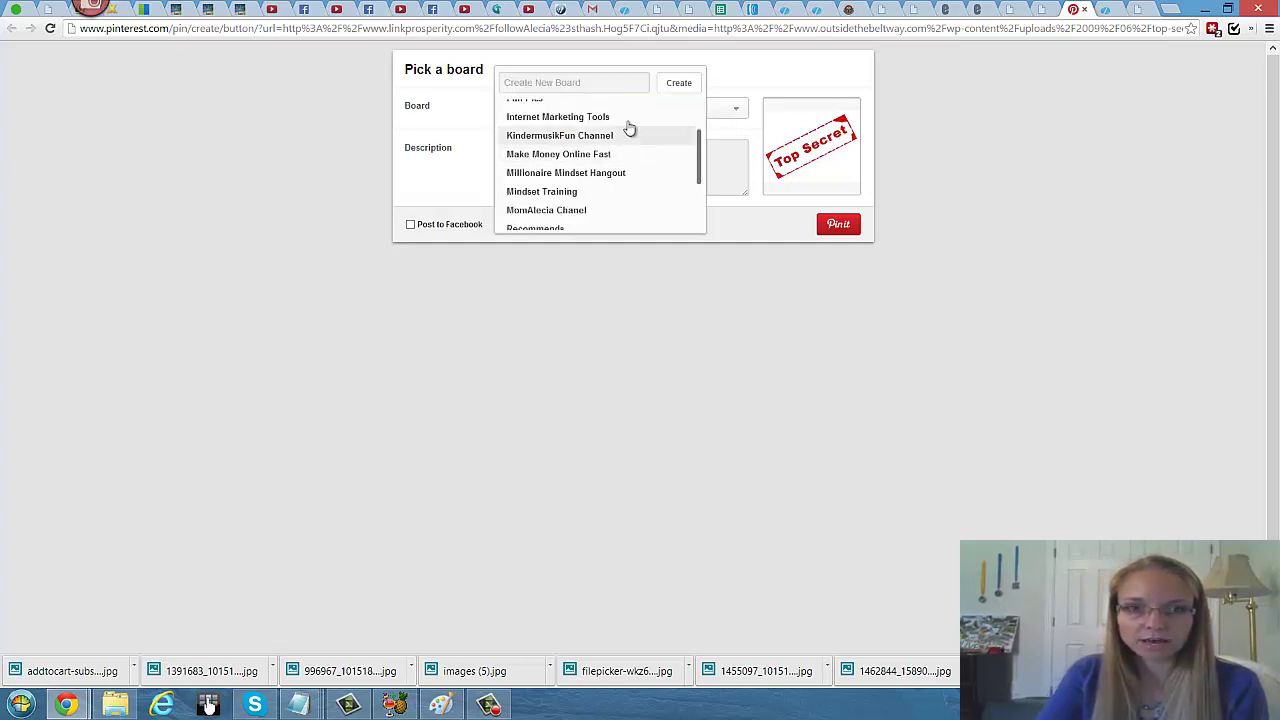
{"action": "left_click", "coordinate": [628, 120]}
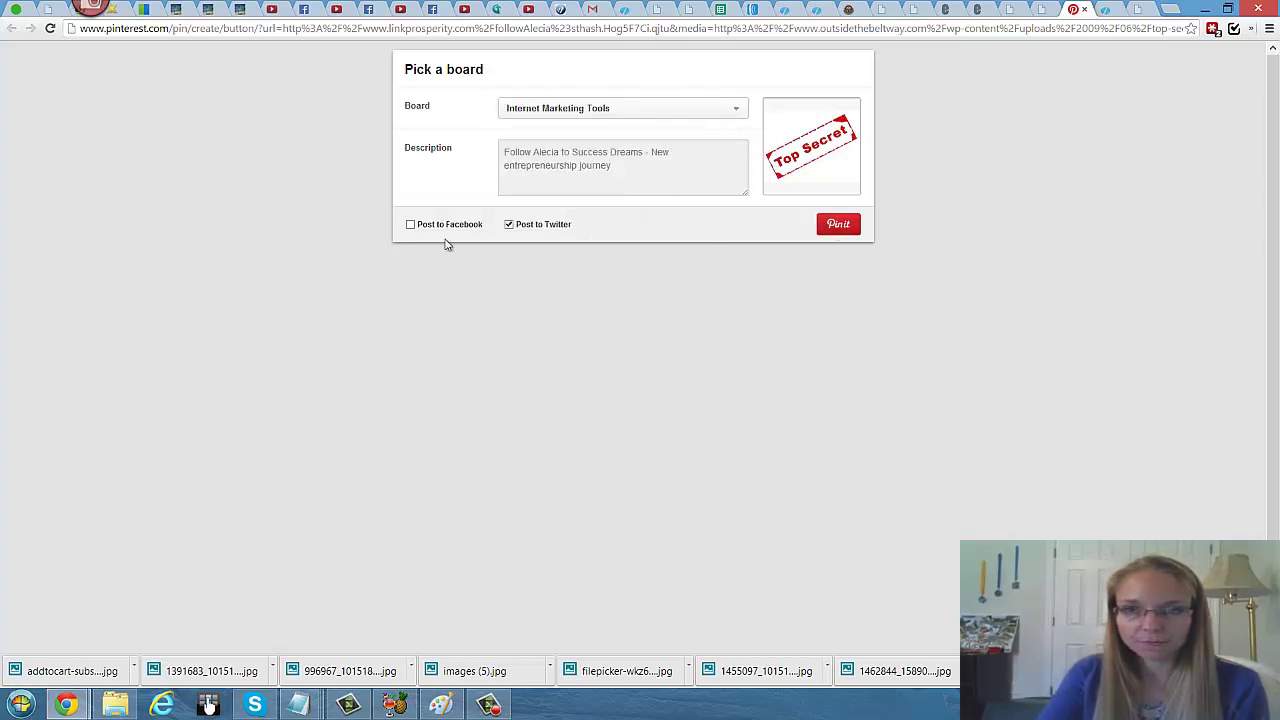
{"action": "left_click", "coordinate": [836, 226]}
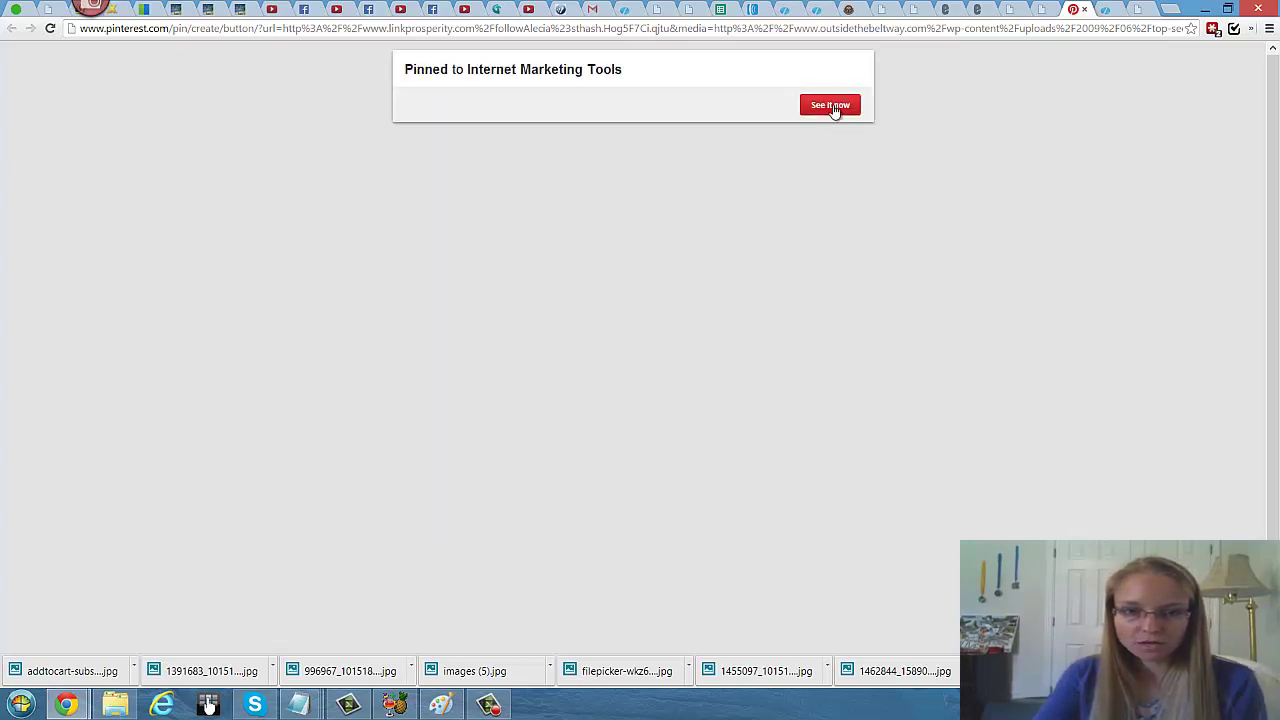
{"action": "left_click", "coordinate": [832, 107]}
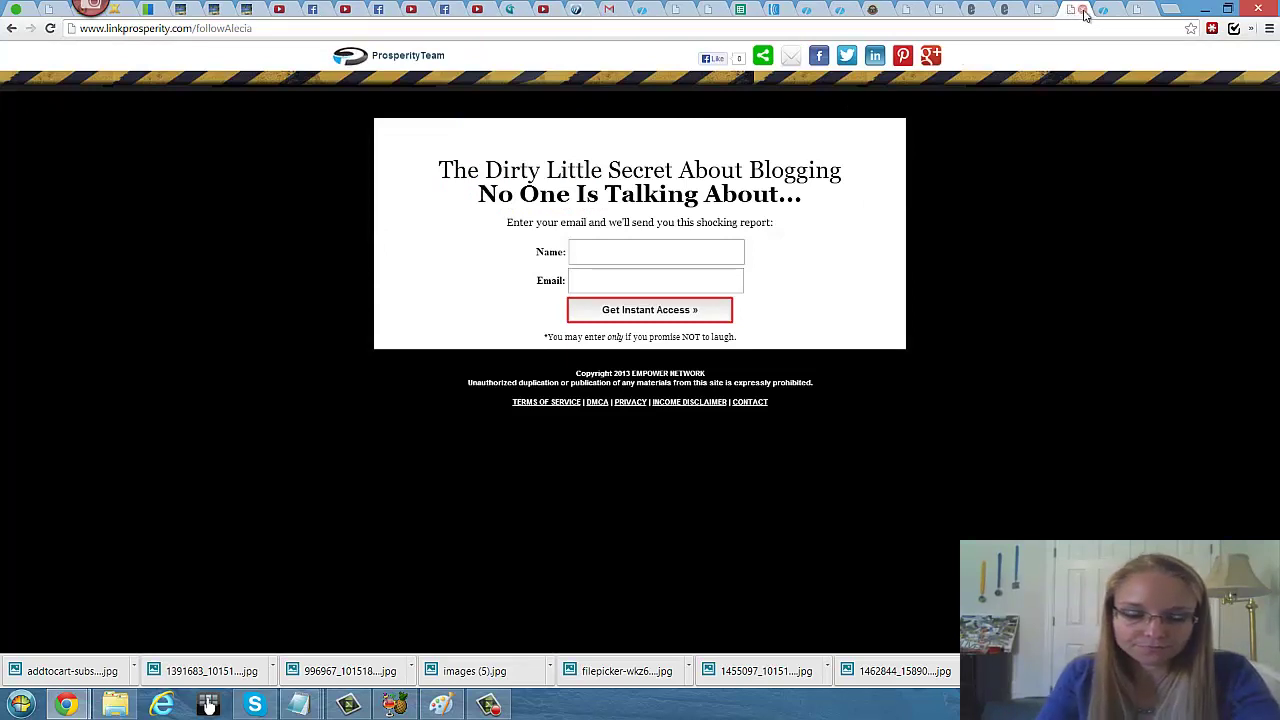
Step: Close the capture page and blog tabs, then look over the Prosperity Team FAQ page
{"action": "left_click", "coordinate": [1083, 11]}
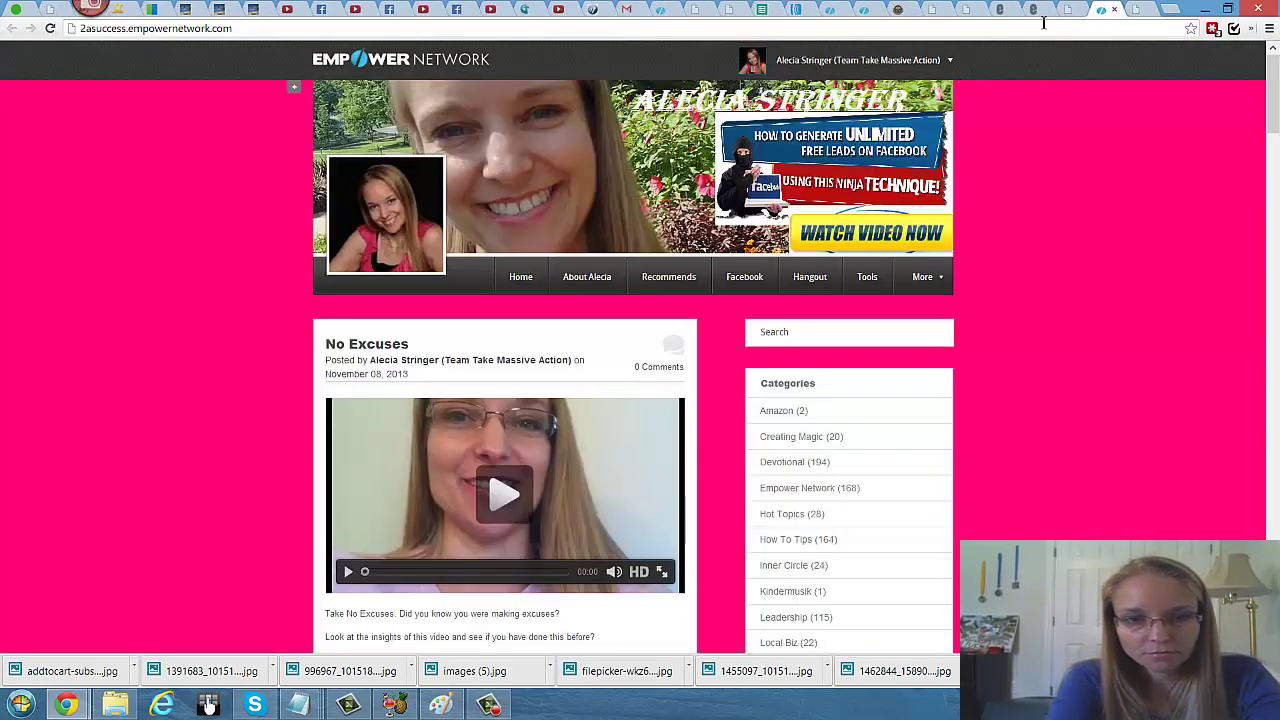
{"action": "left_click", "coordinate": [1077, 10]}
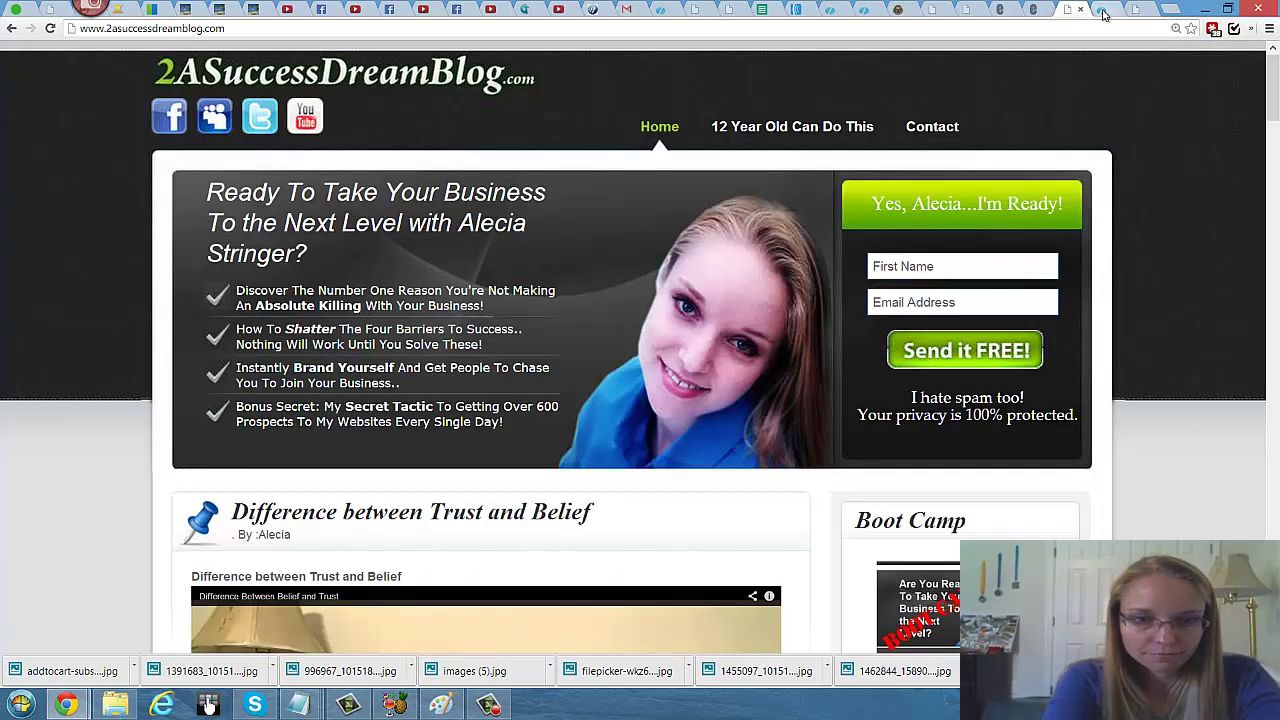
{"action": "left_click", "coordinate": [1104, 12]}
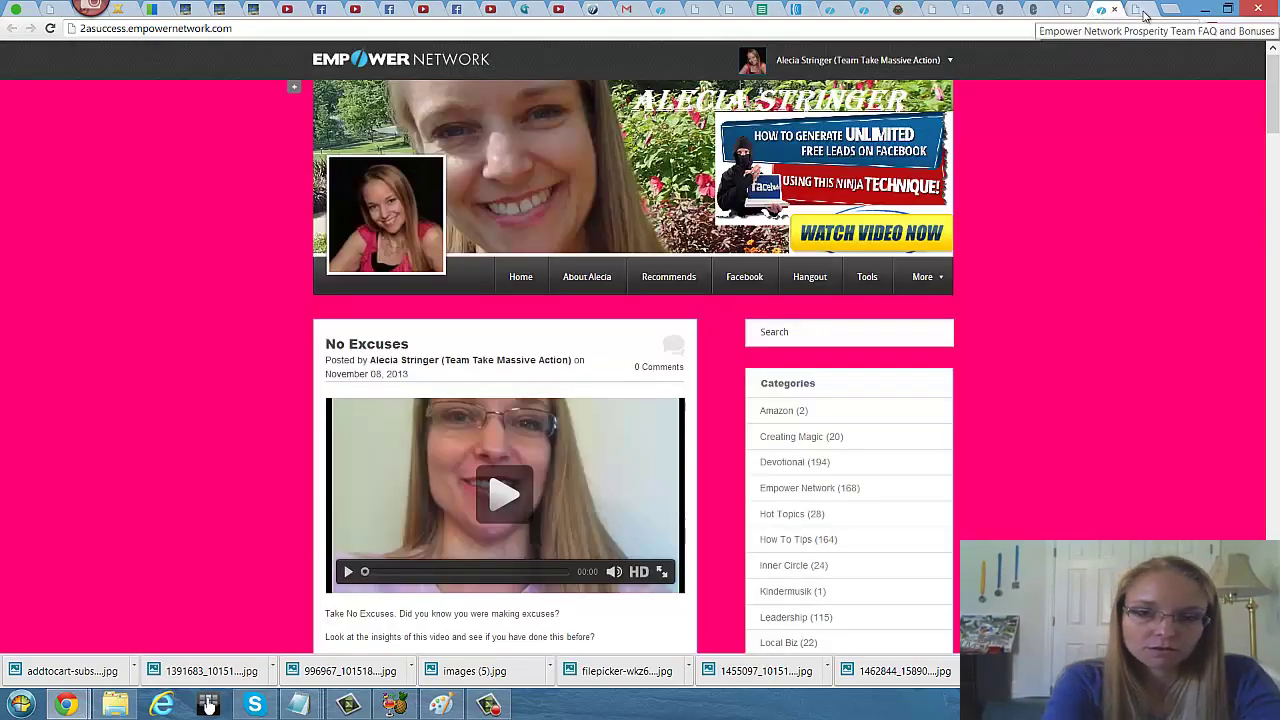
{"action": "left_click", "coordinate": [1145, 12]}
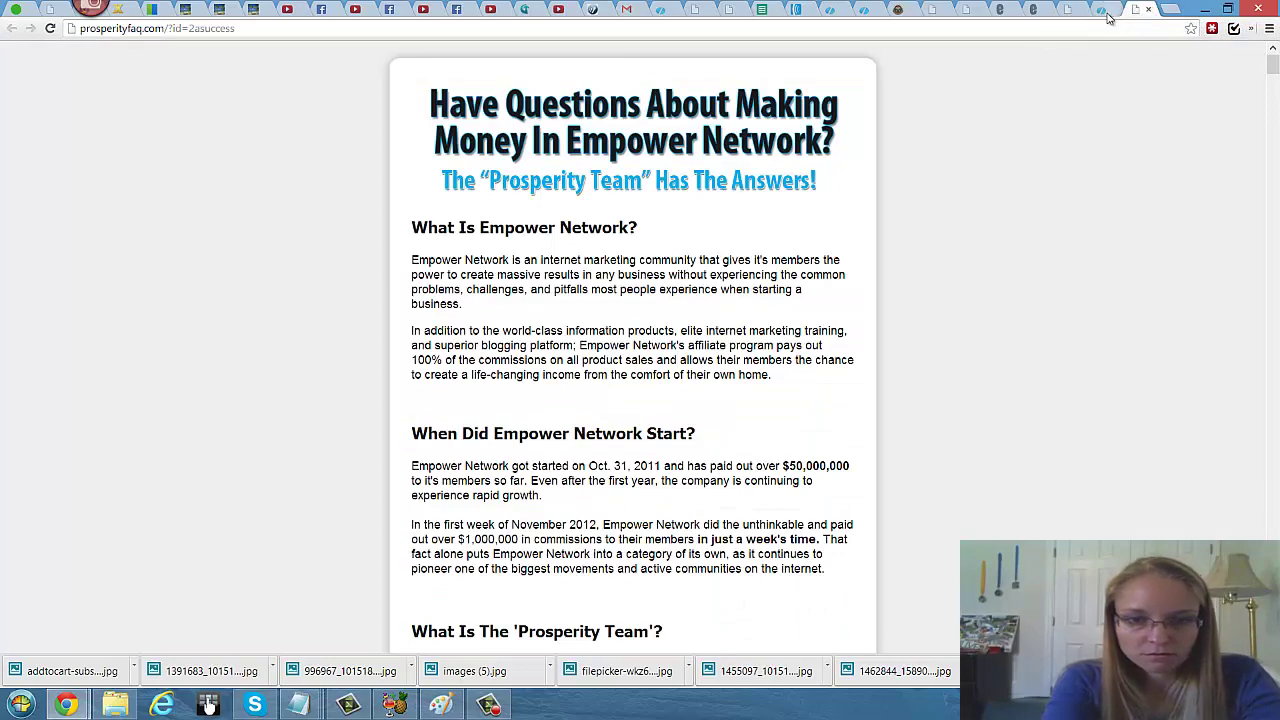
{"action": "scroll", "coordinate": [700, 220], "scroll_direction": "down", "scroll_amount": 2}
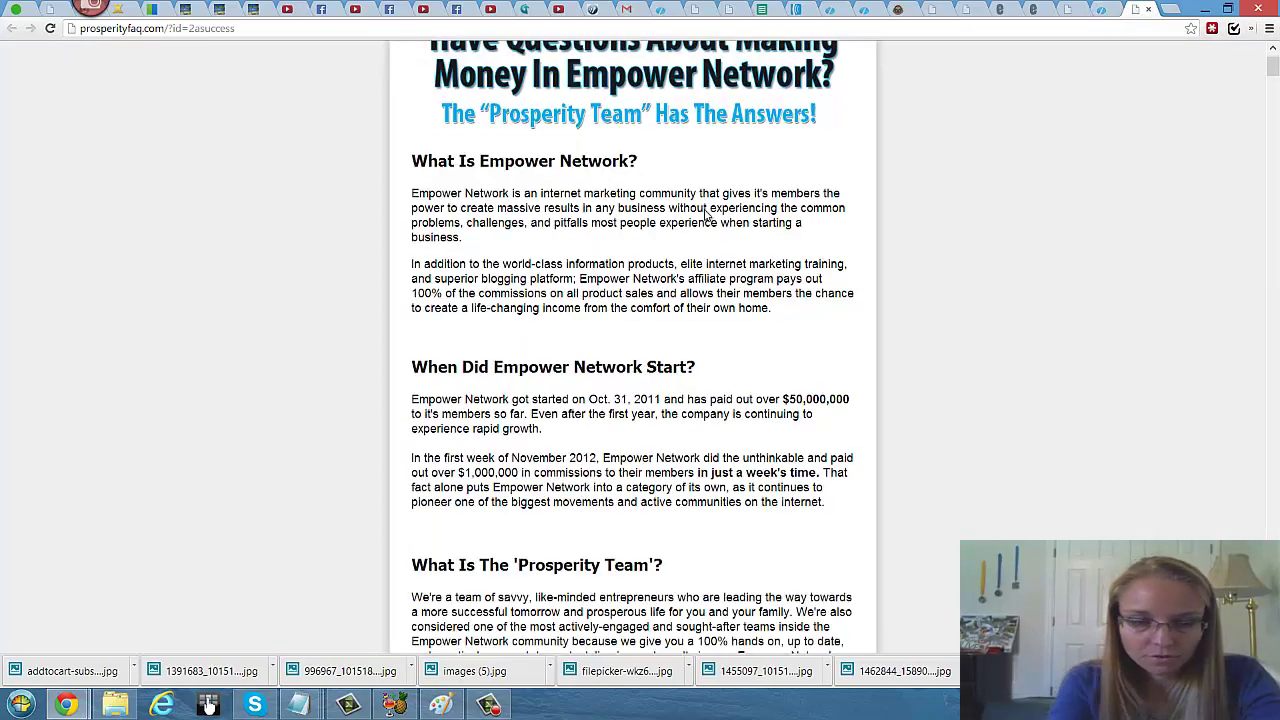
{"action": "scroll", "coordinate": [865, 170], "scroll_direction": "up", "scroll_amount": 3}
{"action": "scroll", "coordinate": [800, 210], "scroll_direction": "down", "scroll_amount": 9}
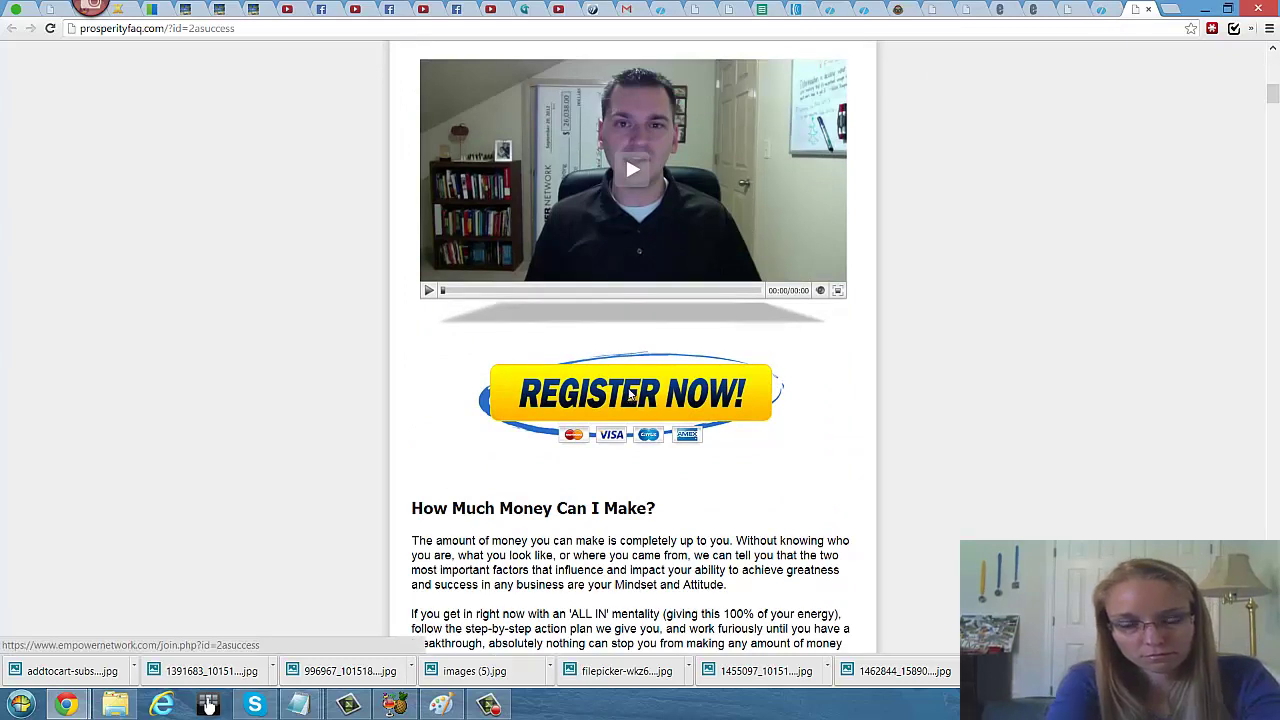
Step: Follow Register Now, close the members and FAQ pages, and reach the My Social Empire sign-in page
{"action": "left_click", "coordinate": [632, 394]}
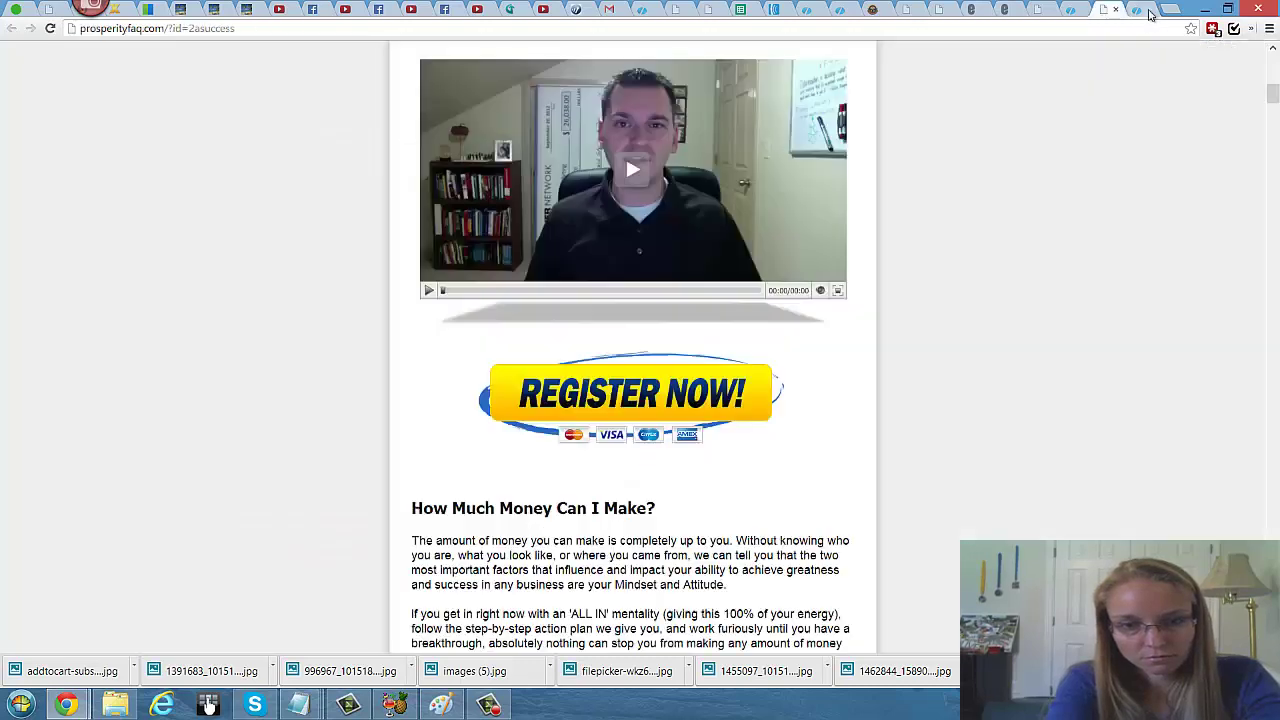
{"action": "left_click", "coordinate": [1148, 9]}
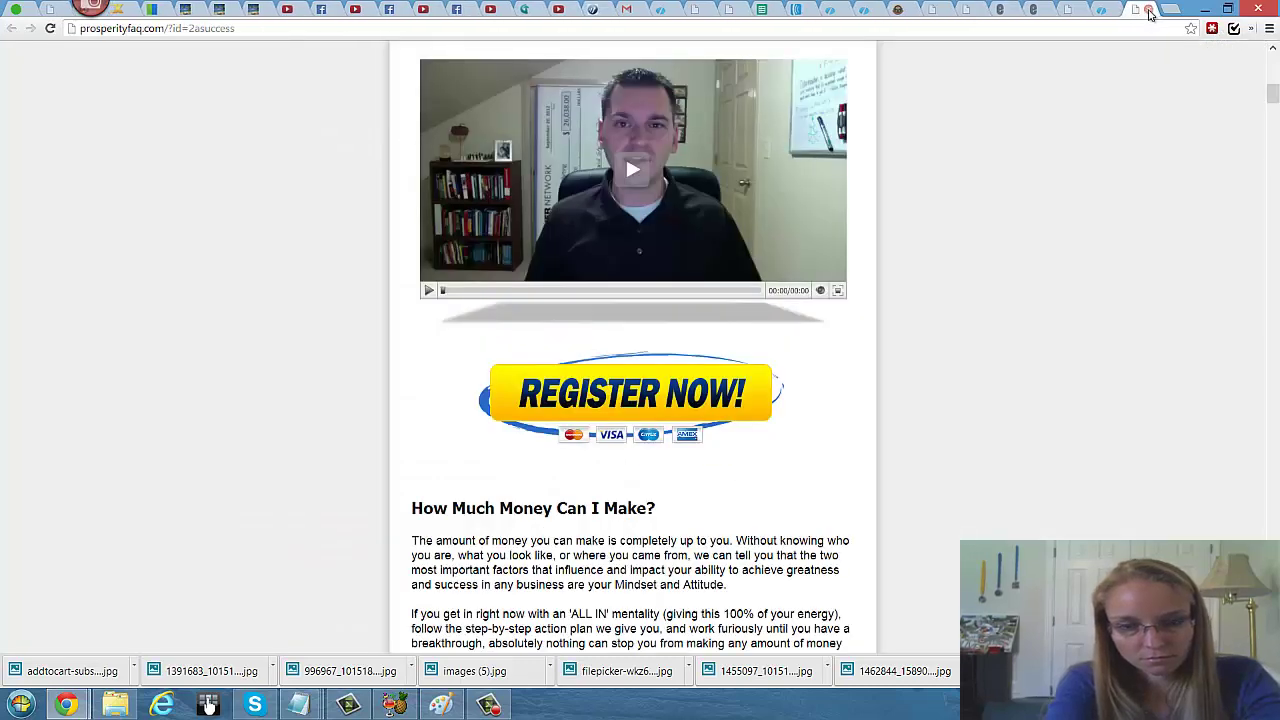
{"action": "left_click", "coordinate": [1148, 9]}
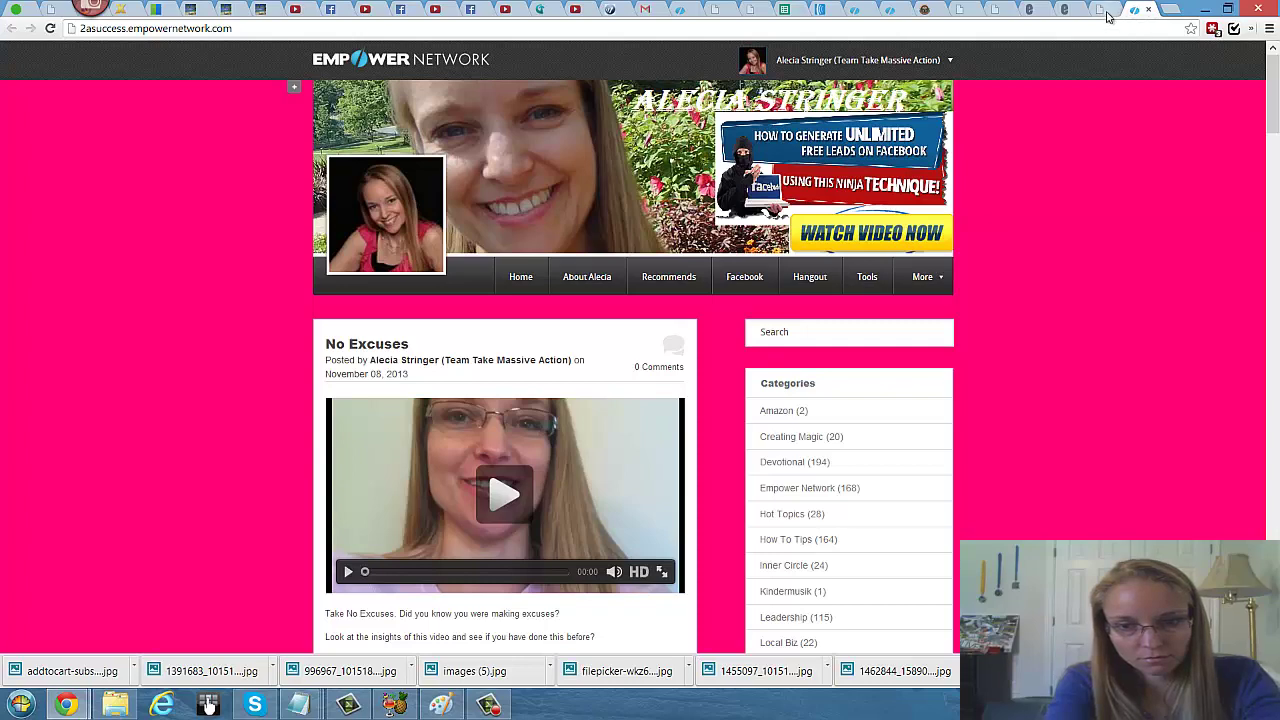
{"action": "left_click", "coordinate": [1104, 12]}
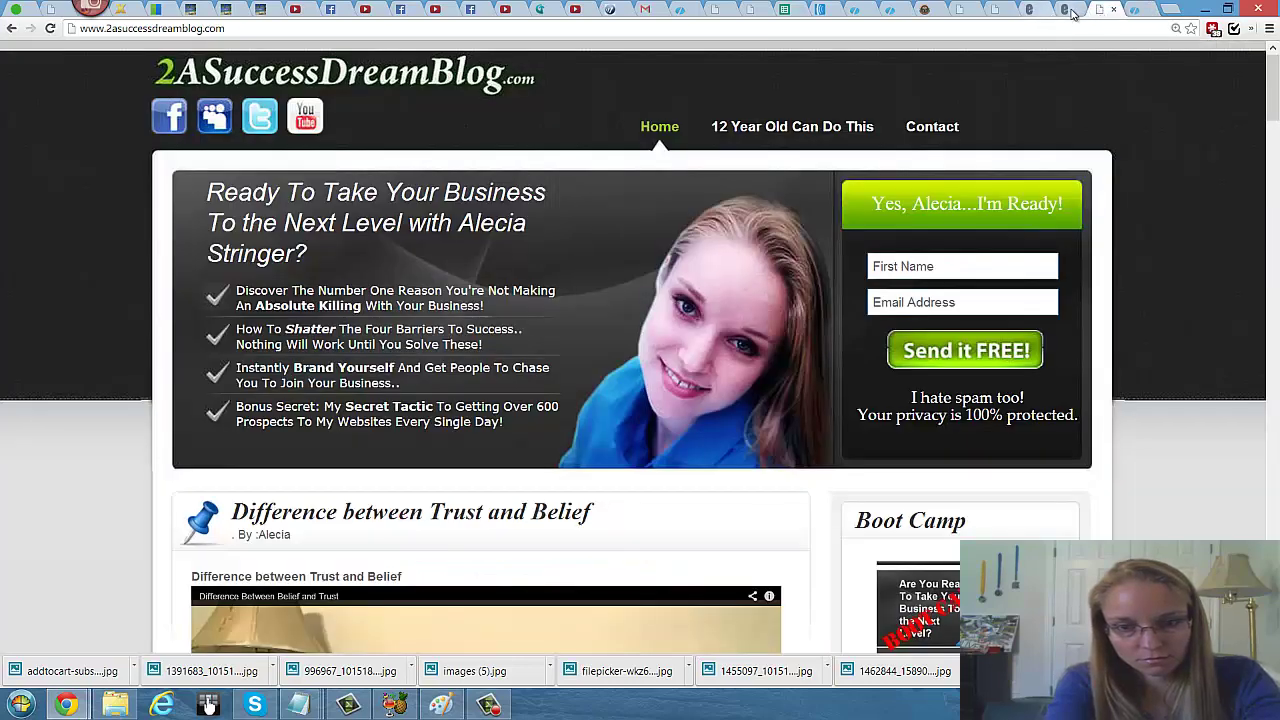
{"action": "left_click", "coordinate": [1063, 12]}
{"action": "left_click", "coordinate": [1033, 12]}
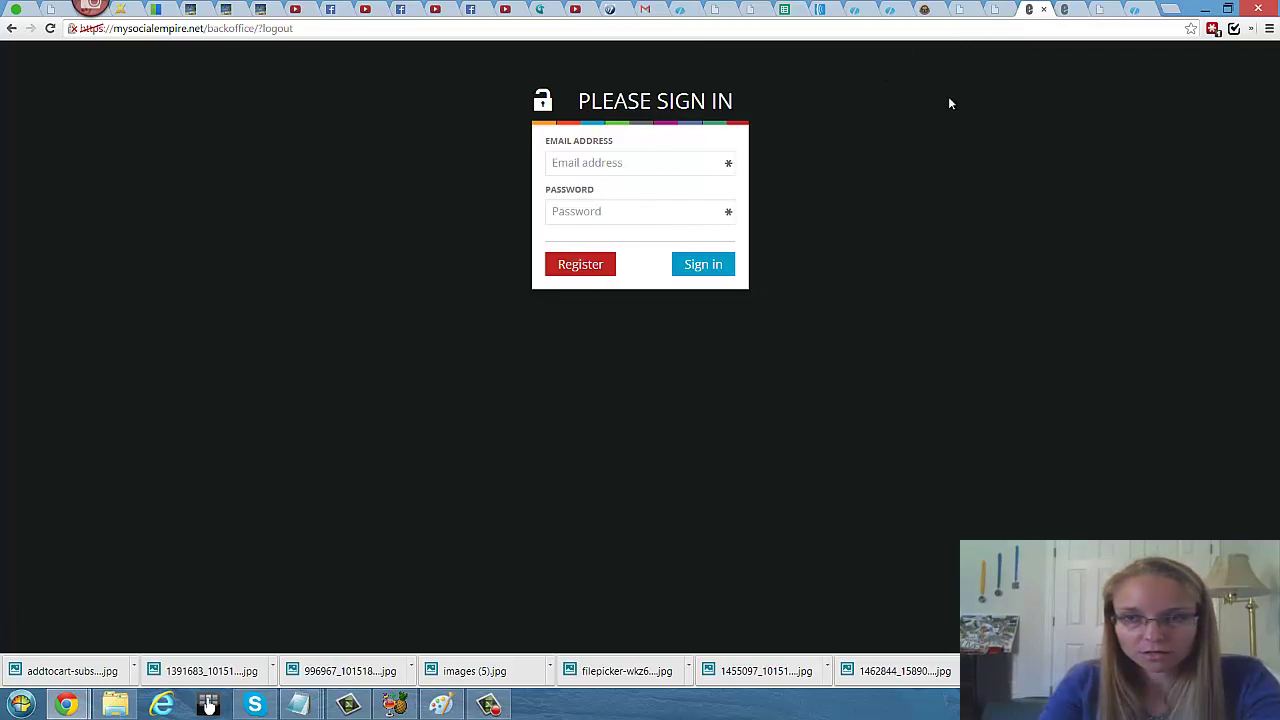
Step: Switch to the My Social Empire Link Creator and look through its form
{"action": "left_click", "coordinate": [1065, 10]}
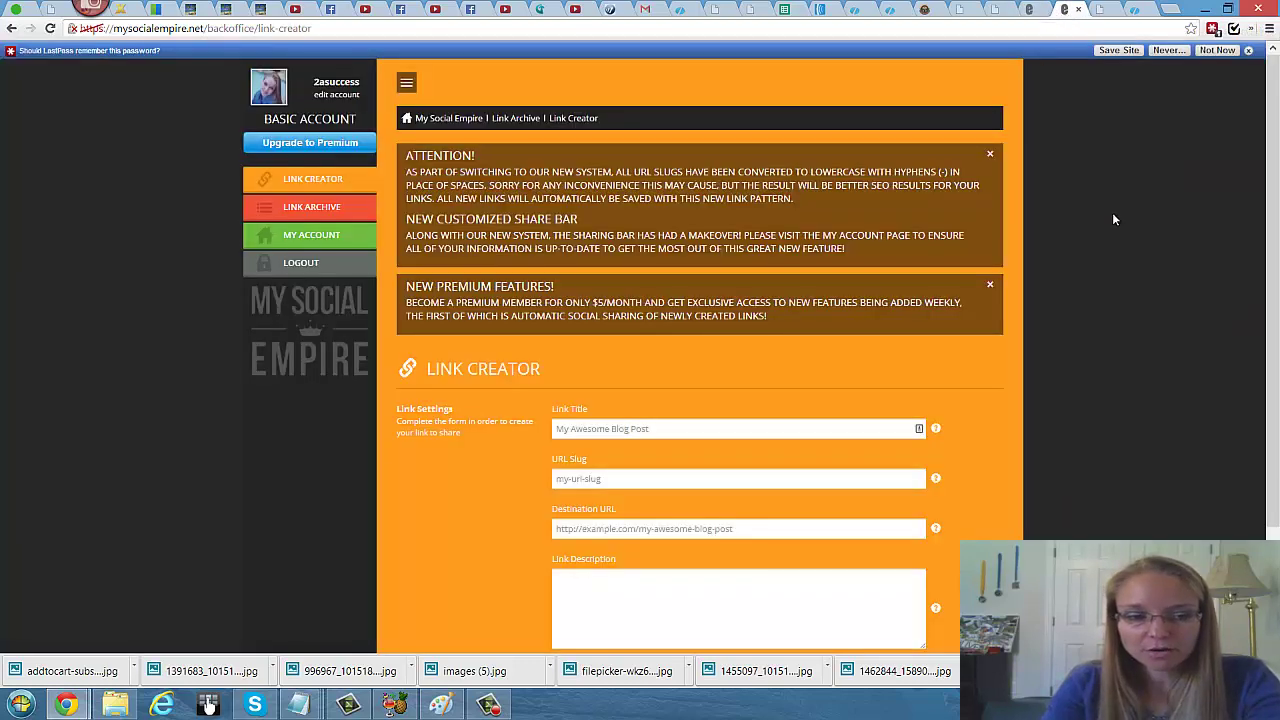
{"action": "scroll", "coordinate": [1105, 210], "scroll_direction": "down", "scroll_amount": 1}
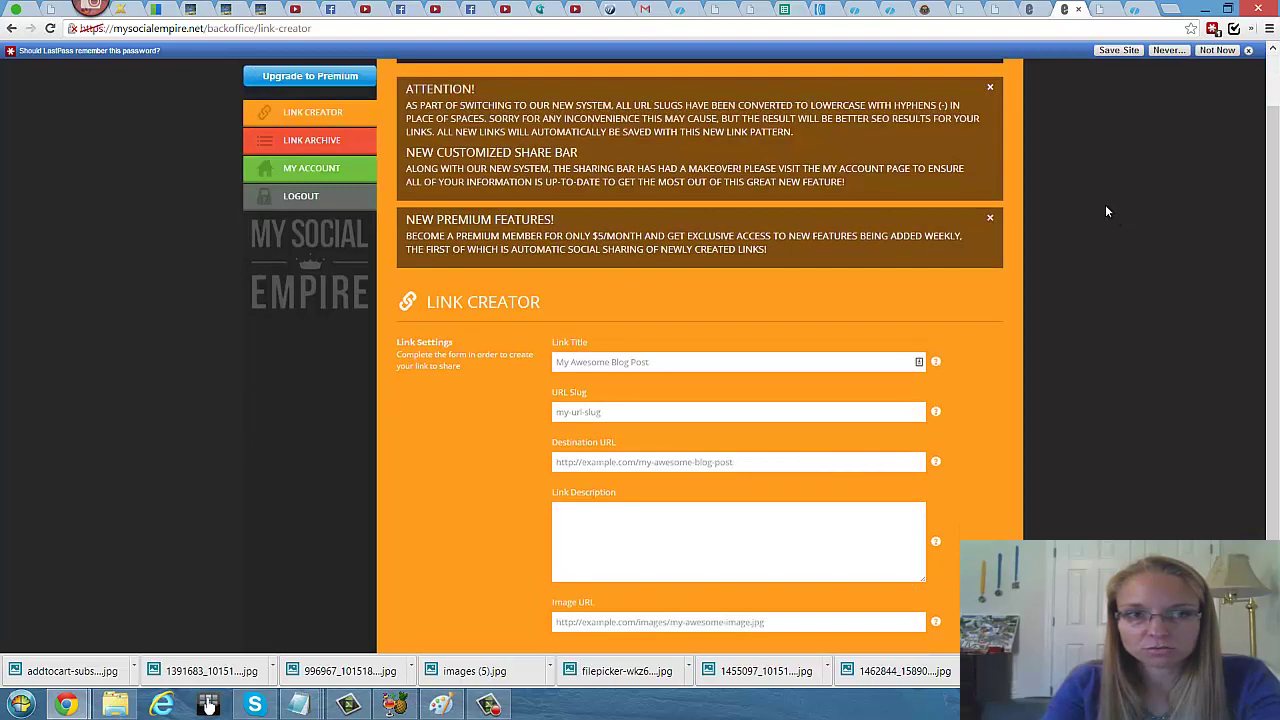
{"action": "scroll", "coordinate": [1105, 211], "scroll_direction": "down", "scroll_amount": 1}
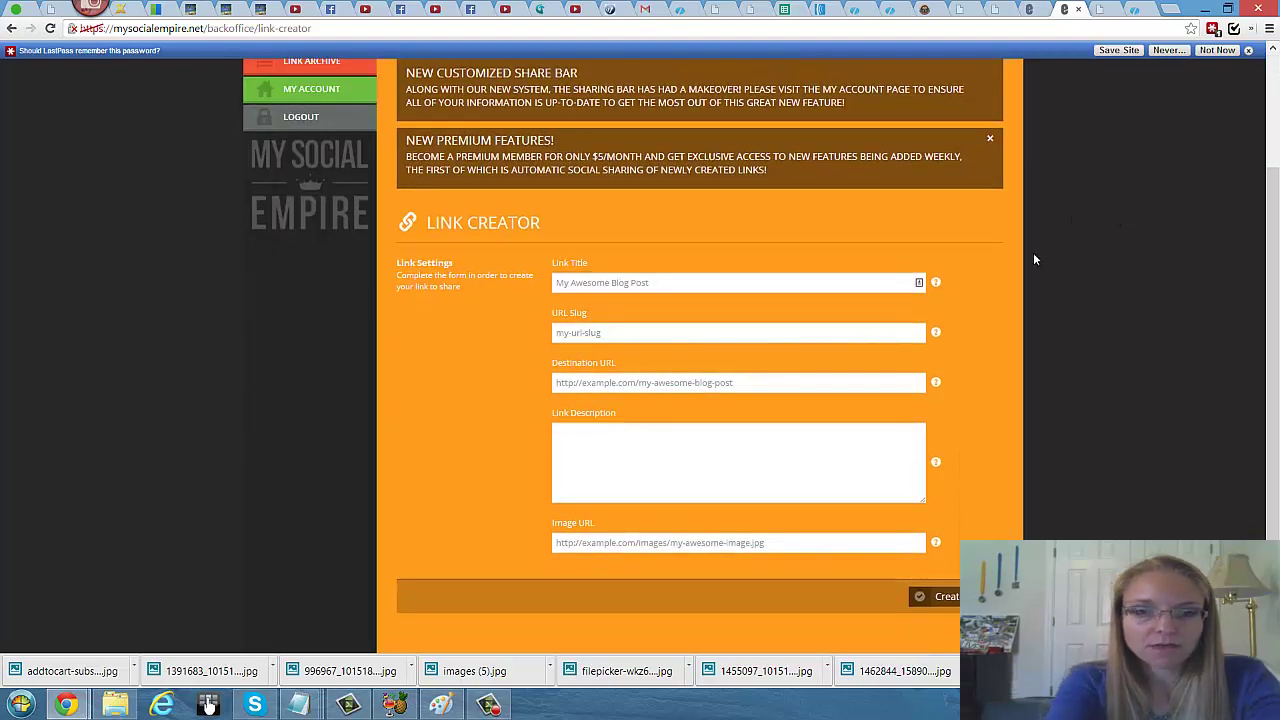
{"action": "scroll", "coordinate": [1032, 278], "scroll_direction": "up", "scroll_amount": 2}
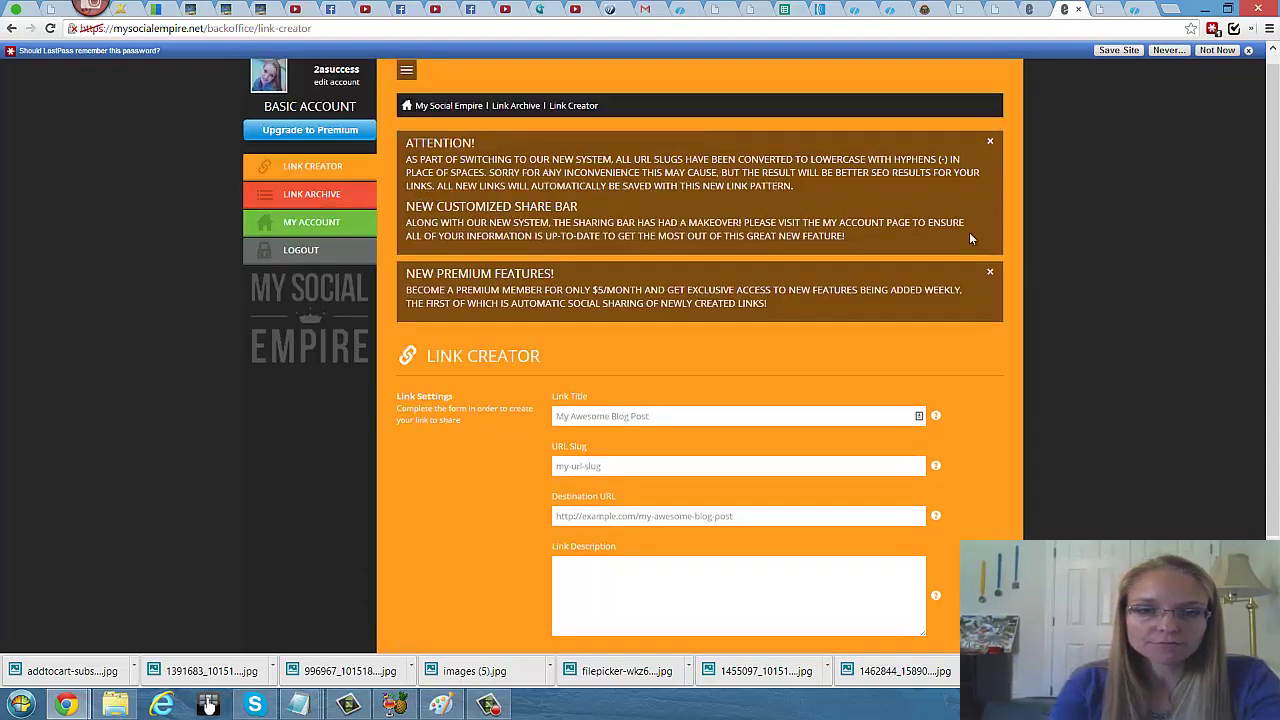
{"action": "scroll", "coordinate": [430, 297], "scroll_direction": "up", "scroll_amount": 1}
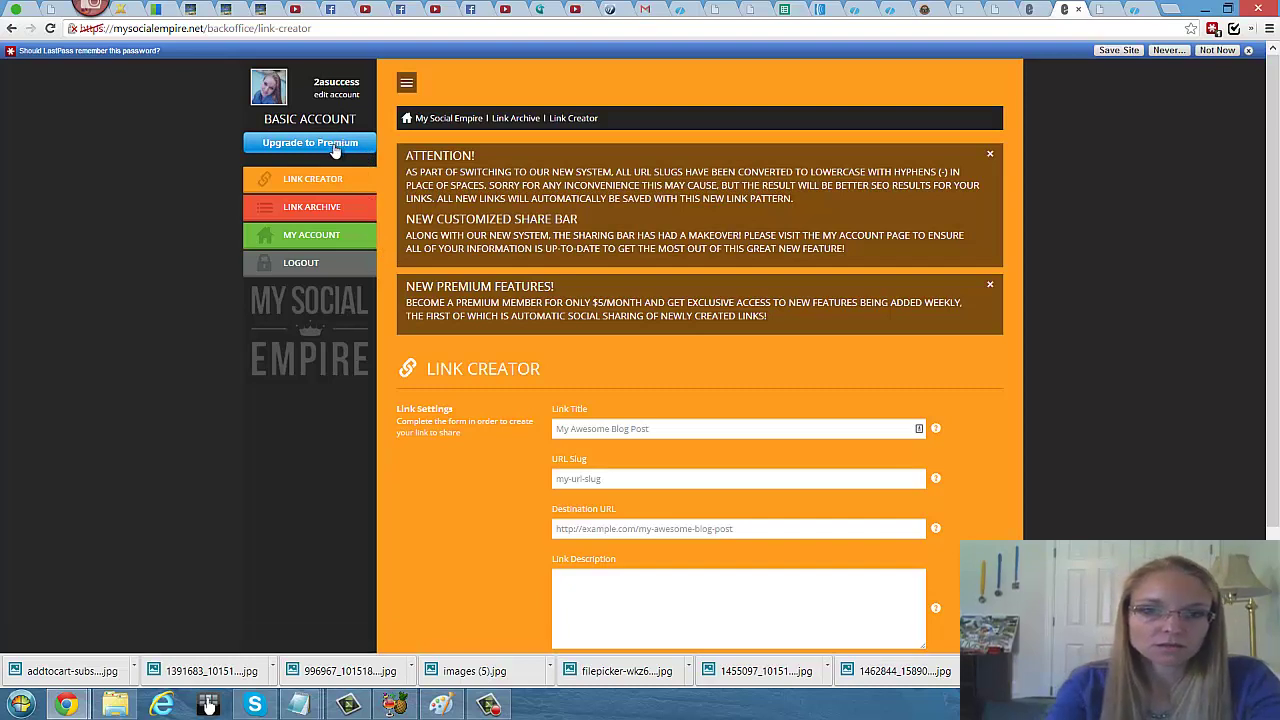
{"action": "scroll", "coordinate": [541, 232], "scroll_direction": "down", "scroll_amount": 1}
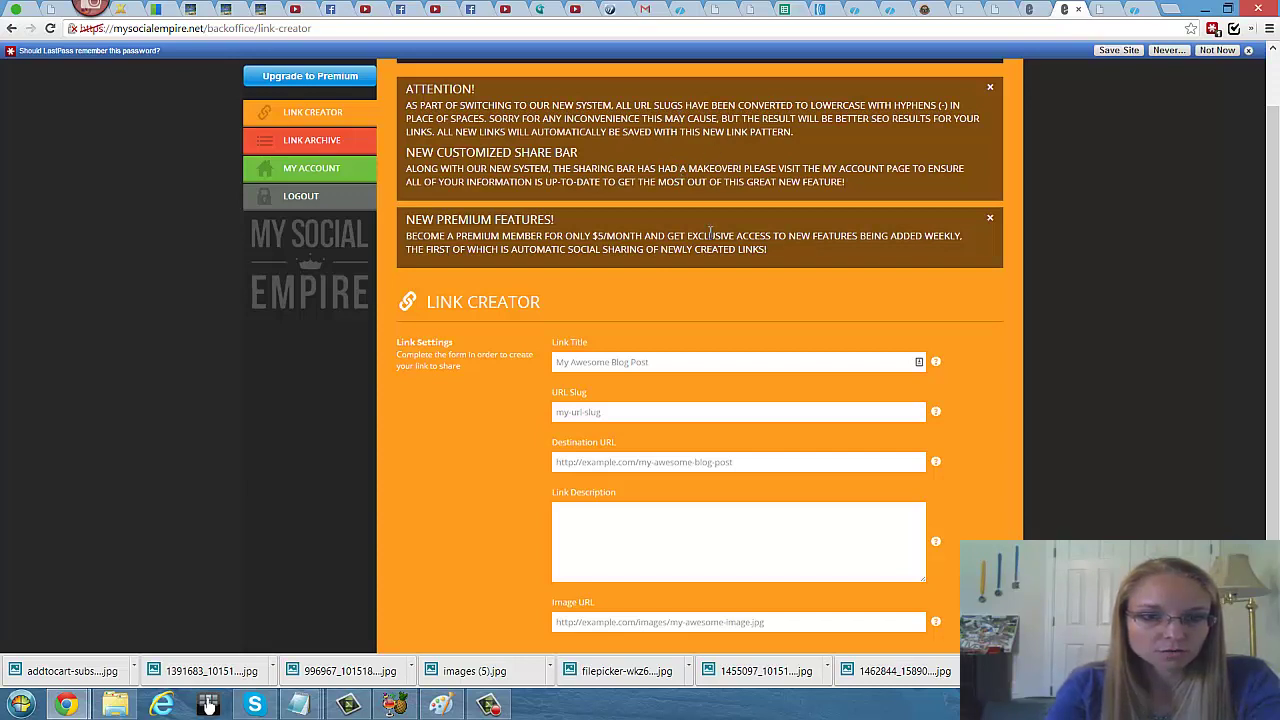
{"action": "scroll", "coordinate": [708, 231], "scroll_direction": "down", "scroll_amount": 1}
{"action": "scroll", "coordinate": [728, 212], "scroll_direction": "down", "scroll_amount": 1}
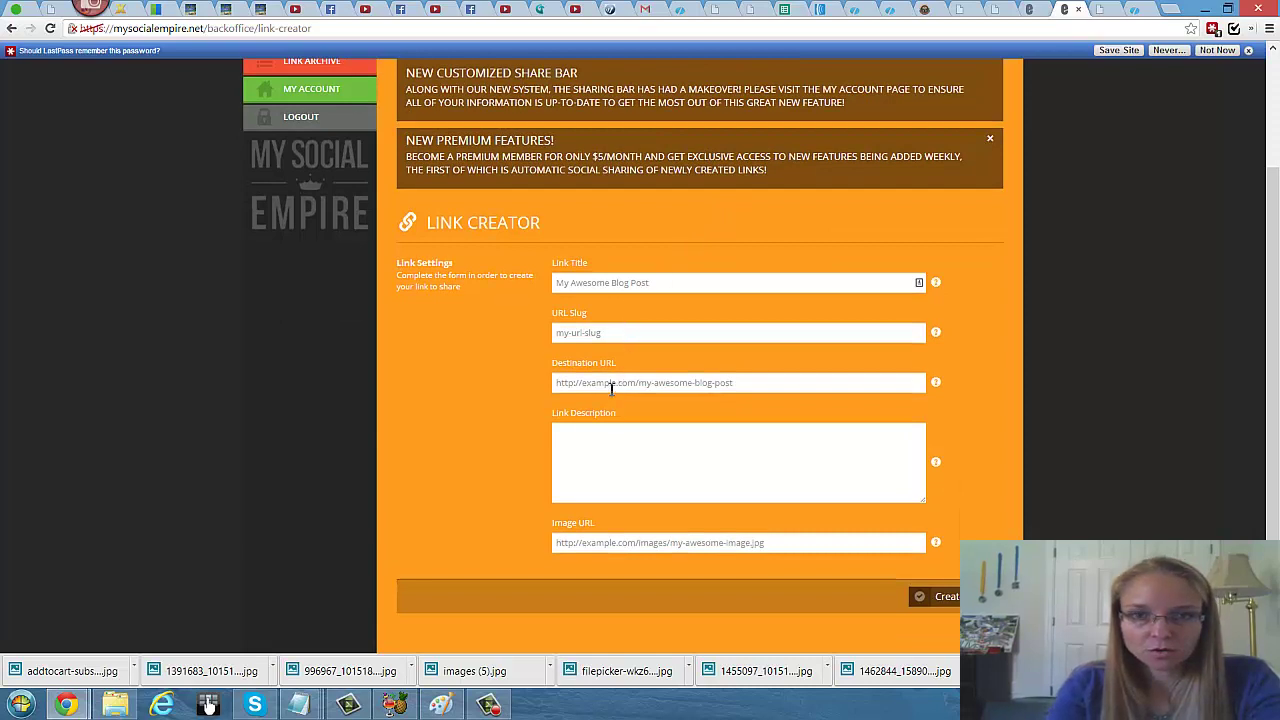
Step: Paste the LinkProsperity link into Destination URL, then clear it again
{"action": "left_click", "coordinate": [775, 391]}
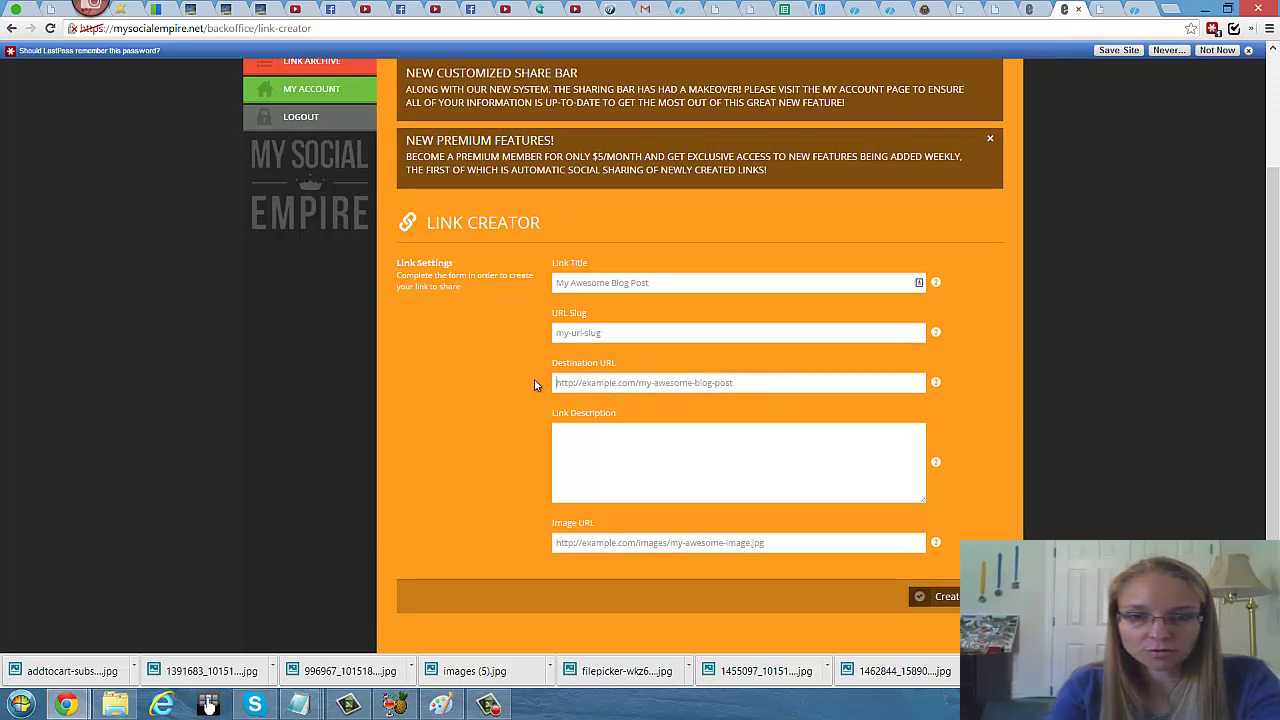
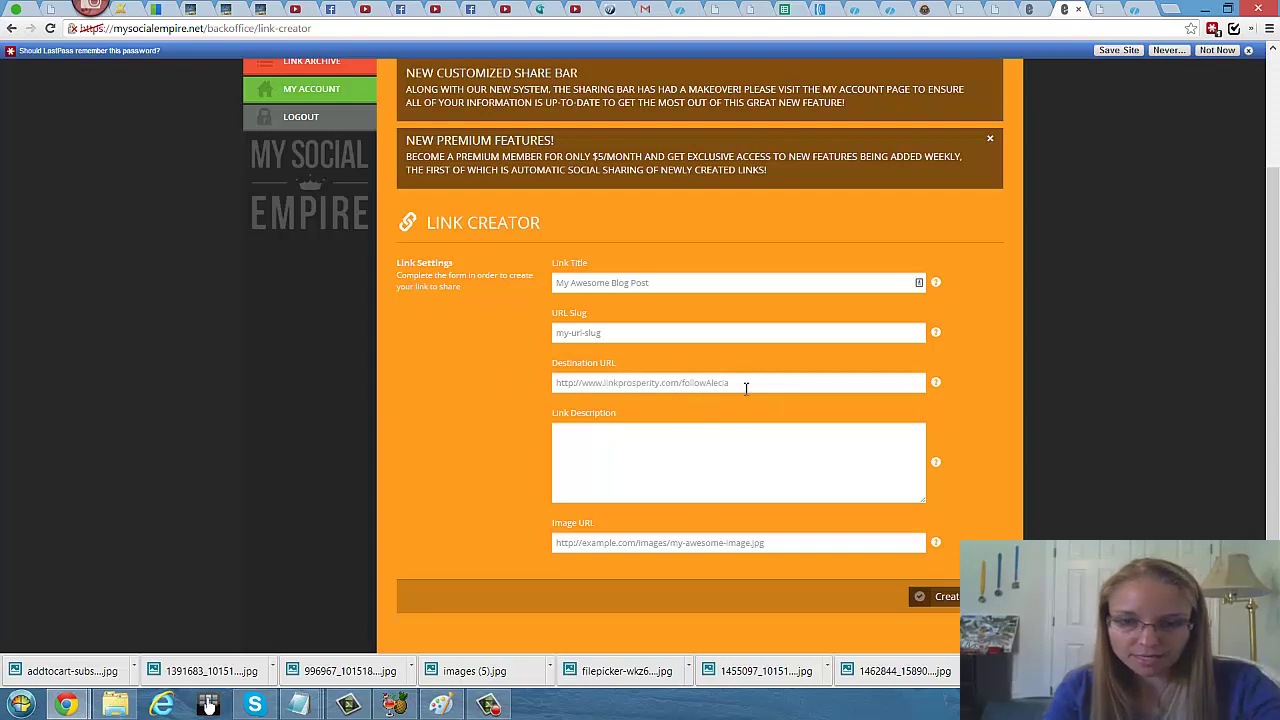
{"action": "double_click", "coordinate": [717, 383]}
{"action": "key", "text": "ctrl+a"}
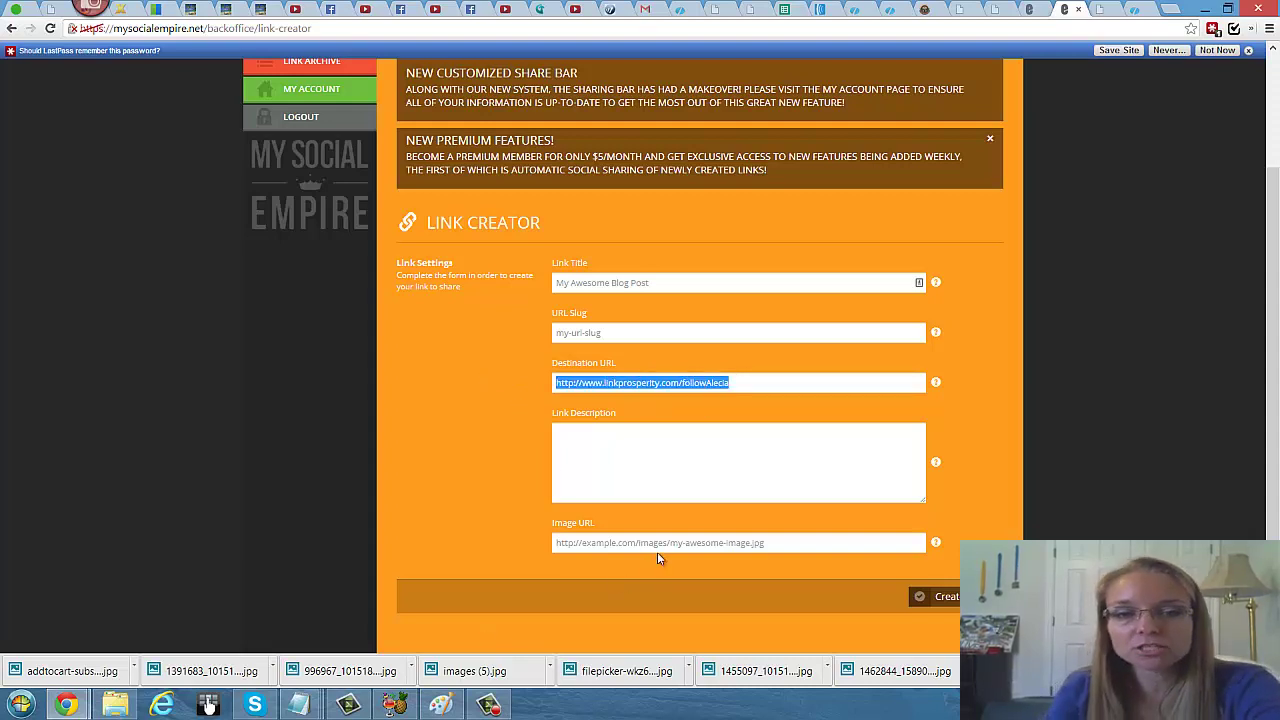
{"action": "key", "text": "BackSpace"}
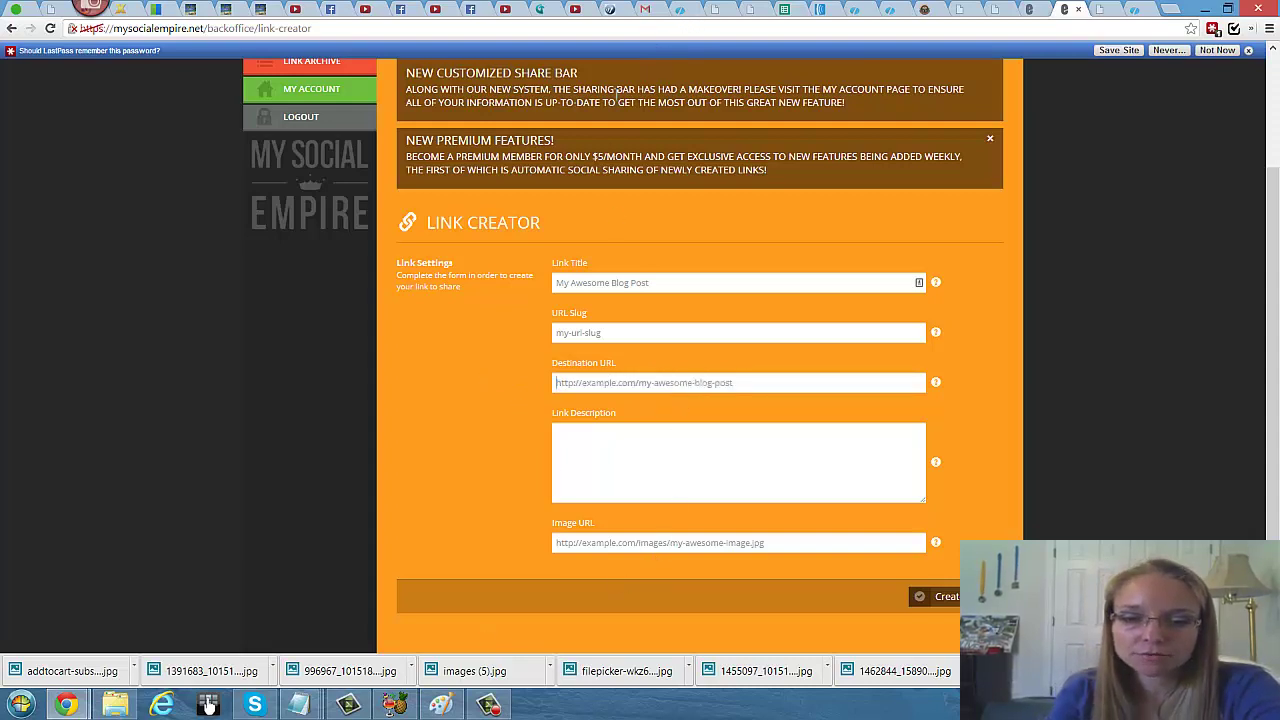
{"action": "left_click", "coordinate": [684, 10]}
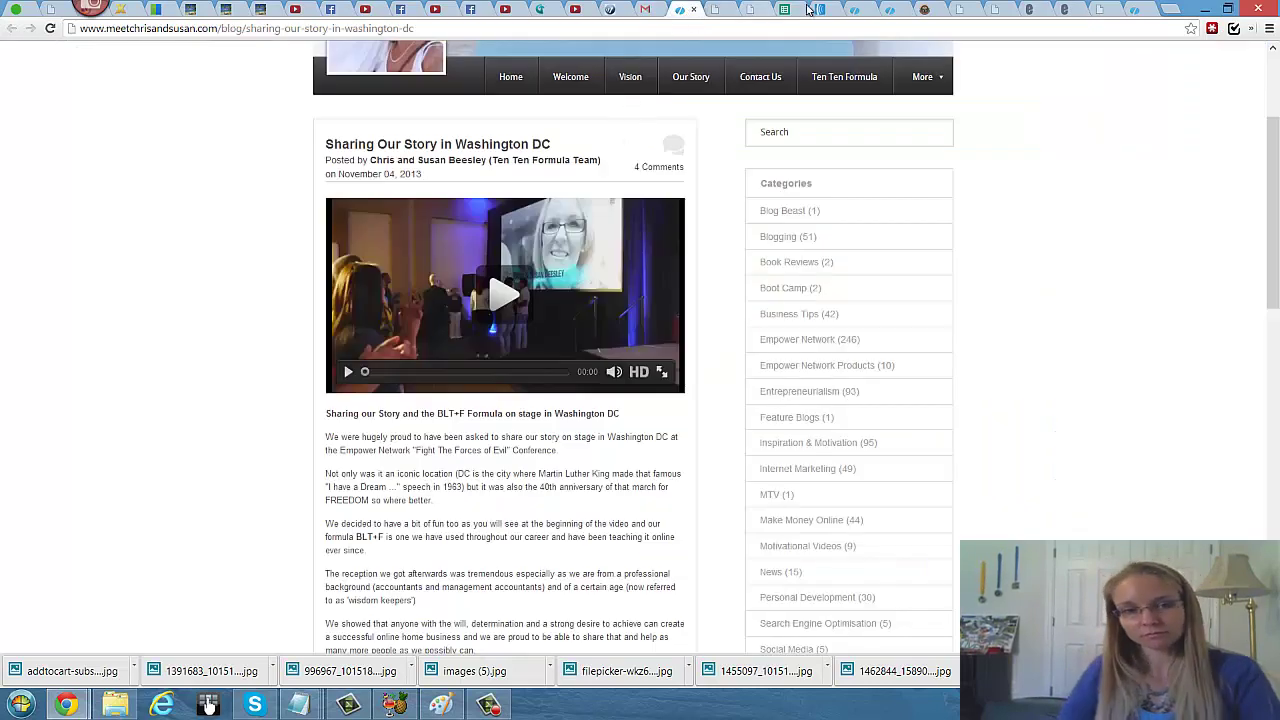
Step: Copy the promote link from Empower Network's My Business page and return to the Link Creator form
{"action": "left_click", "coordinate": [855, 10]}
{"action": "right_click", "coordinate": [644, 110]}
{"action": "left_click", "coordinate": [674, 119]}
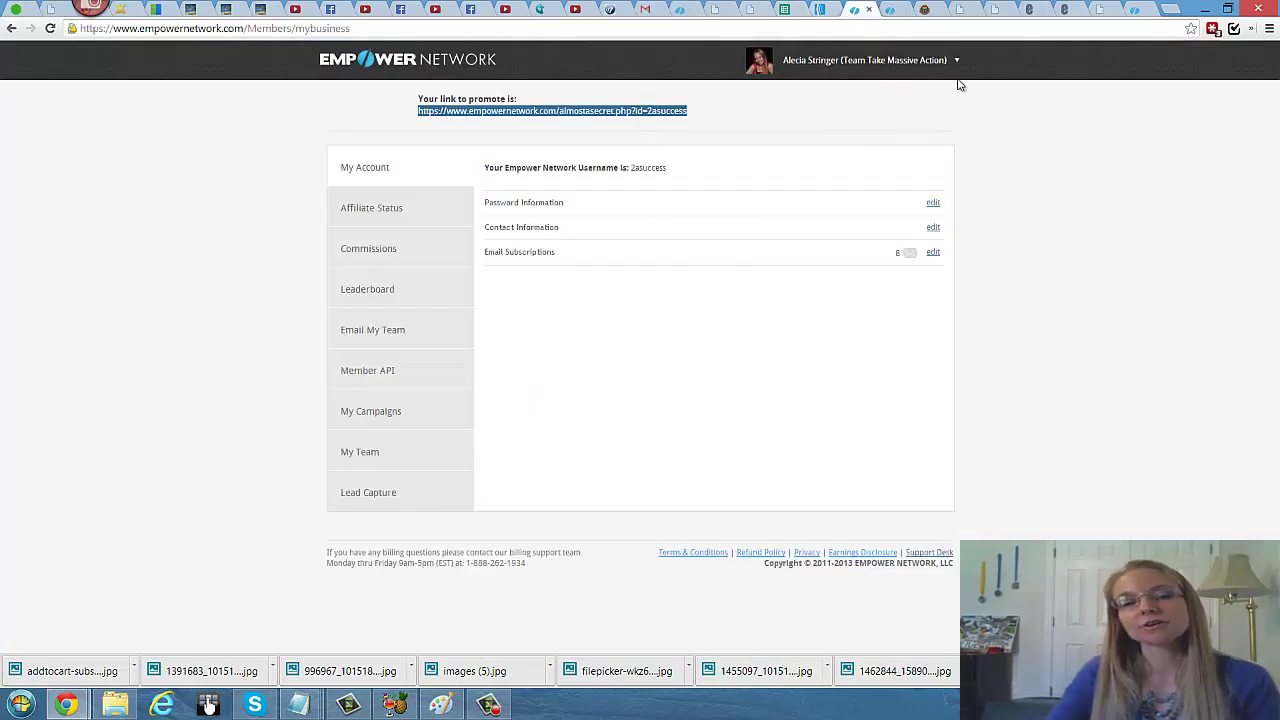
{"action": "left_click", "coordinate": [1140, 10]}
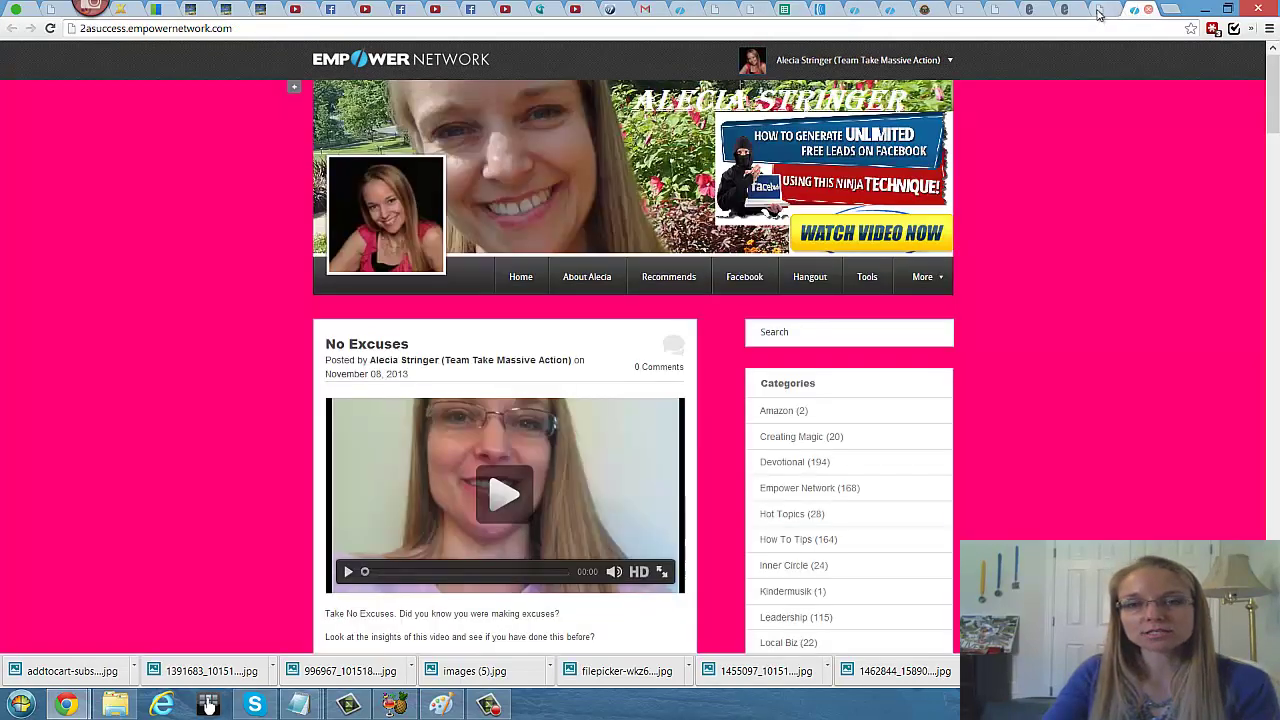
{"action": "left_click", "coordinate": [1035, 9]}
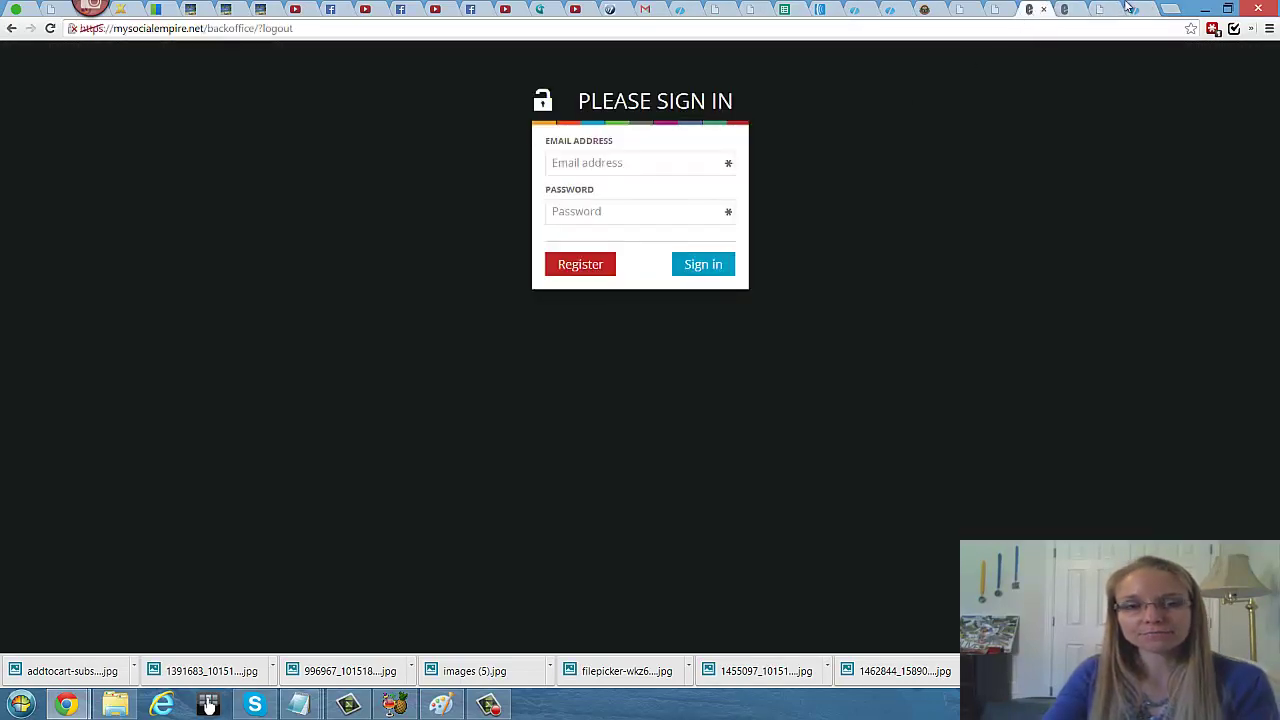
{"action": "left_click", "coordinate": [1065, 10]}
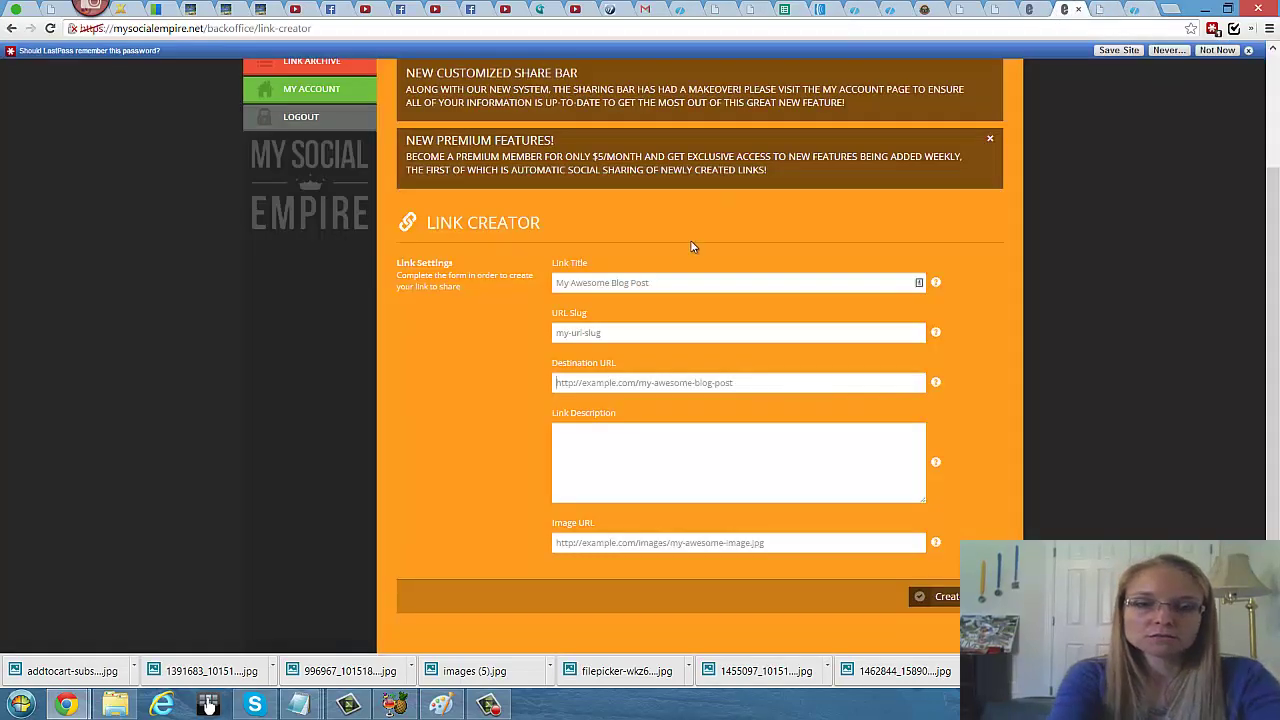
Step: Paste the almostasecret.php promote link as Destination URL and start the Link Title
{"action": "left_click", "coordinate": [579, 383]}
{"action": "key", "text": "ctrl+v"}
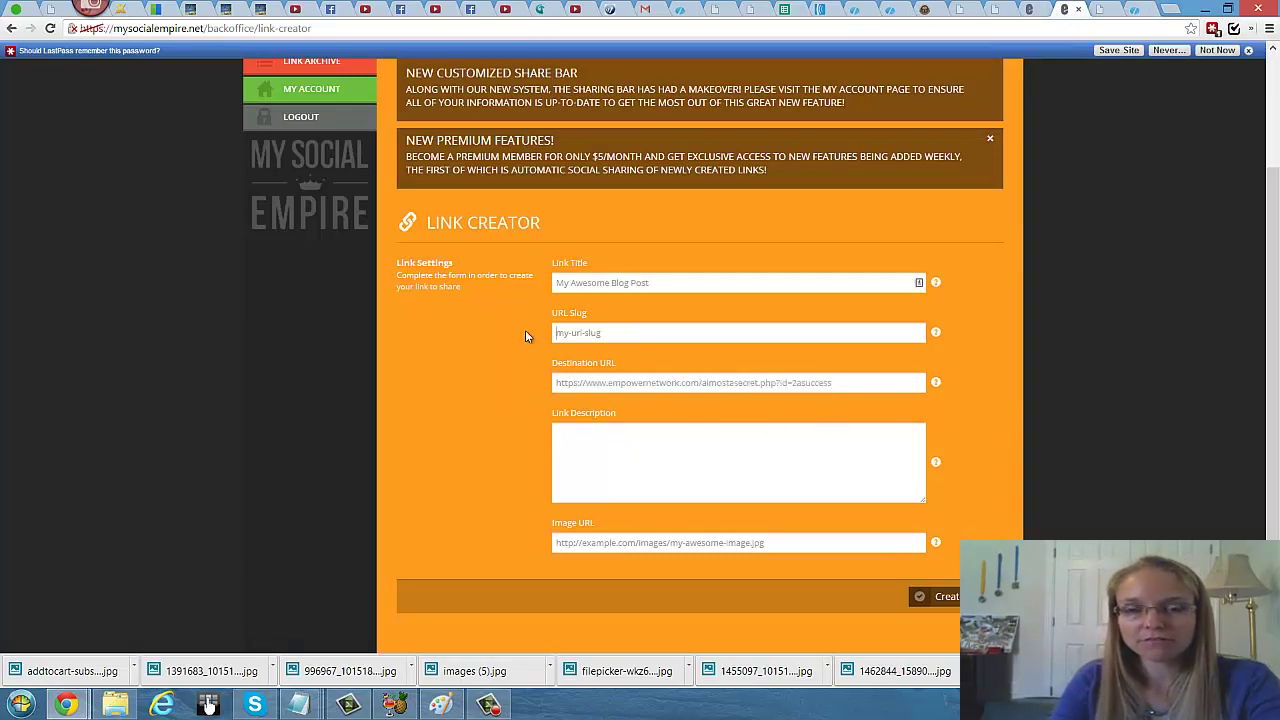
{"action": "left_click", "coordinate": [671, 285]}
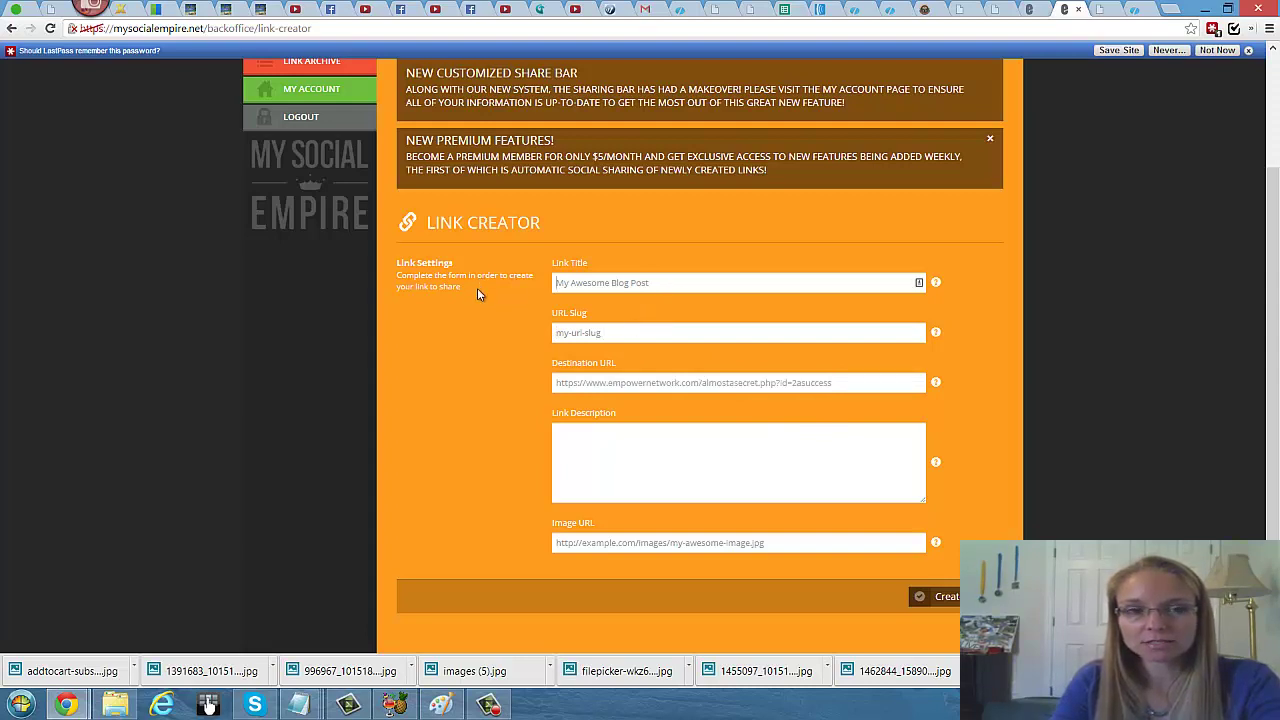
{"action": "type", "text": "A/e"}
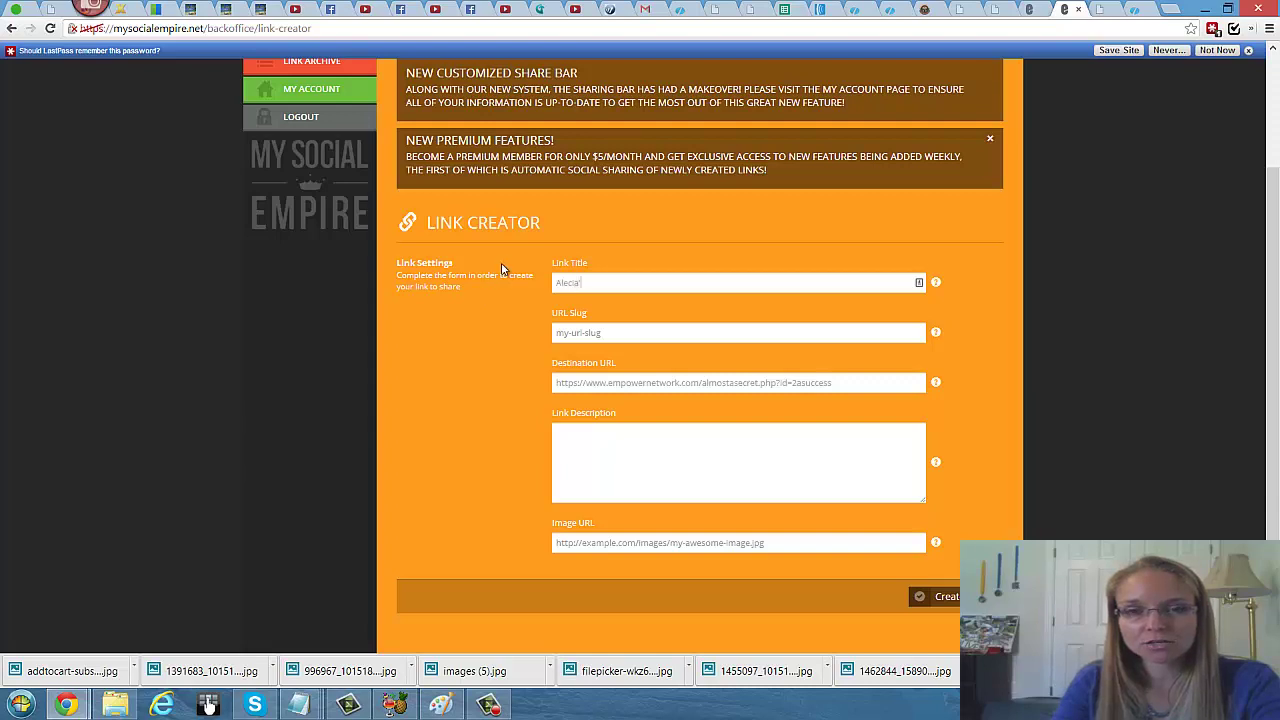
{"action": "type", "text": "S"}
{"action": "type", "text": "Alec"}
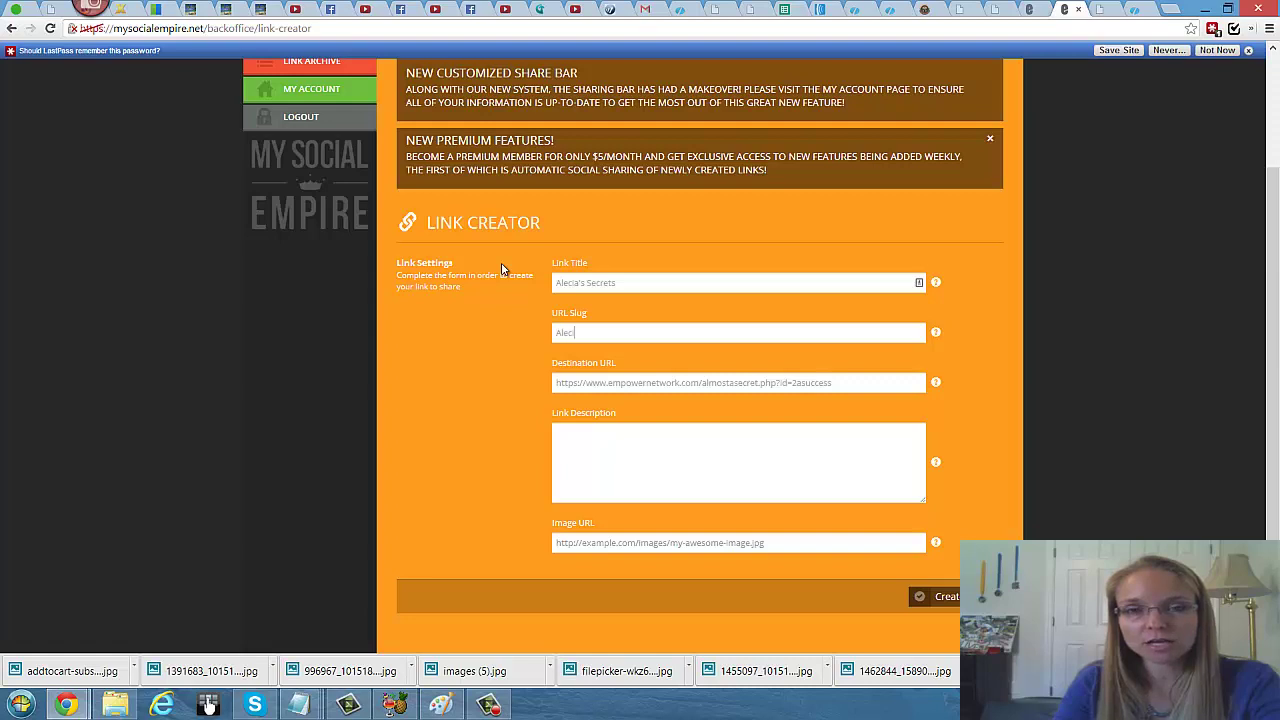
{"action": "type", "text": "ia's"}
Step: Finish the 'Secrets' title and slug, and write a step-to-success Link Description
{"action": "key", "text": "ctrl+a"}
{"action": "type", "text": "Secrets"}
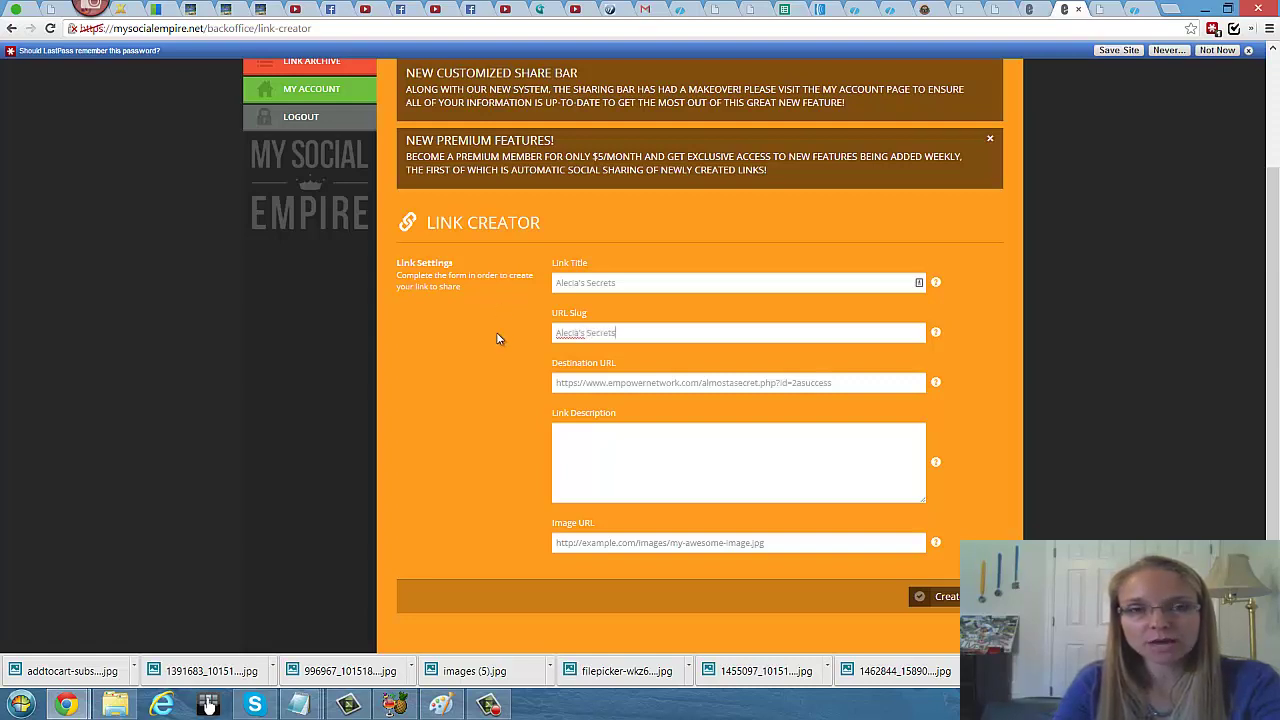
{"action": "left_click", "coordinate": [600, 456]}
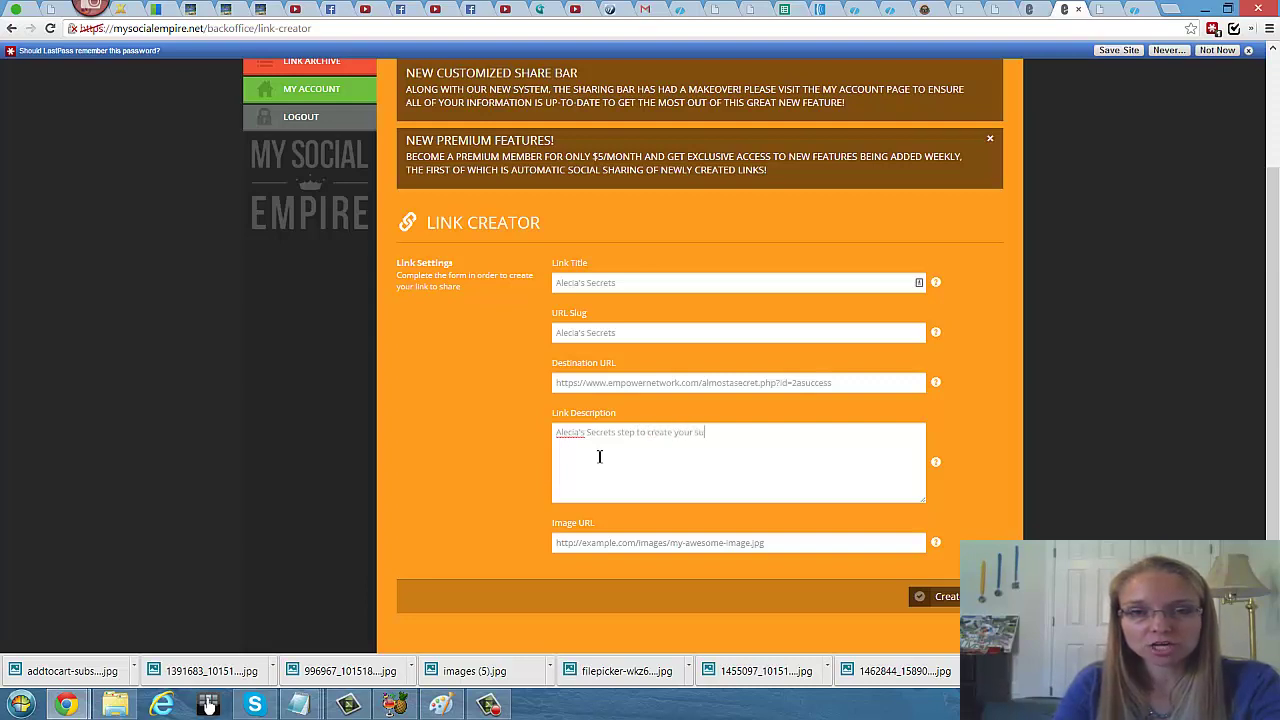
{"action": "type", "text": "ss d"}
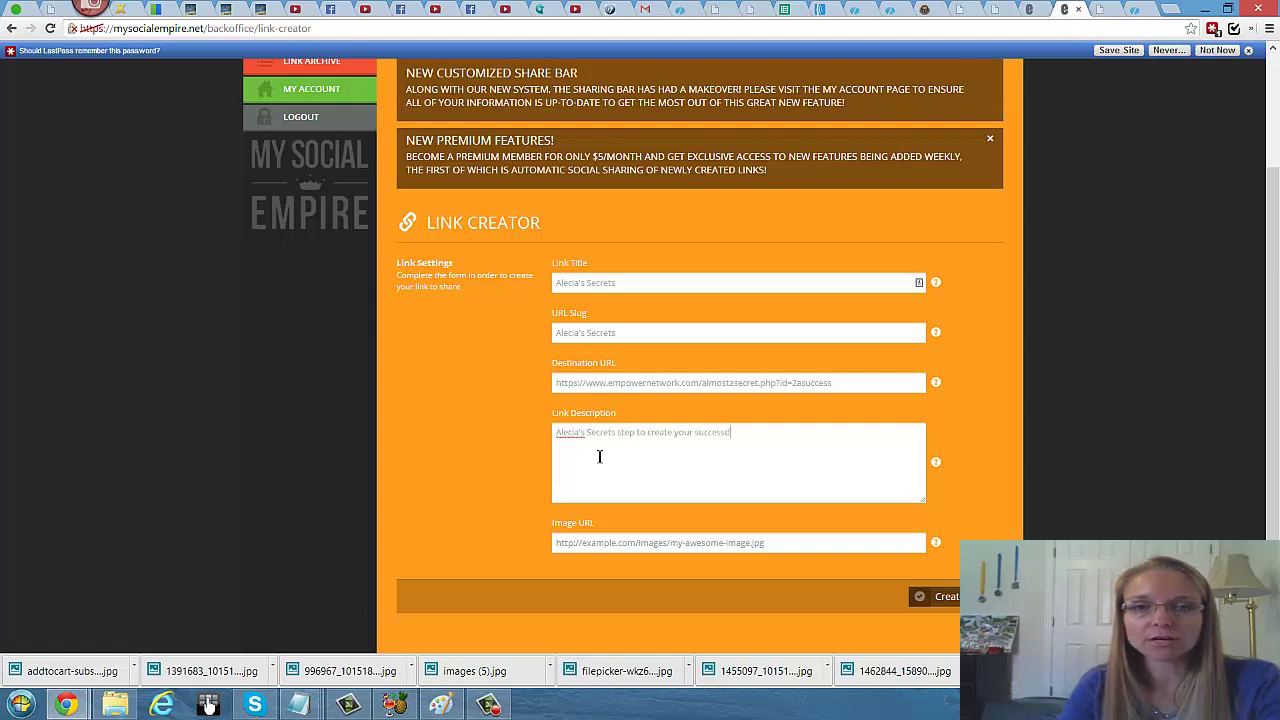
{"action": "type", "text": "reams. This is your fi"}
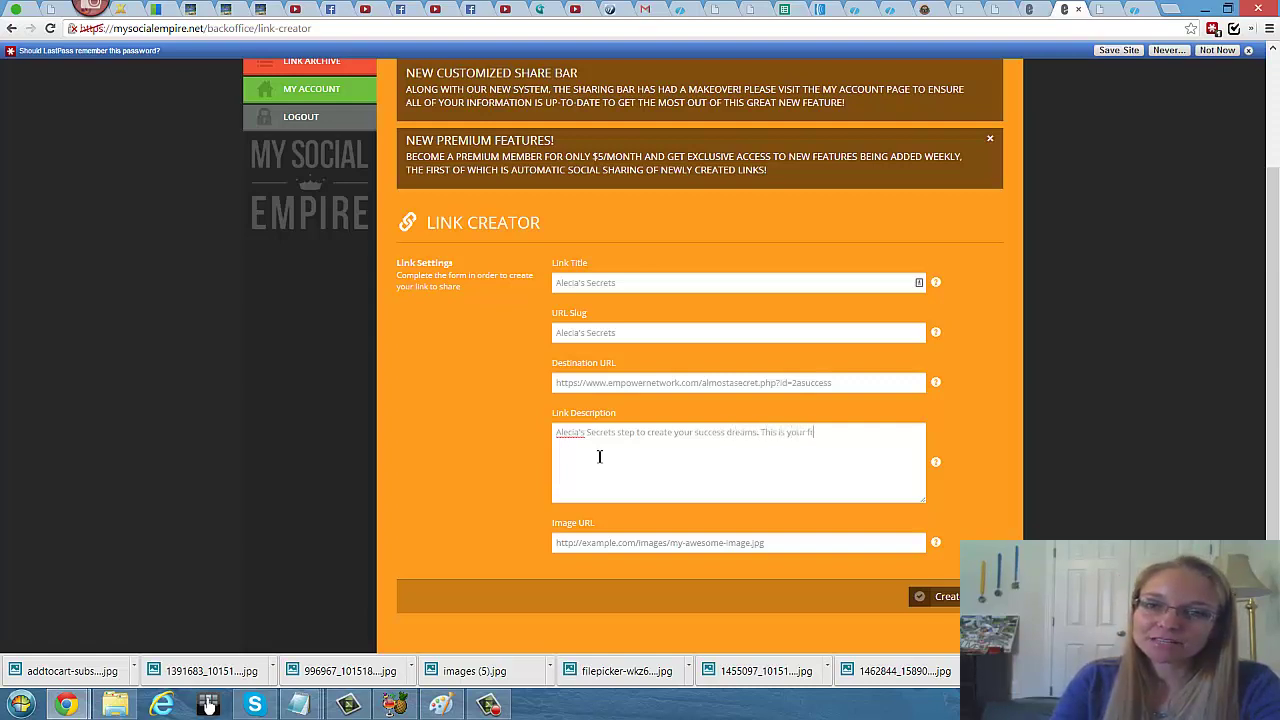
{"action": "type", "text": "rst step to excellence."}
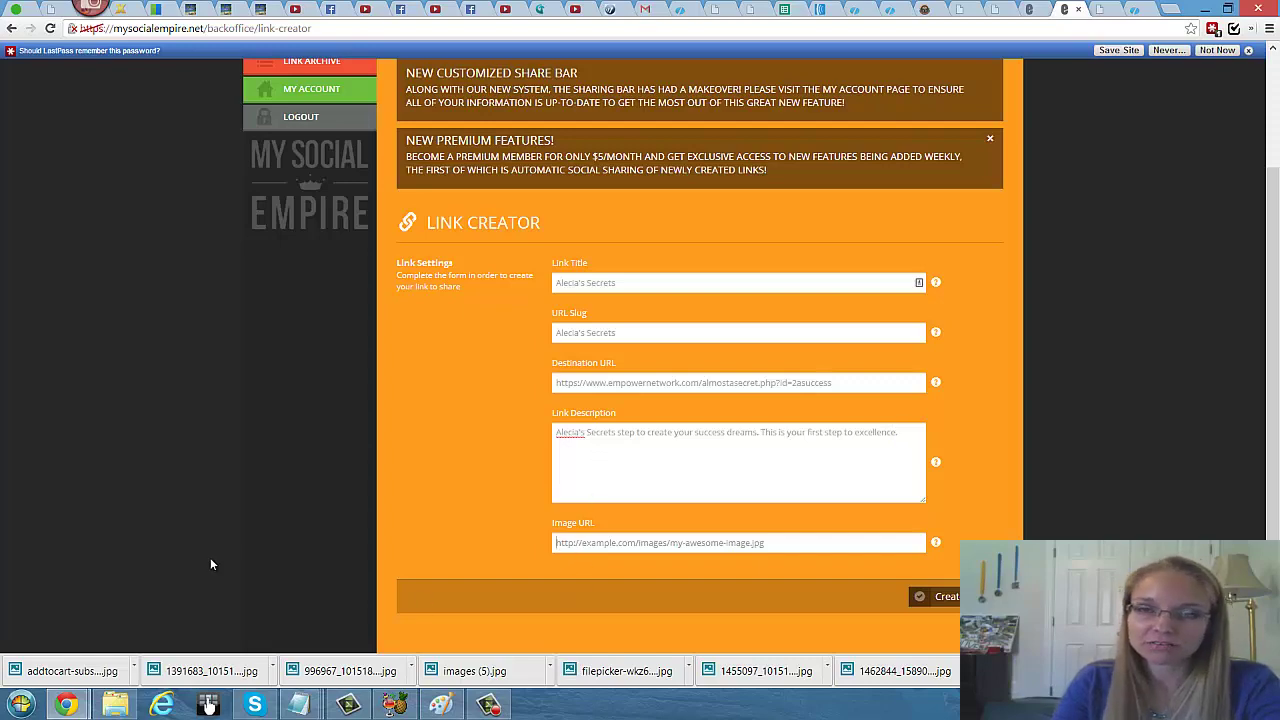
Step: In a new tab, a 'succ' entry loads the successvisionformula Eventbrite page, which is then closed
{"action": "left_click", "coordinate": [1108, 9]}
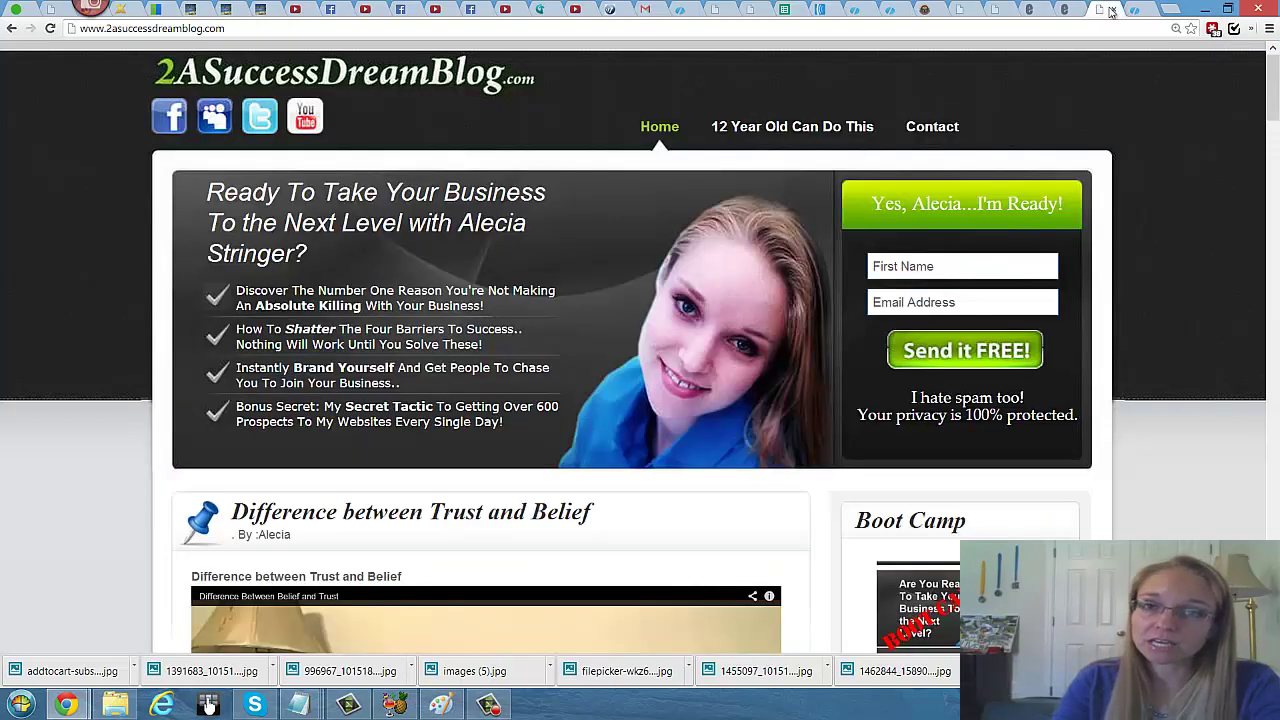
{"action": "left_click", "coordinate": [1142, 9]}
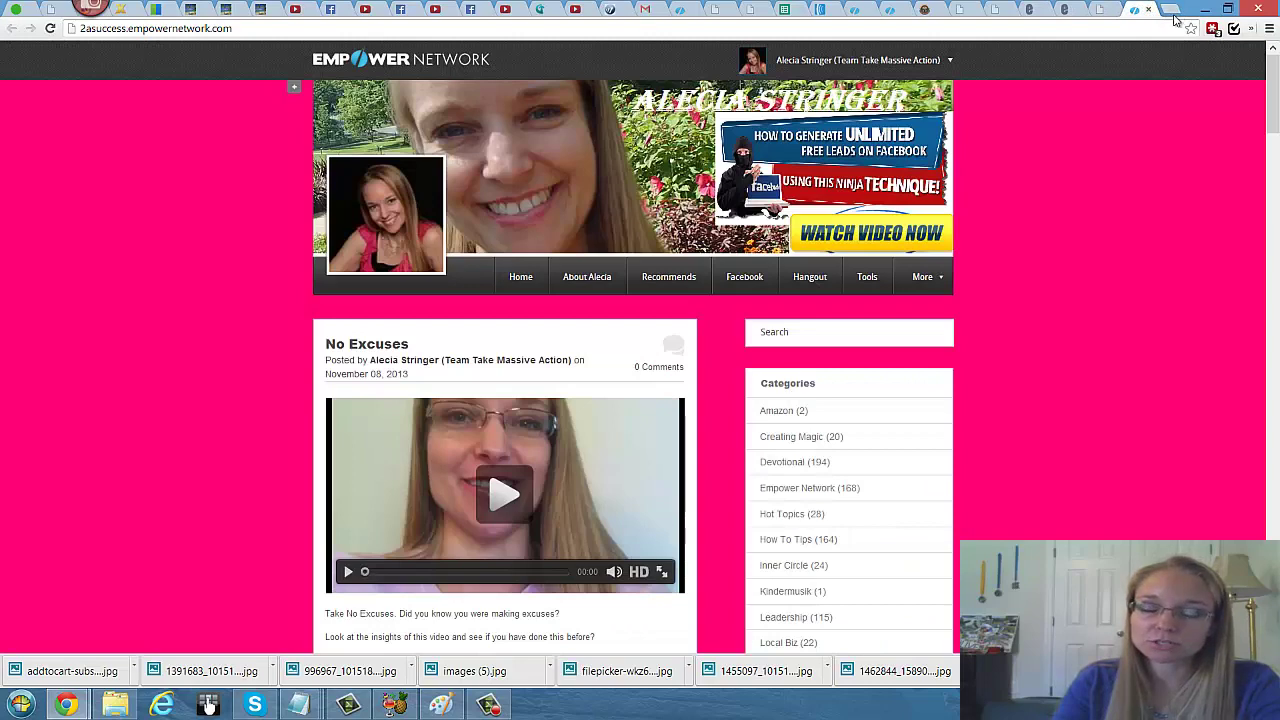
{"action": "left_click", "coordinate": [1172, 14]}
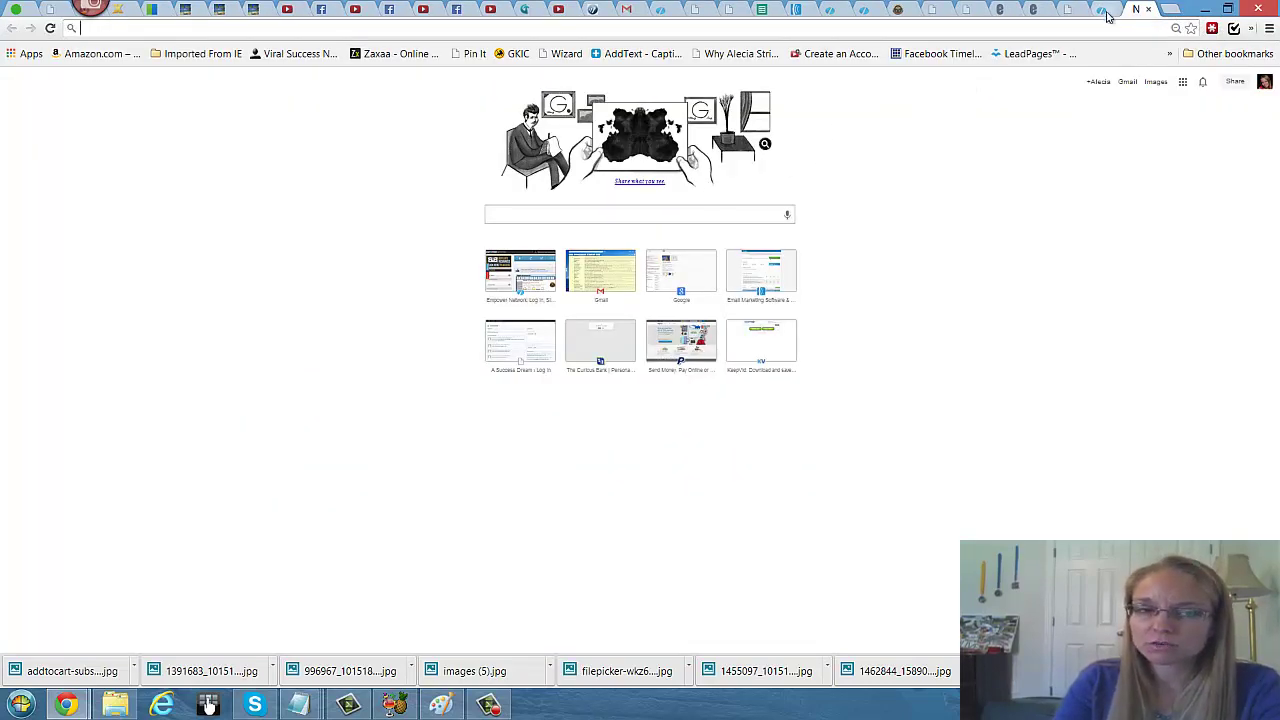
{"action": "left_click", "coordinate": [1104, 10]}
{"action": "mouse_move", "coordinate": [392, 226]}
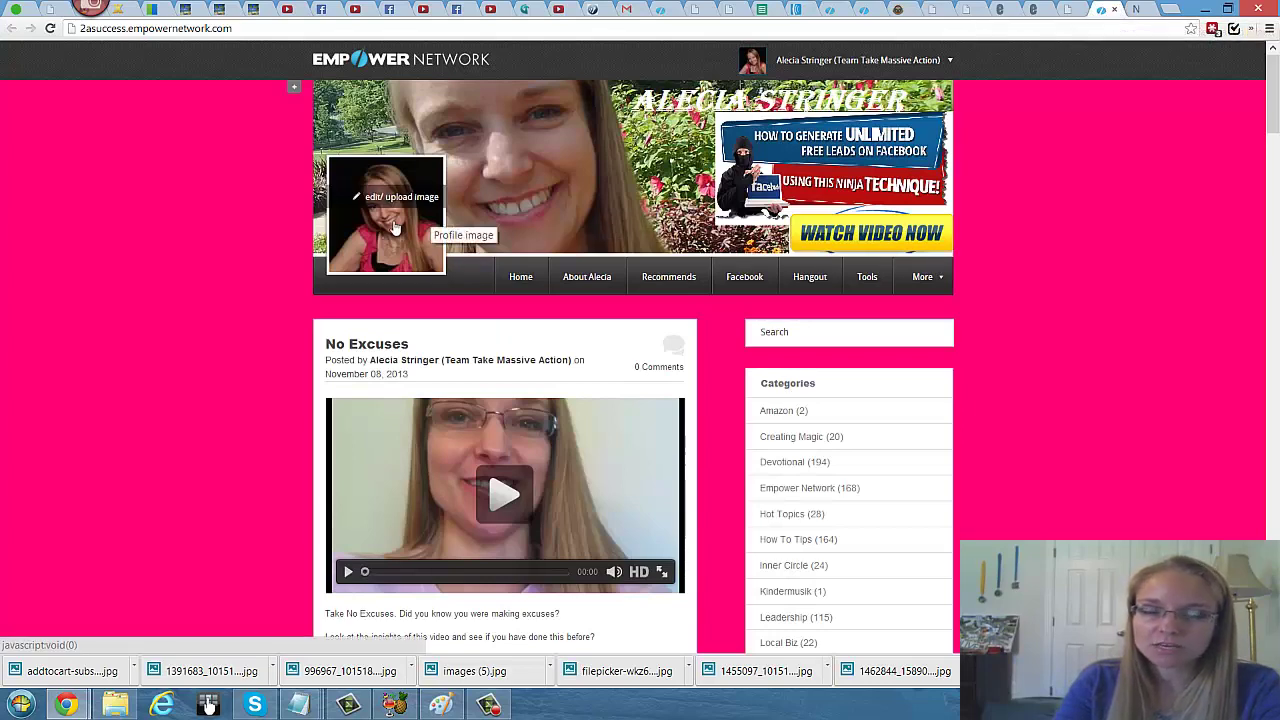
{"action": "left_click", "coordinate": [1136, 12]}
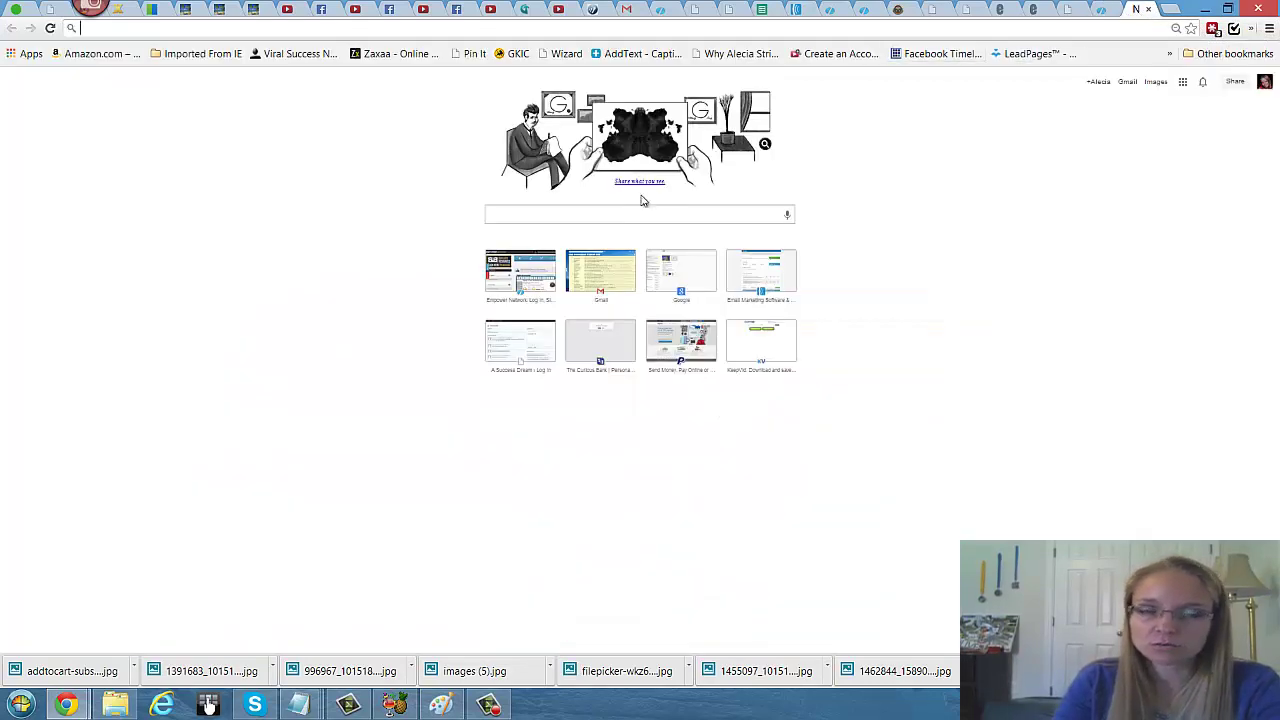
{"action": "left_click", "coordinate": [611, 213]}
{"action": "type", "text": "succe"}
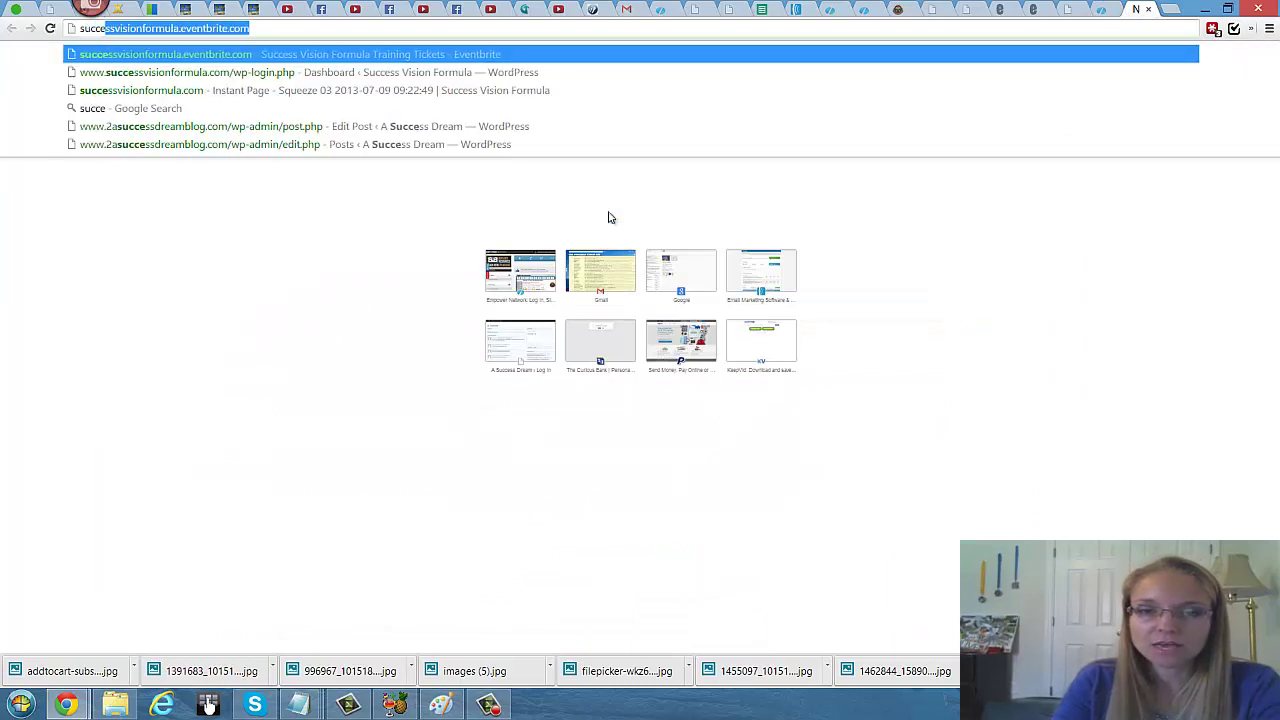
{"action": "key", "text": "Return"}
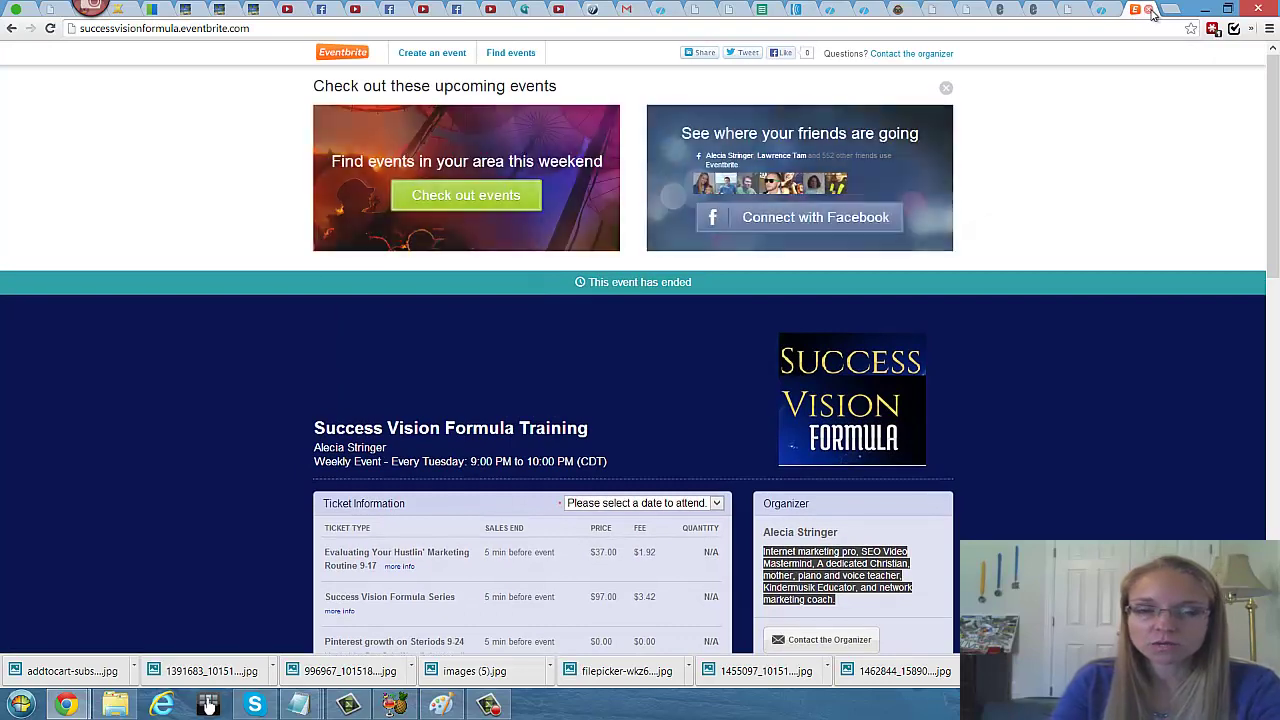
{"action": "left_click", "coordinate": [1150, 9]}
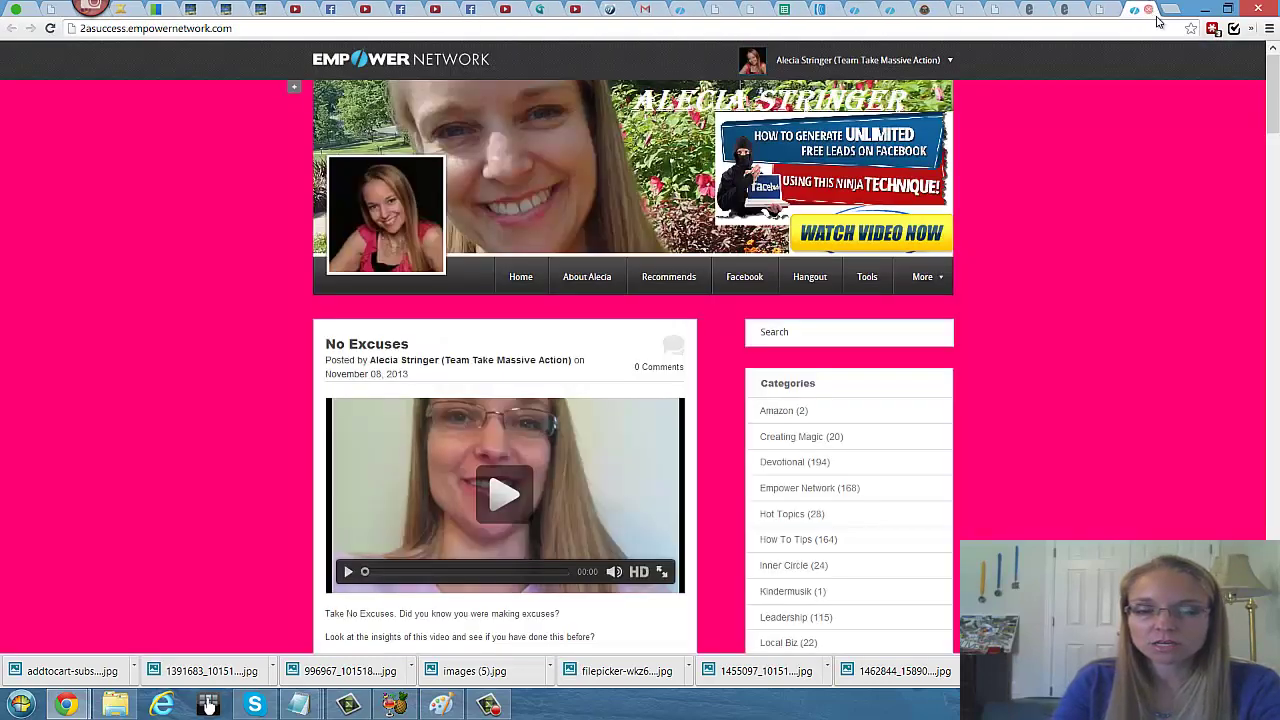
Step: Search Google for 'success' in a new blank tab
{"action": "left_click", "coordinate": [1171, 10]}
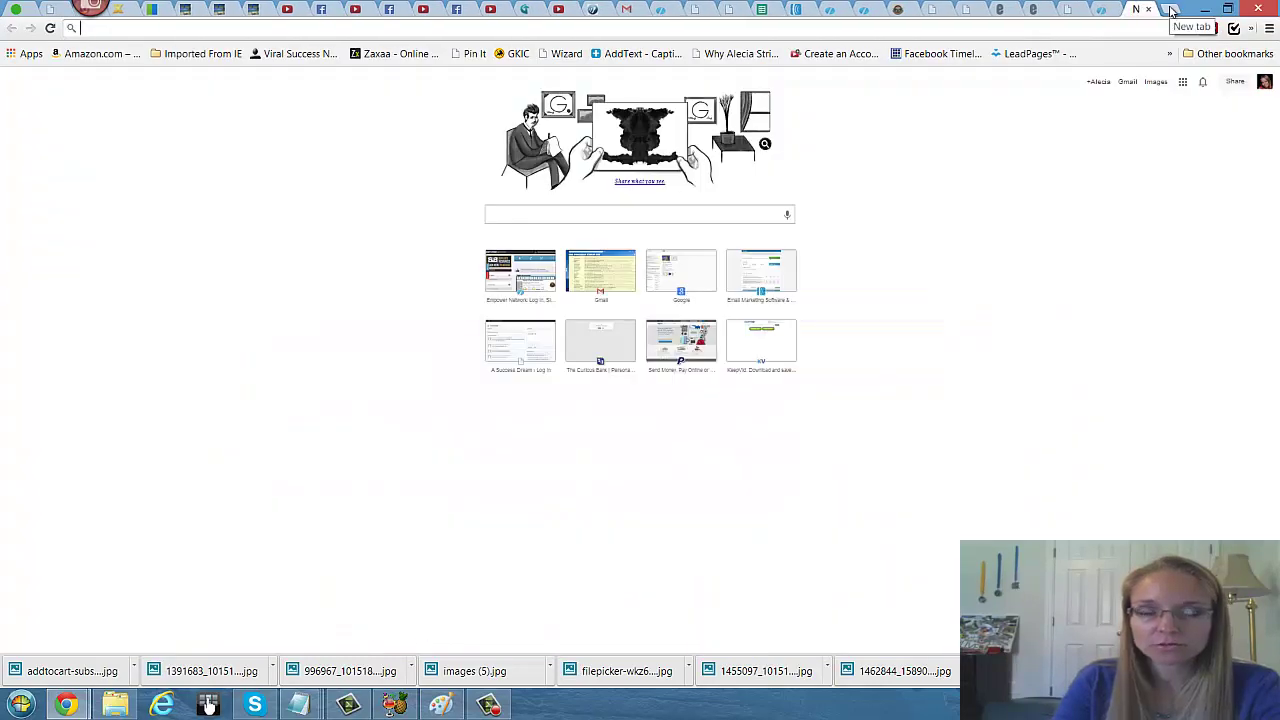
{"action": "left_click", "coordinate": [677, 215]}
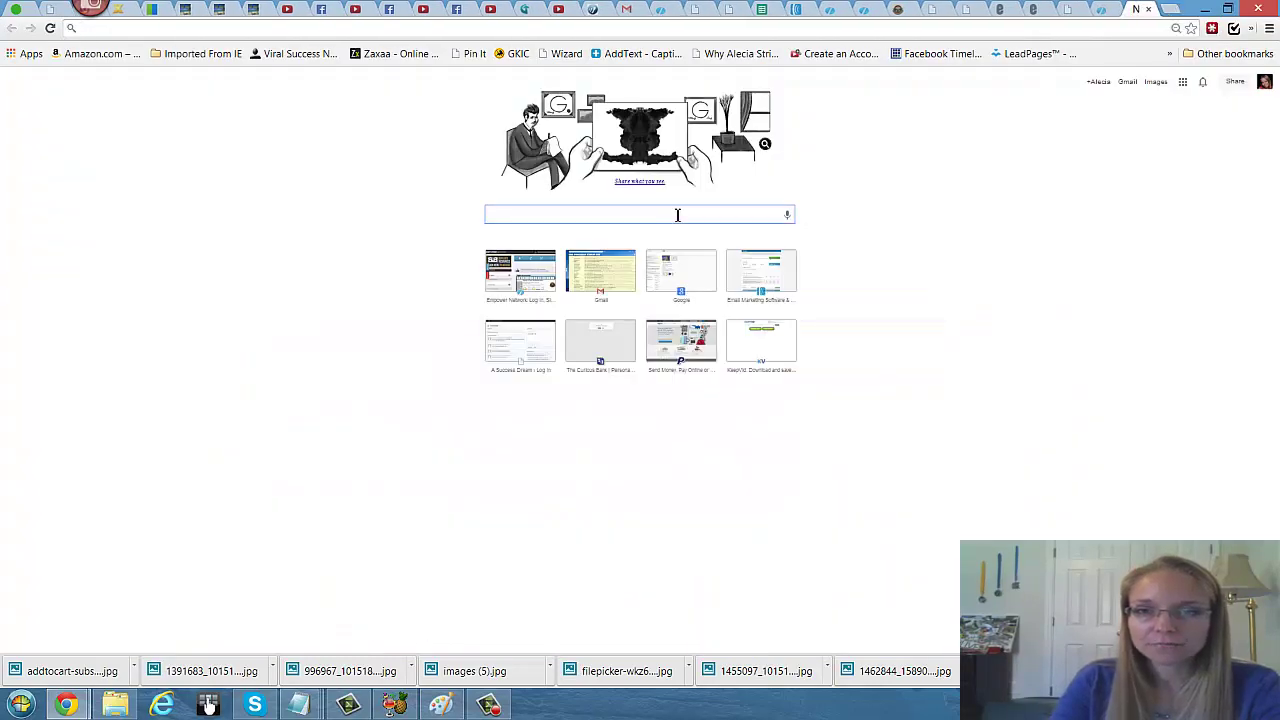
{"action": "type", "text": "su"}
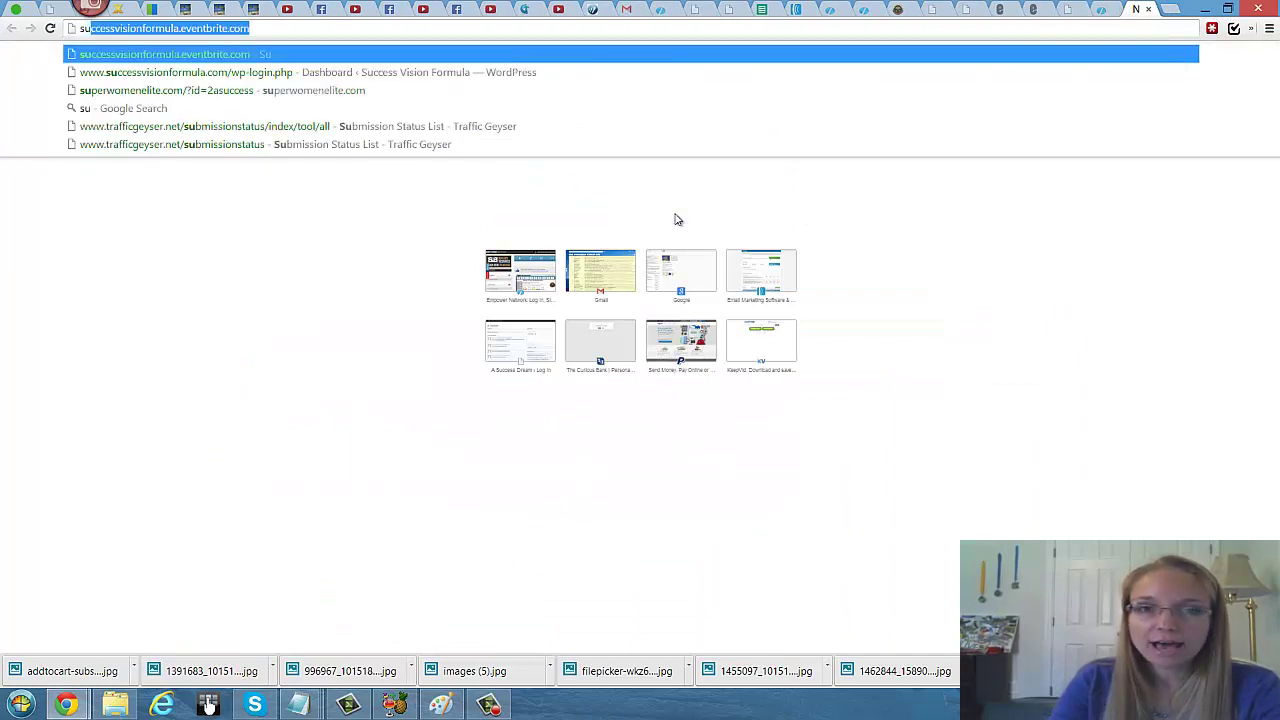
{"action": "type", "text": "c"}
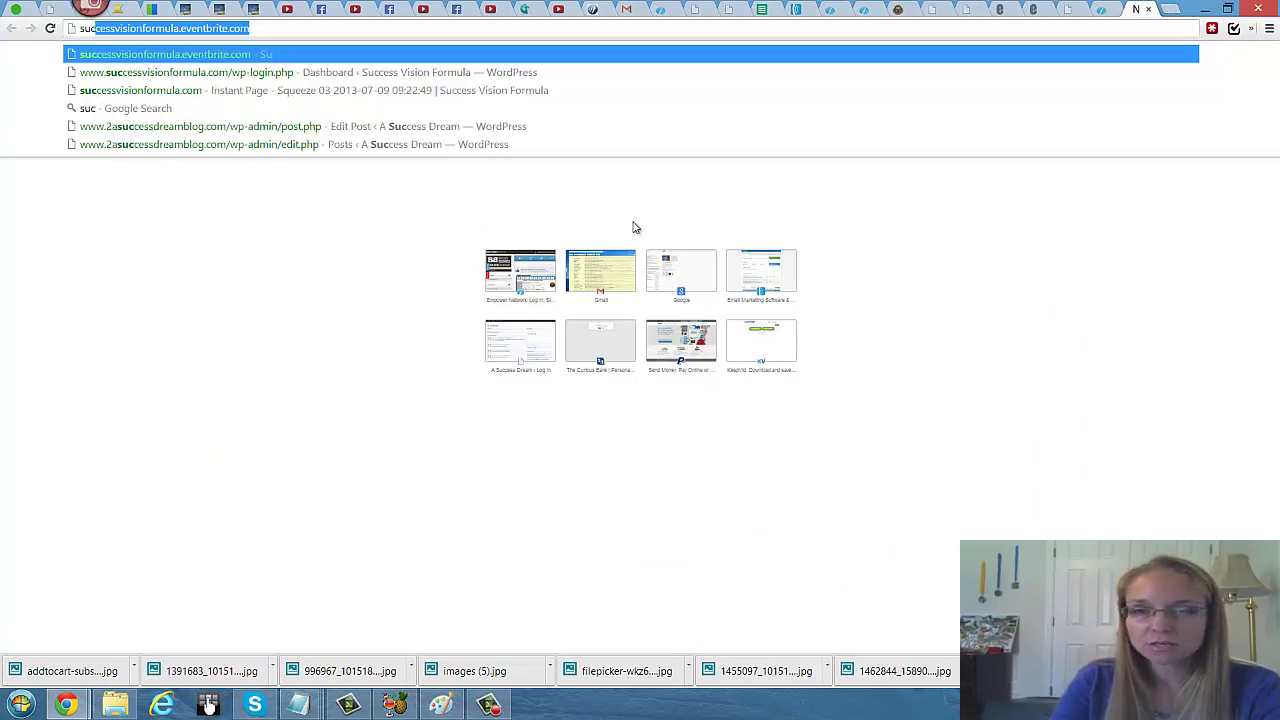
{"action": "left_click", "coordinate": [626, 220]}
{"action": "left_click", "coordinate": [626, 215]}
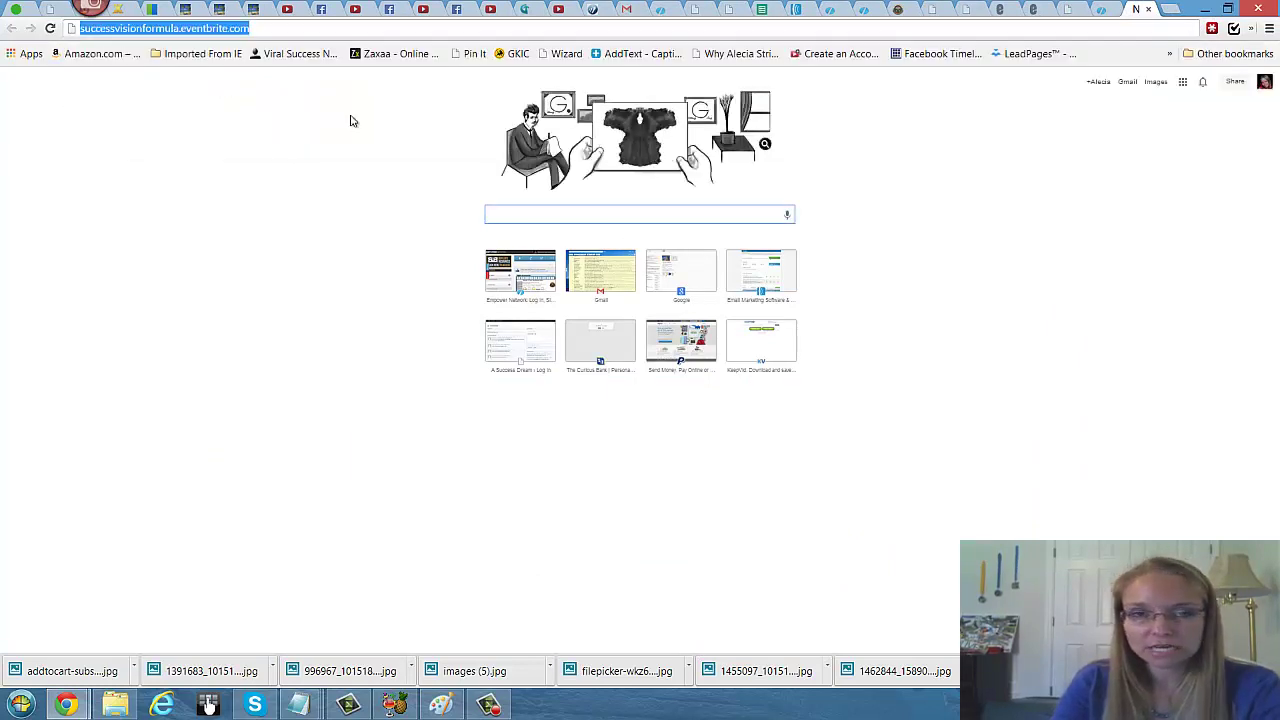
{"action": "type", "text": "success"}
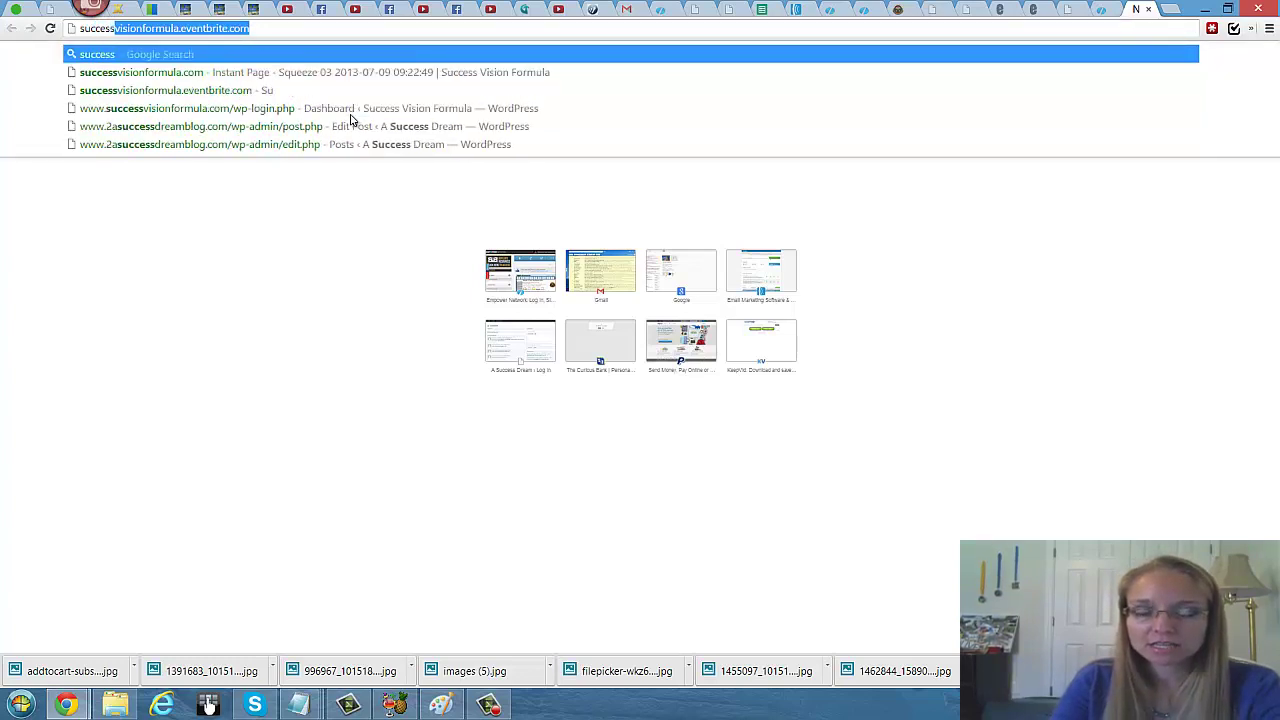
{"action": "key", "text": "Return"}
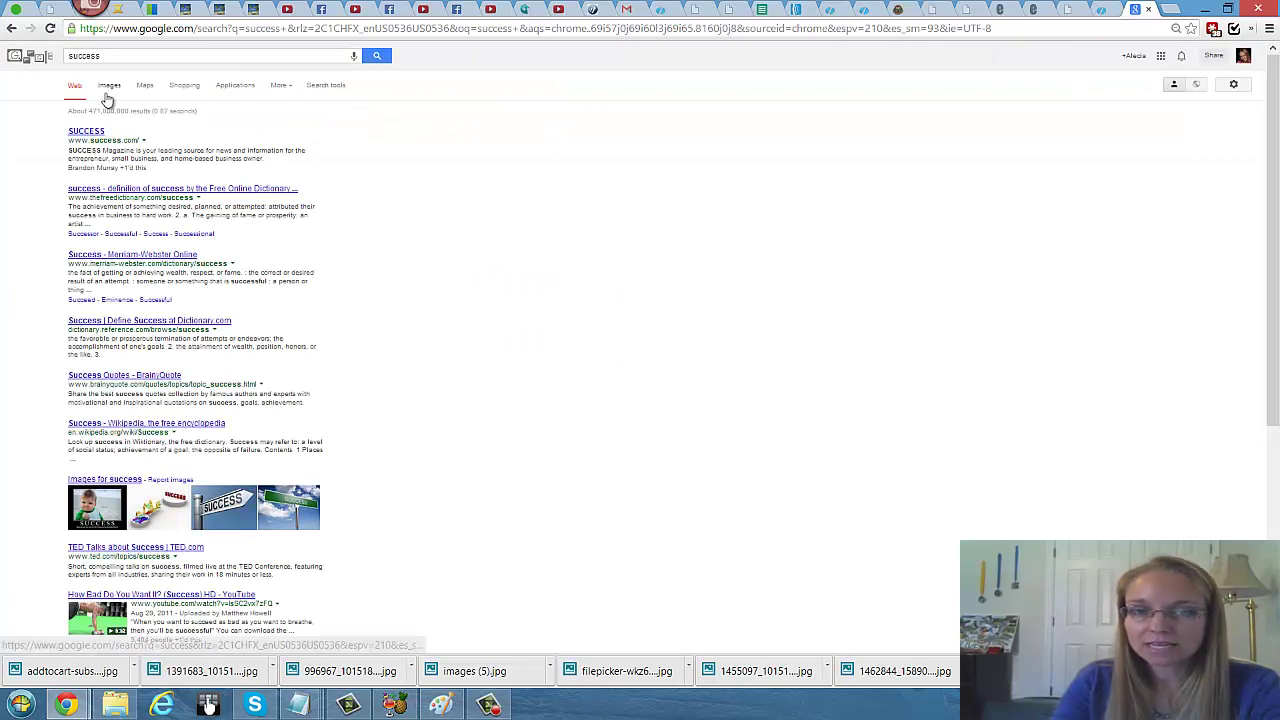
Step: Copy the image address of the SUCCESS baby poster from Google Images results for 'success'
{"action": "left_click", "coordinate": [110, 86]}
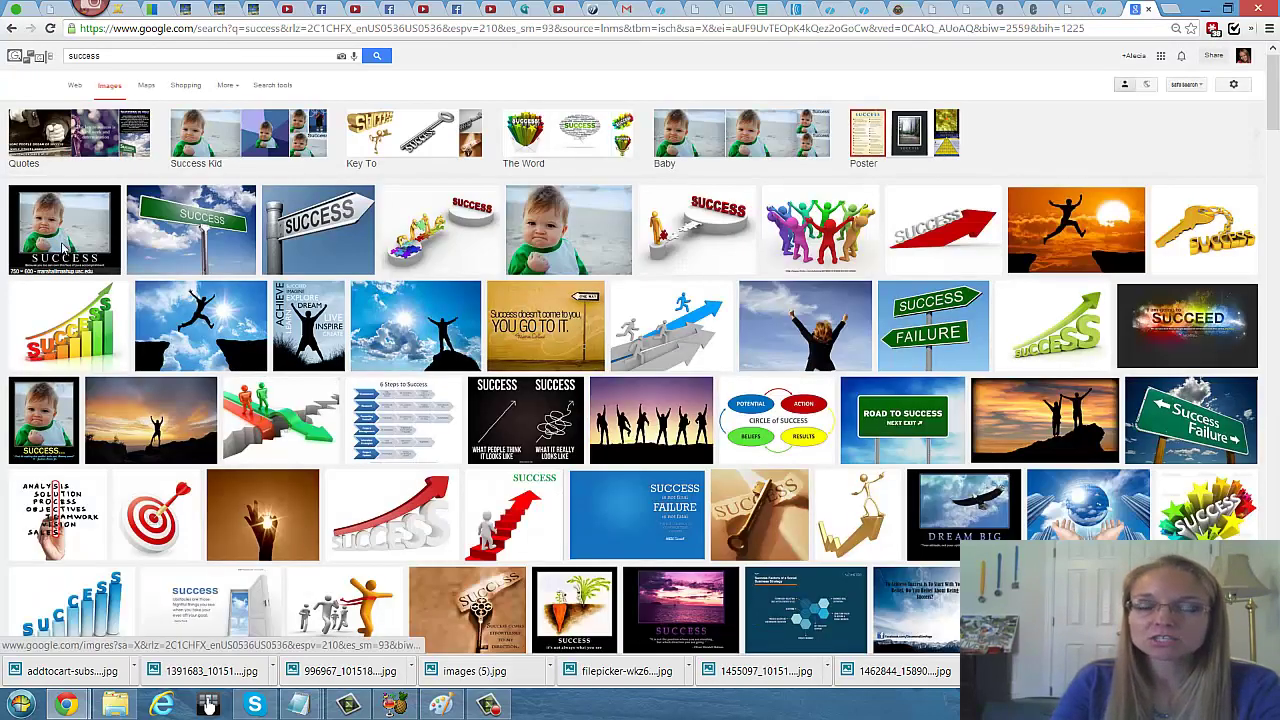
{"action": "right_click", "coordinate": [64, 248]}
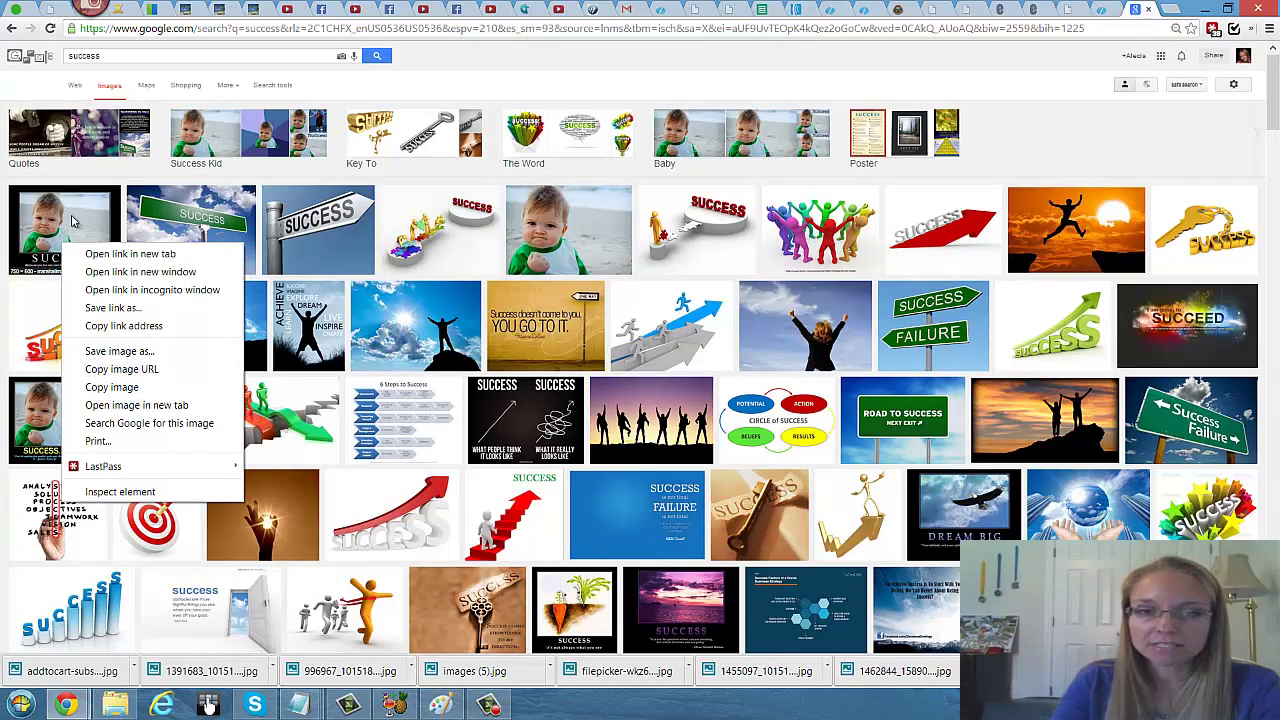
{"action": "left_click", "coordinate": [76, 222]}
{"action": "right_click", "coordinate": [372, 440]}
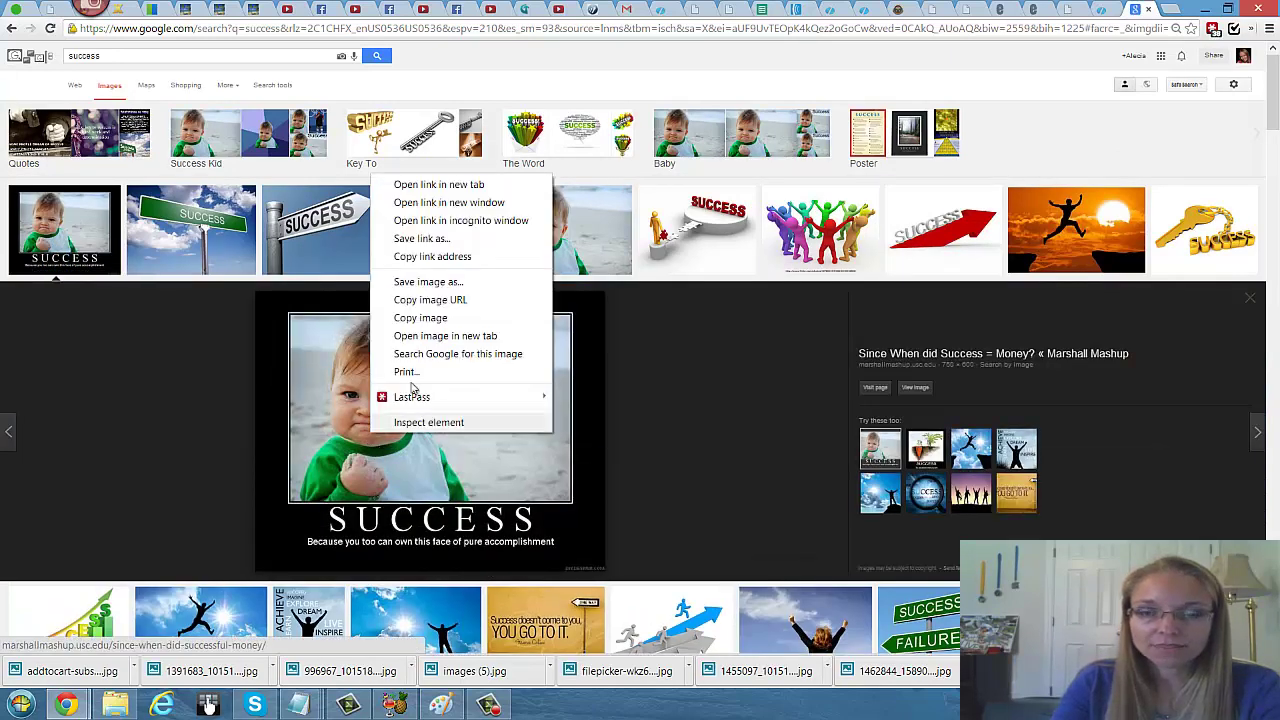
{"action": "left_click", "coordinate": [455, 299]}
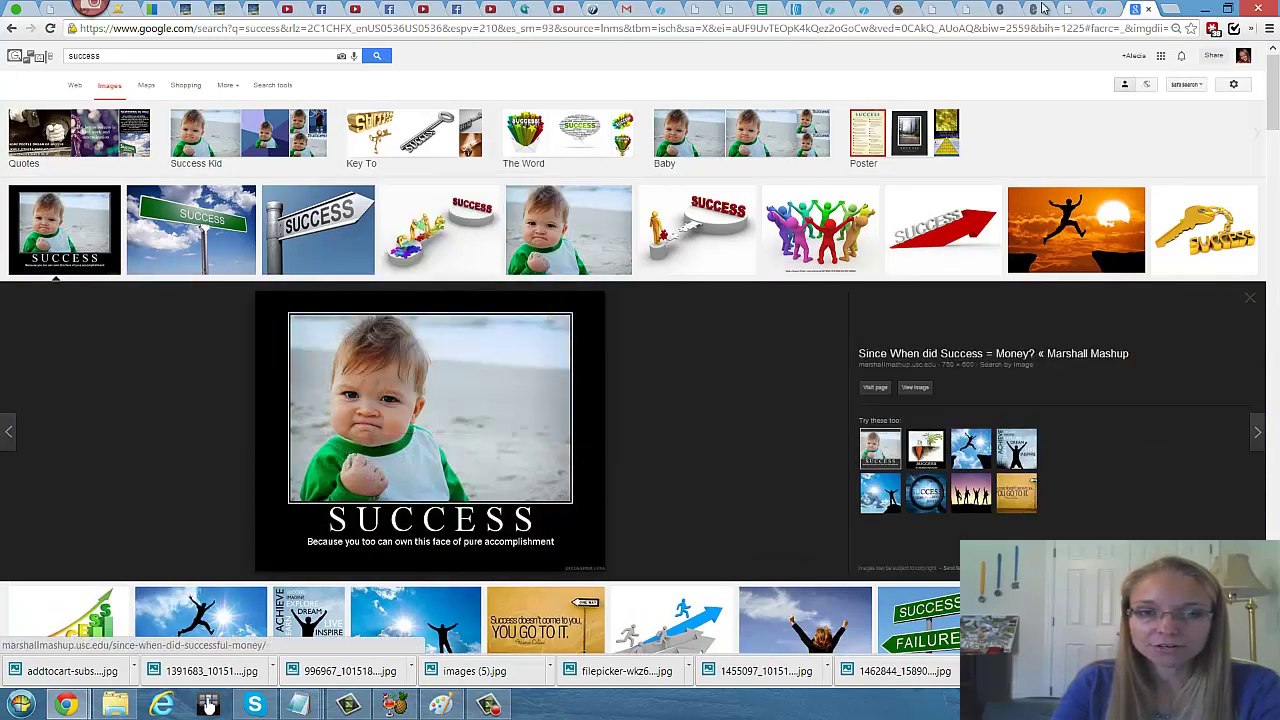
{"action": "left_click", "coordinate": [1103, 9]}
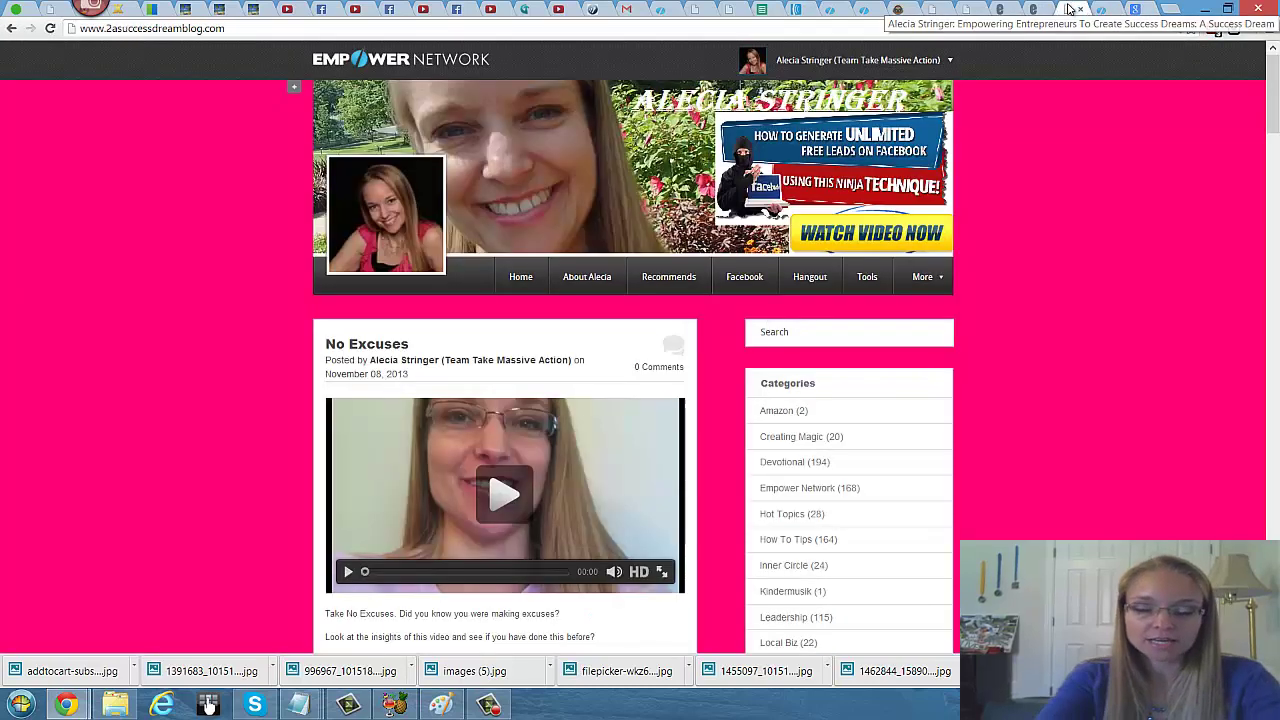
{"action": "left_click", "coordinate": [1068, 9]}
Step: Paste the success.jpg address into Image URL and create the masked link
{"action": "left_click", "coordinate": [1033, 12]}
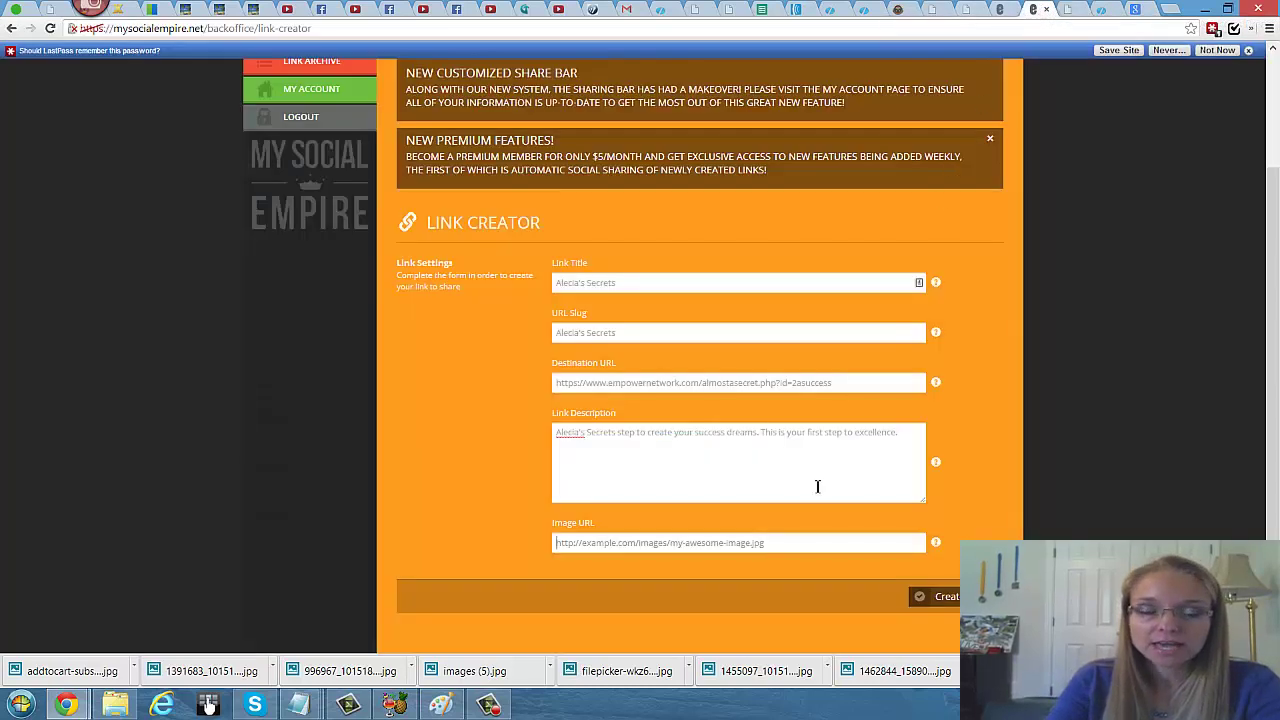
{"action": "left_click", "coordinate": [631, 541]}
{"action": "type", "text": "http://marshallmashup.usc.edu/wp-content/uploads/2013/02/success.jpg"}
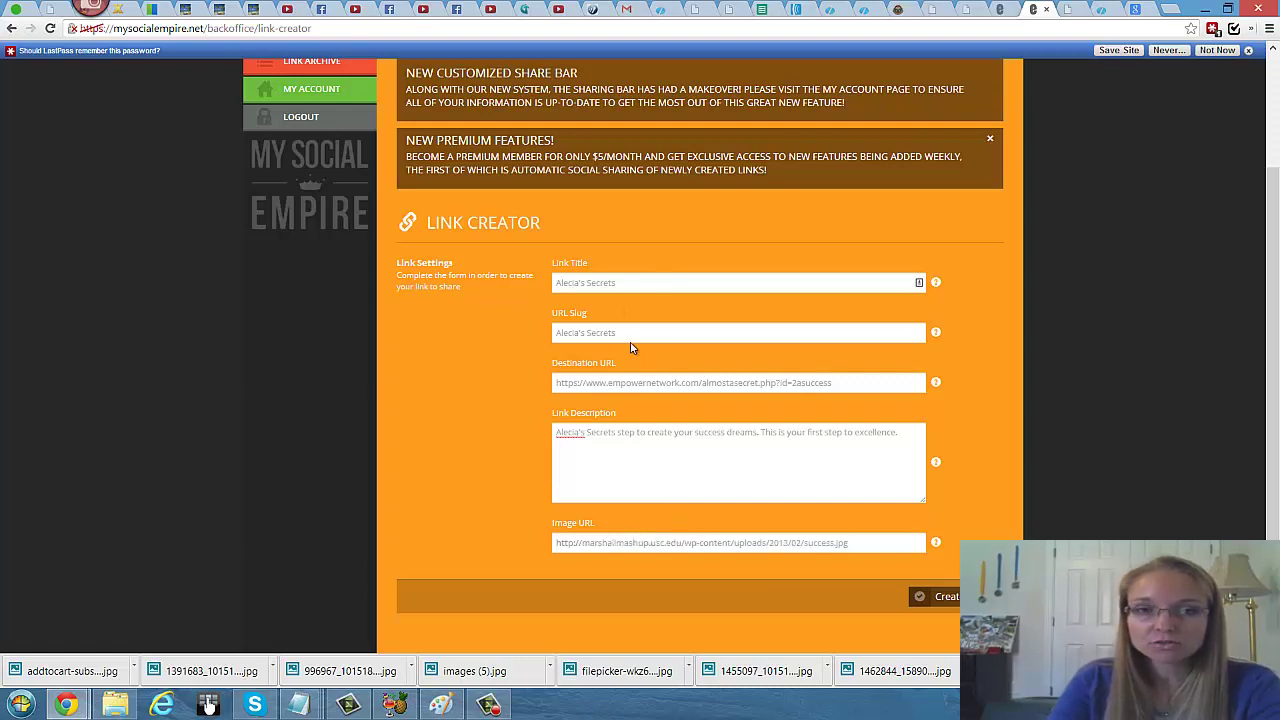
{"action": "left_click", "coordinate": [942, 597]}
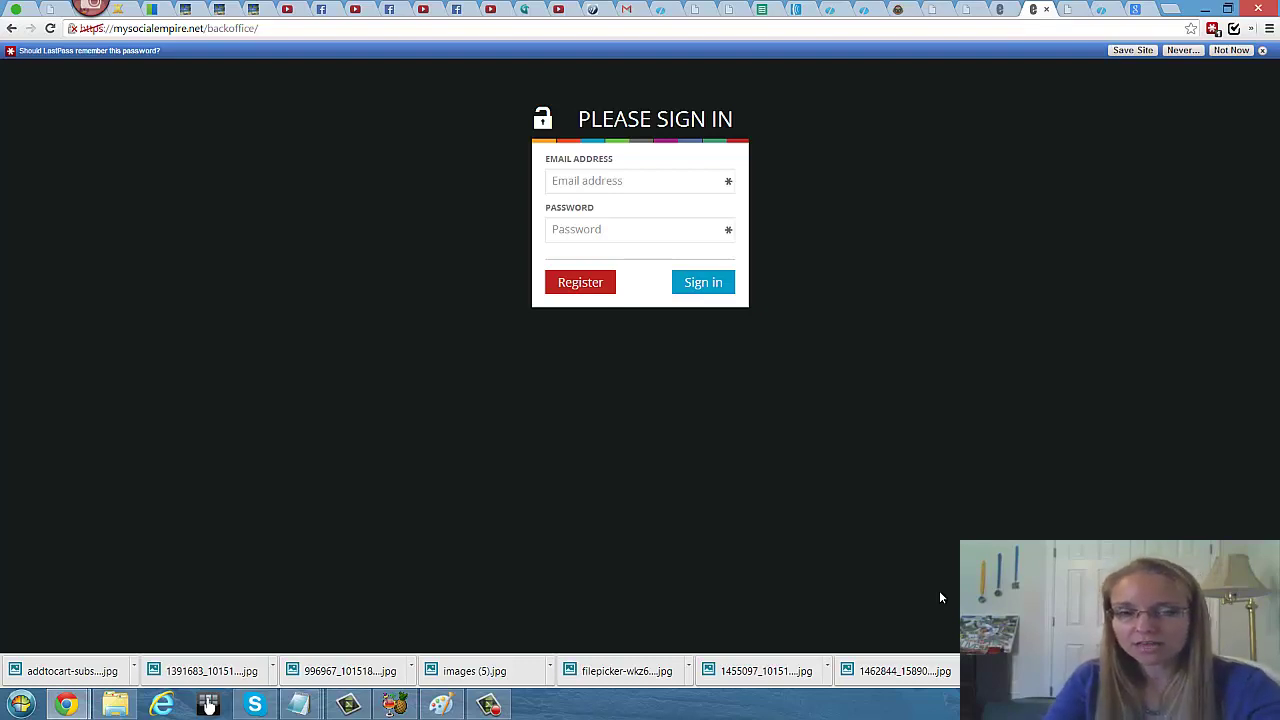
Step: Check the neighbouring My Social Empire sign-in tab, typing and erasing a character in its email field
{"action": "left_click", "coordinate": [1000, 12]}
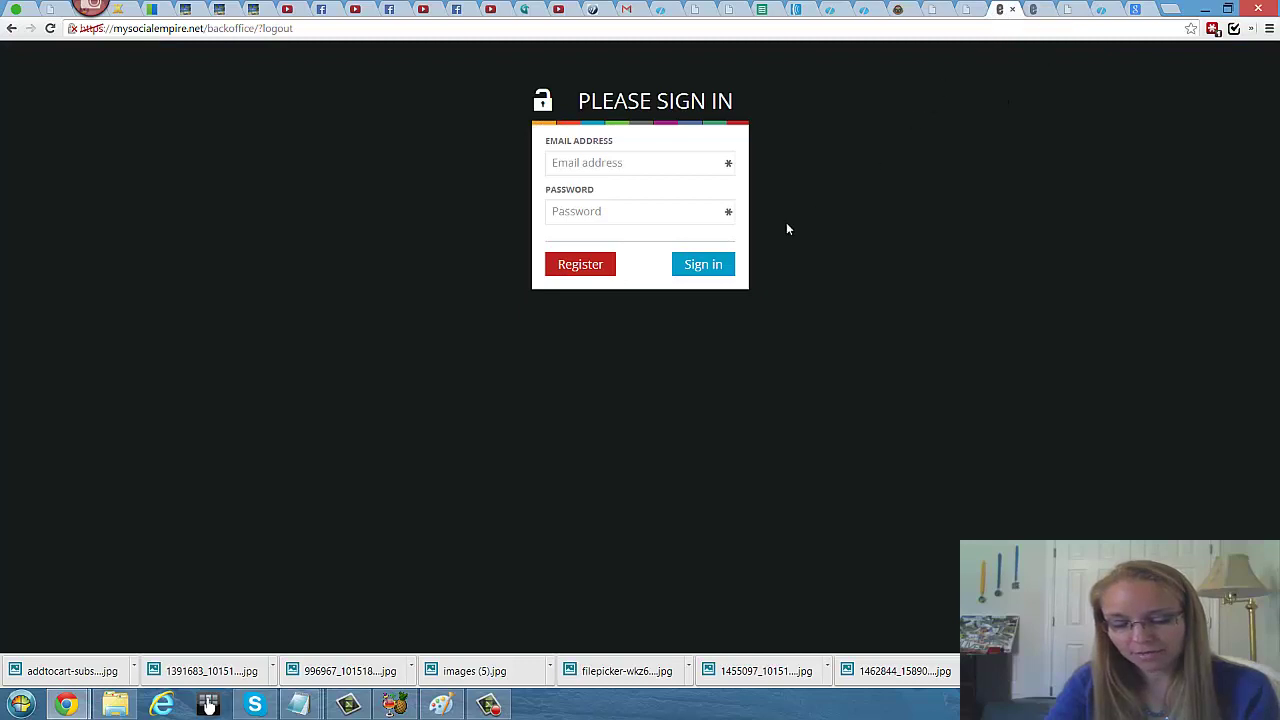
{"action": "left_click", "coordinate": [599, 162]}
{"action": "type", "text": "2as"}
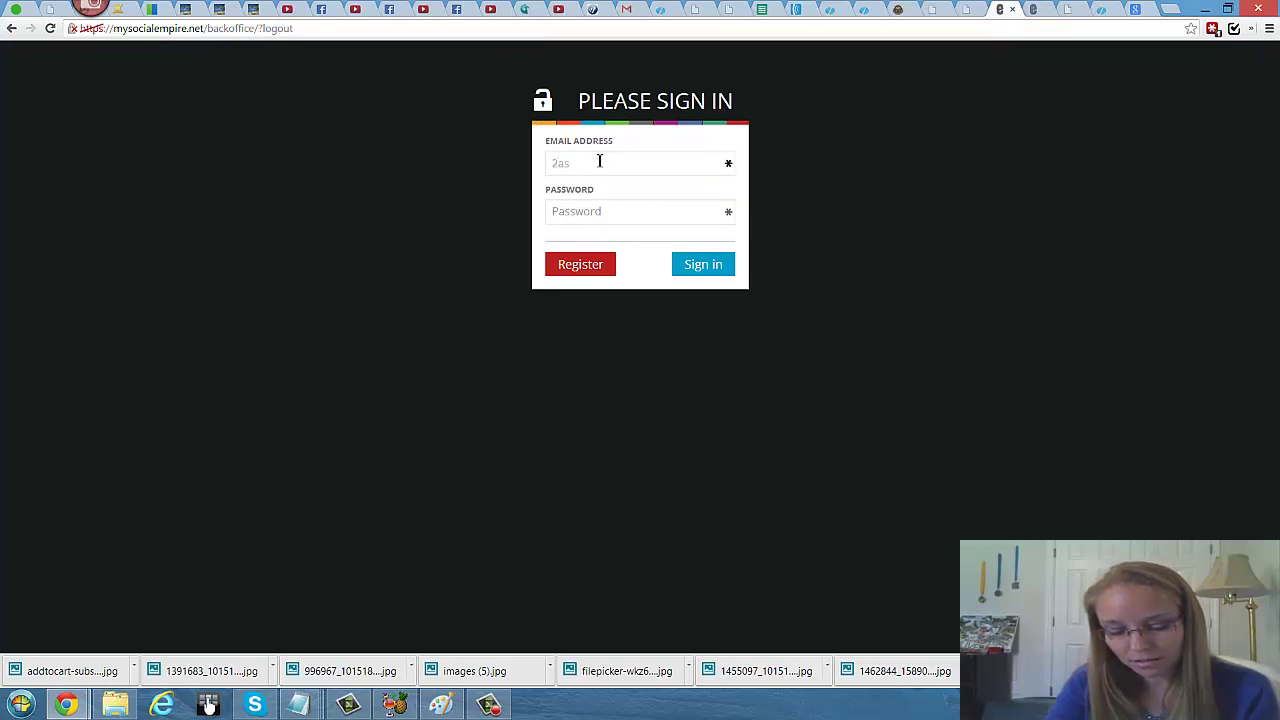
{"action": "key", "text": "BackSpace"}
{"action": "key", "text": "BackSpace"}
{"action": "left_click", "coordinate": [1035, 10]}
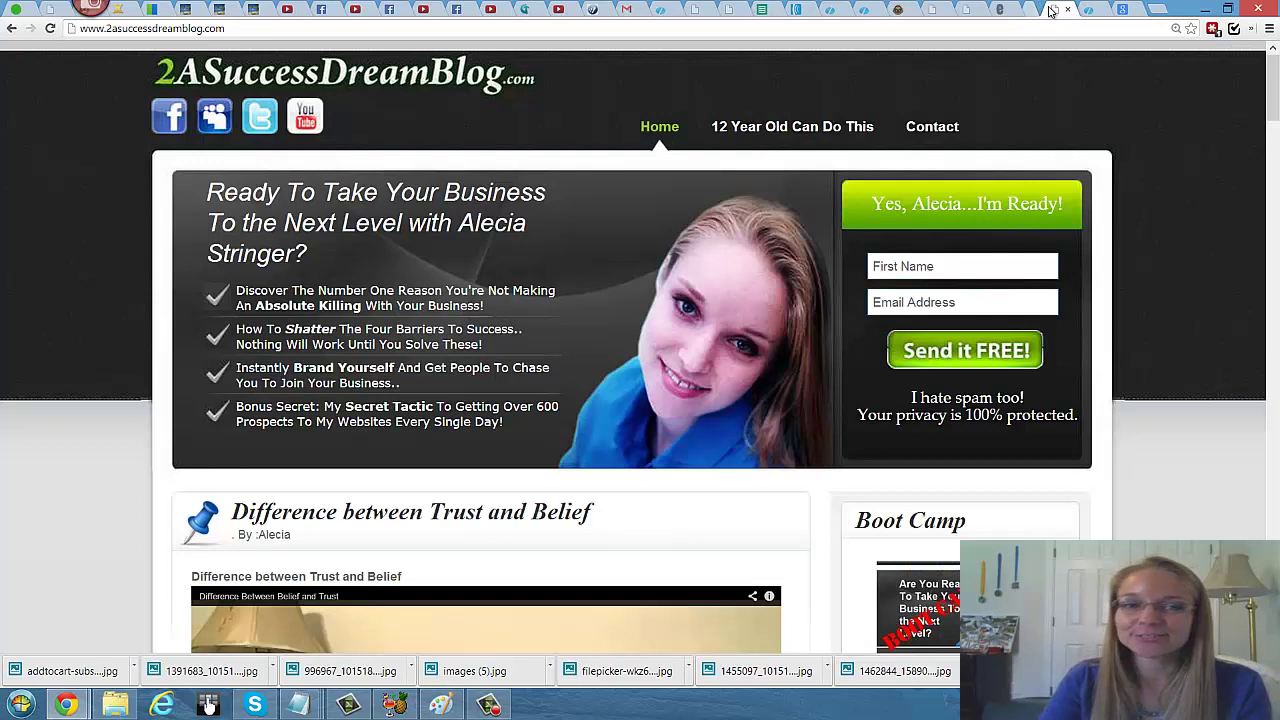
Step: Close the My Social Empire sign-in tab and the Google Images results tab
{"action": "left_click", "coordinate": [1046, 10]}
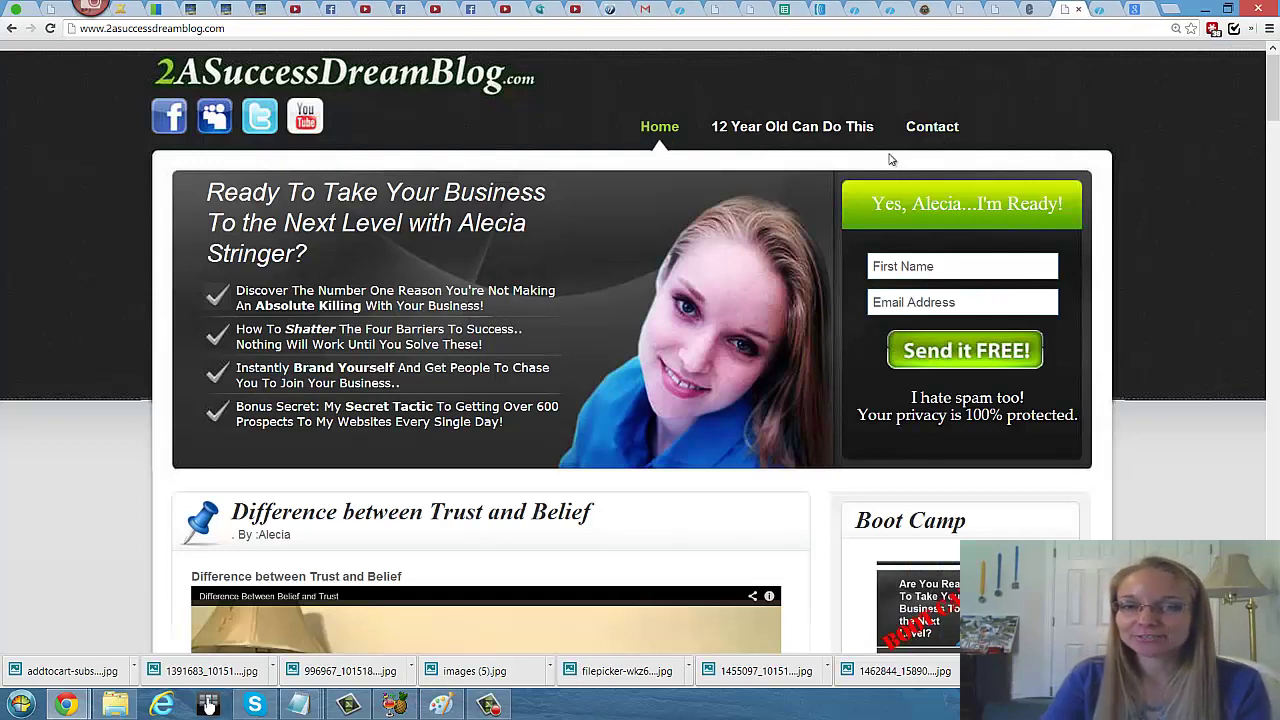
{"action": "scroll", "coordinate": [1095, 110], "scroll_direction": "down", "scroll_amount": 2}
{"action": "scroll", "coordinate": [1192, 207], "scroll_direction": "up", "scroll_amount": 2}
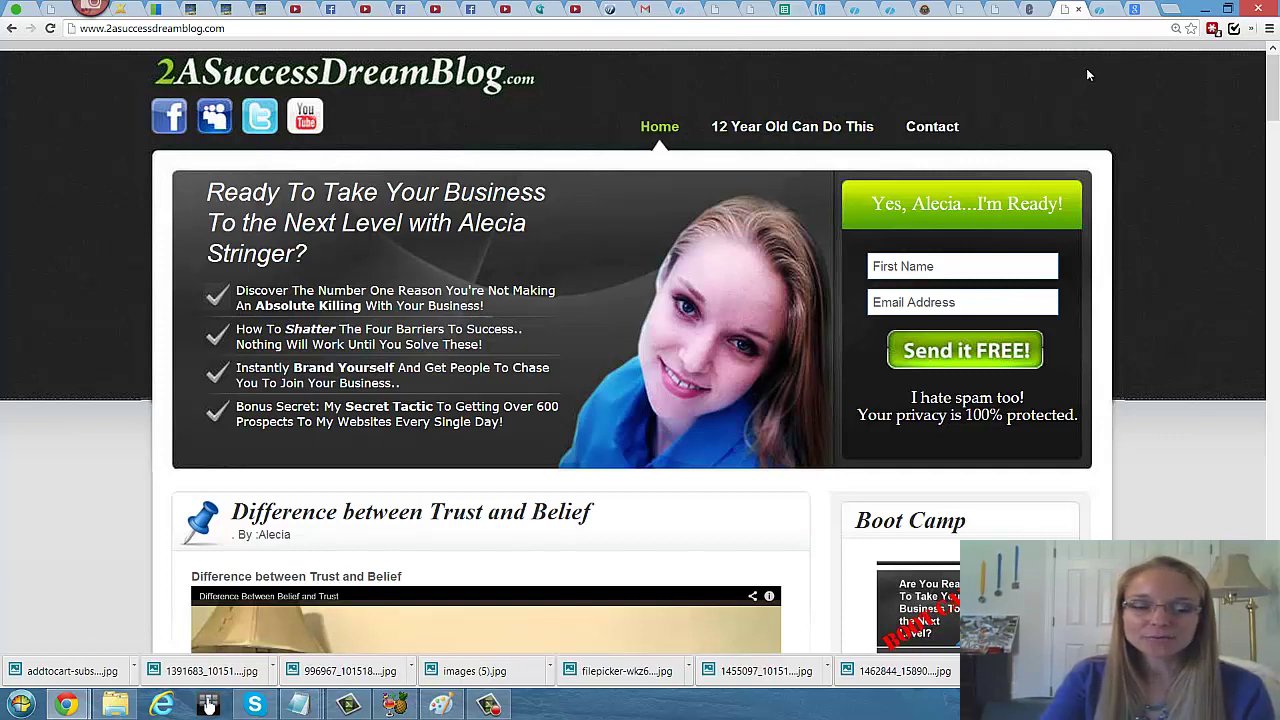
{"action": "left_click", "coordinate": [1104, 9]}
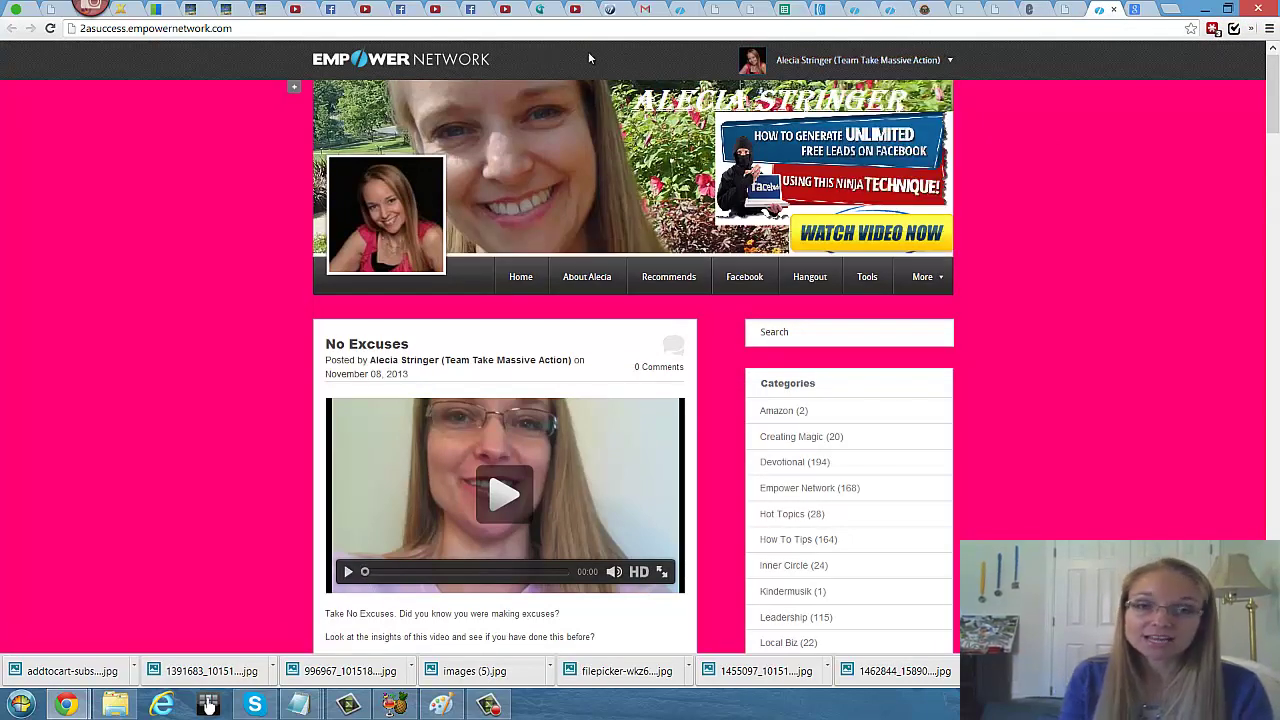
{"action": "left_click", "coordinate": [1139, 11]}
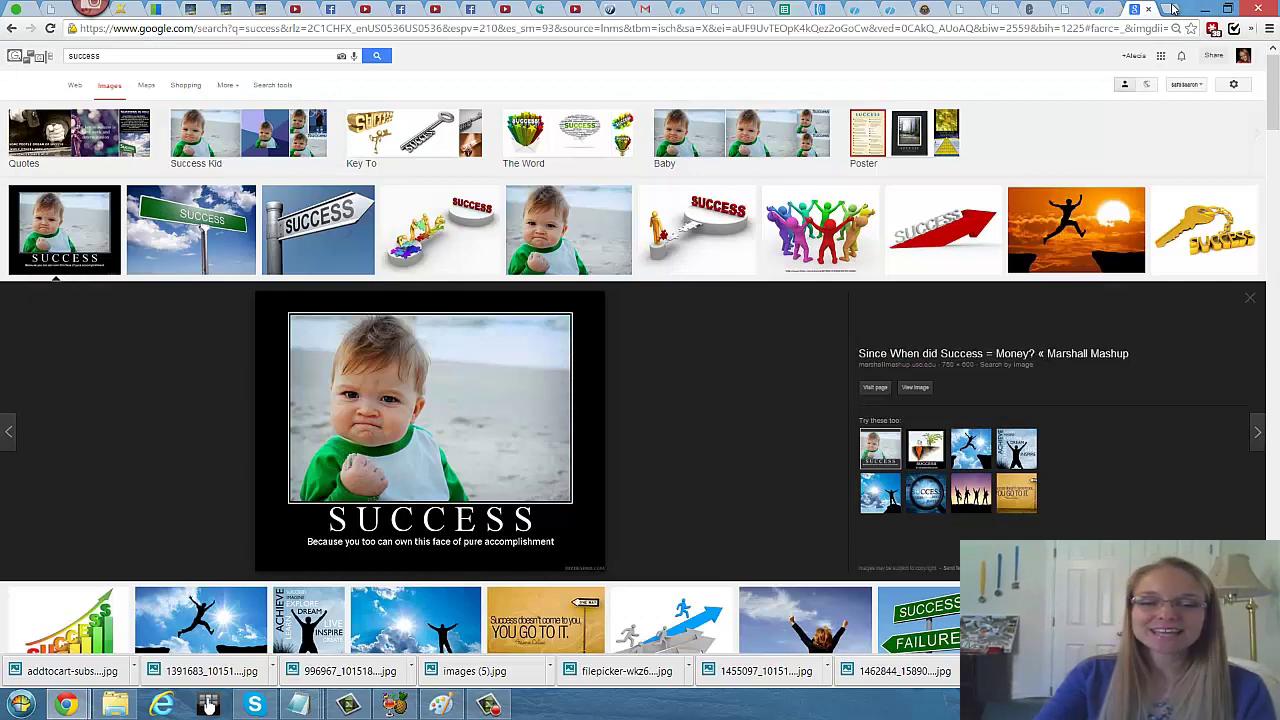
{"action": "left_click", "coordinate": [1148, 9]}
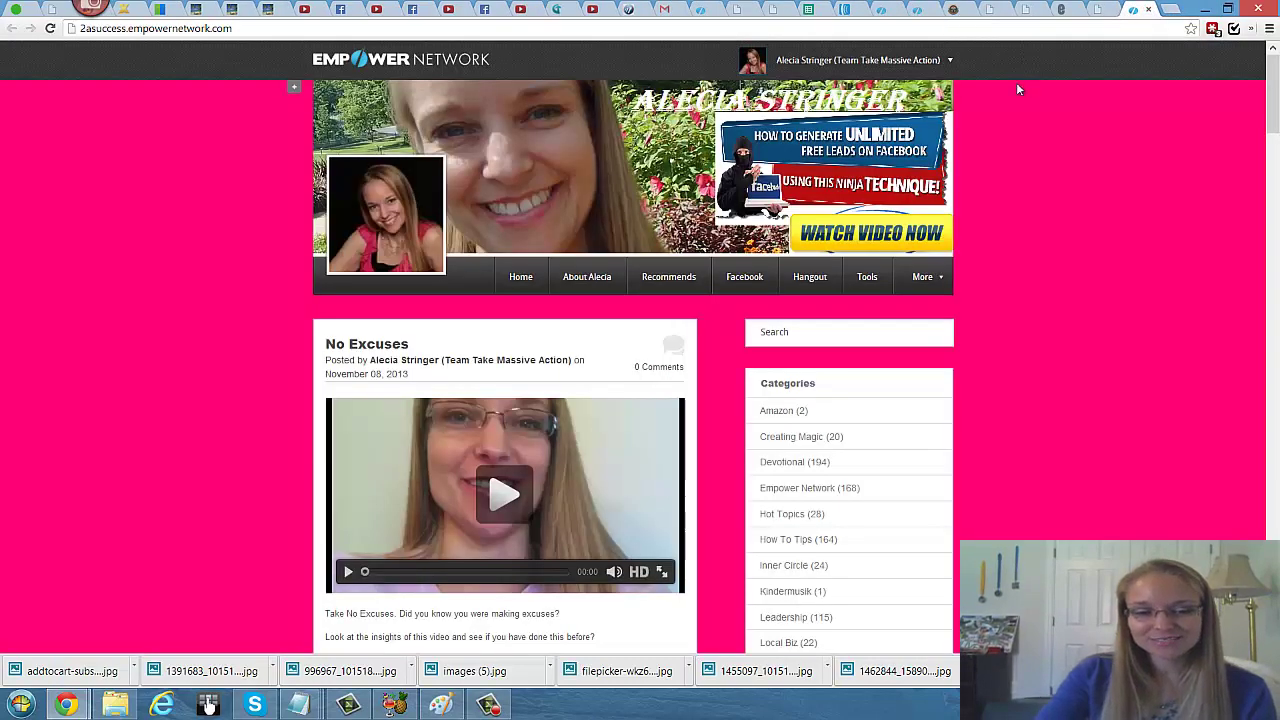